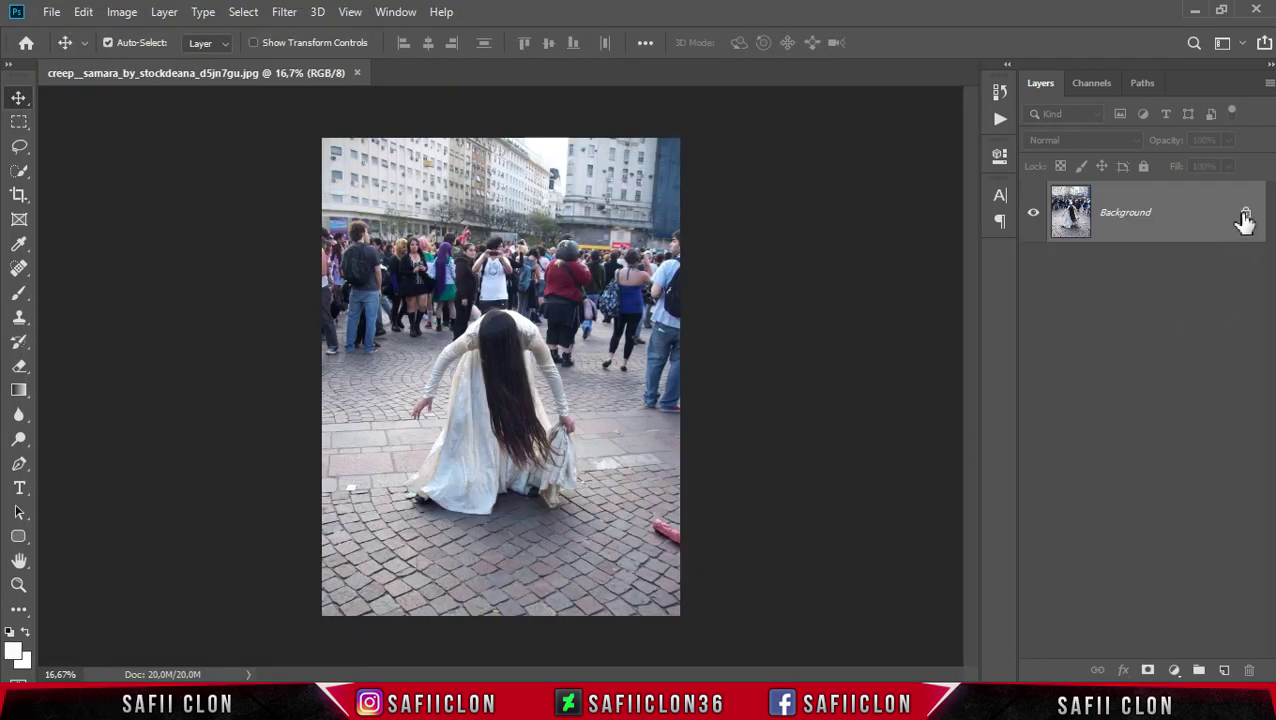
Unlock the Background layer and select the woman's hair and shoulders with the Quick Selection tool in add mode
click(1246, 215)
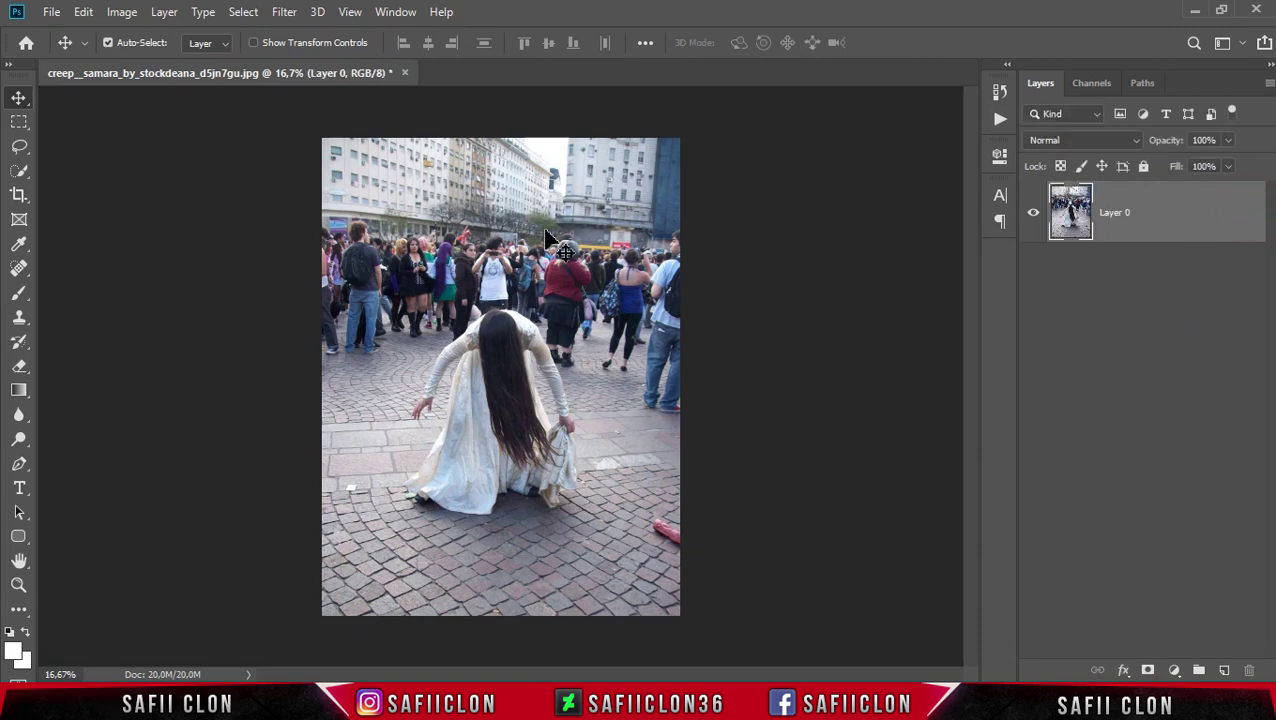
click(17, 177)
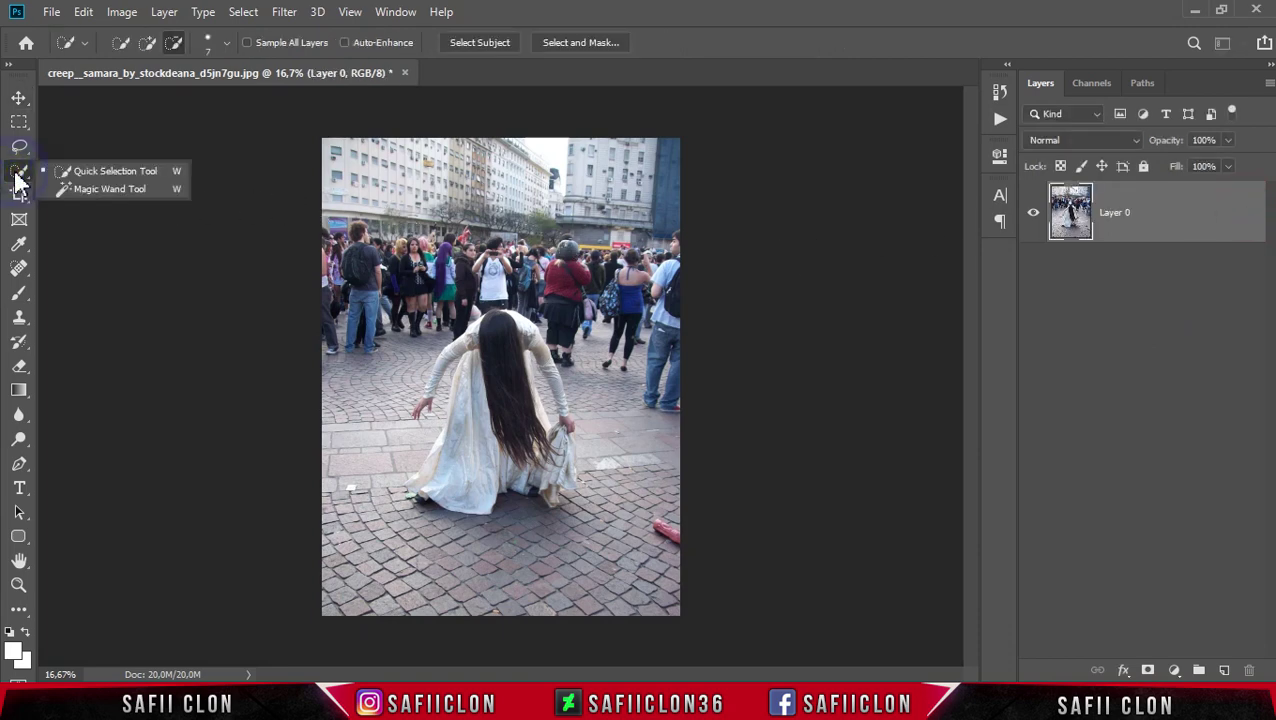
click(118, 170)
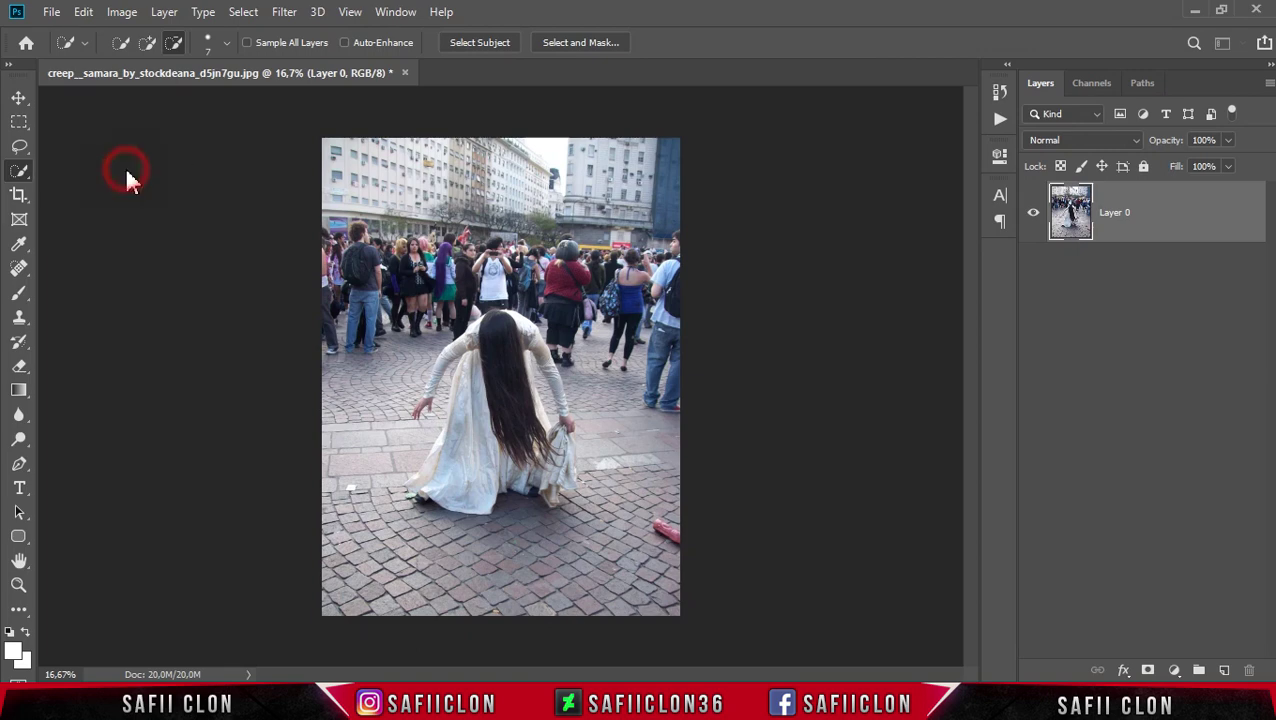
click(146, 44)
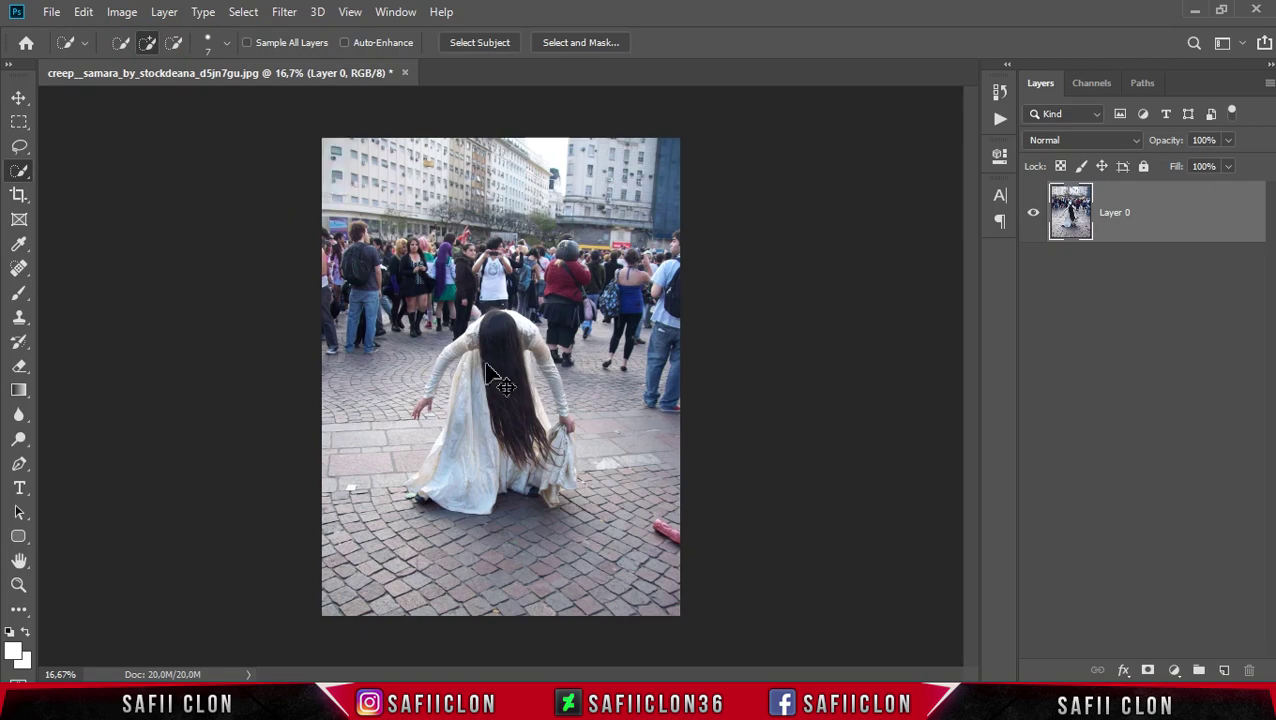
scroll(487, 365, up, 3)
scroll(490, 375, up, 1)
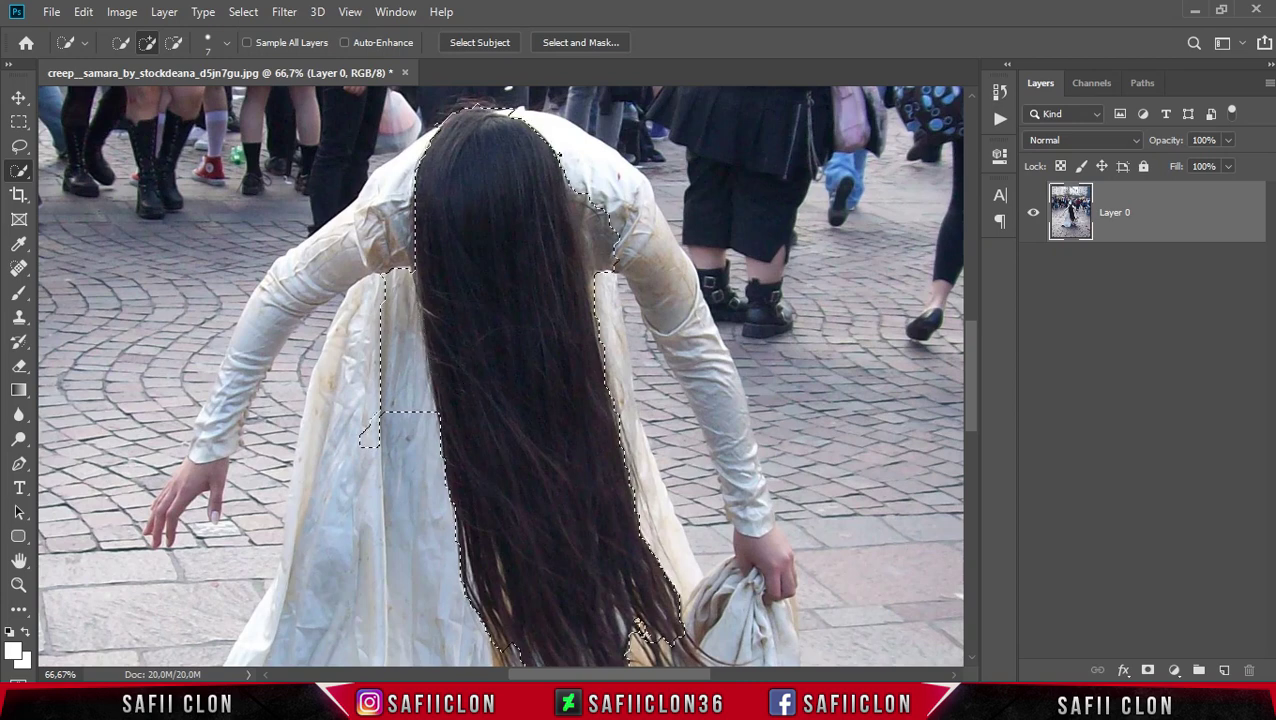
click(654, 252)
click(413, 225)
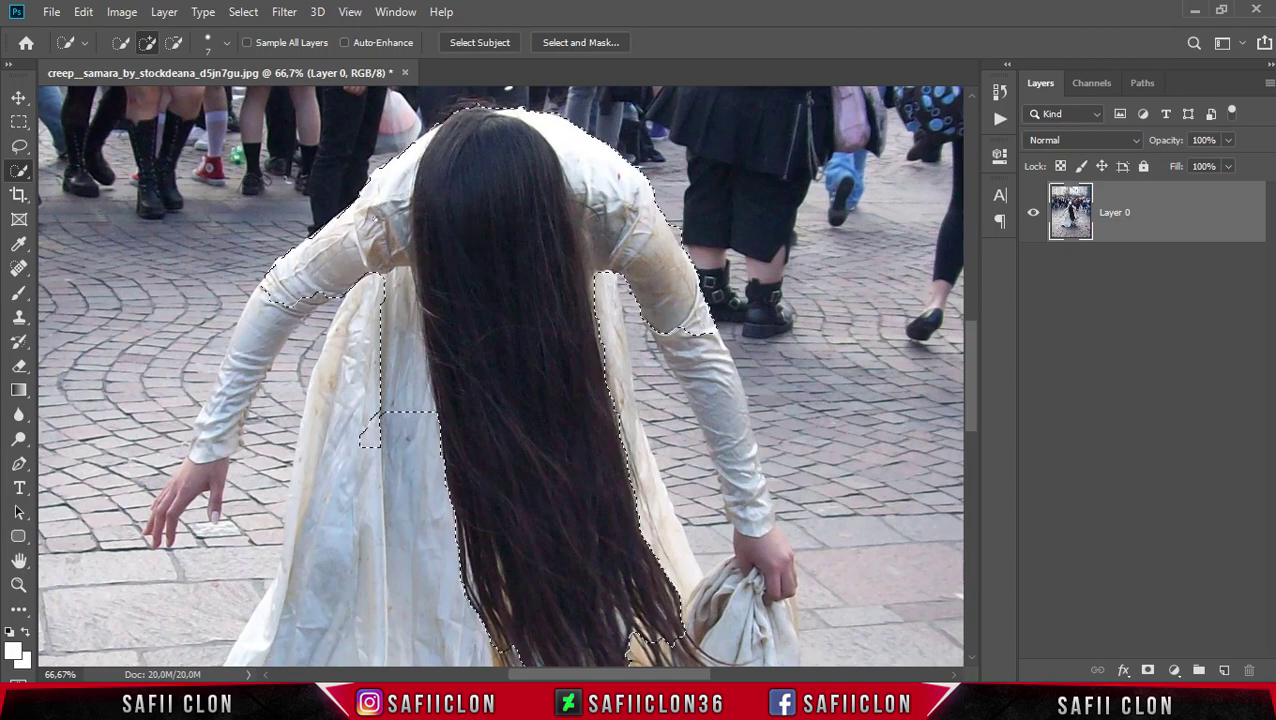
Extend the quick selection over the woman's free arm and hand and down the sleeve of her other arm
mouse_move(297, 310)
mouse_down()
mouse_move(240, 385)
mouse_move(197, 482)
mouse_move(155, 520)
mouse_up()
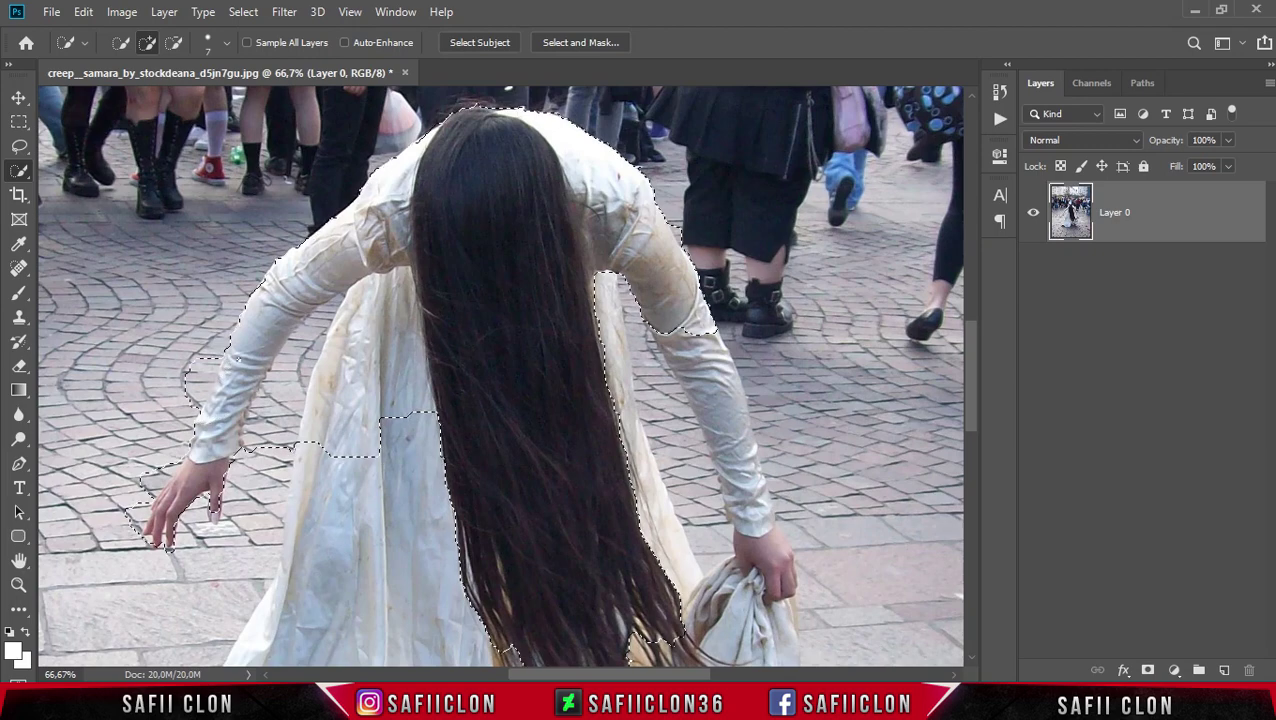
click(684, 328)
drag(746, 491, 755, 517)
Add the hand holding the cloth, the gathered fabric, the full skirt down to its hem, and the shoe to the selection
drag(972, 360, 976, 462)
mouse_move(760, 232)
mouse_down()
mouse_move(762, 297)
mouse_move(757, 370)
mouse_up()
click(790, 300)
mouse_move(793, 284)
mouse_down()
mouse_move(770, 420)
mouse_move(715, 500)
mouse_move(617, 480)
mouse_up()
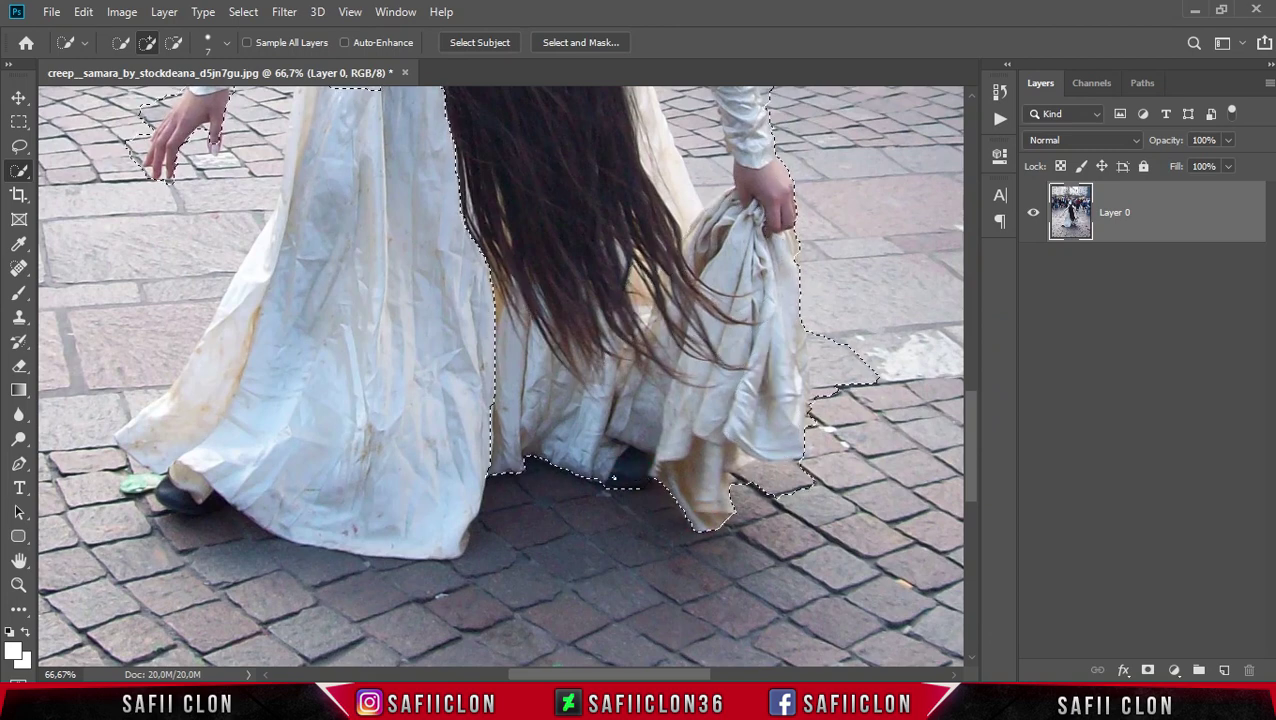
drag(478, 435, 428, 505)
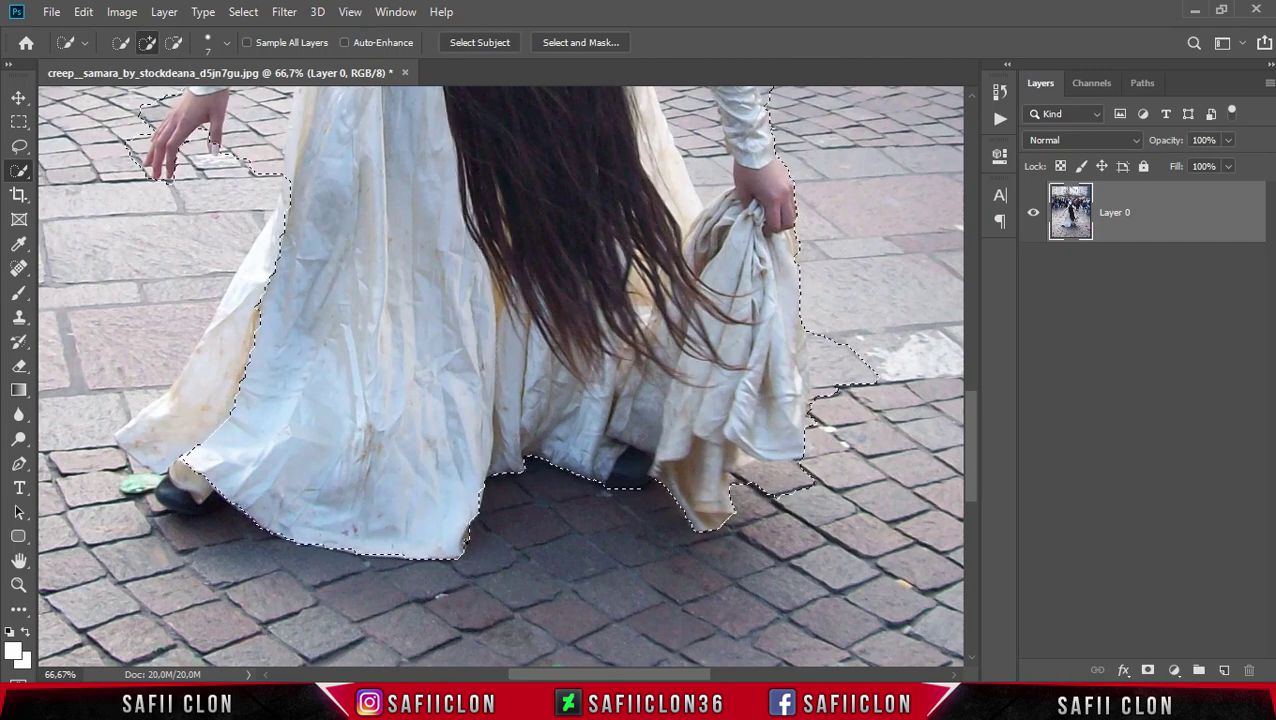
mouse_move(205, 482)
mouse_down()
mouse_move(186, 497)
mouse_move(148, 415)
mouse_up()
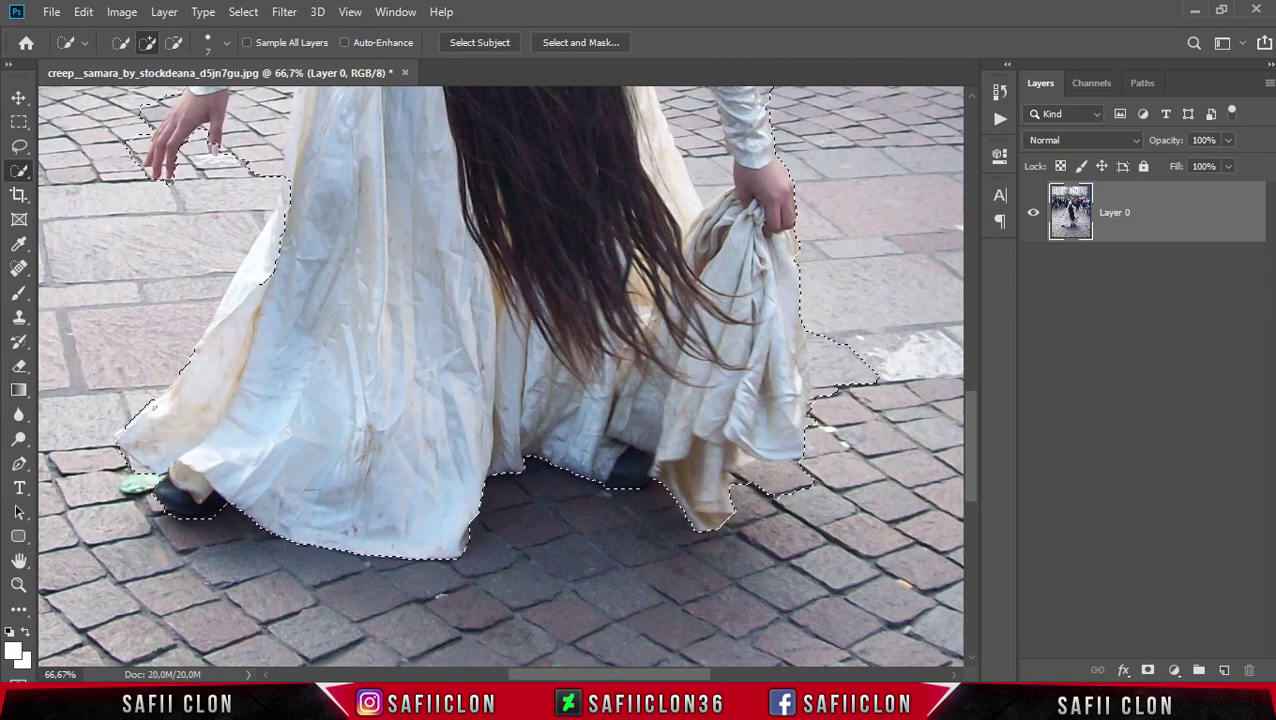
scroll(264, 438, up, 4)
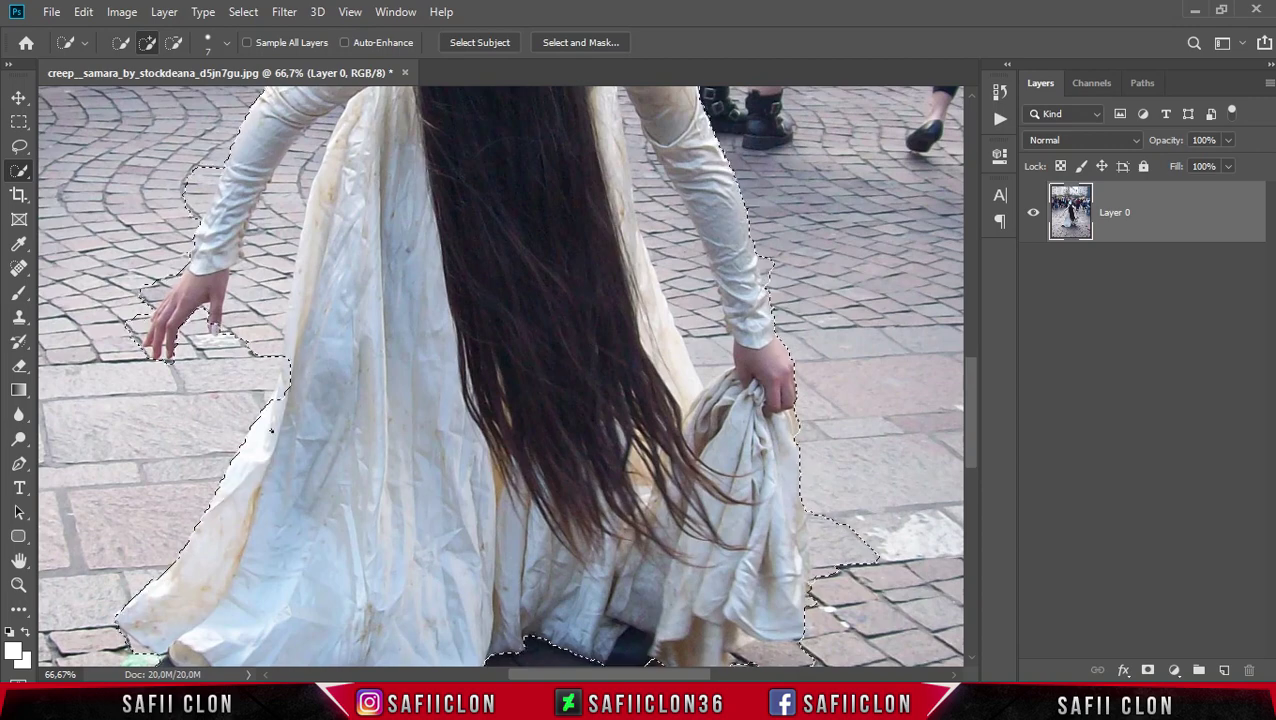
scroll(264, 438, up, 5)
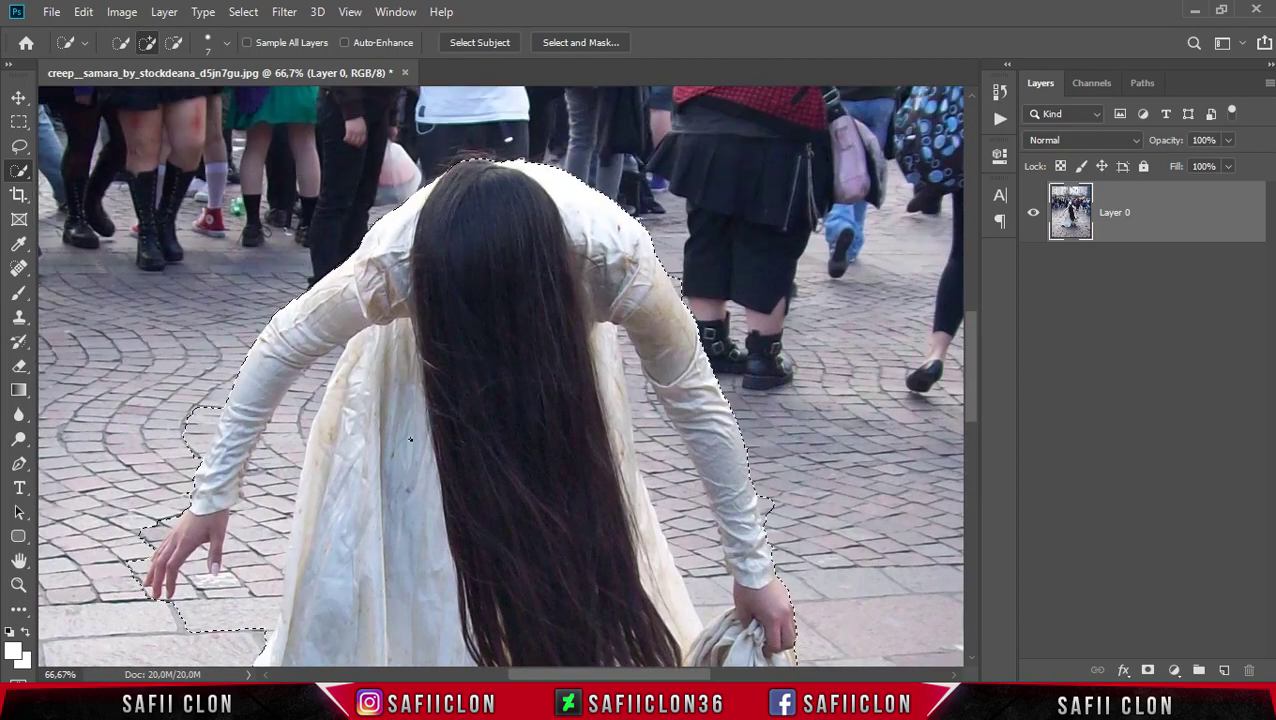
scroll(410, 438, down, 6)
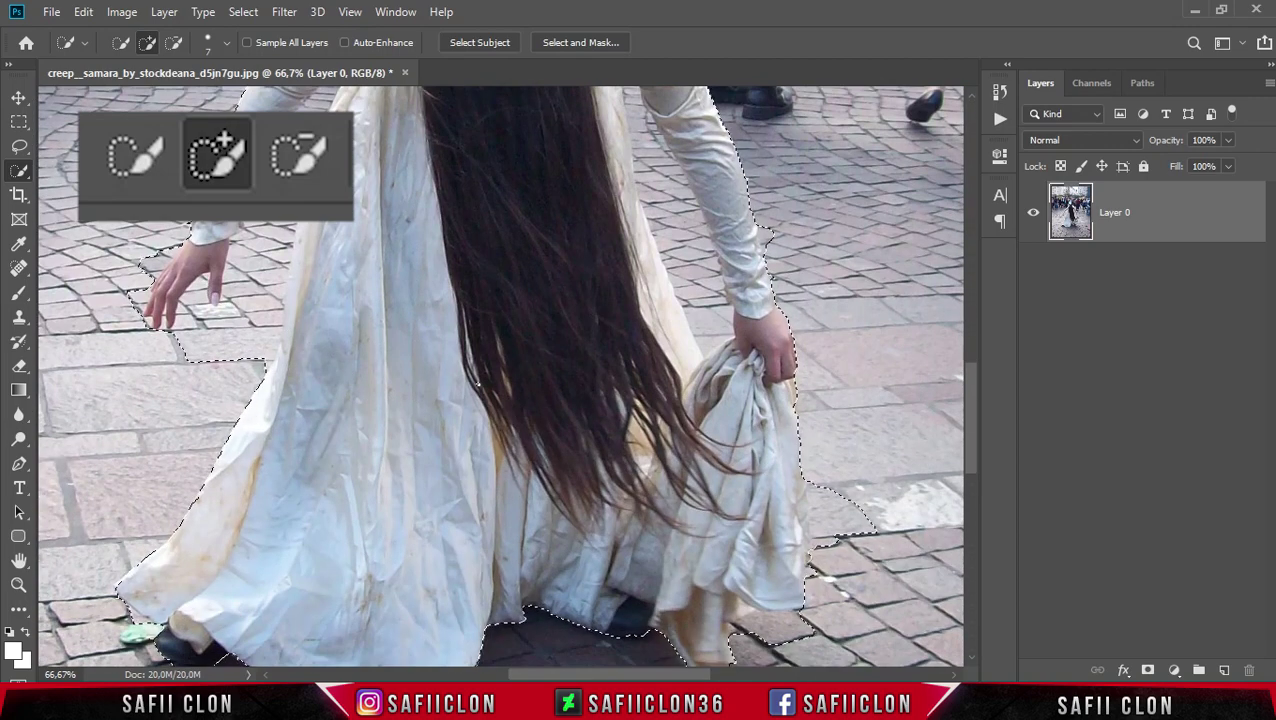
Subtract the pavement along the outer edge of the free hand from the selection with the Quick Selection tool
click(173, 43)
scroll(458, 358, up, 2)
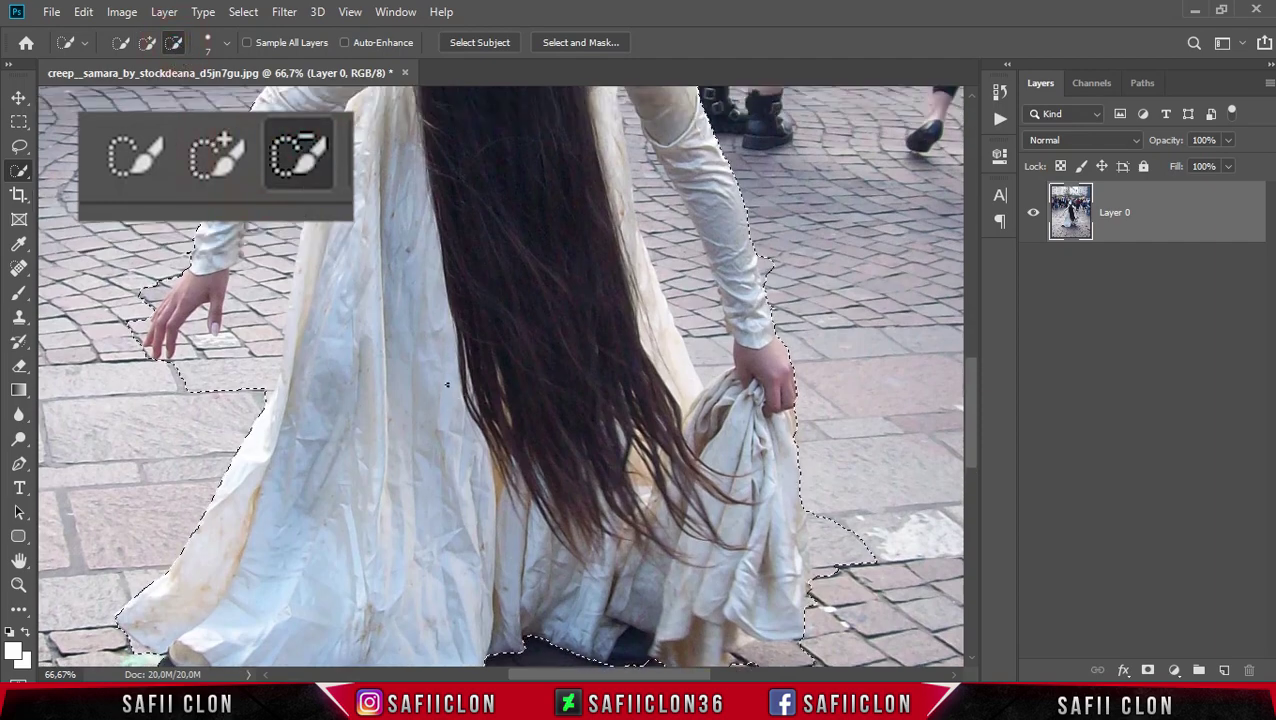
key(ctrl+plus)
key(ctrl+plus)
key(ctrl+plus)
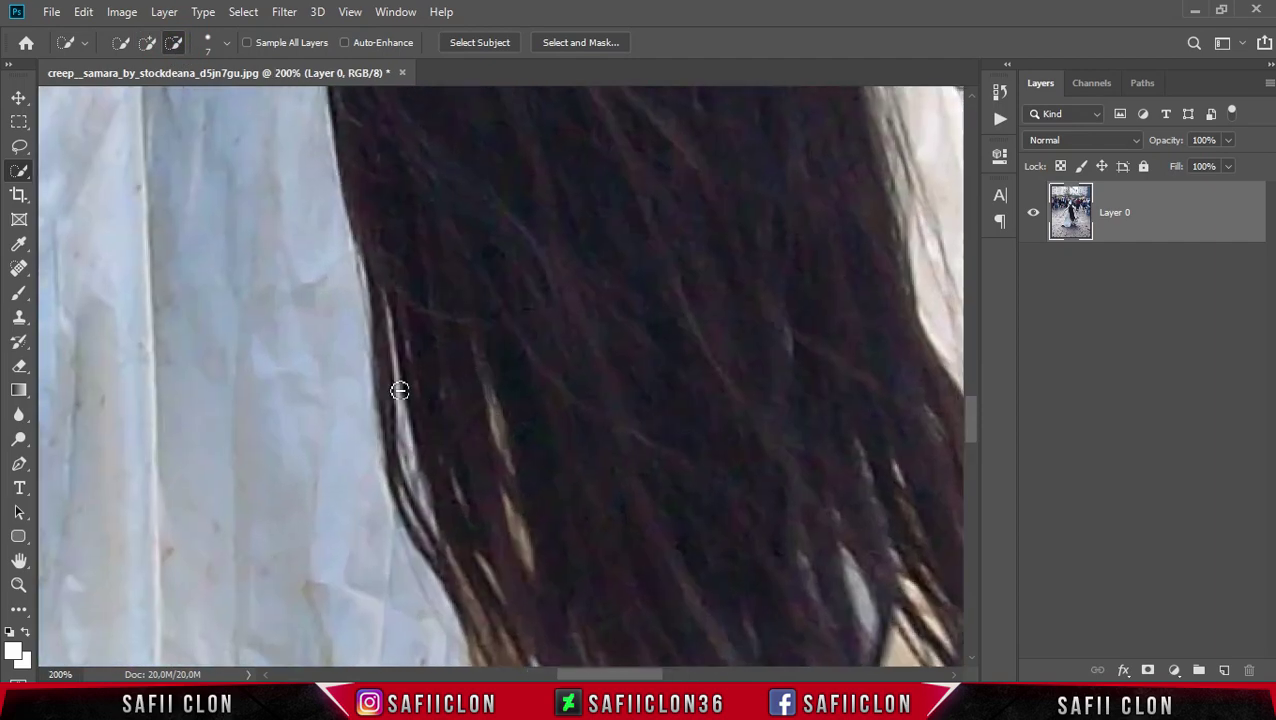
drag(658, 672, 555, 645)
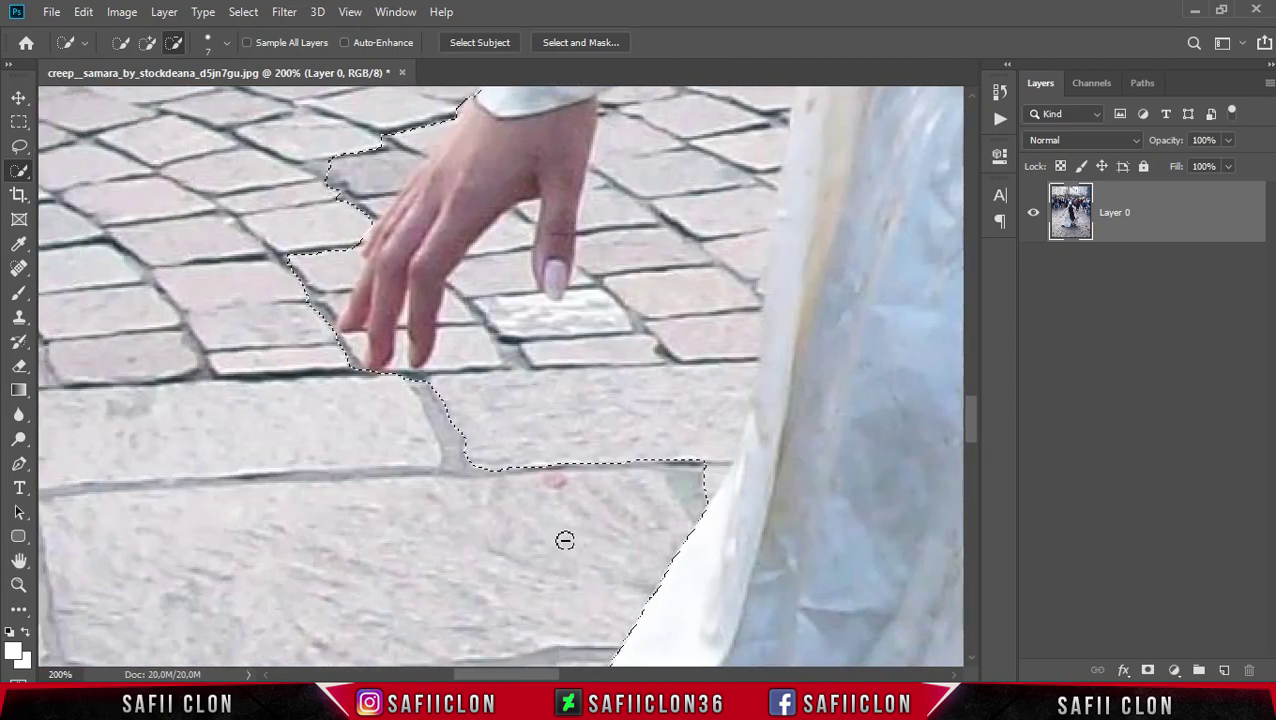
scroll(565, 535, up, 4)
click(368, 318)
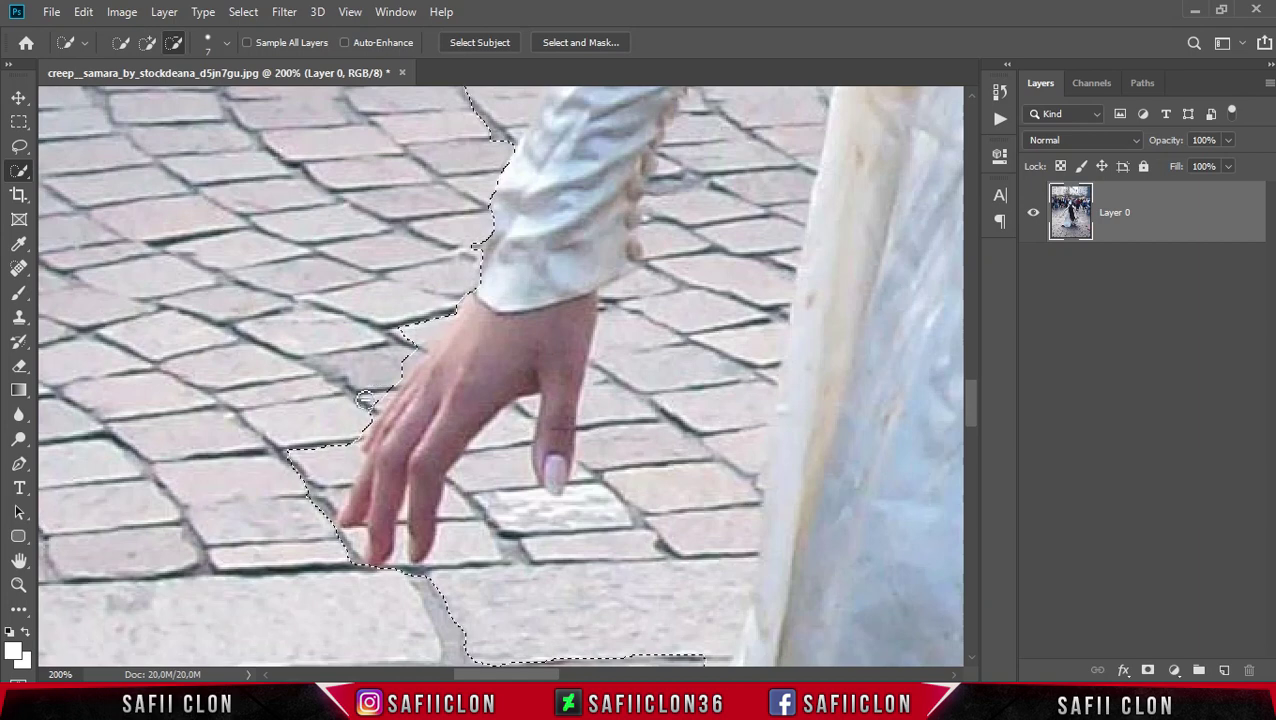
click(429, 315)
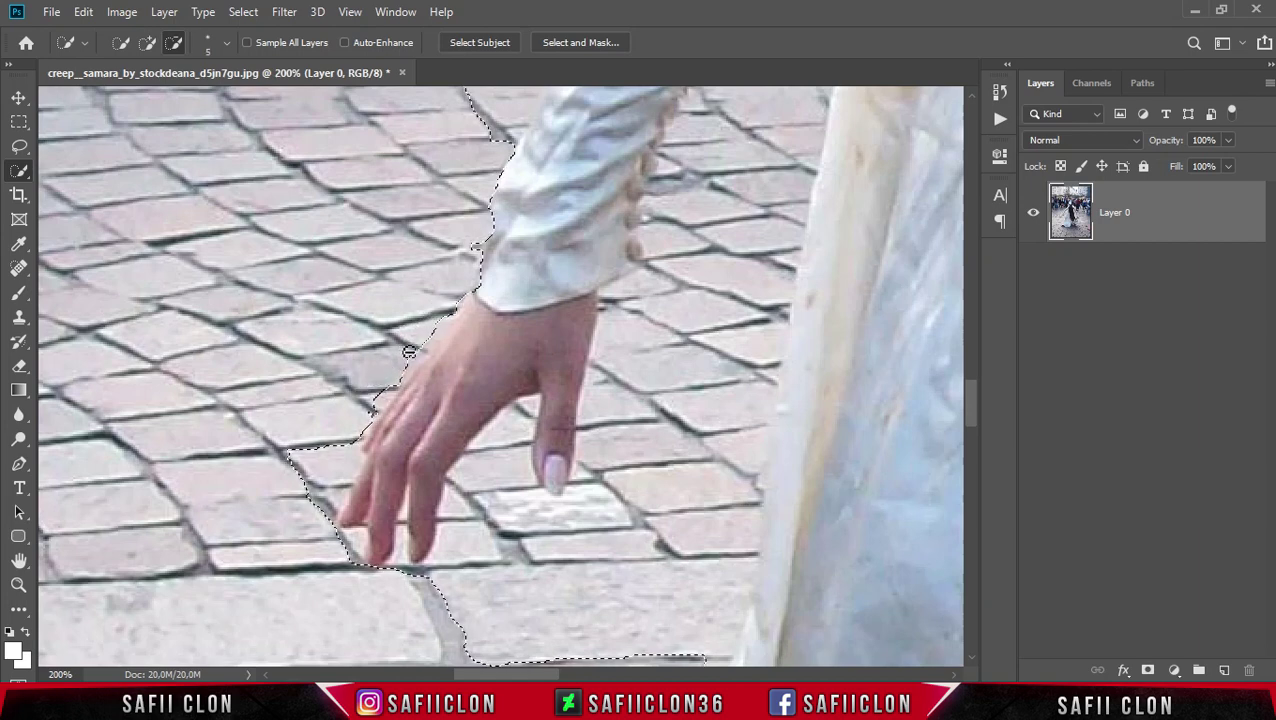
click(316, 447)
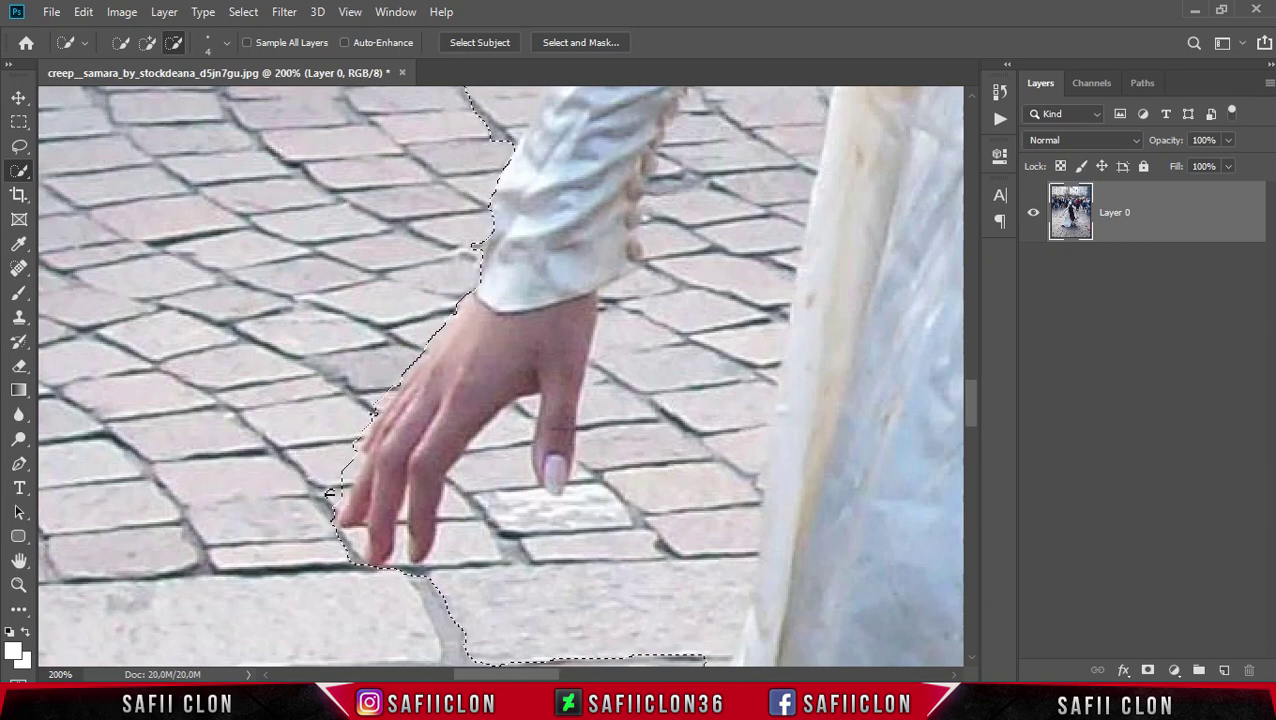
Remove the pavement between and below the free hand's fingers from the selection, using a smaller brush
scroll(365, 420, down, 2)
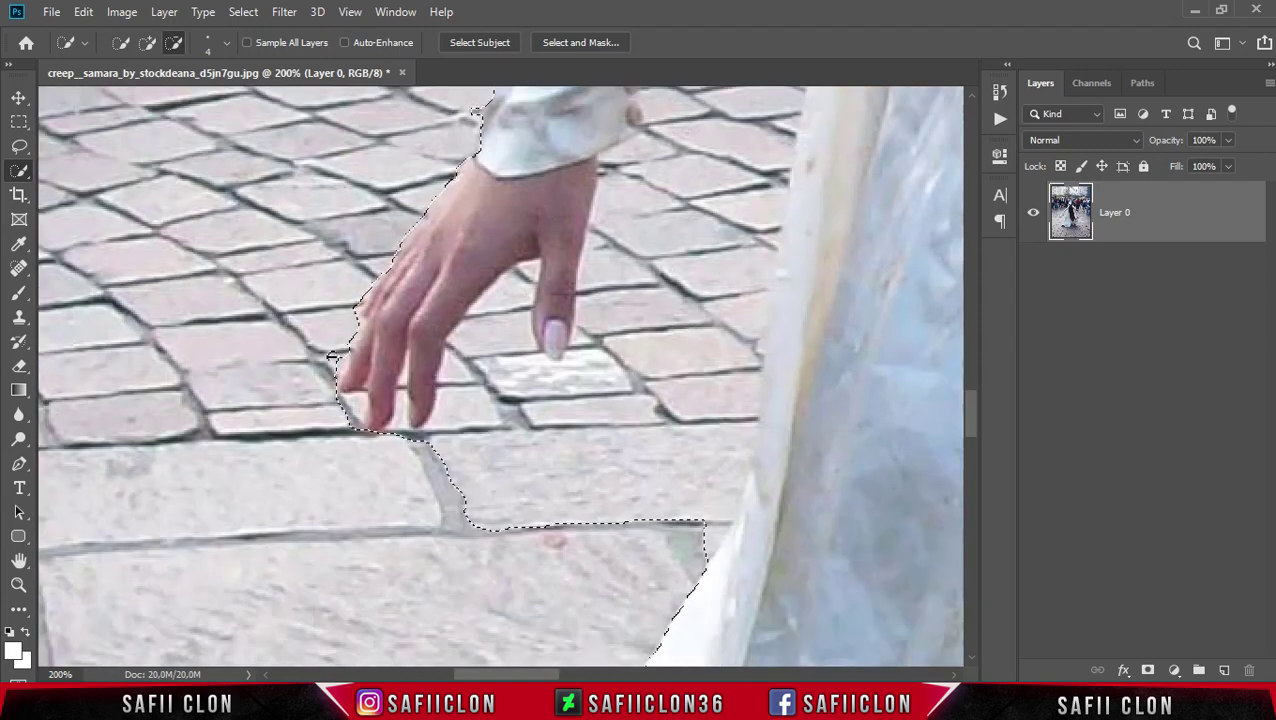
key(bracketleft)
key(bracketleft)
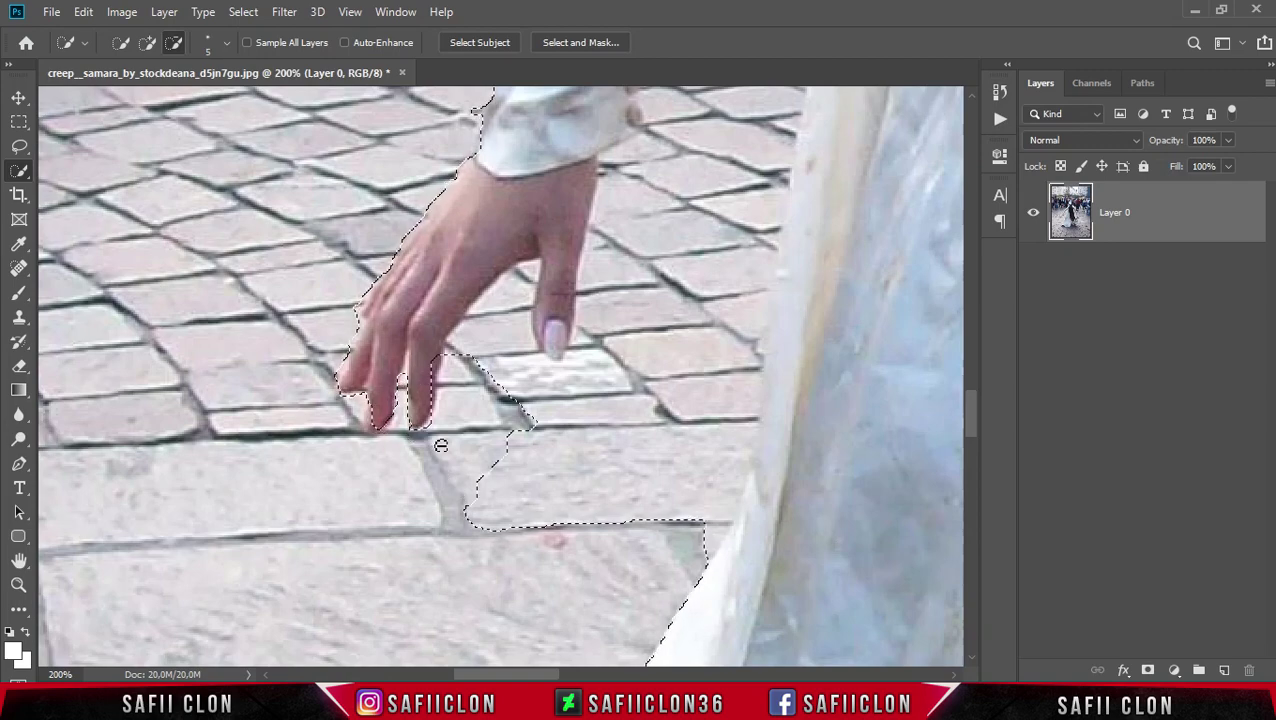
mouse_move(481, 371)
mouse_down()
mouse_move(505, 374)
mouse_move(595, 521)
mouse_up()
Subtract the pavement between the free arm and the dress and the patch outside its sleeve from the selection
key(ctrl+minus)
drag(567, 440, 604, 370)
scroll(623, 178, up, 4)
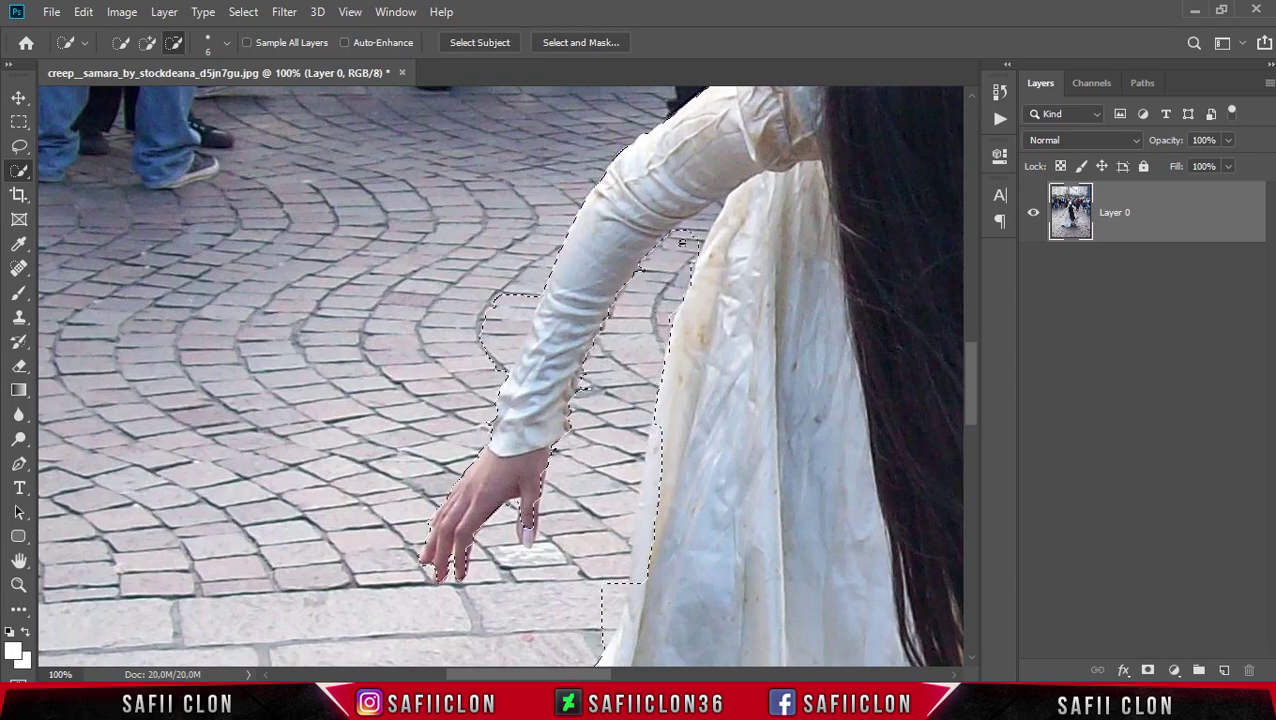
drag(703, 226, 710, 212)
key(bracketright)
key(bracketright)
drag(490, 322, 516, 326)
scroll(598, 365, down, 5)
click(609, 389)
Remove the stray pavement around the gathered cloth's outer edge and lower corner from the selection
scroll(609, 389, down, 9)
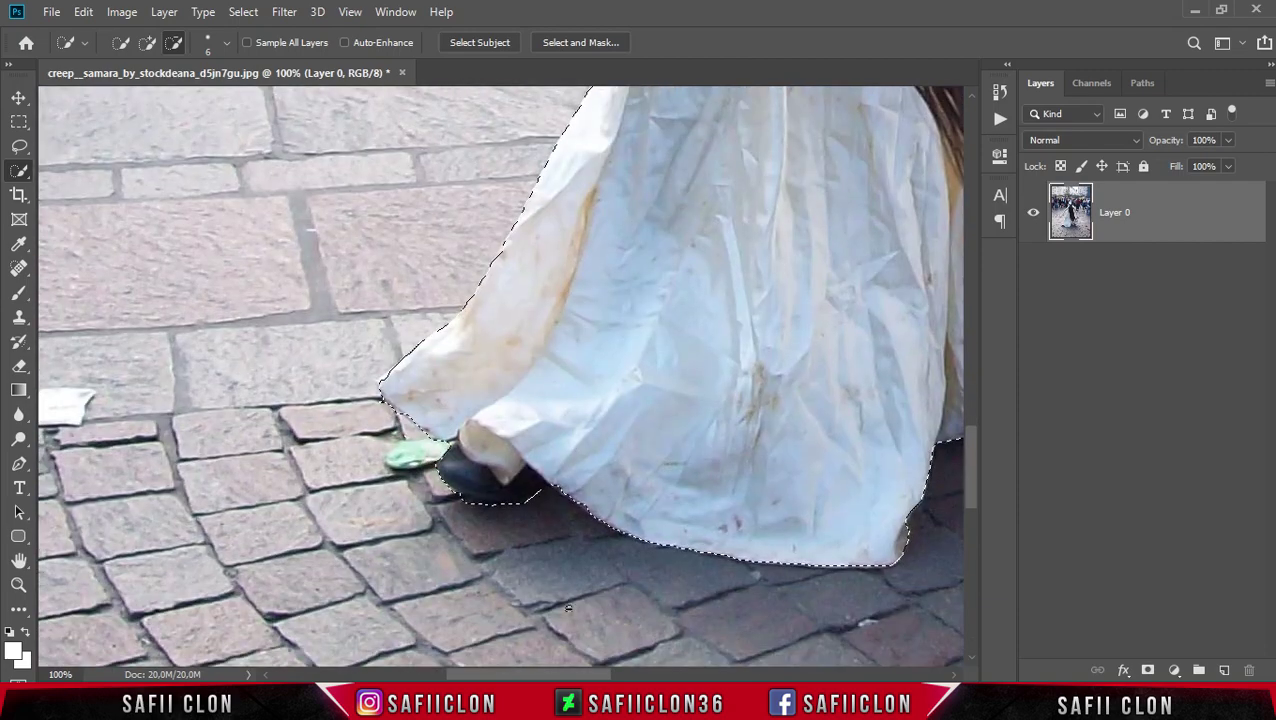
scroll(568, 607, right, 10)
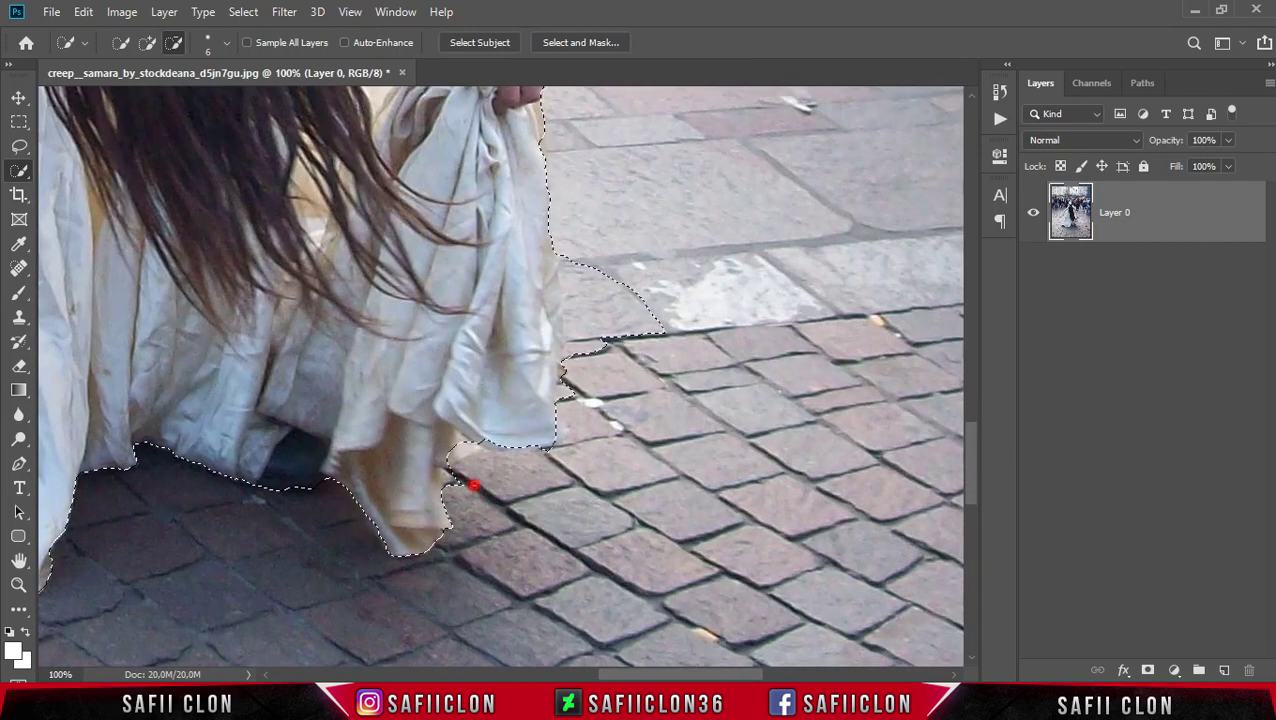
scroll(605, 488, up, 3)
click(580, 495)
drag(580, 495, 564, 538)
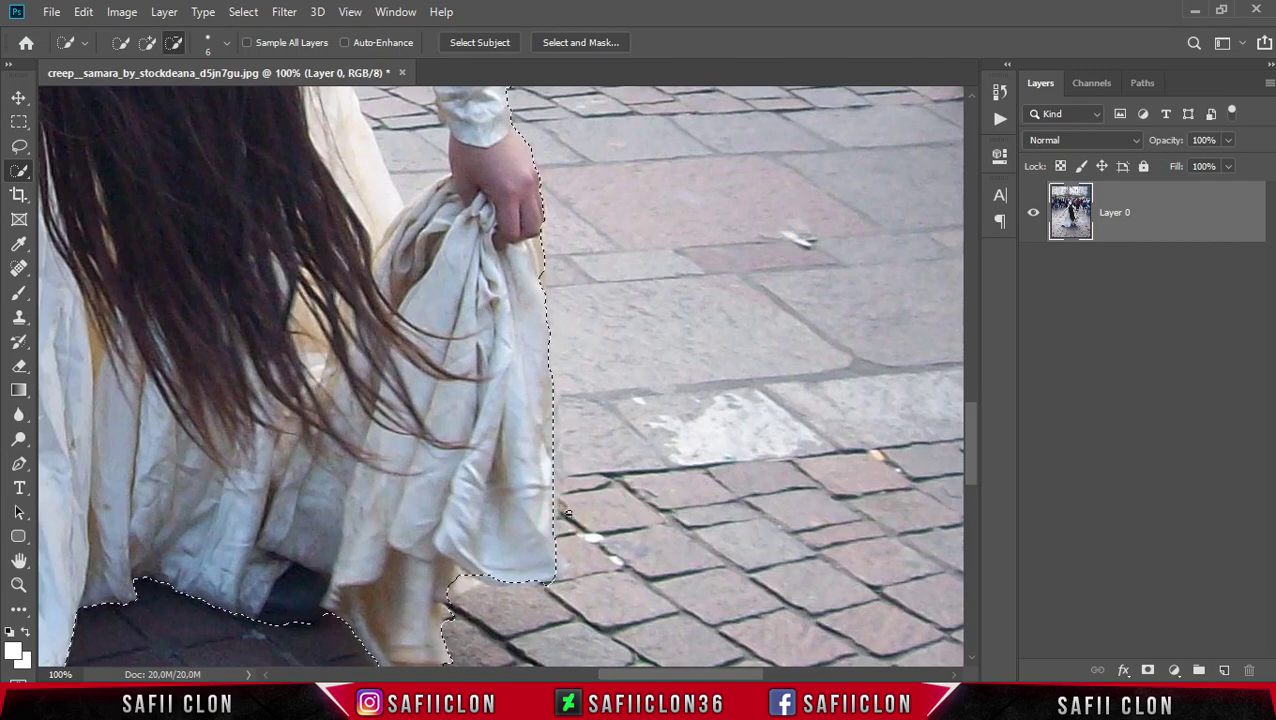
Trim the selection along the outside of the cloth-holding arm and exclude the pavement between that arm and the dress
scroll(567, 513, up, 8)
click(502, 440)
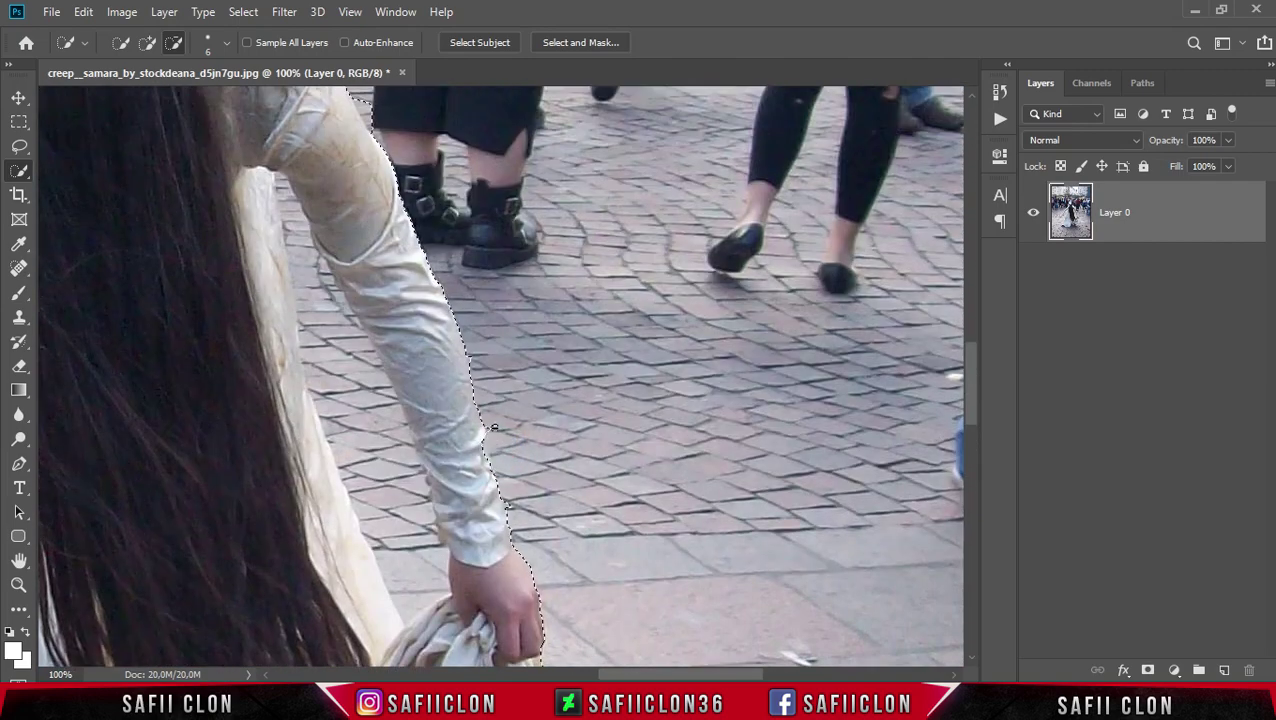
scroll(542, 466, down, 1)
click(508, 490)
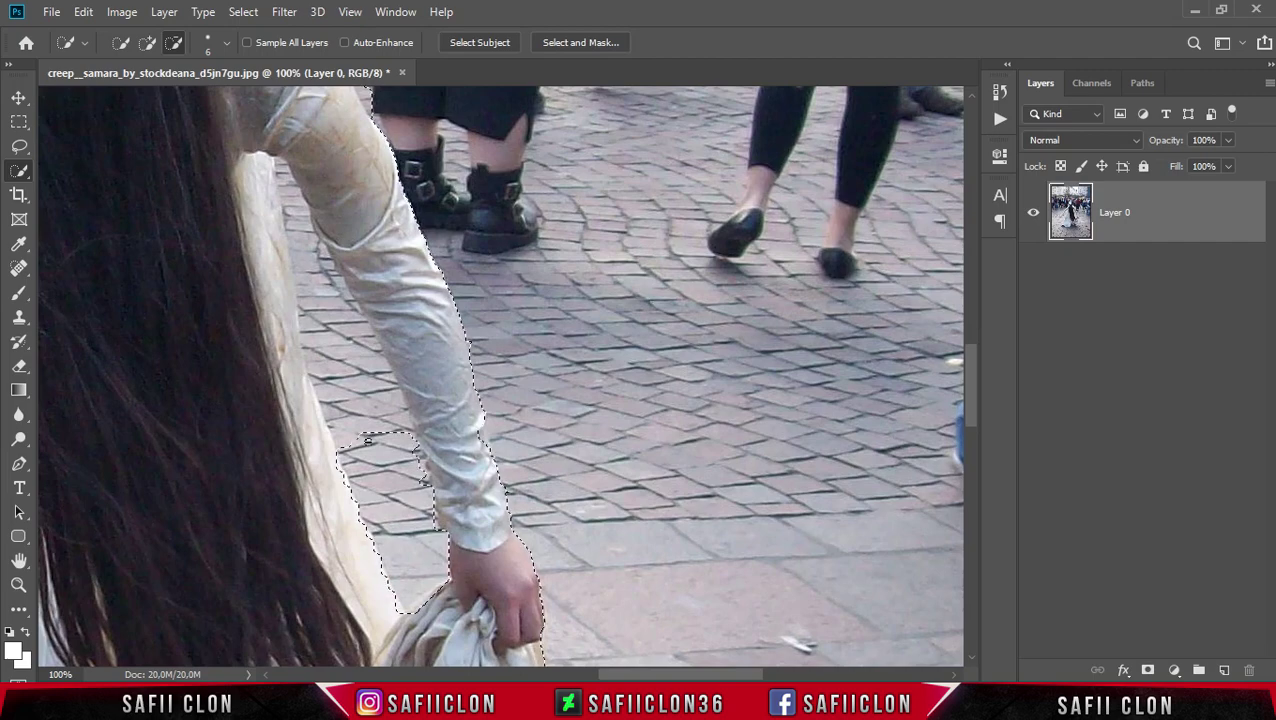
scroll(351, 347, up, 4)
click(369, 302)
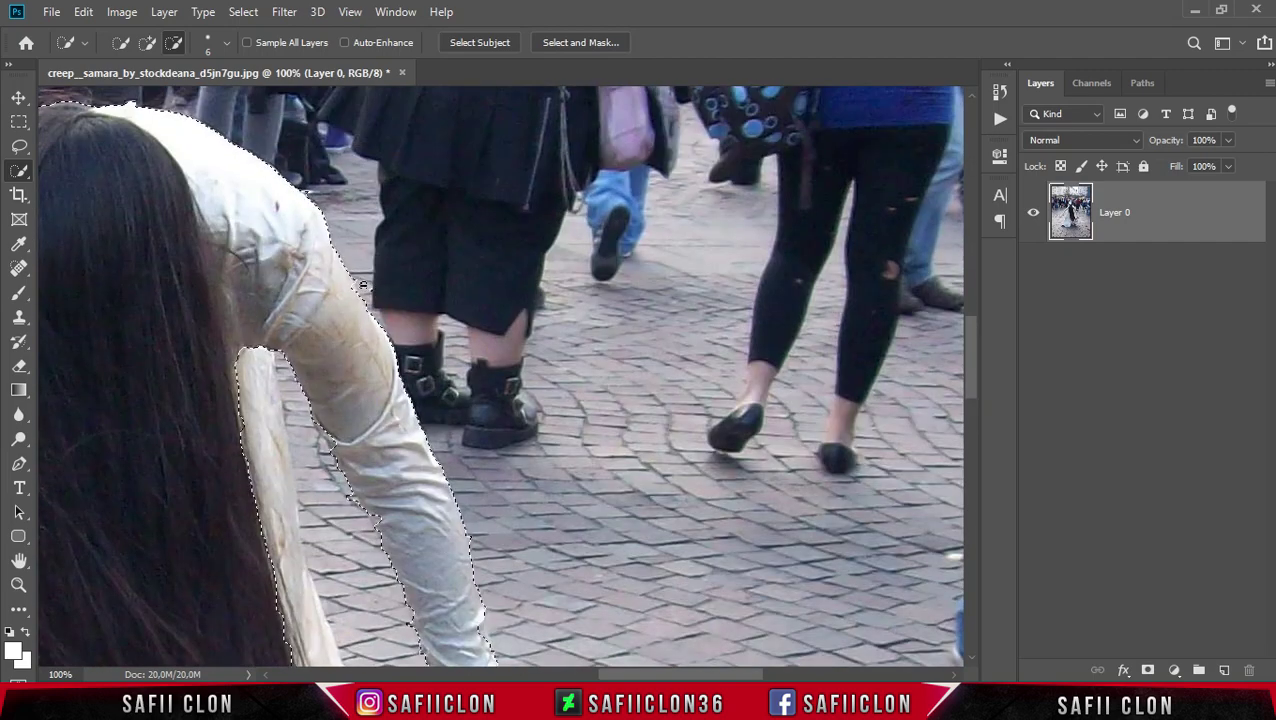
scroll(464, 419, left, 7)
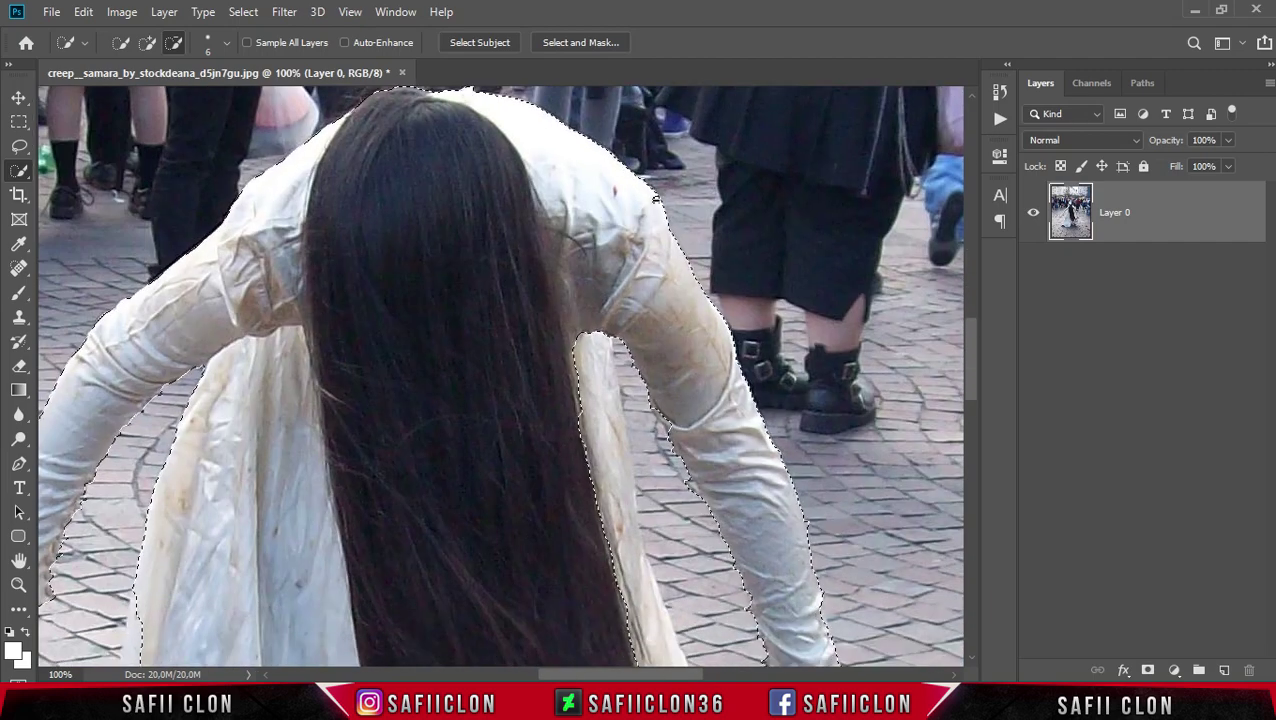
scroll(483, 557, left, 7)
scroll(483, 557, down, 4)
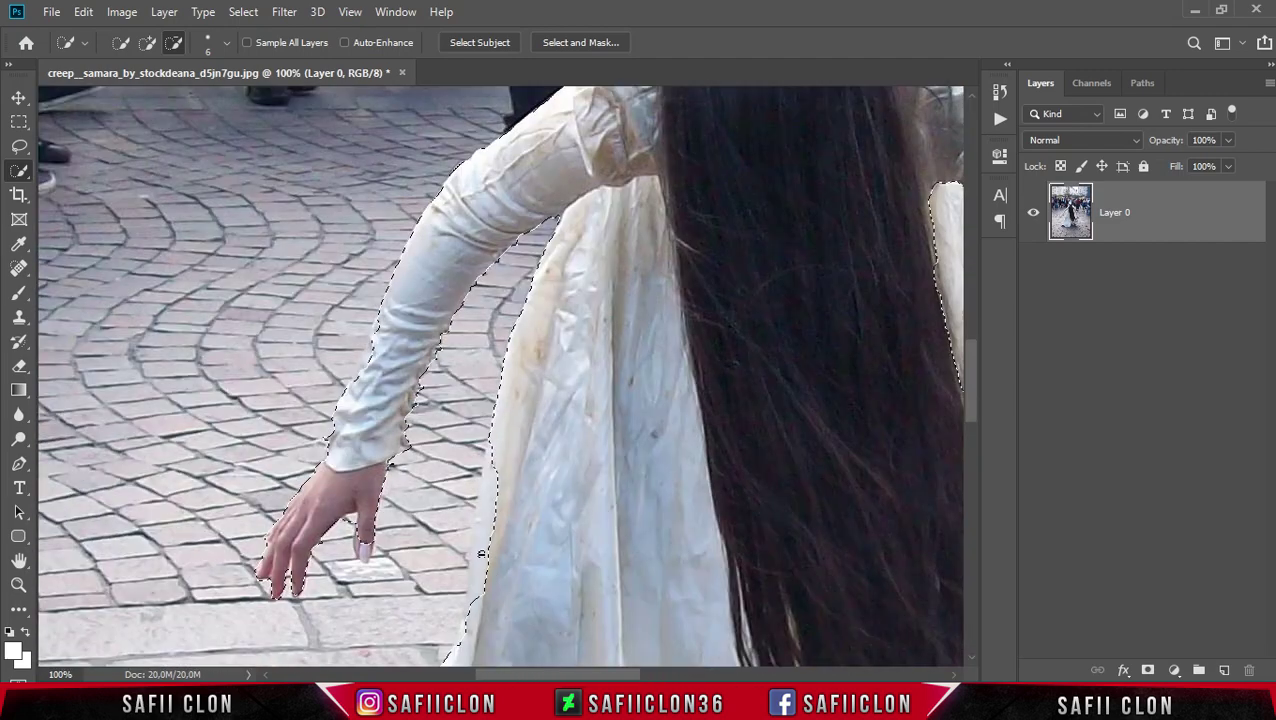
With the Lasso tool in add mode, include the missing strip of the dress's edge beside the free hand in the selection
click(18, 148)
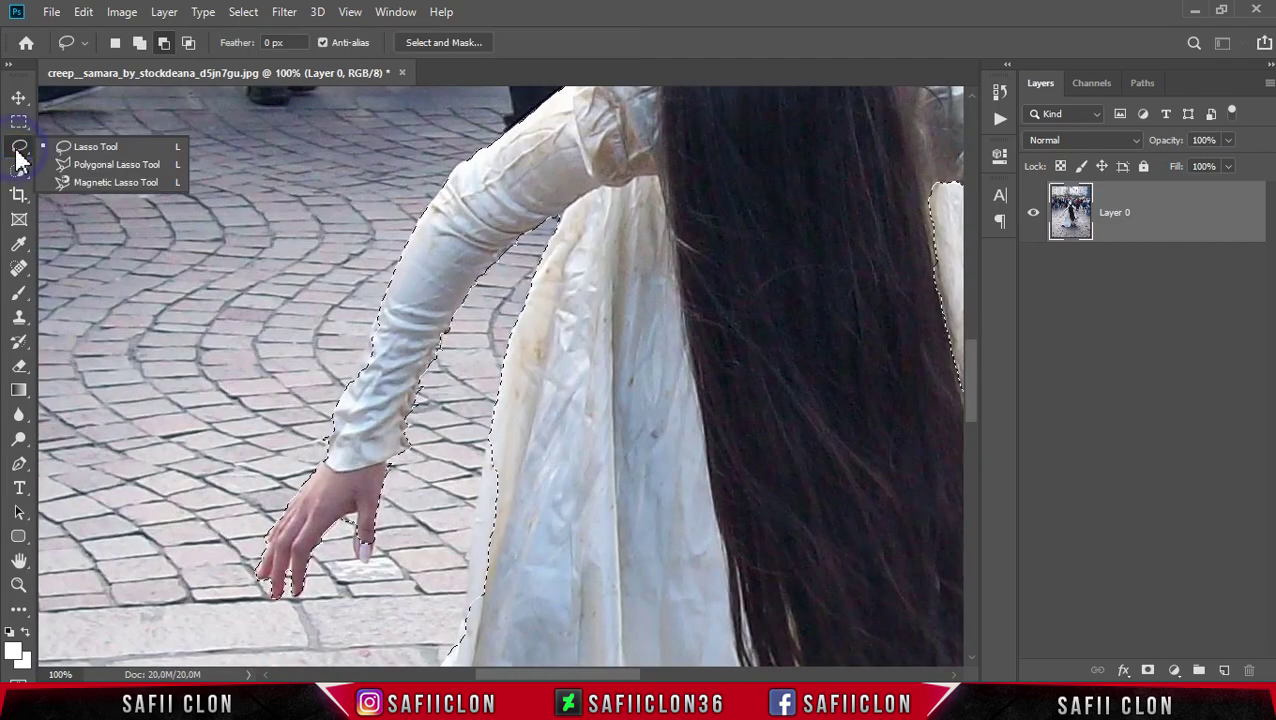
click(90, 146)
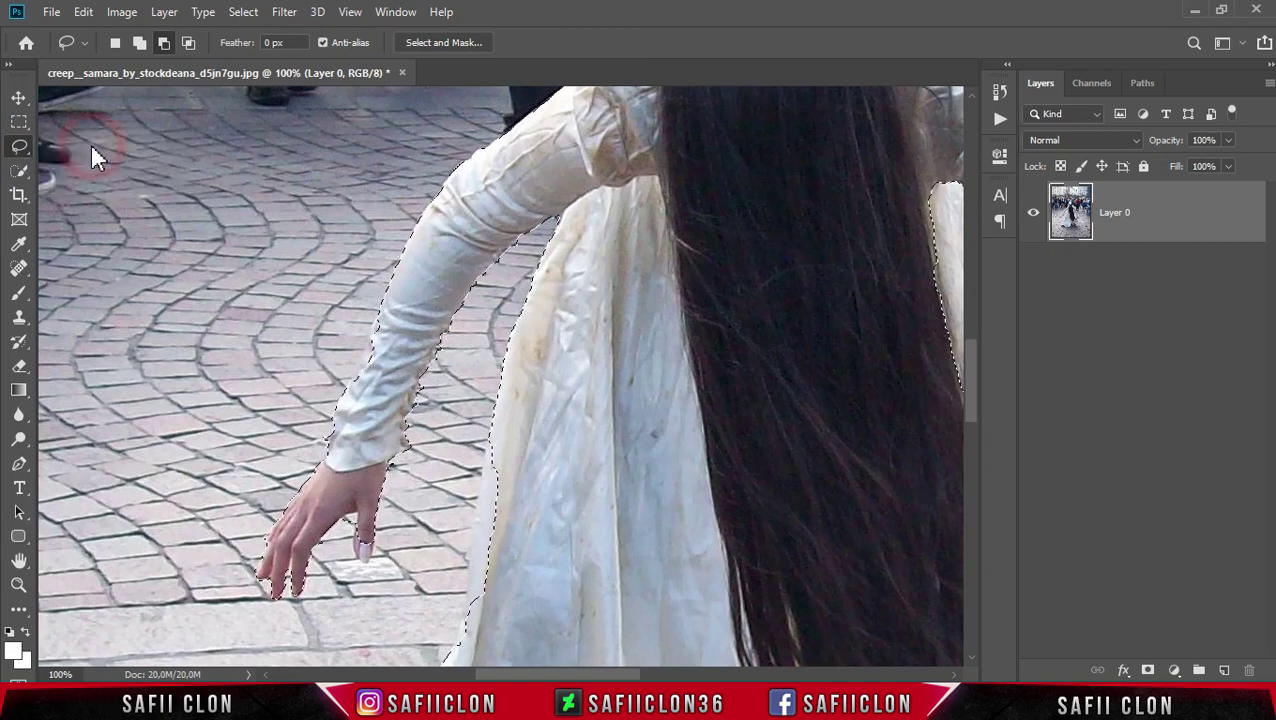
click(139, 44)
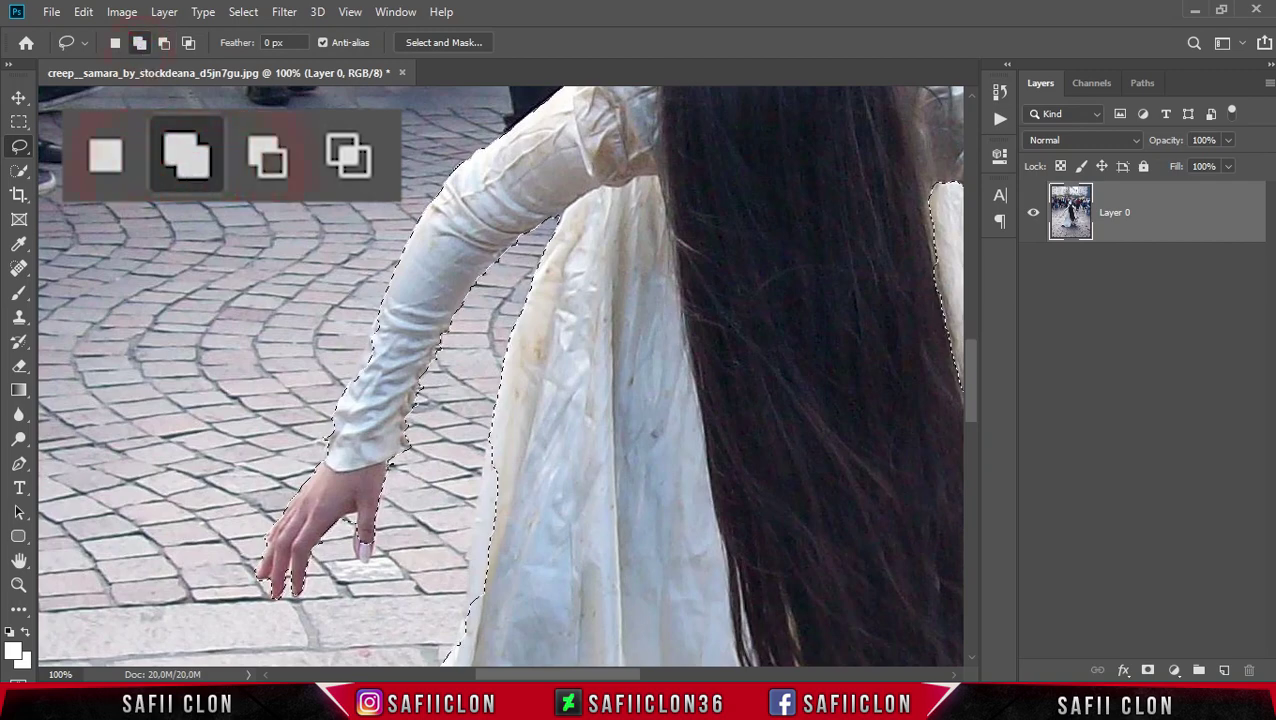
scroll(505, 380, up, 5)
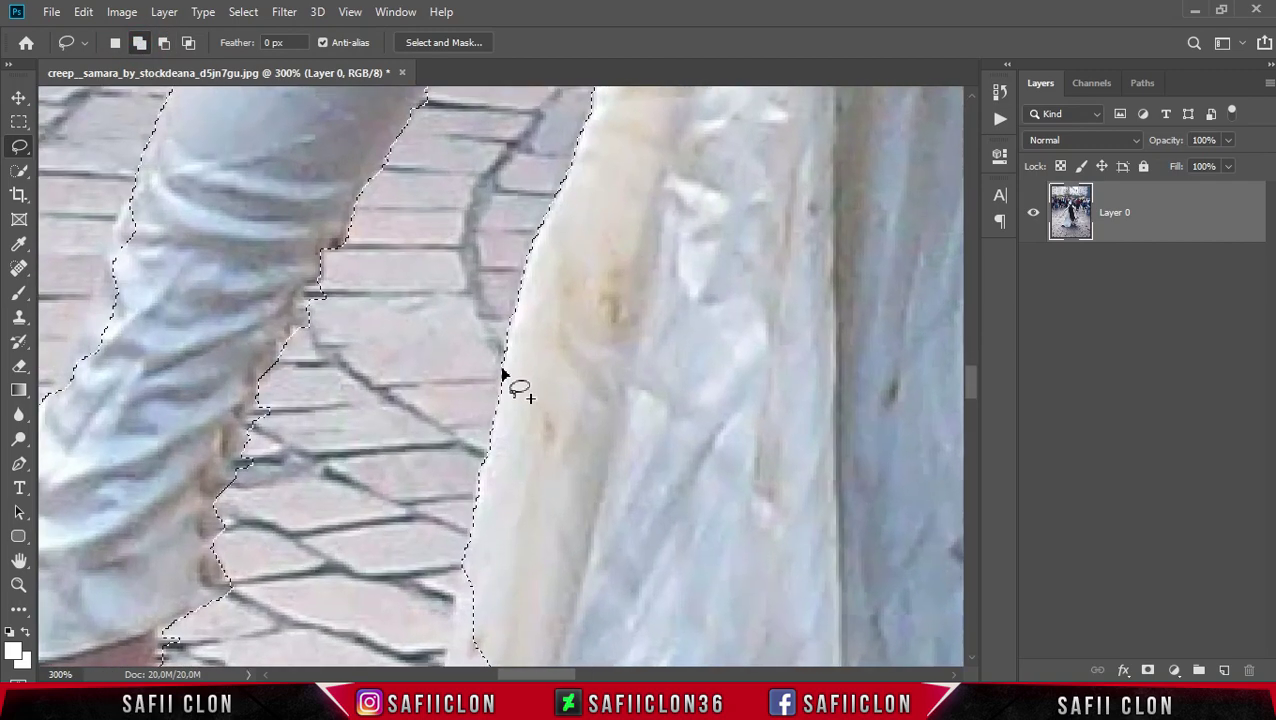
scroll(564, 588, down, 5)
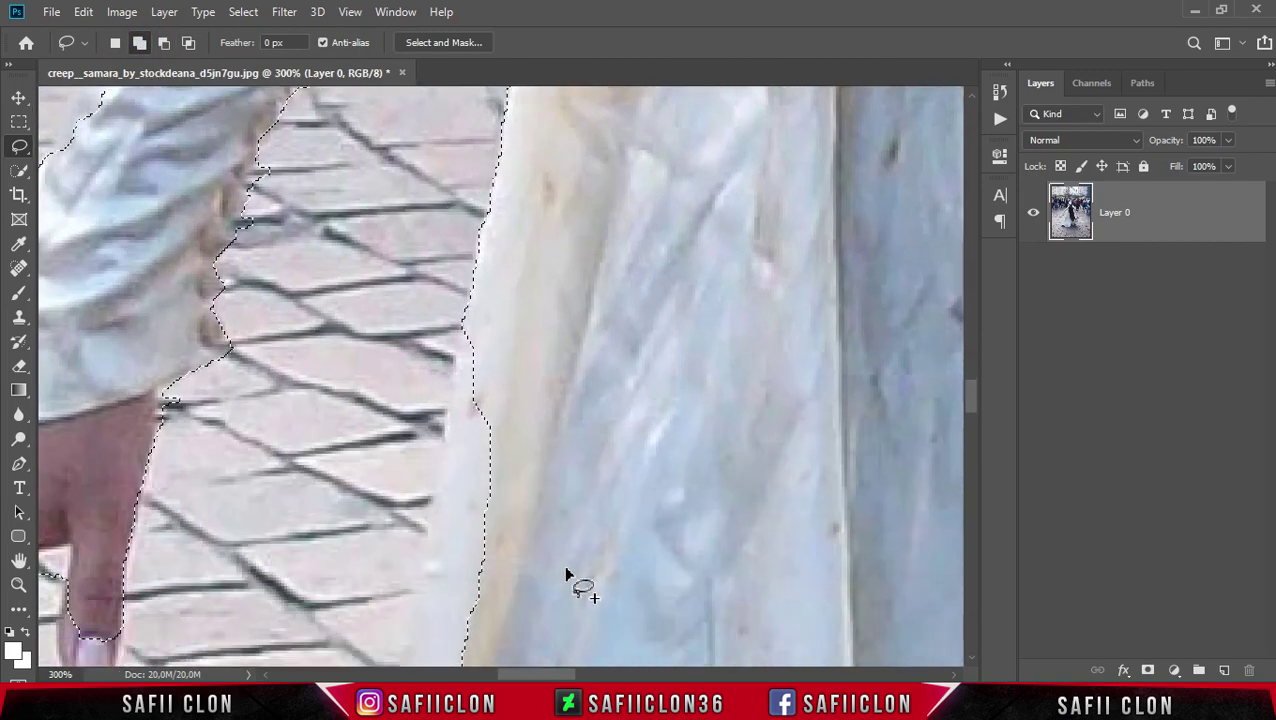
drag(476, 230, 461, 279)
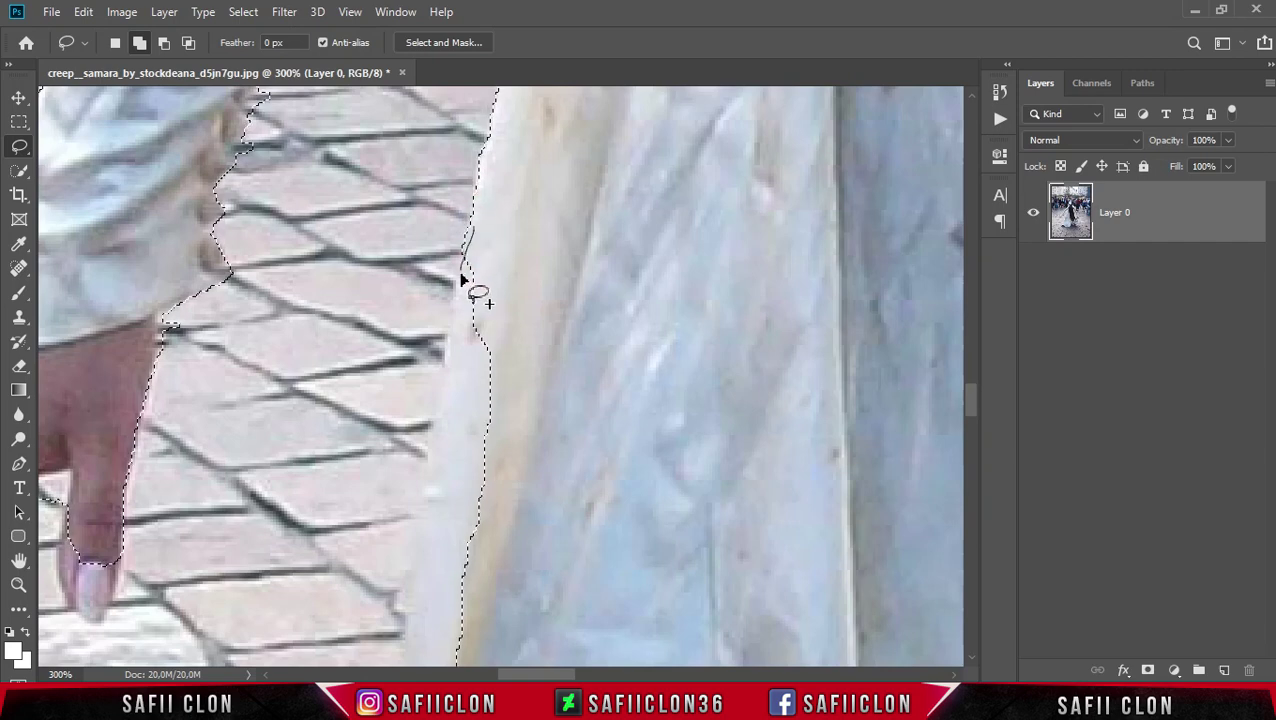
drag(503, 266, 512, 263)
Add the missing dress edge from the fingertips down to the flaring skirt to the selection
scroll(512, 263, down, 6)
mouse_move(440, 160)
mouse_down()
mouse_move(421, 296)
mouse_move(505, 322)
mouse_up()
scroll(485, 275, down, 3)
mouse_move(427, 110)
mouse_down()
mouse_move(409, 262)
mouse_move(478, 325)
mouse_up()
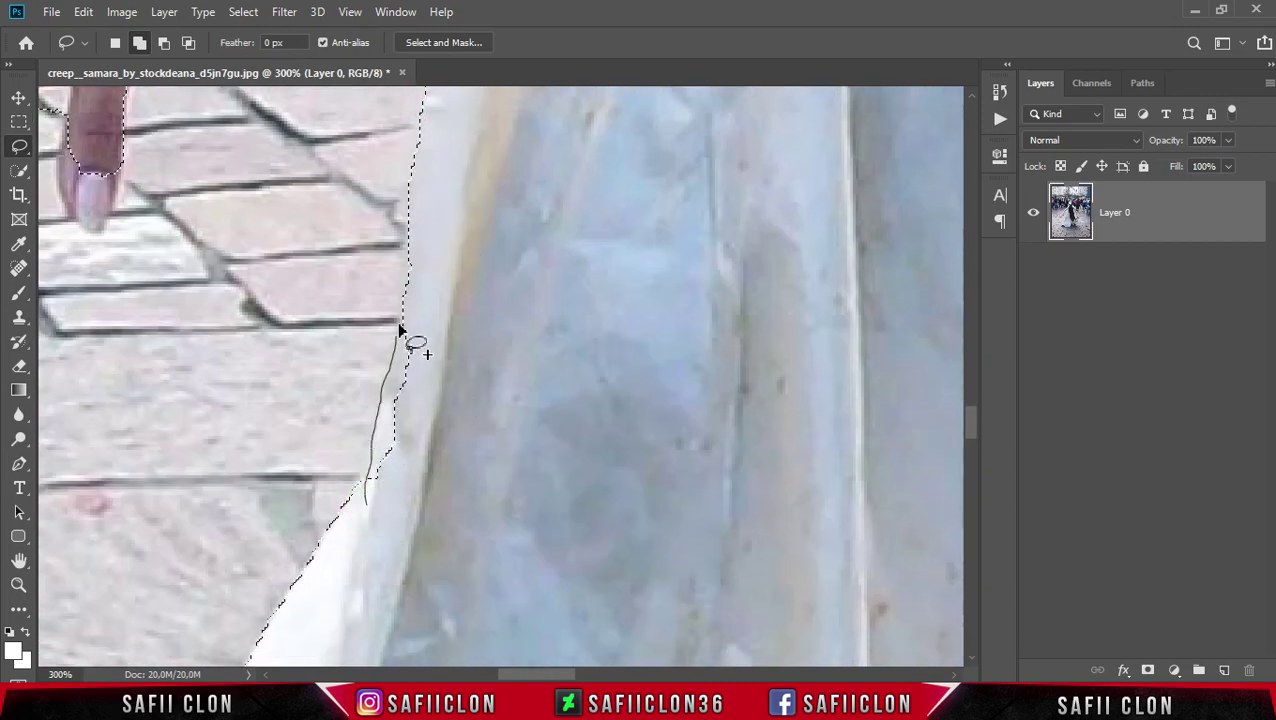
drag(400, 325, 460, 430)
Add the missing outer edge of the free arm's sleeve to the selection with a lasso outline
scroll(475, 457, up, 4)
drag(560, 674, 517, 668)
mouse_move(585, 278)
mouse_down()
mouse_move(572, 380)
mouse_move(601, 410)
mouse_move(630, 323)
mouse_up()
scroll(576, 438, down, 10)
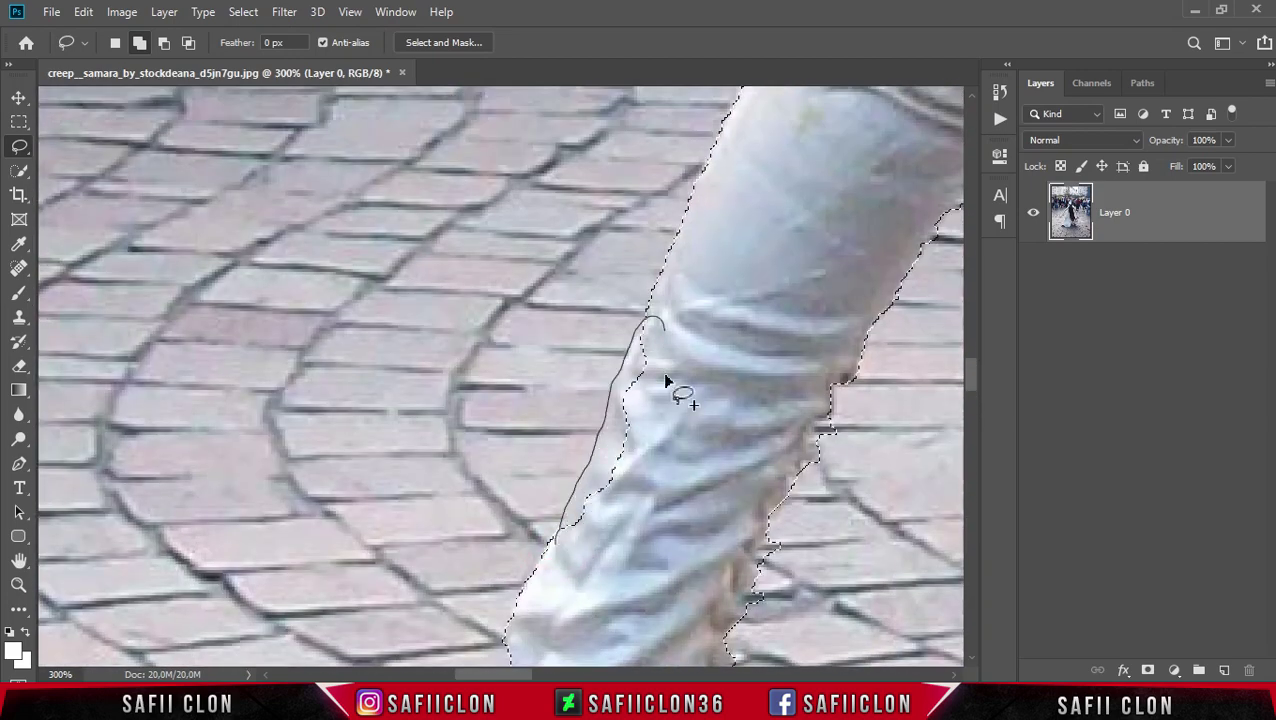
drag(665, 375, 645, 500)
Add the upper part of the dress strip between the hair and the cloth-holding arm to the selection
scroll(712, 532, up, 2)
mouse_move(524, 675)
mouse_down()
mouse_move(730, 676)
mouse_move(698, 675)
mouse_up()
scroll(503, 333, down, 1)
scroll(503, 338, down, 6)
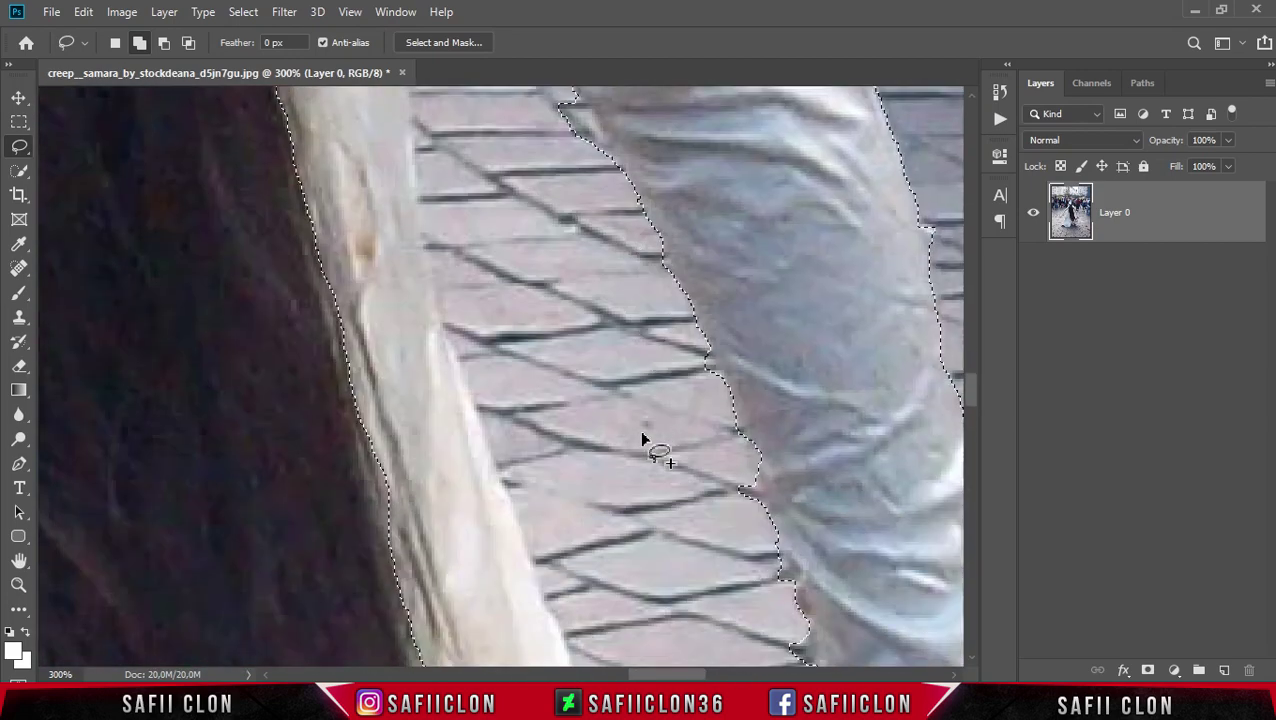
scroll(641, 438, down, 1)
scroll(640, 434, up, 4)
mouse_move(400, 162)
mouse_down()
mouse_move(402, 250)
mouse_move(335, 190)
mouse_move(424, 293)
mouse_move(295, 260)
mouse_move(450, 277)
mouse_move(330, 280)
mouse_up()
scroll(438, 311, down, 1)
scroll(490, 355, down, 3)
scroll(558, 310, down, 3)
mouse_move(458, 190)
mouse_down()
mouse_move(469, 211)
mouse_move(450, 200)
mouse_up()
Add the rest of the dress strip beside the hair to the selection, following its edge down to the gathered cloth
scroll(508, 205, down, 3)
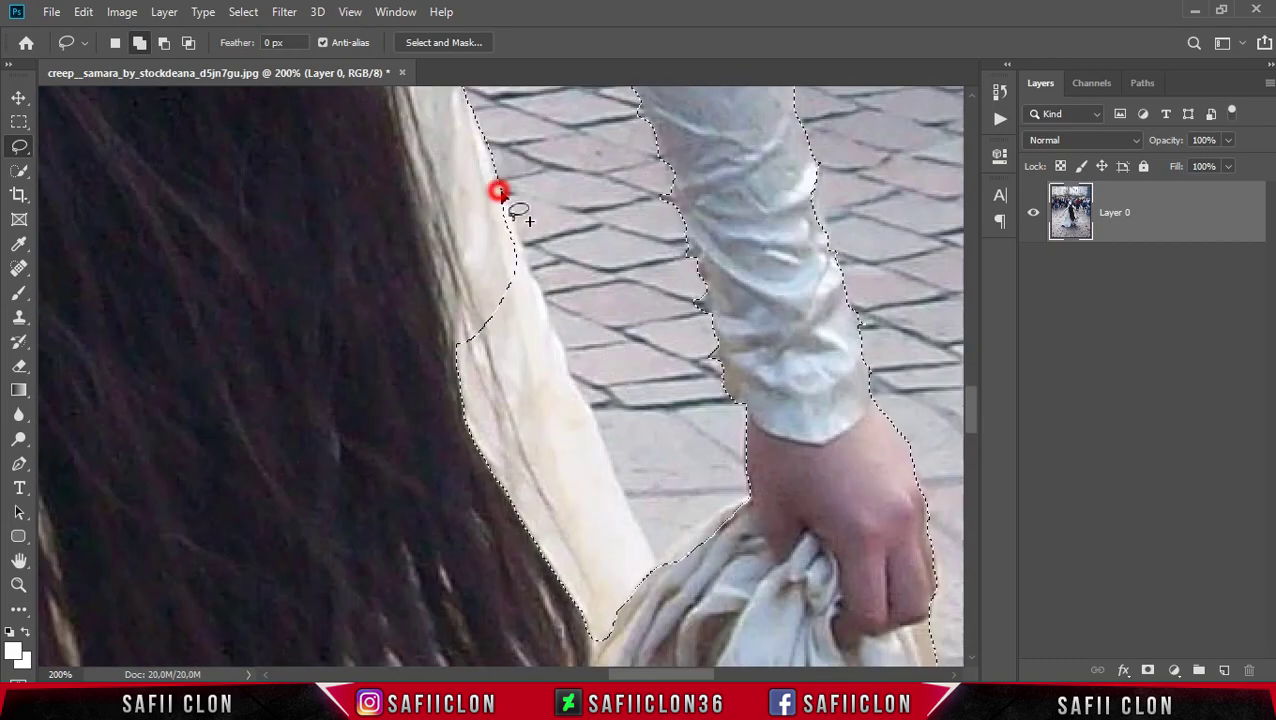
scroll(563, 285, down, 2)
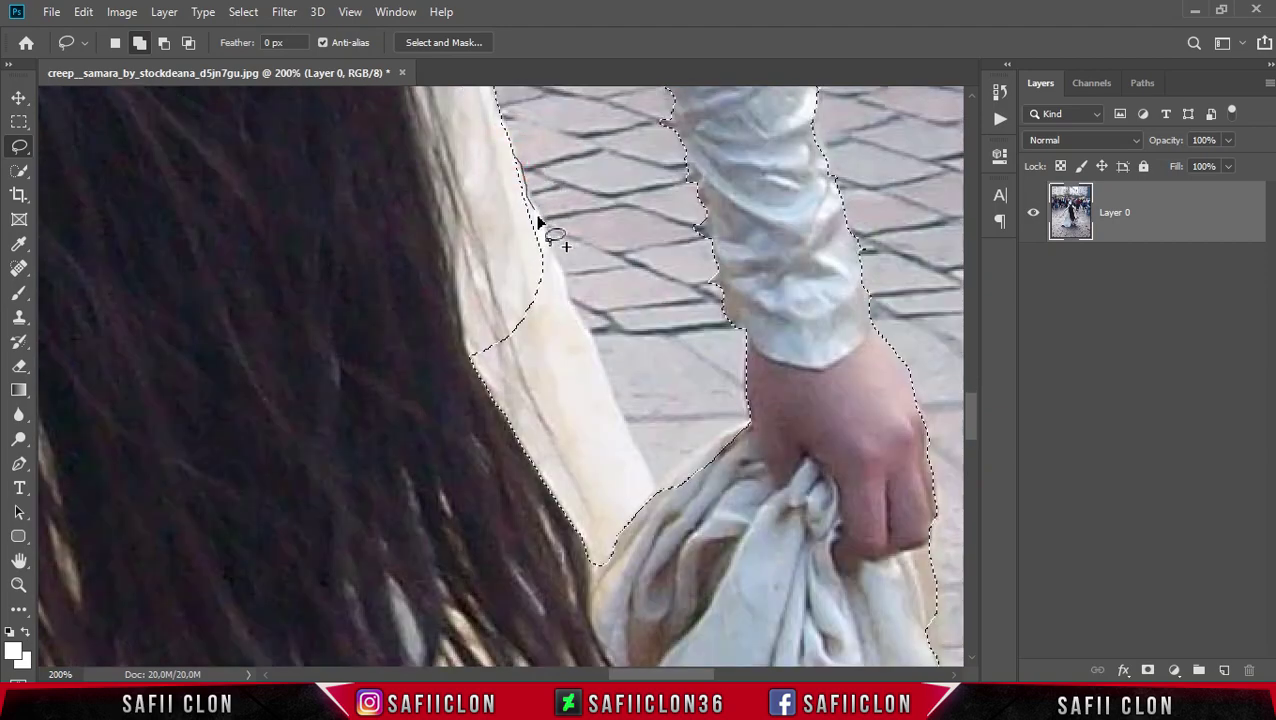
drag(420, 378, 428, 372)
scroll(598, 262, down, 2)
drag(580, 262, 590, 290)
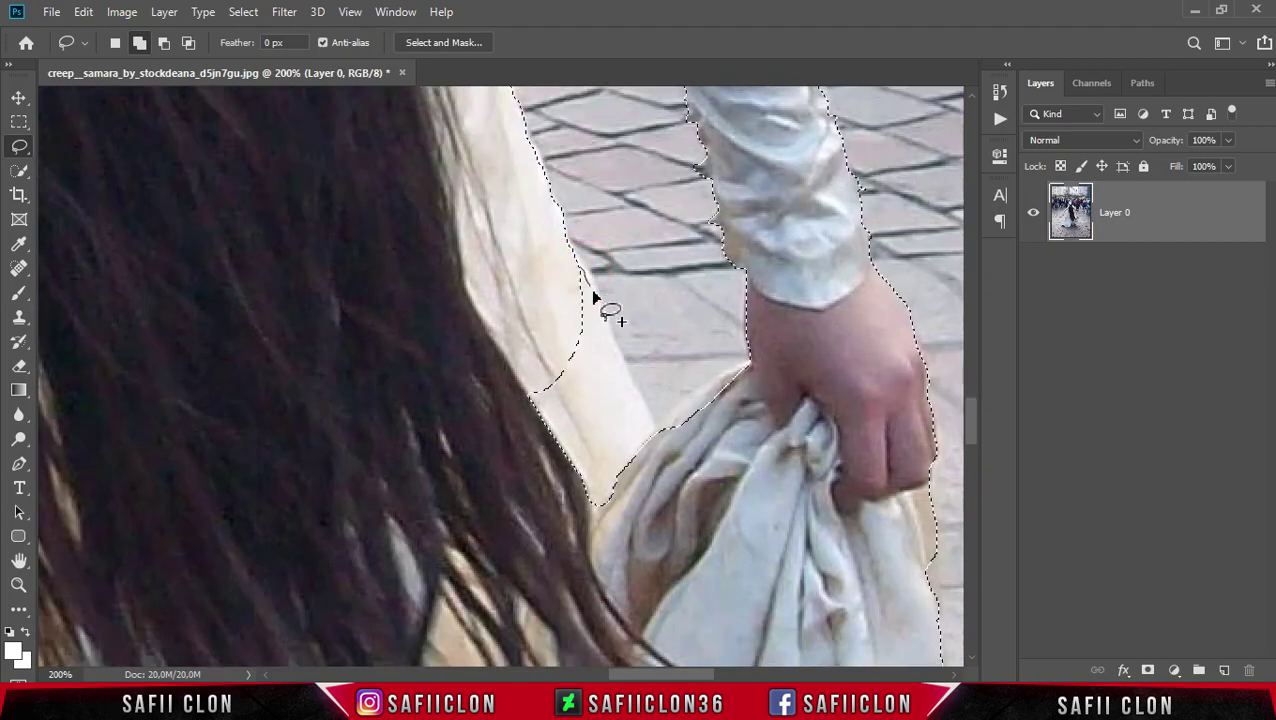
mouse_move(503, 541)
mouse_down()
mouse_move(578, 269)
mouse_move(662, 422)
mouse_up()
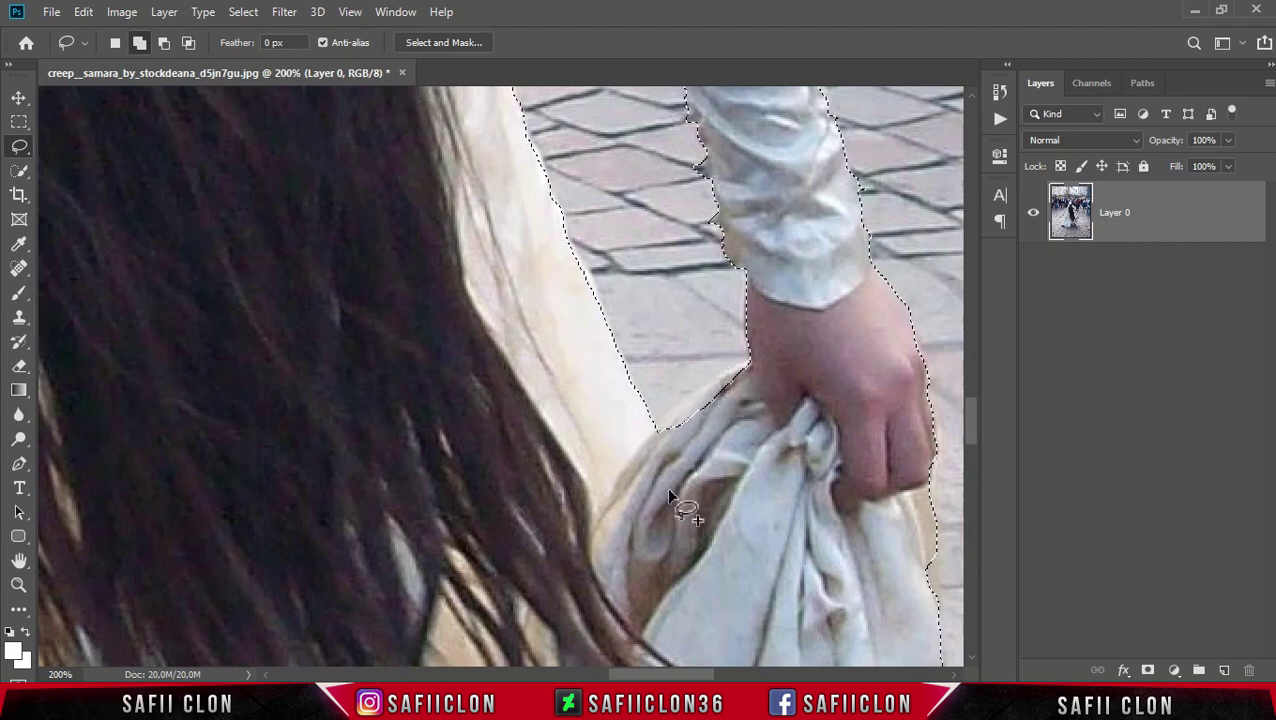
Add the missing bits along the gathered cloth's outer edge and lower end to the selection
scroll(640, 492, down, 4)
scroll(612, 655, right, 5)
scroll(627, 427, down, 6)
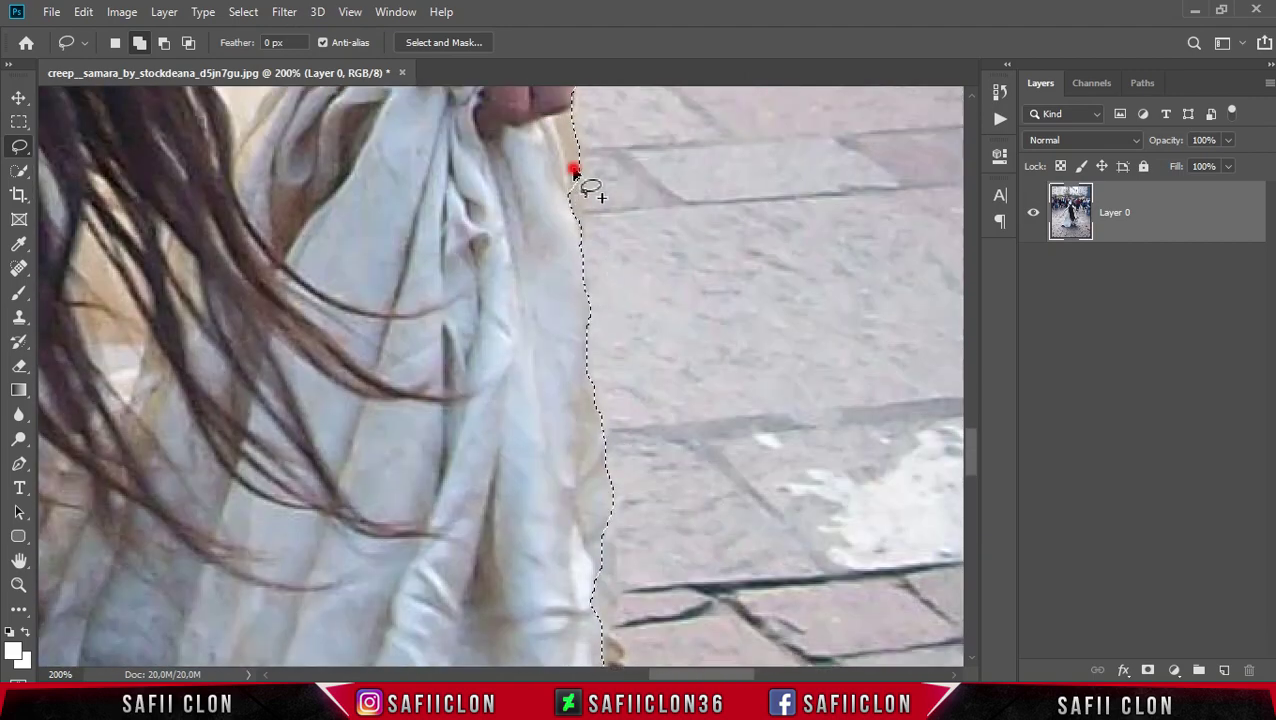
scroll(646, 296, down, 9)
drag(600, 372, 595, 239)
scroll(655, 332, down, 6)
drag(448, 322, 452, 345)
Add the missing hem corner near the green litter to the selection, and subtract the pavement around the shoe beneath it
drag(672, 672, 484, 649)
drag(299, 288, 320, 312)
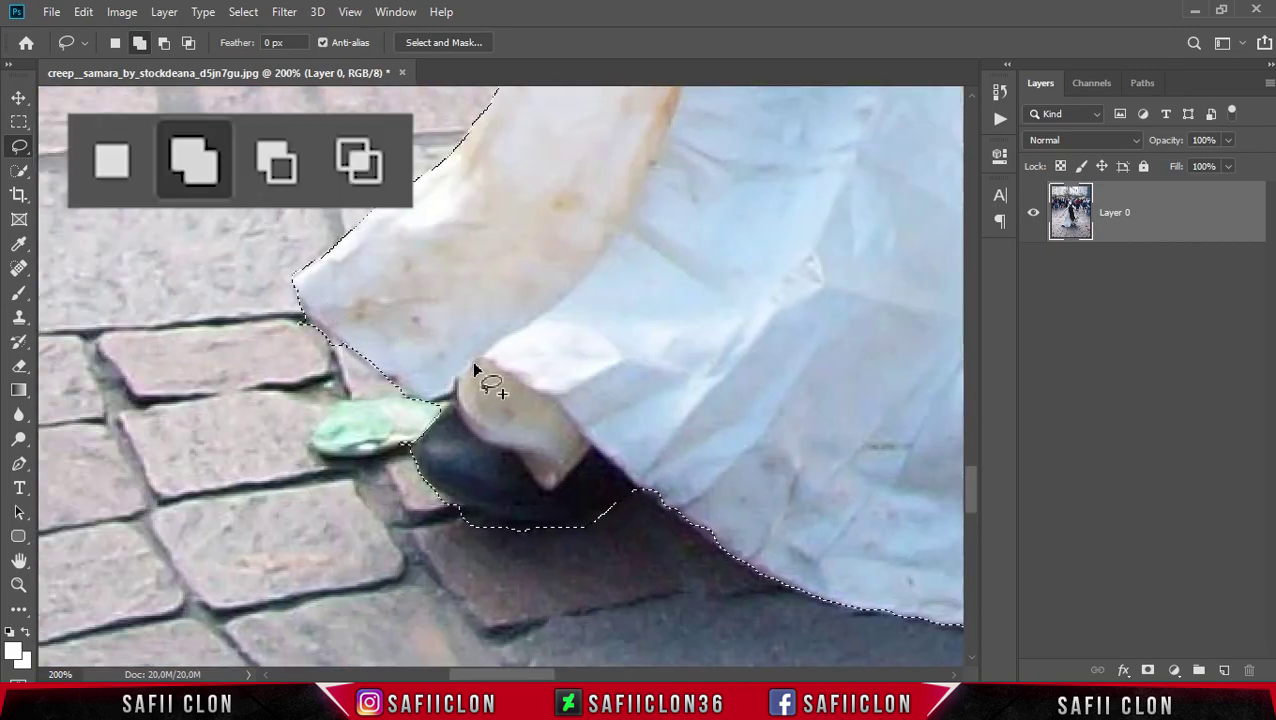
scroll(467, 366, up, 1)
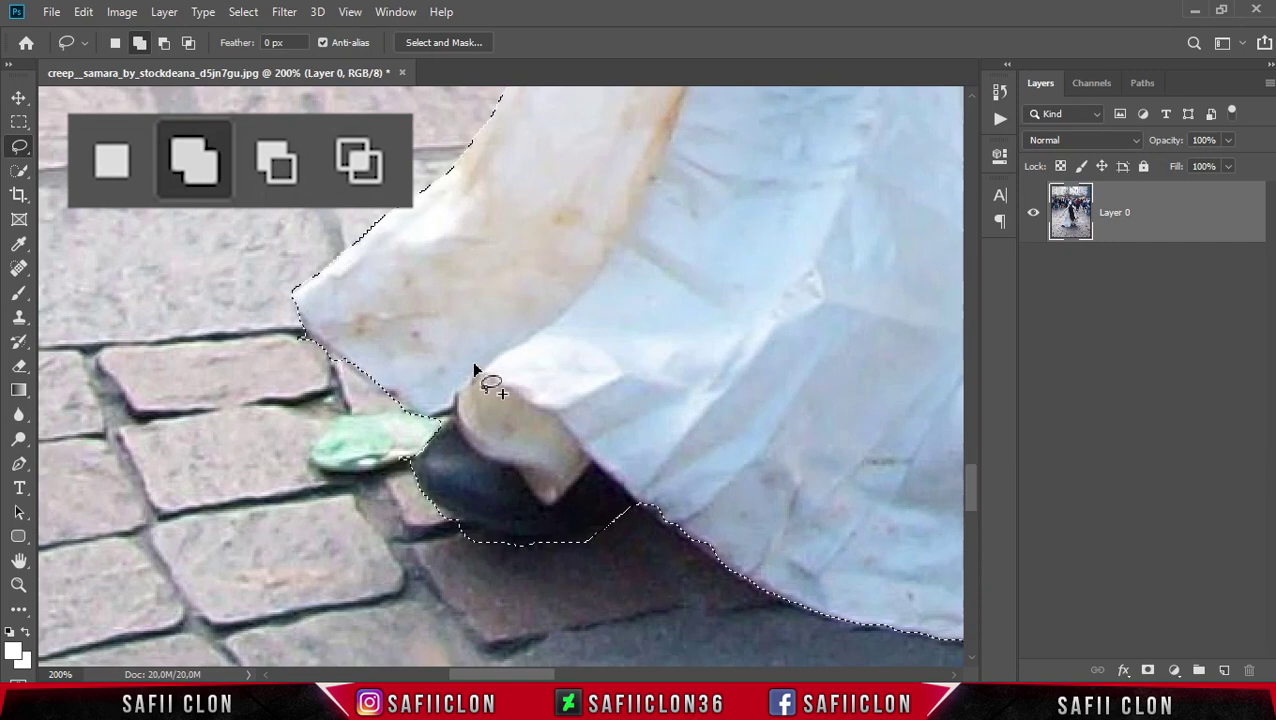
click(164, 43)
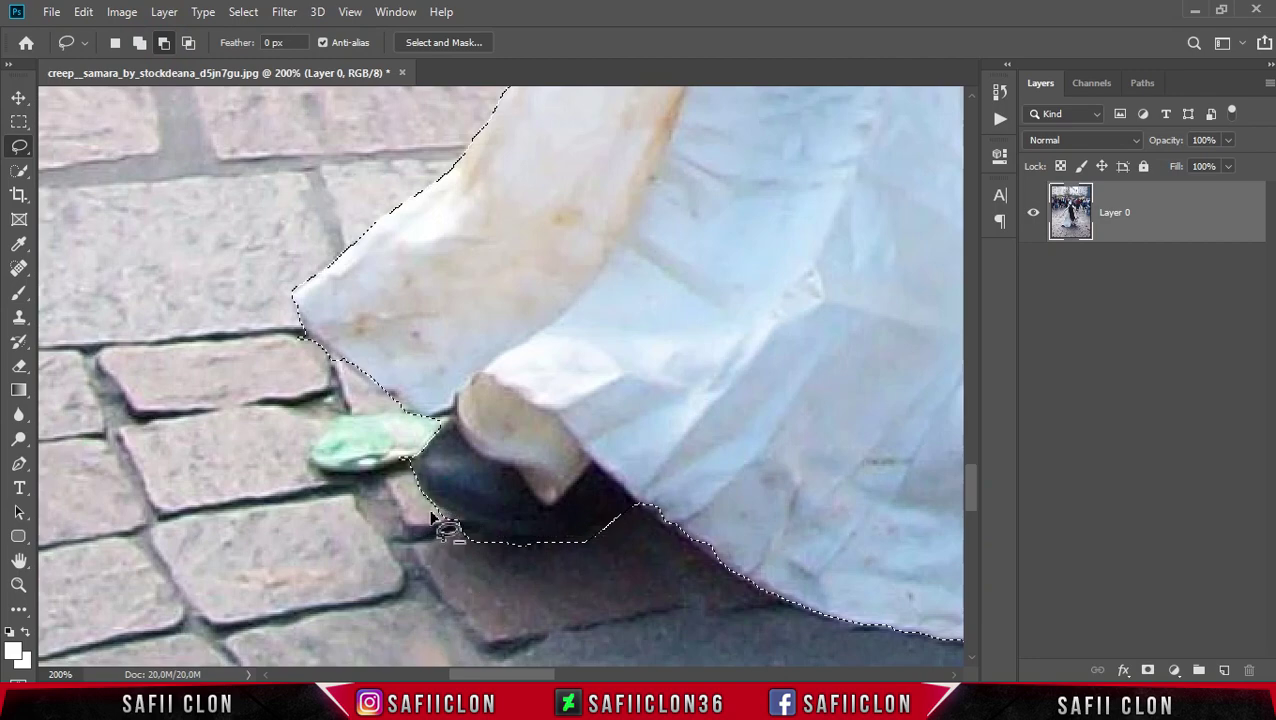
drag(392, 457, 412, 447)
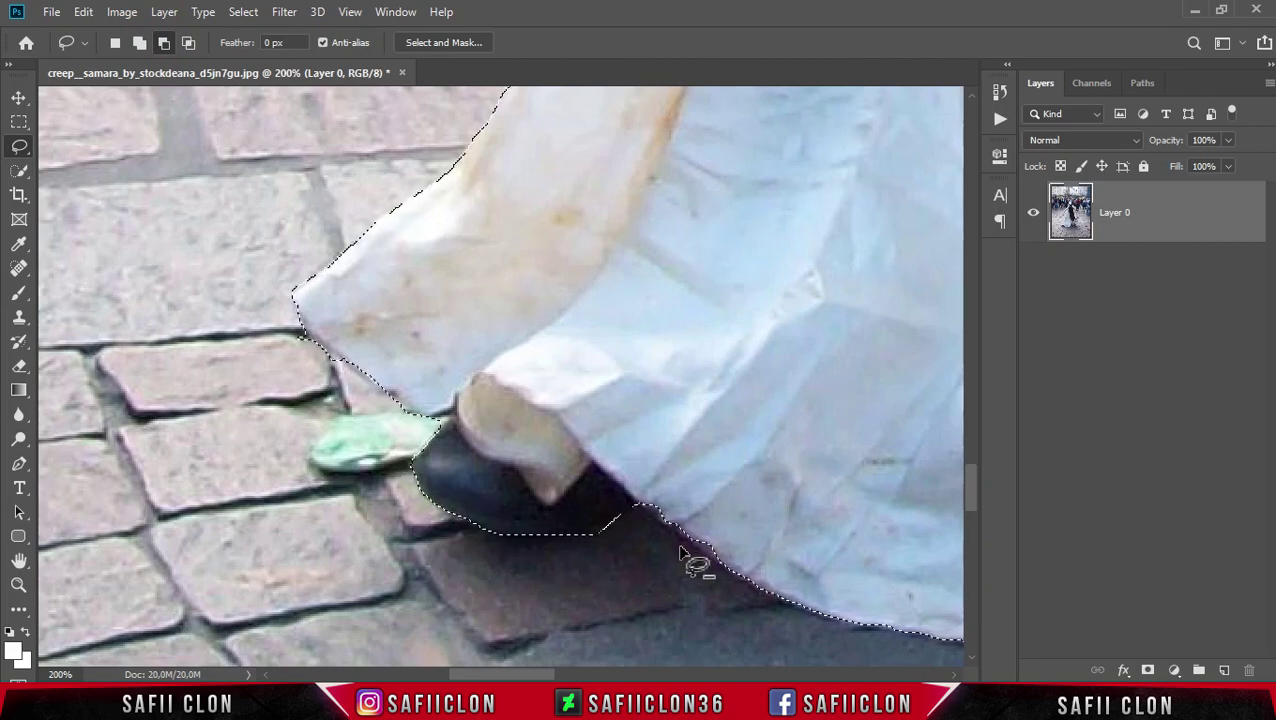
Subtract the stray pavement slivers along the cloth-holding arm's sleeve from the selection
drag(537, 675, 686, 675)
drag(971, 493, 974, 397)
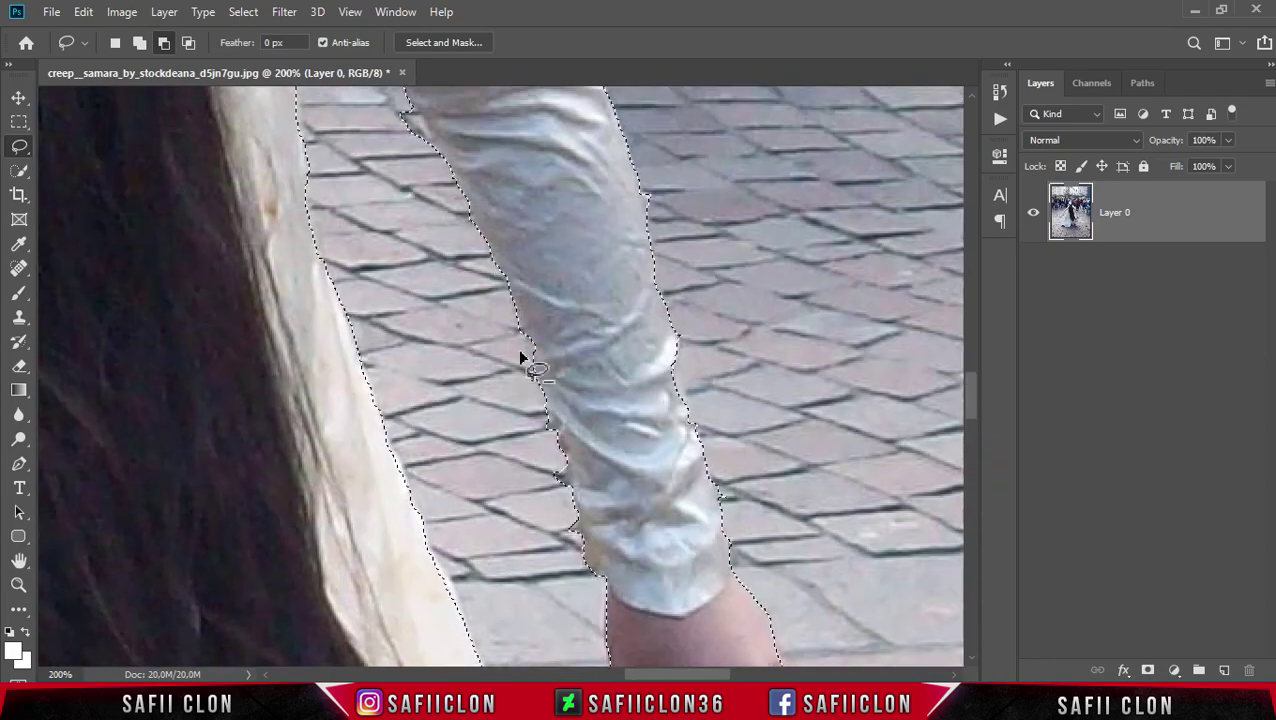
scroll(530, 350, down, 2)
scroll(597, 455, up, 6)
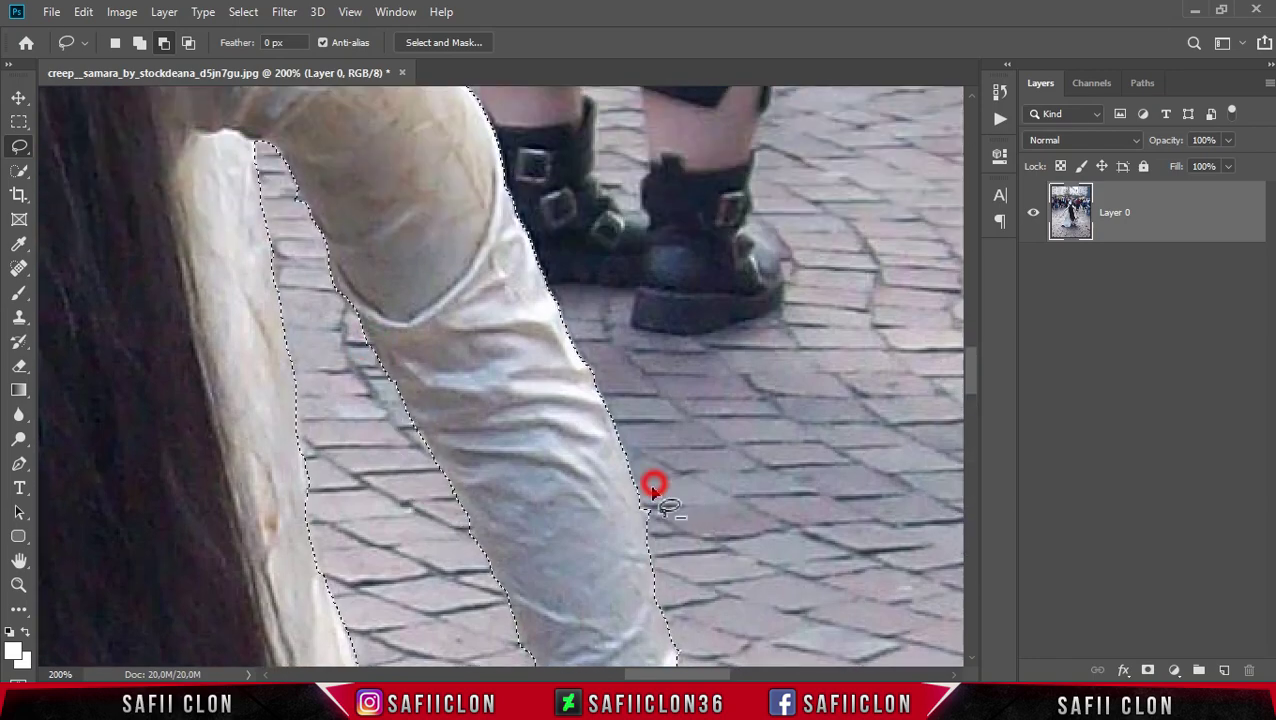
Check the outline around the head and shoulders, and trim stray pavement from the free arm's sleeve and fingertips
scroll(653, 480, up, 4)
scroll(575, 460, up, 7)
scroll(716, 670, left, 14)
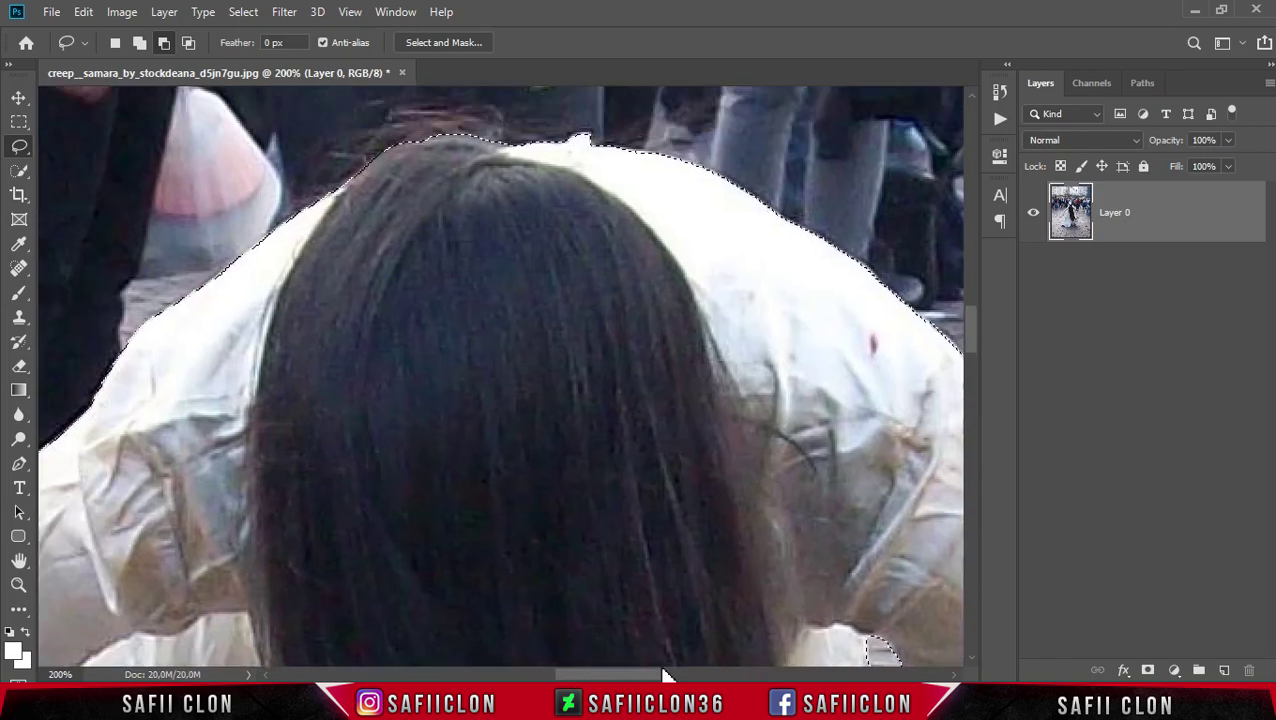
scroll(510, 531, down, 11)
scroll(488, 464, down, 3)
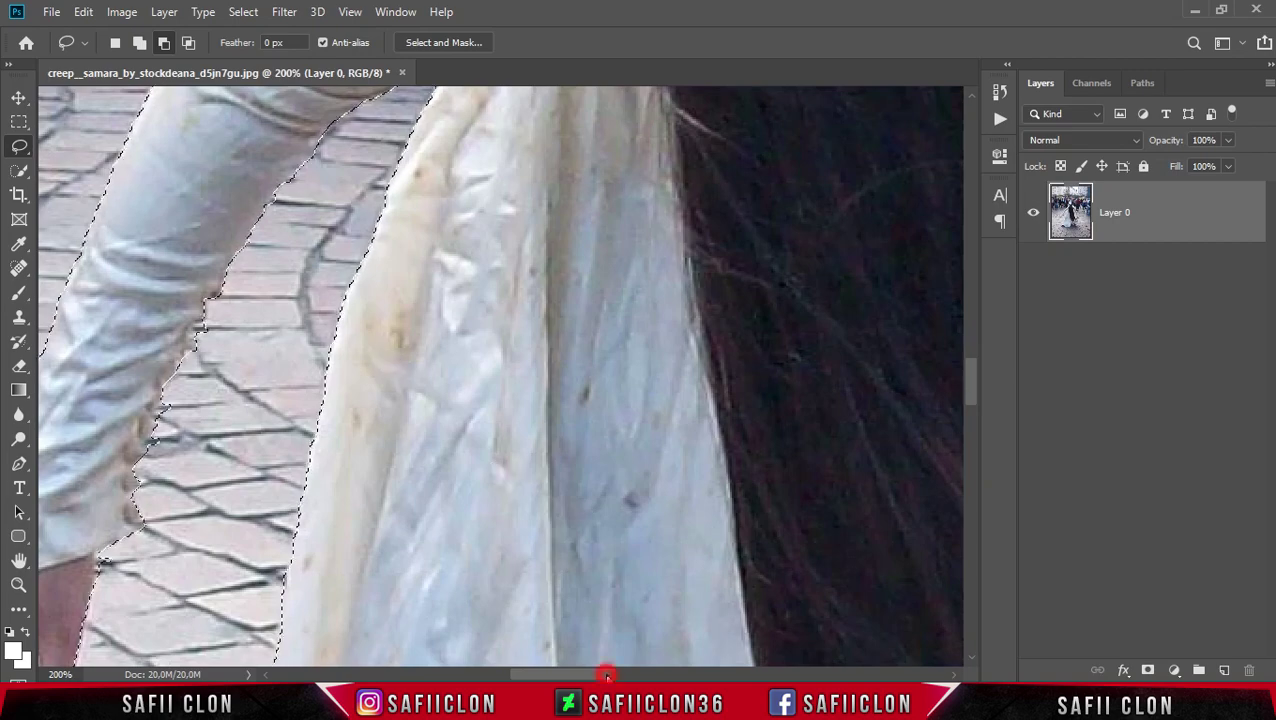
scroll(607, 676, left, 13)
scroll(593, 478, down, 2)
scroll(593, 478, down, 3)
drag(546, 229, 521, 268)
drag(362, 293, 359, 324)
scroll(362, 335, down, 3)
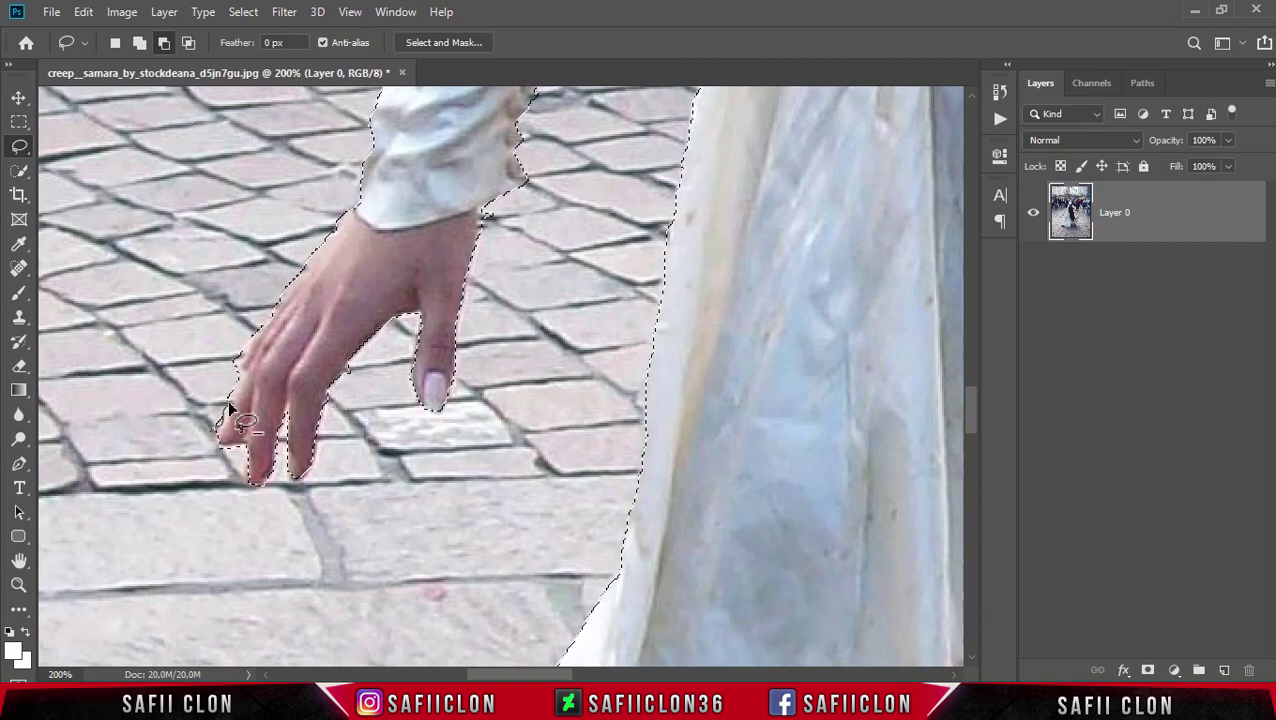
scroll(541, 470, up, 3)
Check the whole outline of the woman and turn the selection into a layer mask on Layer 0
scroll(543, 471, down, 4)
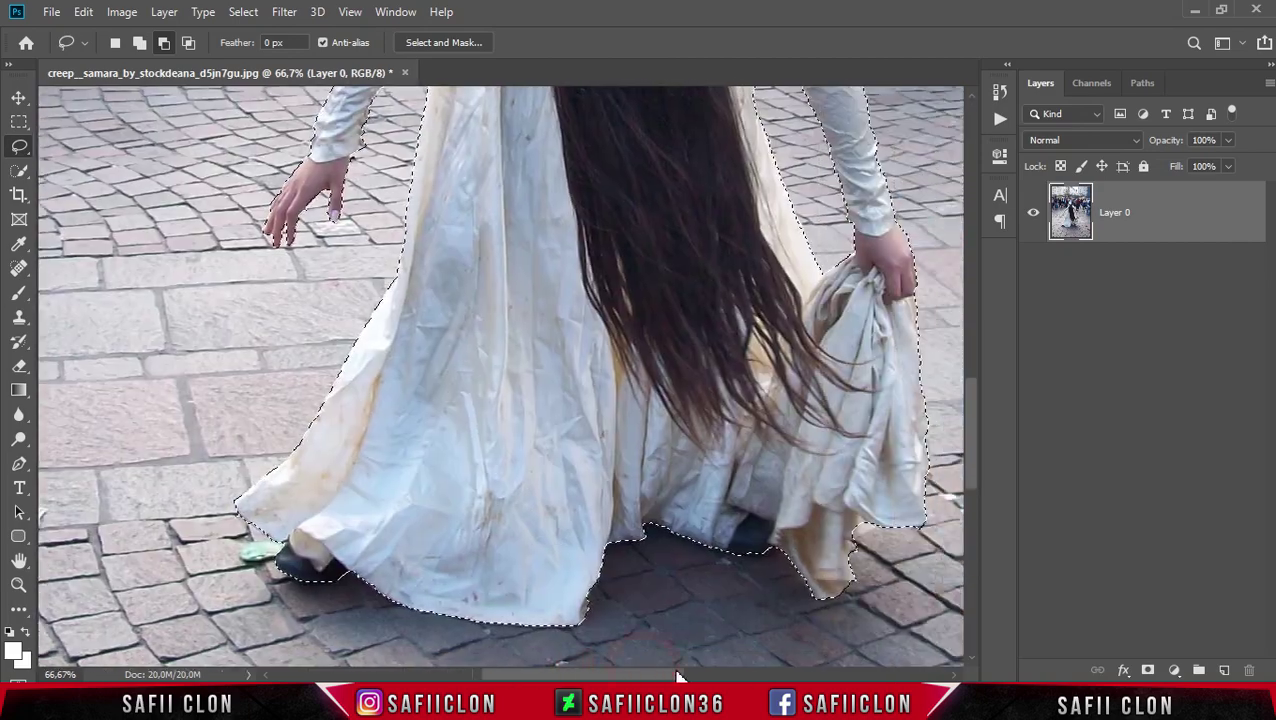
drag(677, 673, 702, 673)
drag(968, 454, 975, 392)
scroll(838, 314, down, 2)
scroll(836, 314, down, 2)
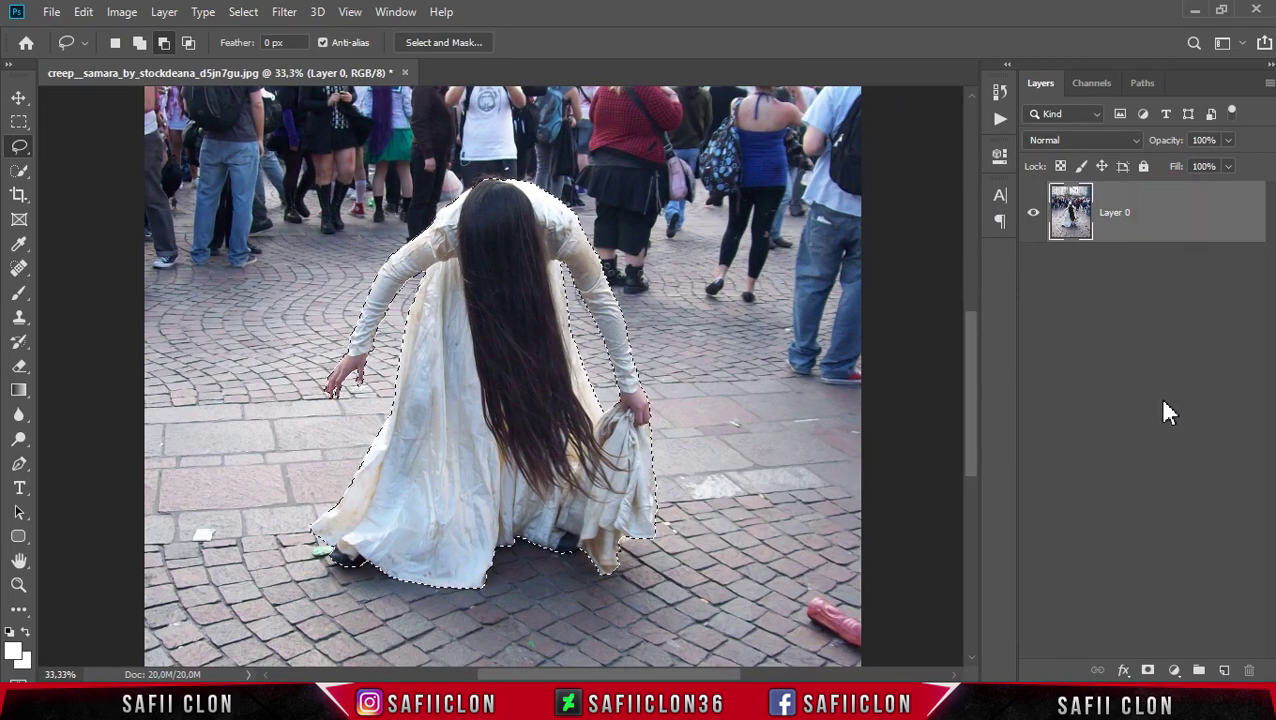
click(1149, 671)
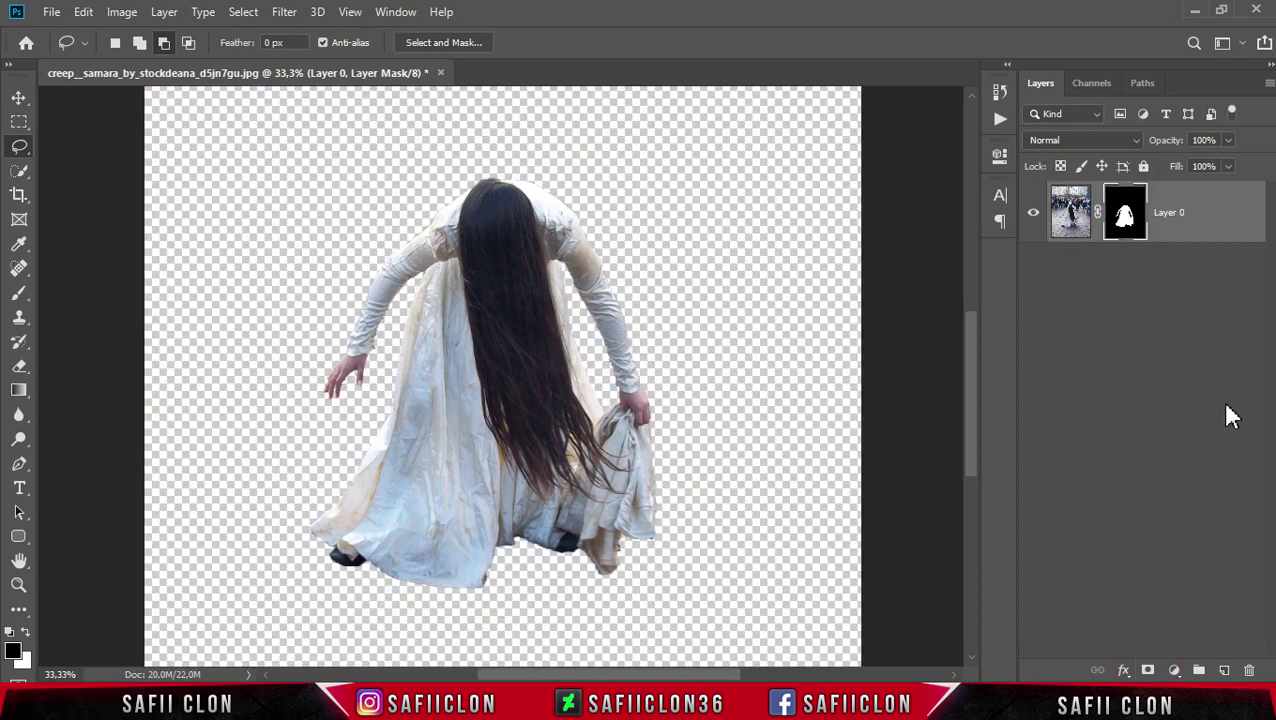
Open the background image premade_bg_gothic_mood_by_e_dinaphotoart_d5ix1vi from the Ghost folder
click(51, 13)
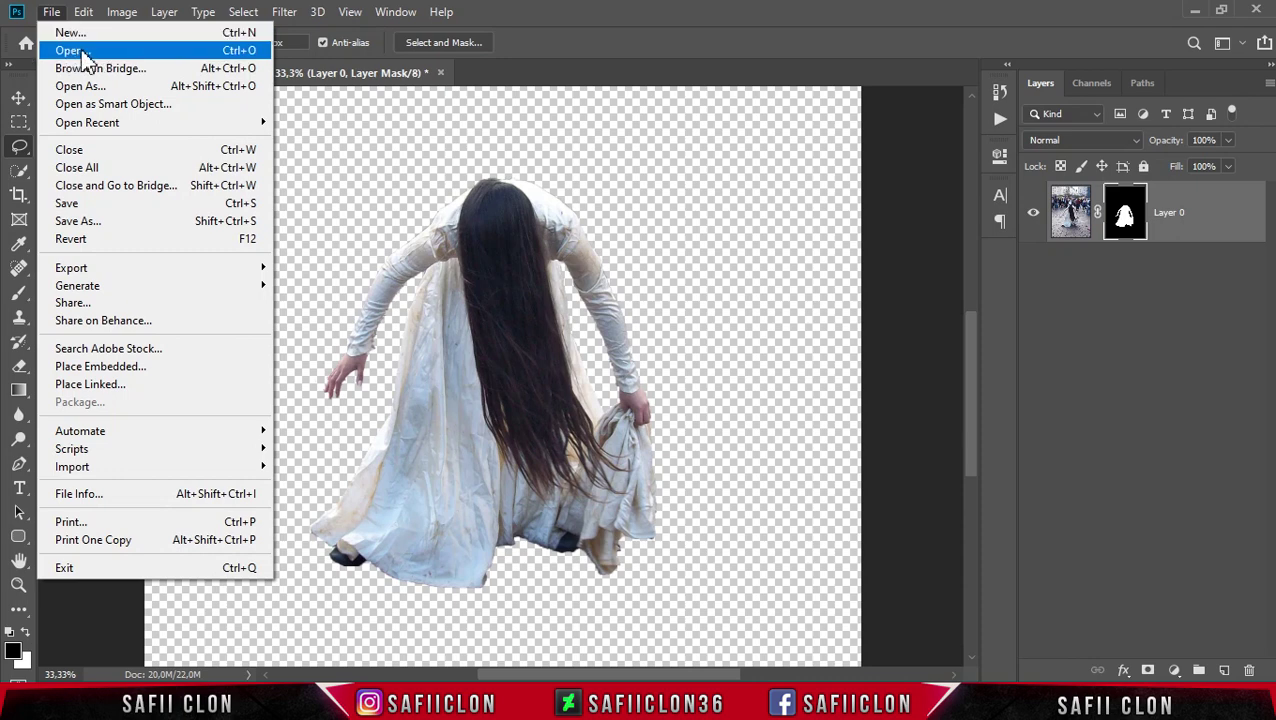
click(70, 51)
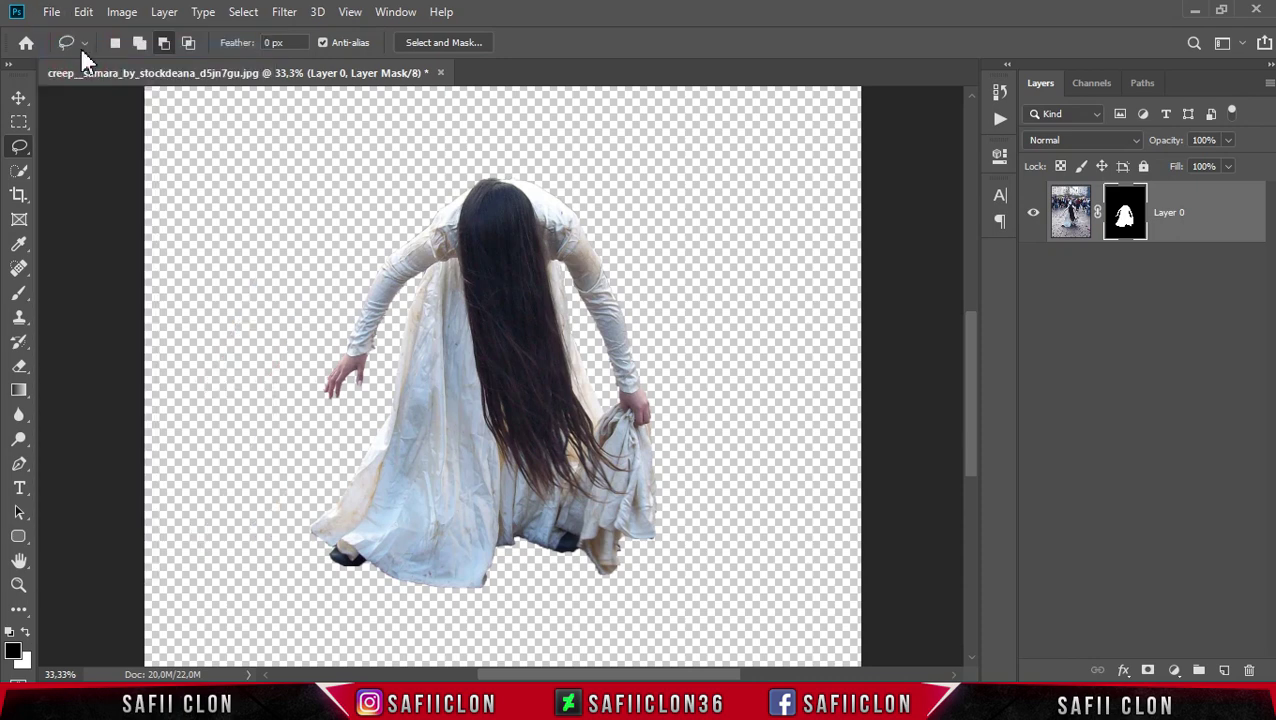
key(ctrl+o)
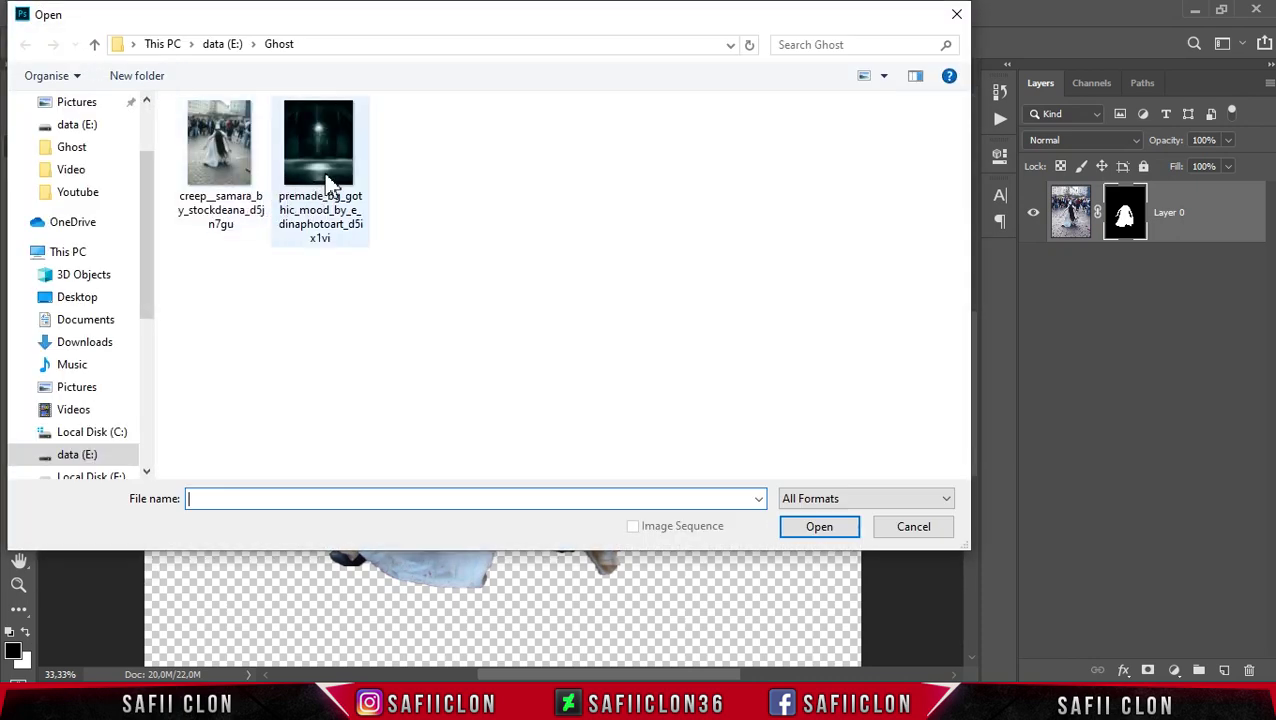
click(310, 167)
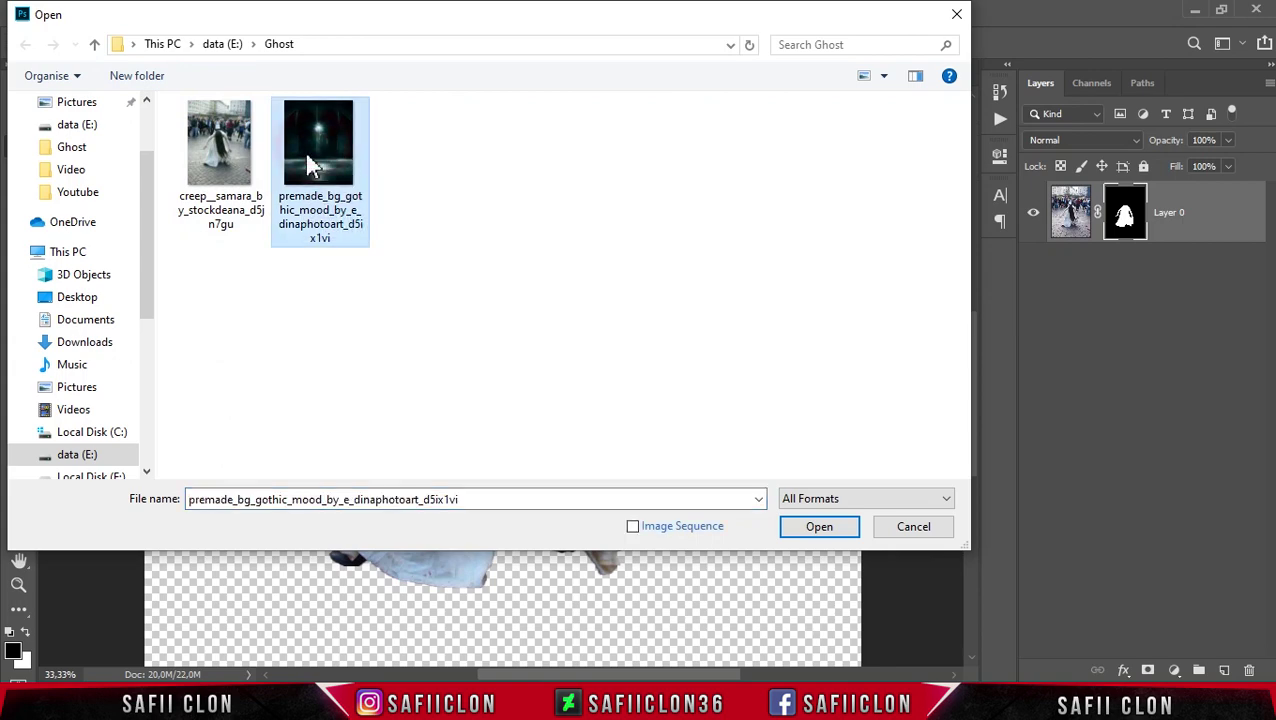
click(821, 533)
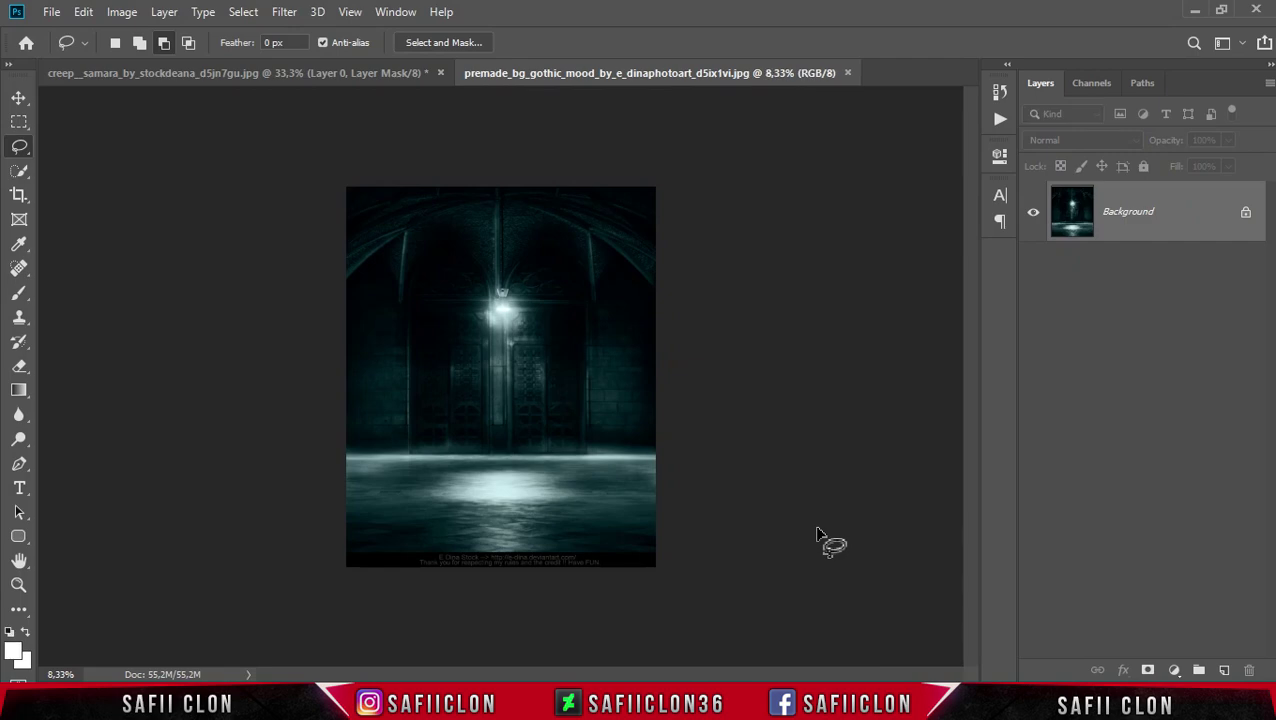
Copy the masked woman layer from the street photo into the gothic background document
click(221, 73)
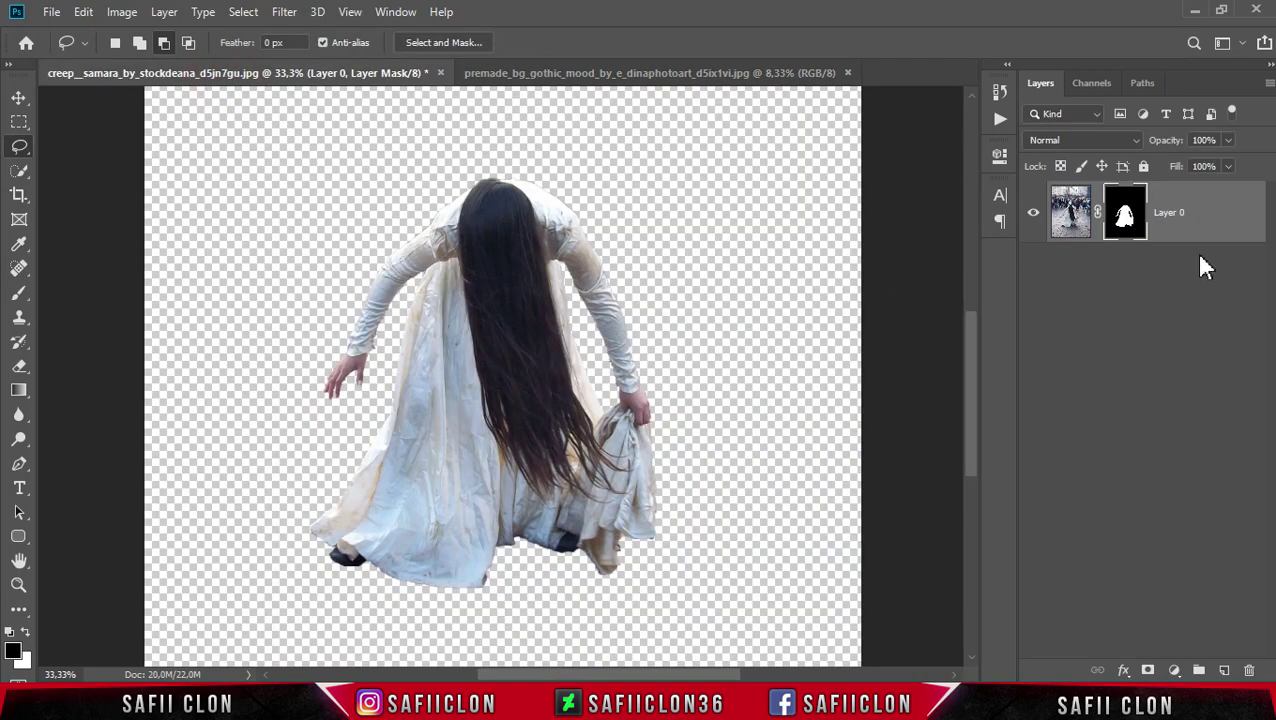
drag(1222, 216, 562, 385)
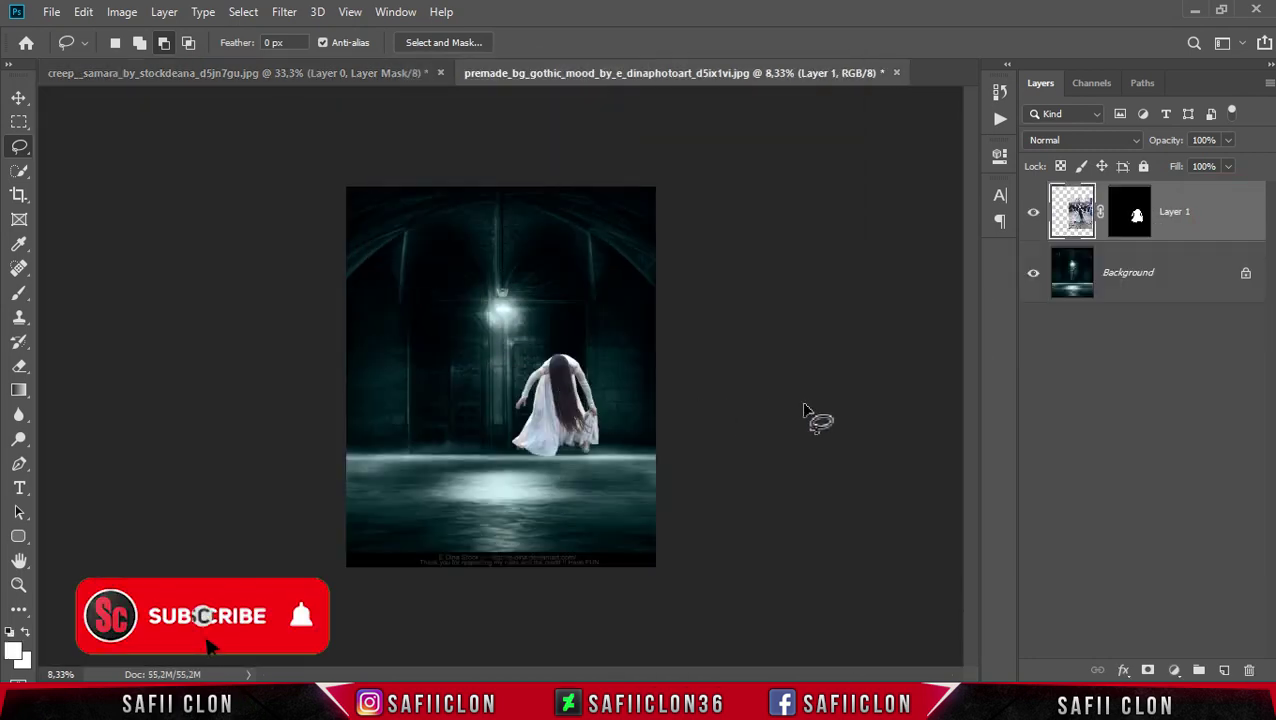
Scale the woman layer up to about 135% and centre her on the lit floor beneath the lamp
key(ctrl+t)
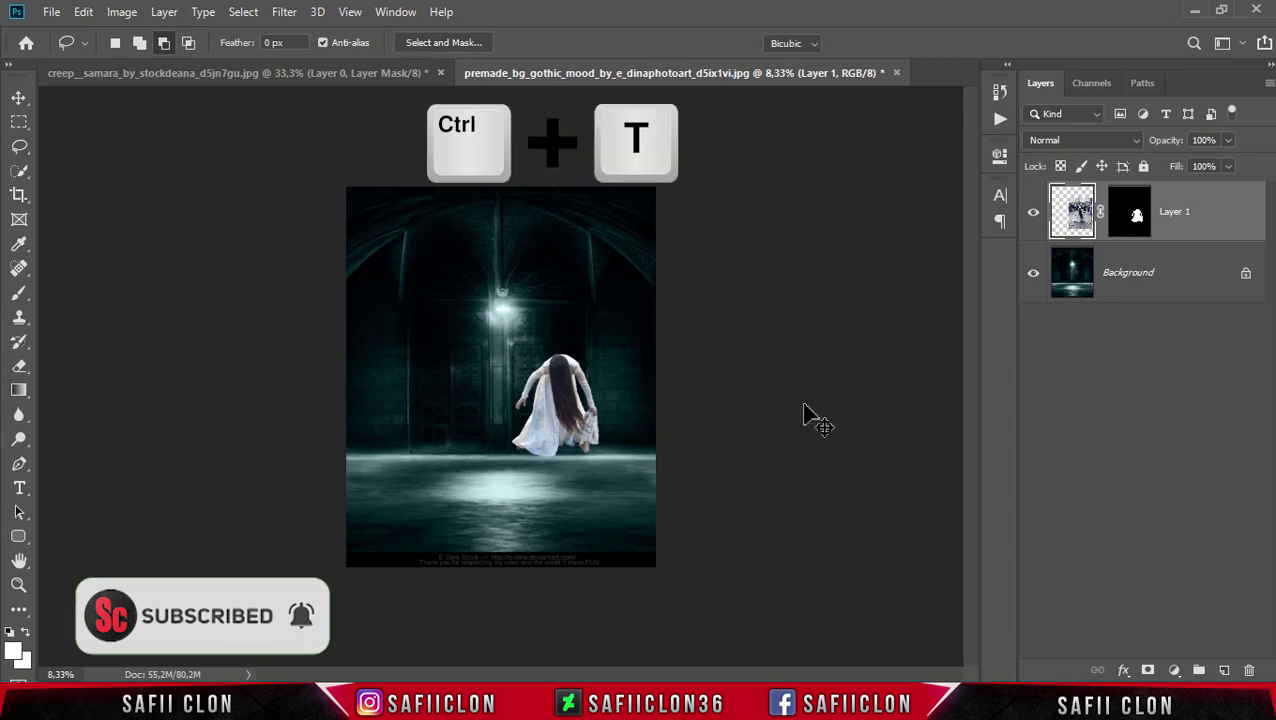
drag(468, 270, 447, 244)
key(ctrl+plus)
drag(333, 215, 319, 196)
mouse_move(543, 456)
mouse_down()
mouse_move(542, 425)
mouse_move(550, 455)
mouse_up()
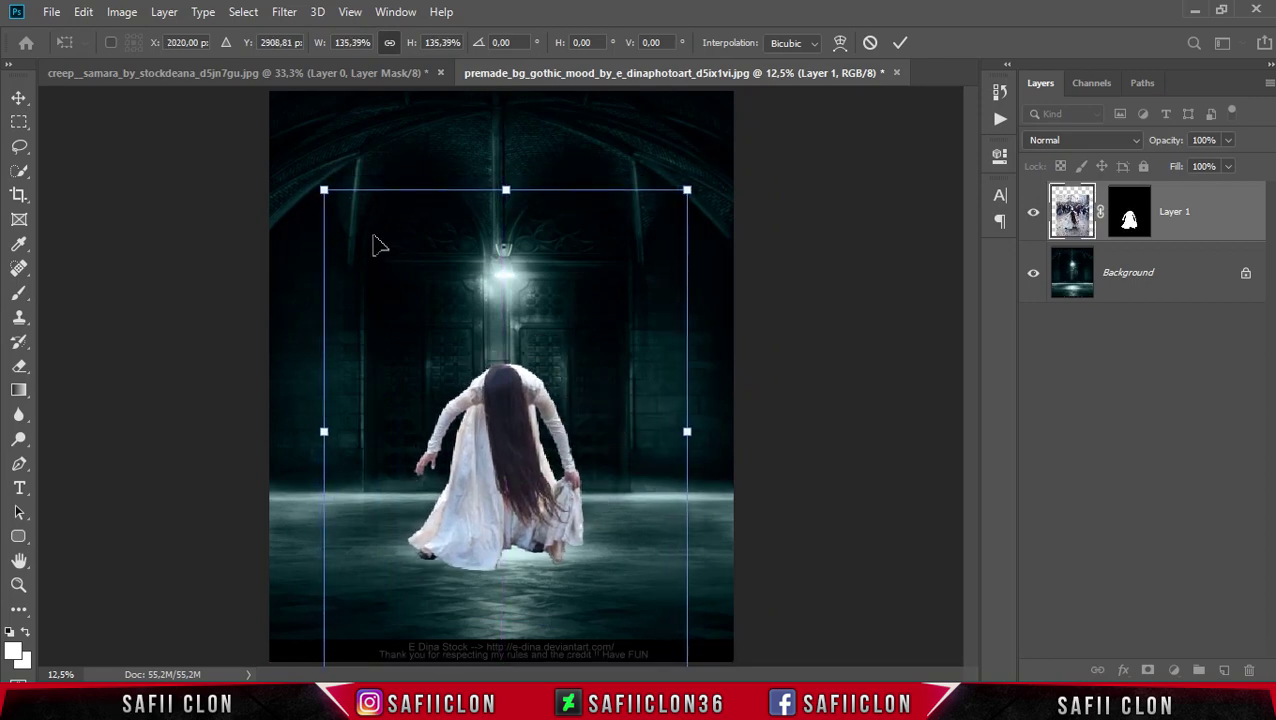
click(901, 44)
Crop the canvas to remove the arched ceiling above the lamp and the credit strip below the floor, keeping the full width
key(l)
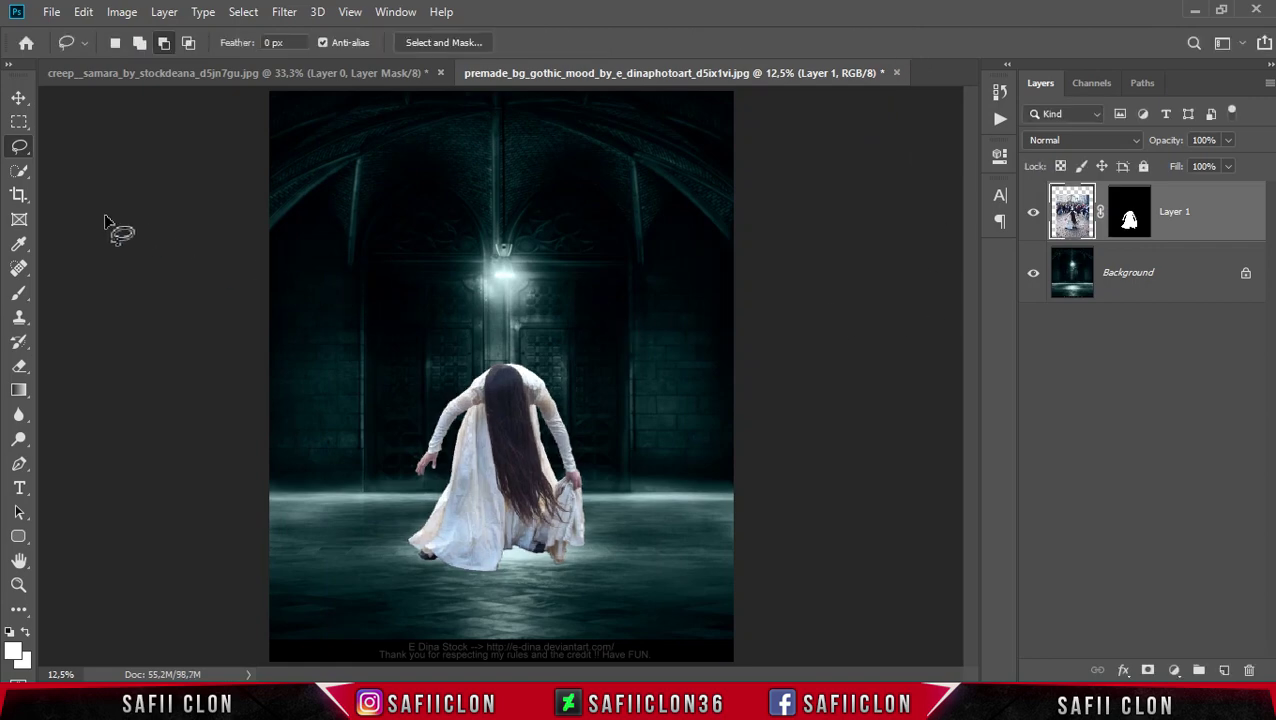
drag(18, 198, 92, 201)
drag(503, 92, 512, 183)
drag(502, 571, 504, 558)
drag(501, 194, 505, 197)
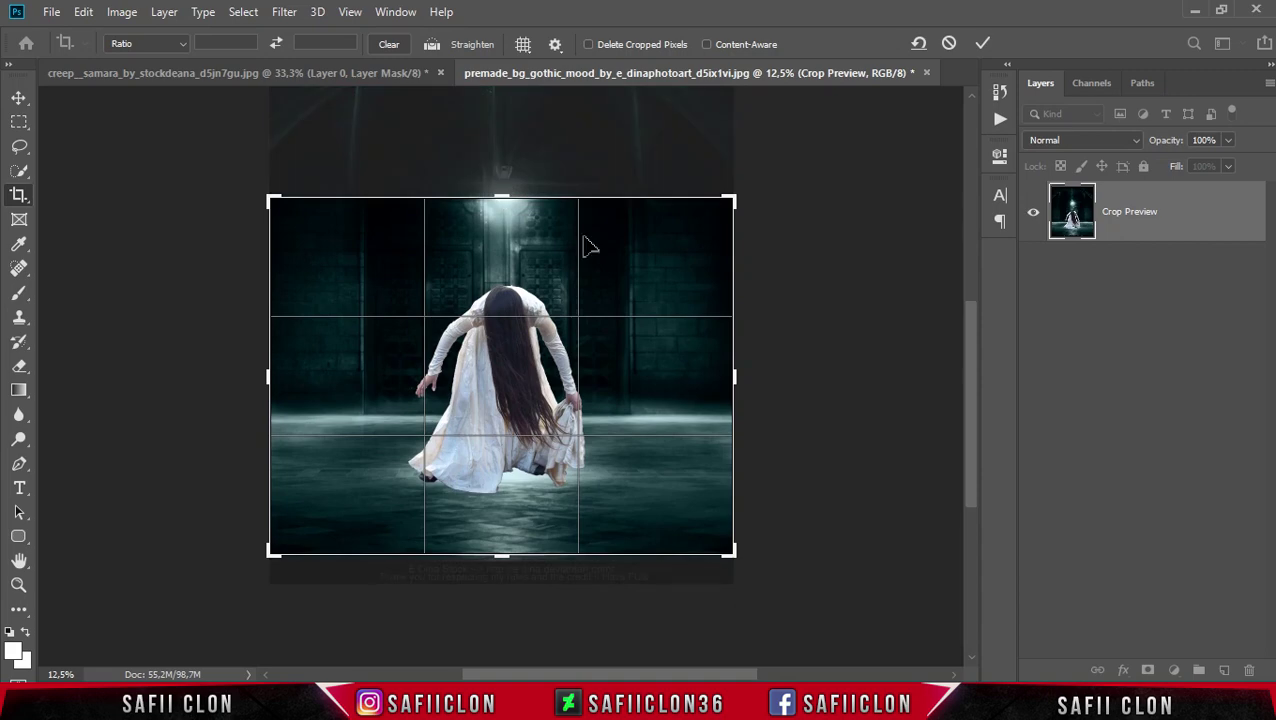
click(984, 44)
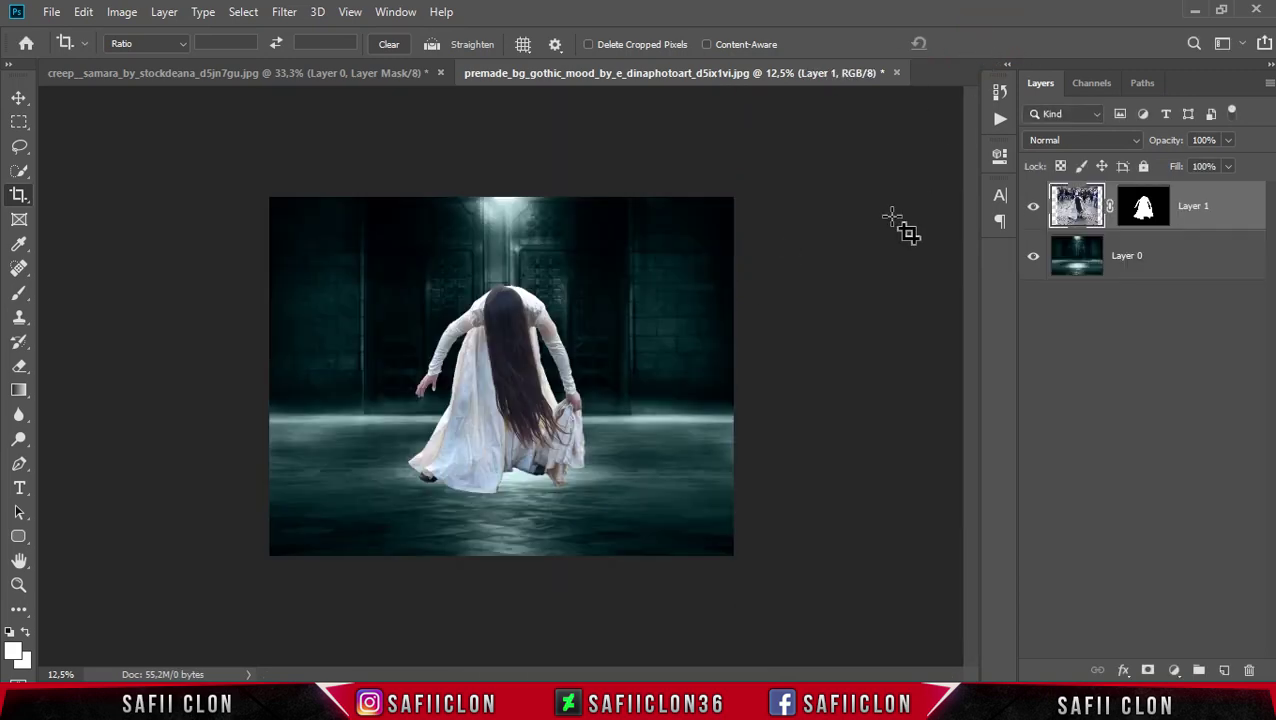
Duplicate Layer 1 within the same document and rename the copy MODEL 2
click(19, 98)
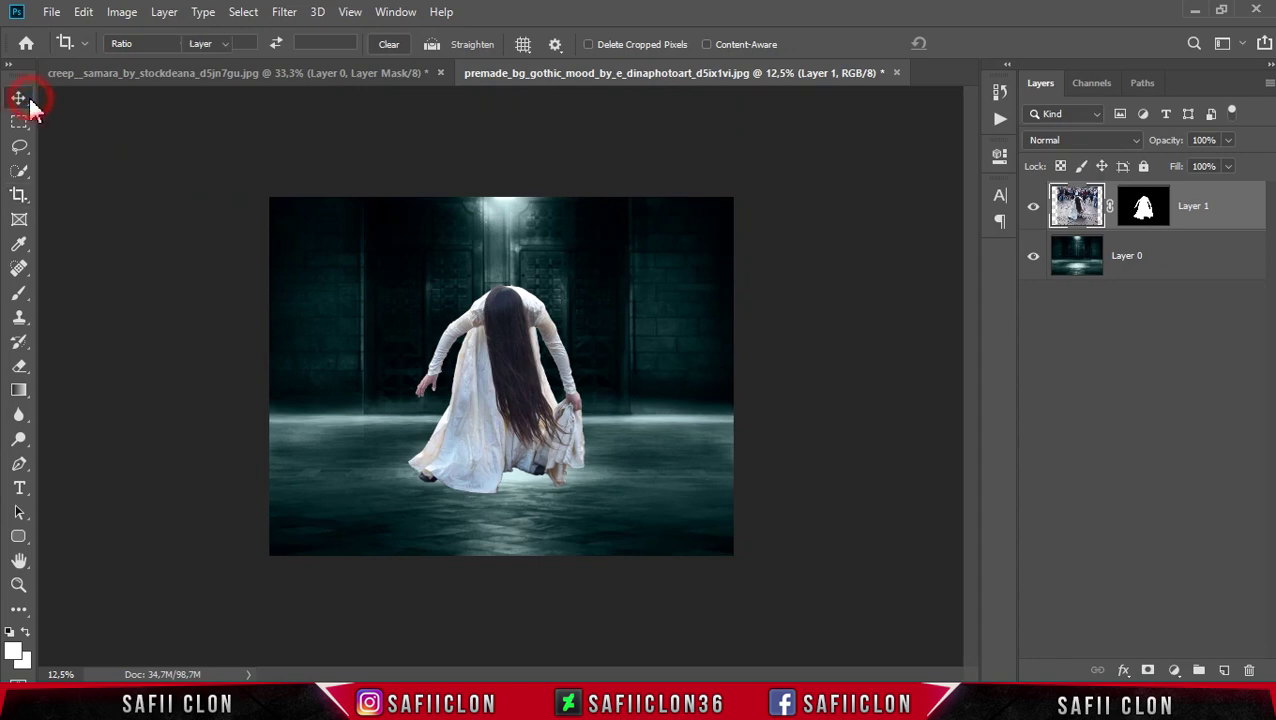
right_click(1221, 209)
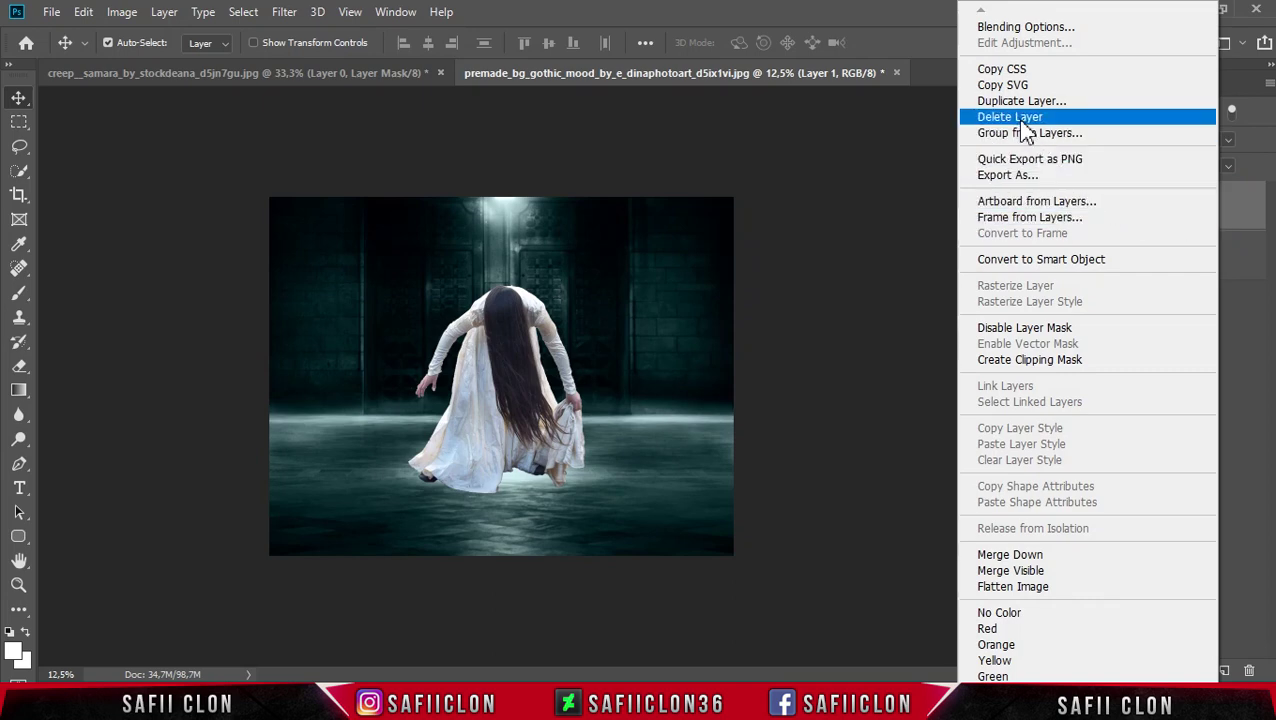
click(1041, 100)
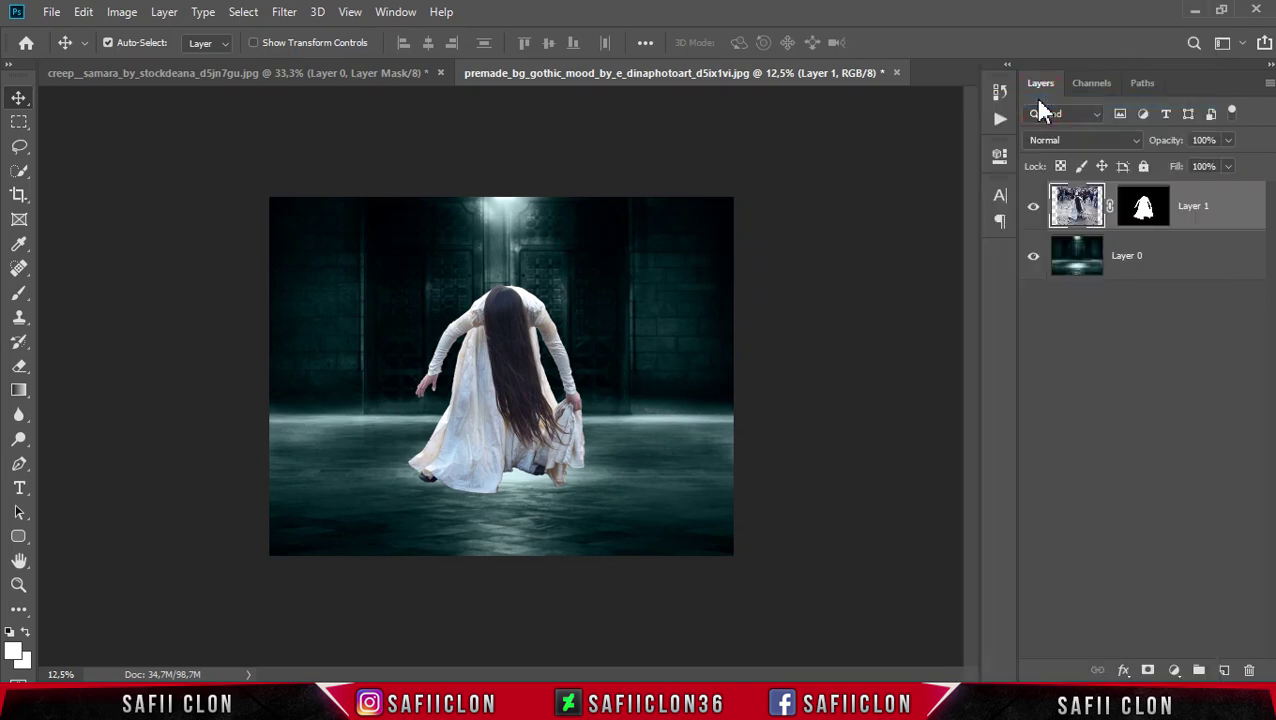
click(797, 181)
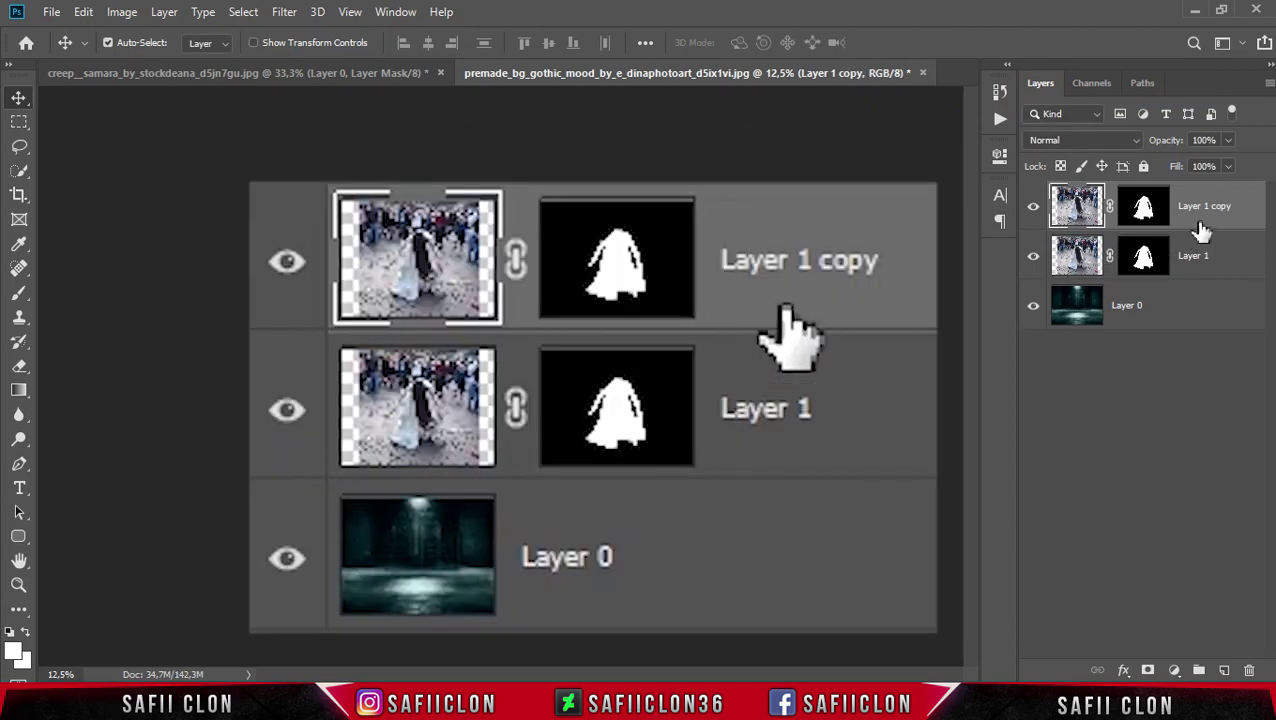
double_click(1207, 207)
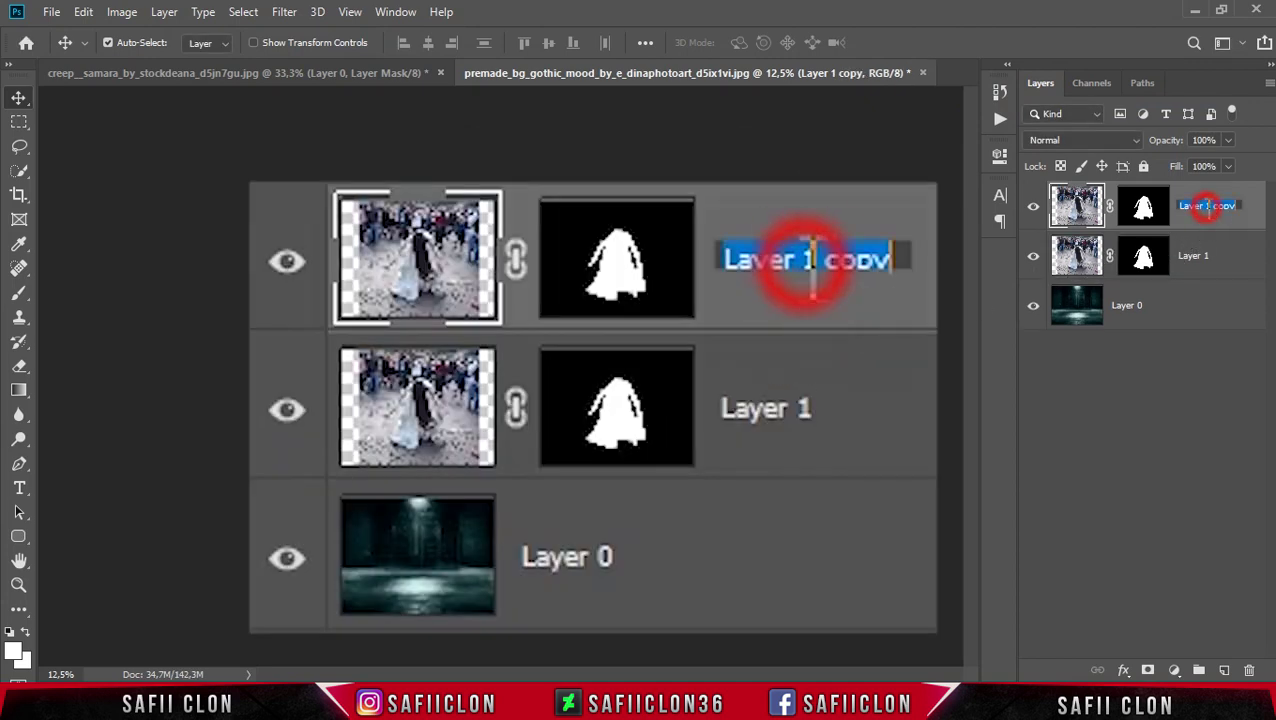
text(MODEL)
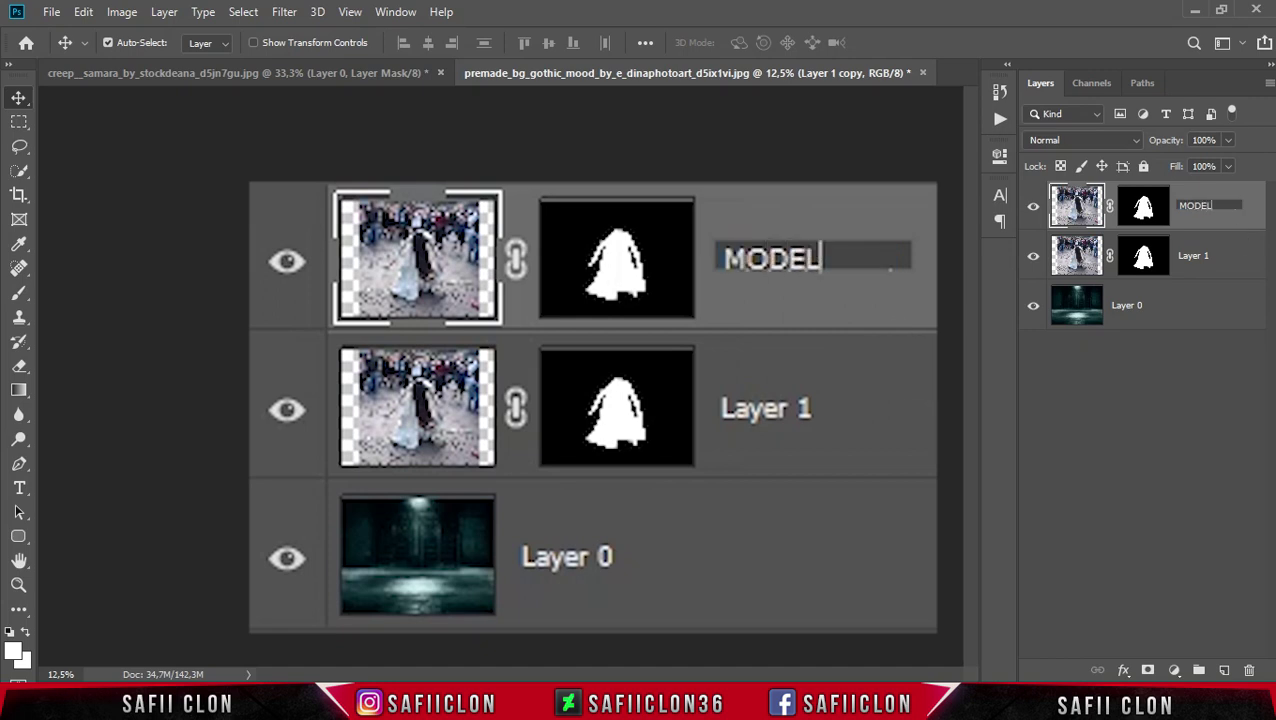
text( 2)
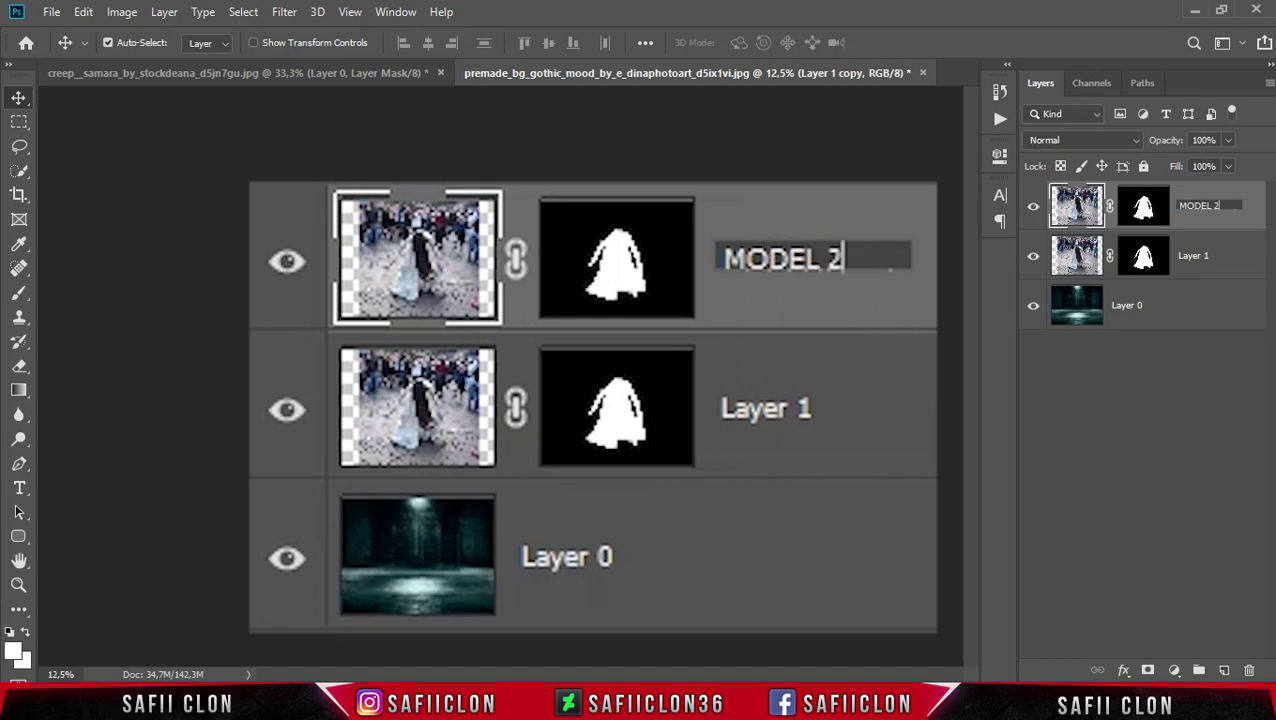
click(1245, 226)
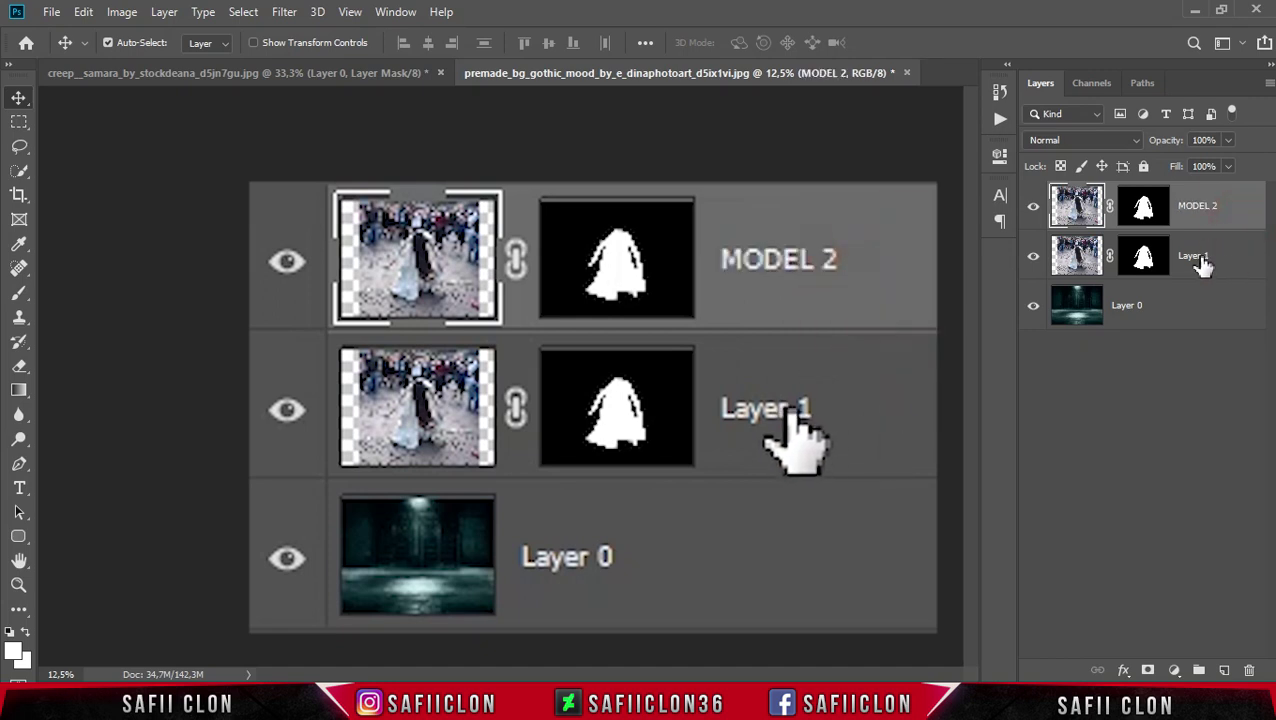
Open the name of Layer 1 for editing
click(1195, 257)
double_click(1193, 256)
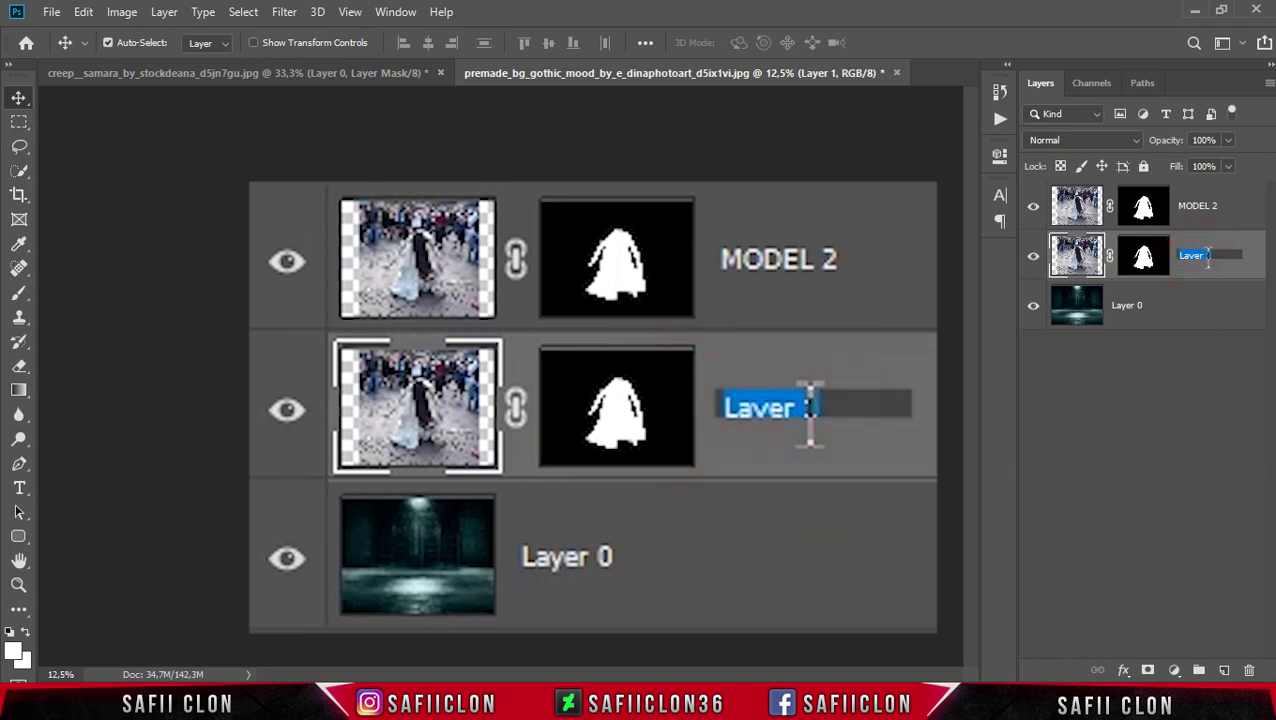
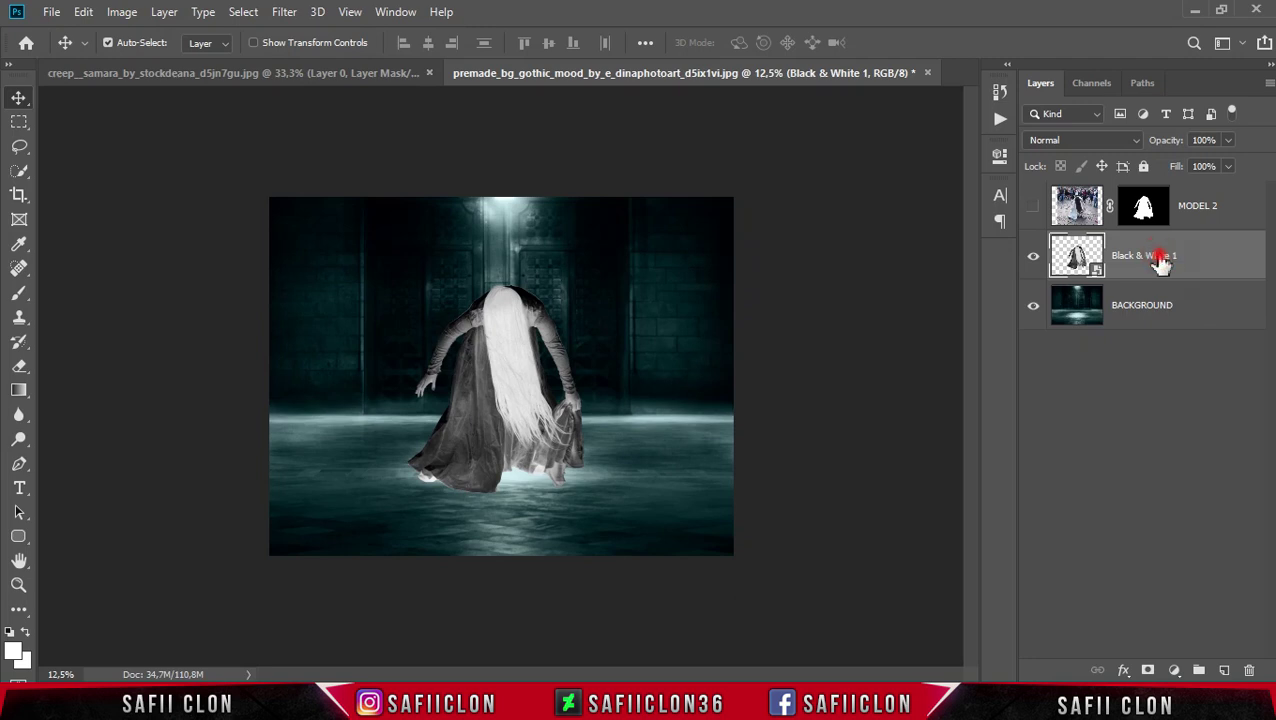
text(MODEL)
key(ctrl+z)
click(1203, 262)
Duplicate the Black & White 1 layer and rename the copy MODEL 3
right_click(1185, 256)
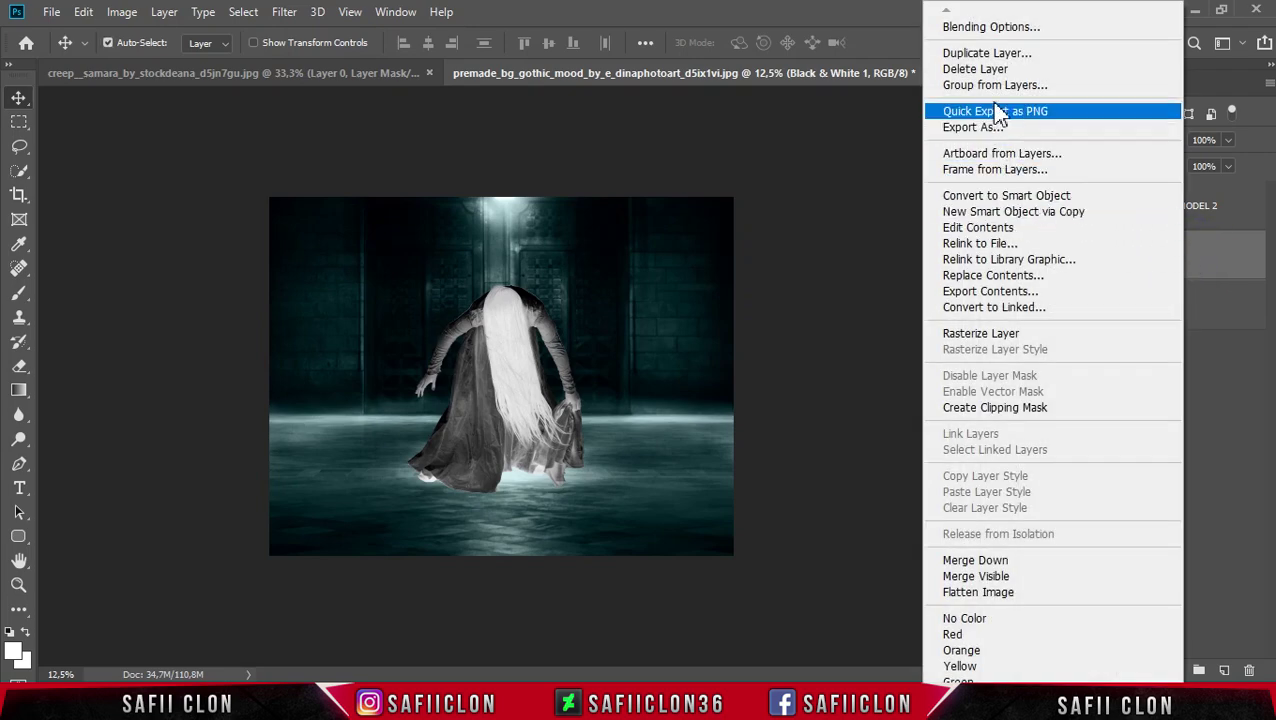
click(990, 56)
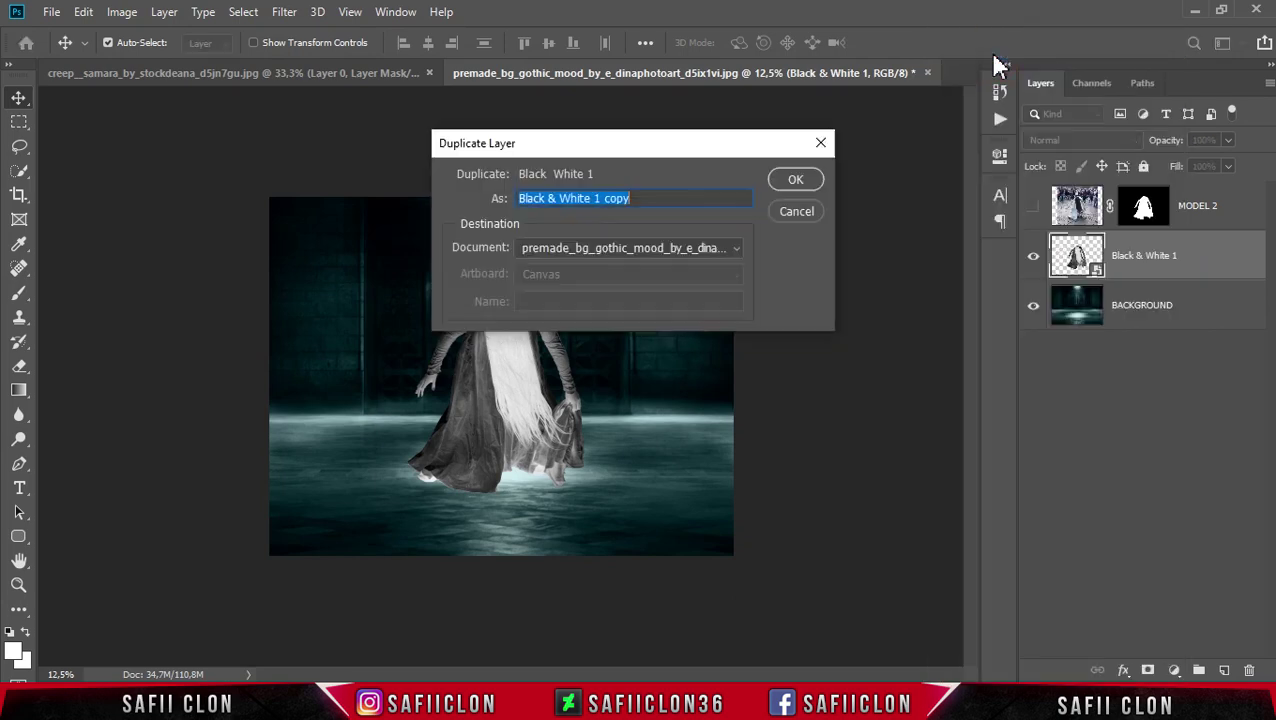
click(796, 181)
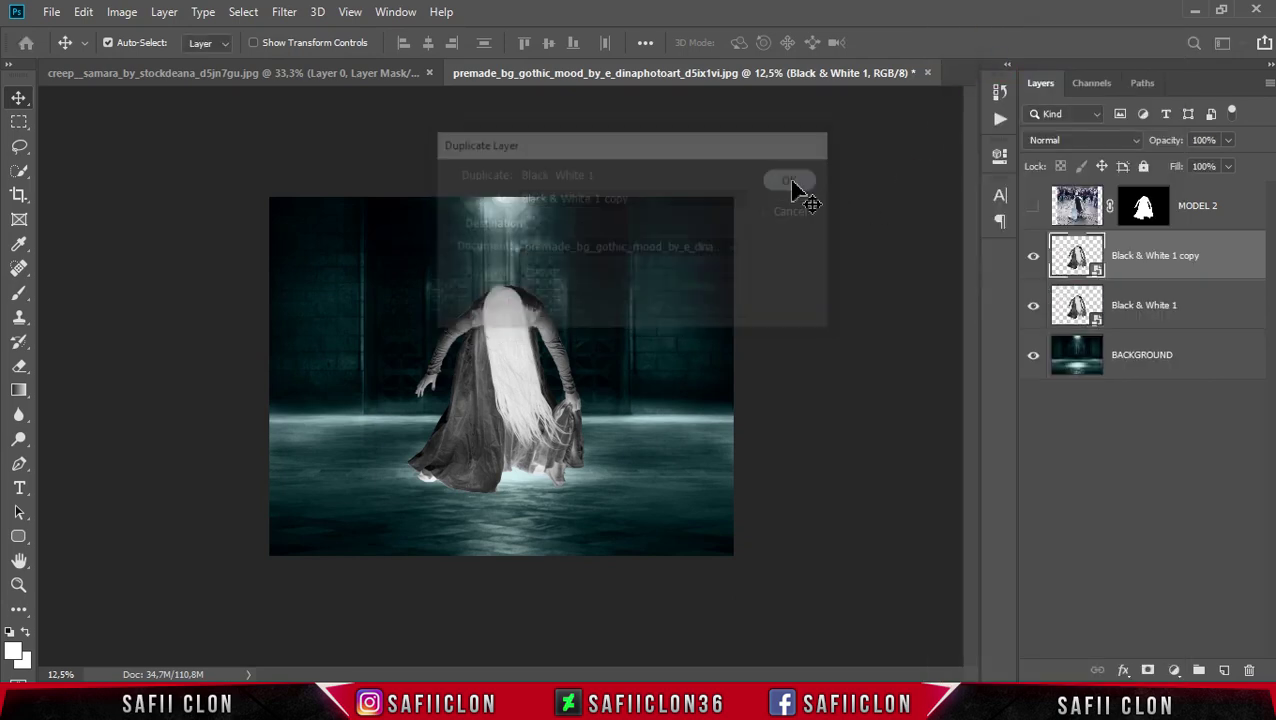
double_click(1150, 257)
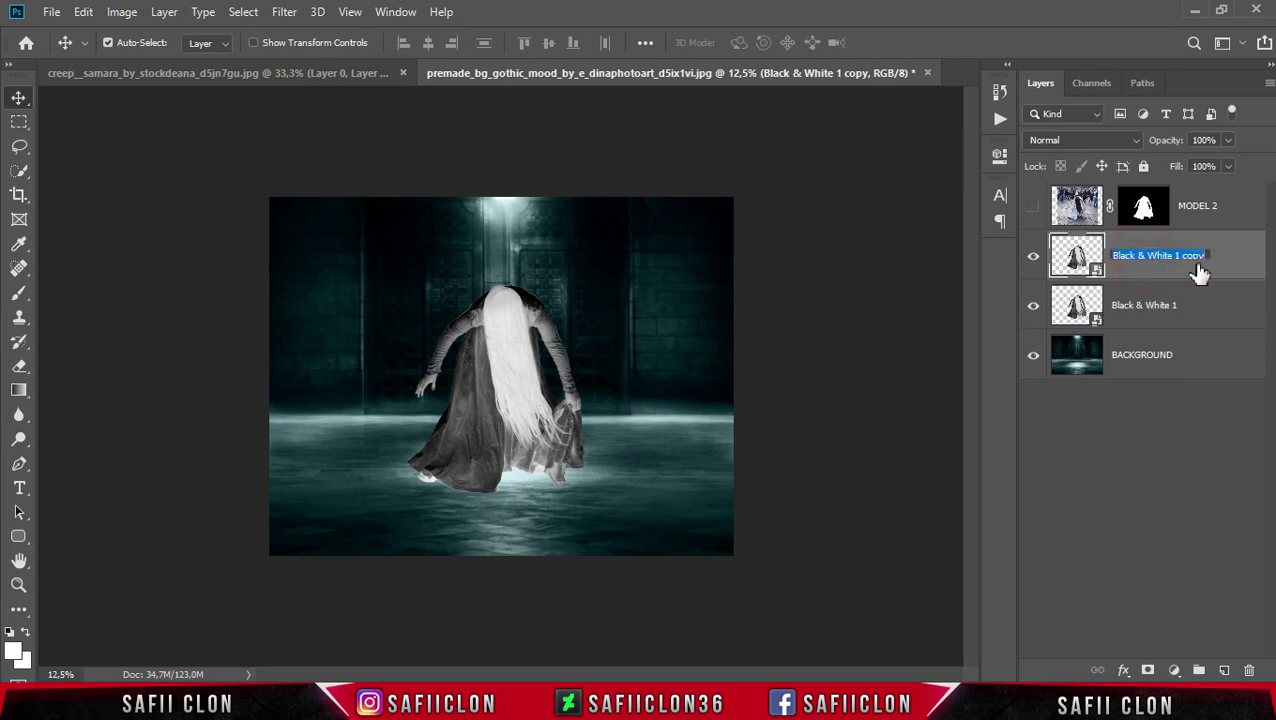
text(MODEL 3)
key(Return)
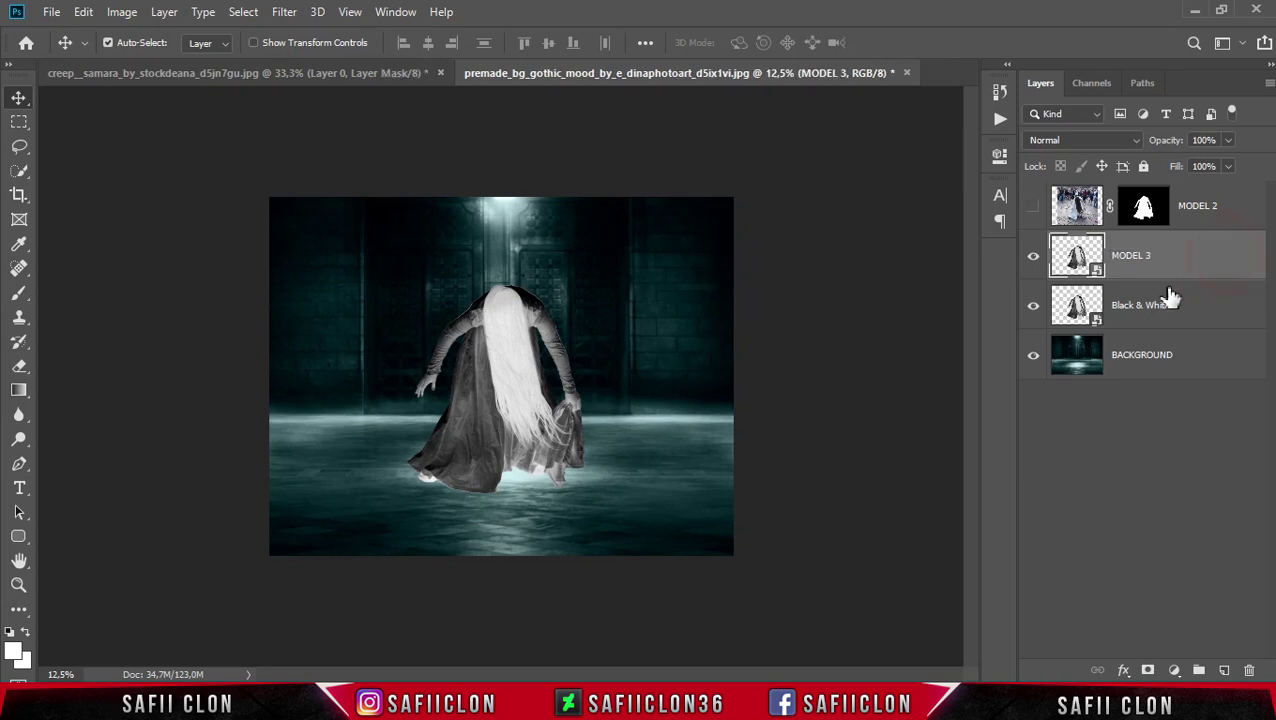
Rename the original Black & White 1 layer as MODEL 1
click(1142, 312)
double_click(1140, 307)
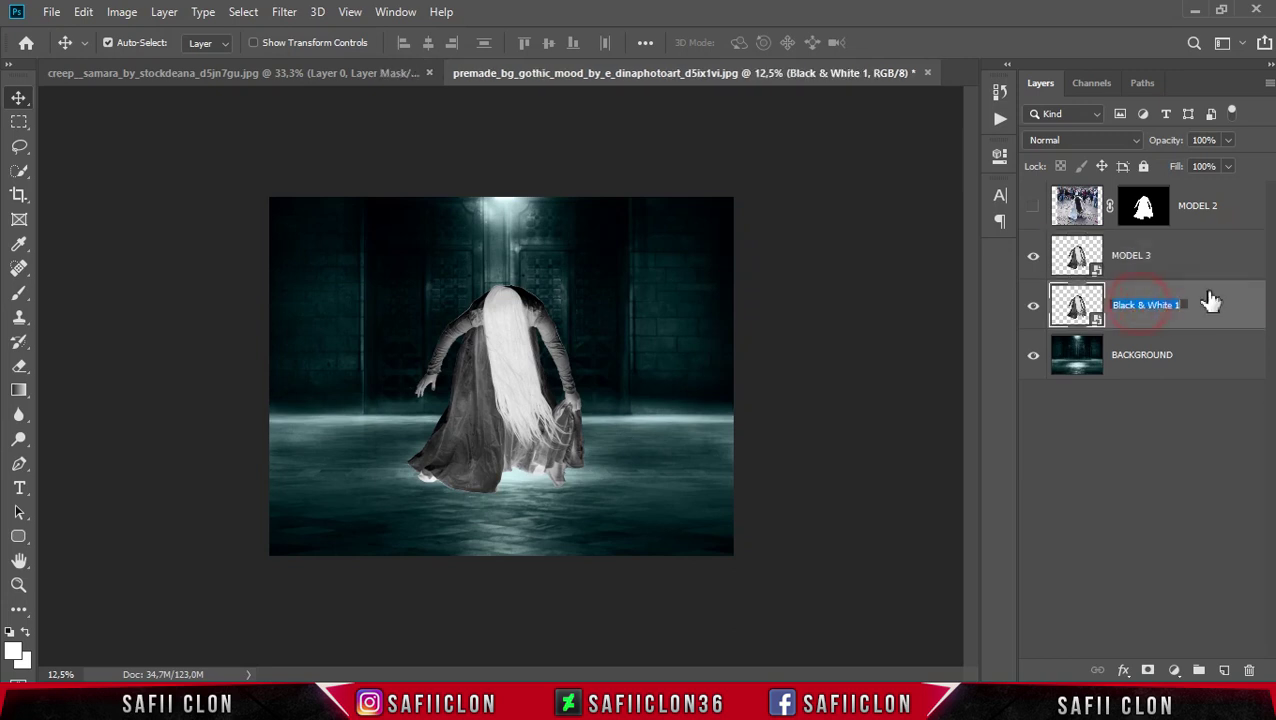
text(MODEL)
click(1210, 300)
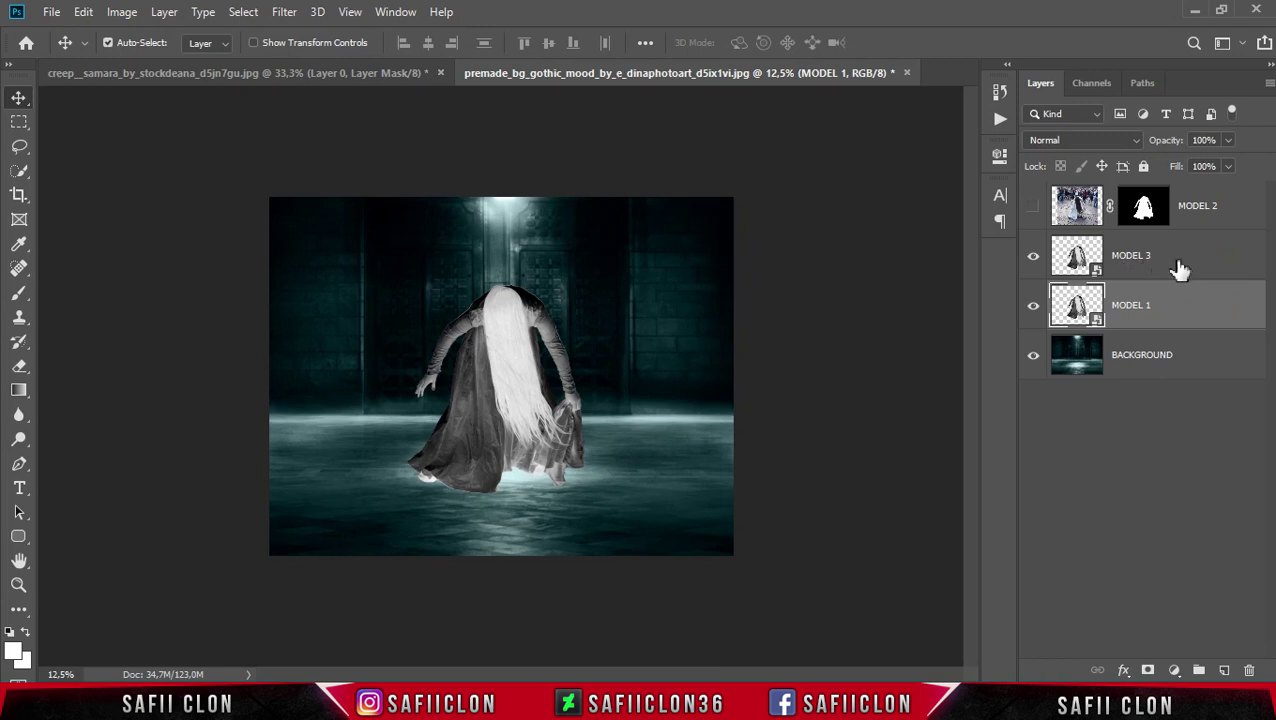
Move the MODEL 3 layer above MODEL 2 in the layer stack and hide it
drag(1199, 265, 1170, 188)
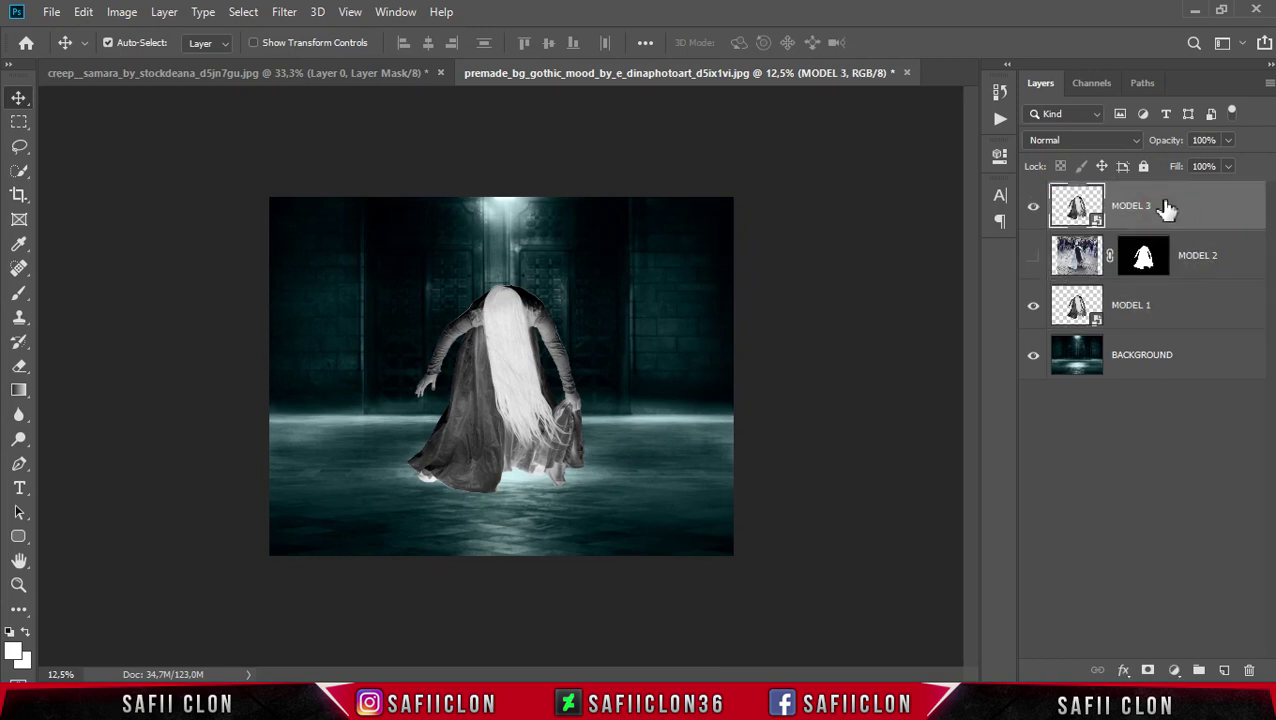
click(1033, 212)
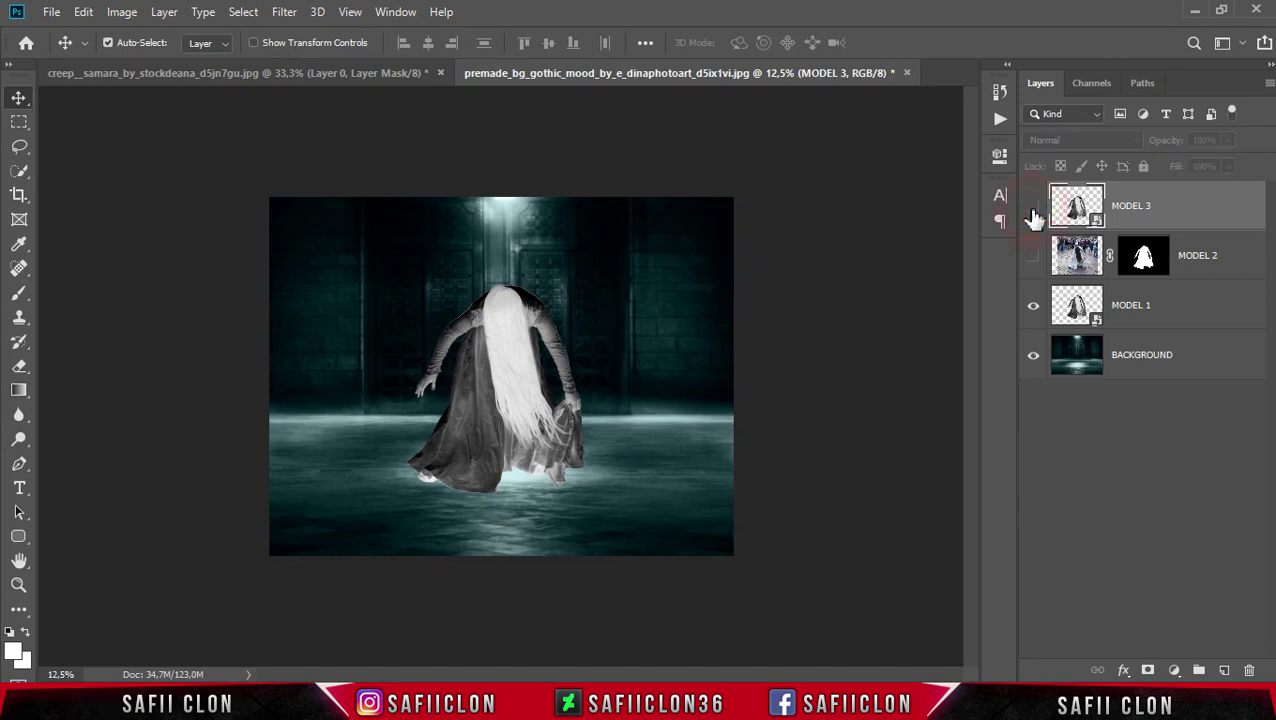
Open the Filter Gallery for the MODEL 1 layer and choose Glowing Edges from Stylize, with the whole figure in the preview
click(1181, 314)
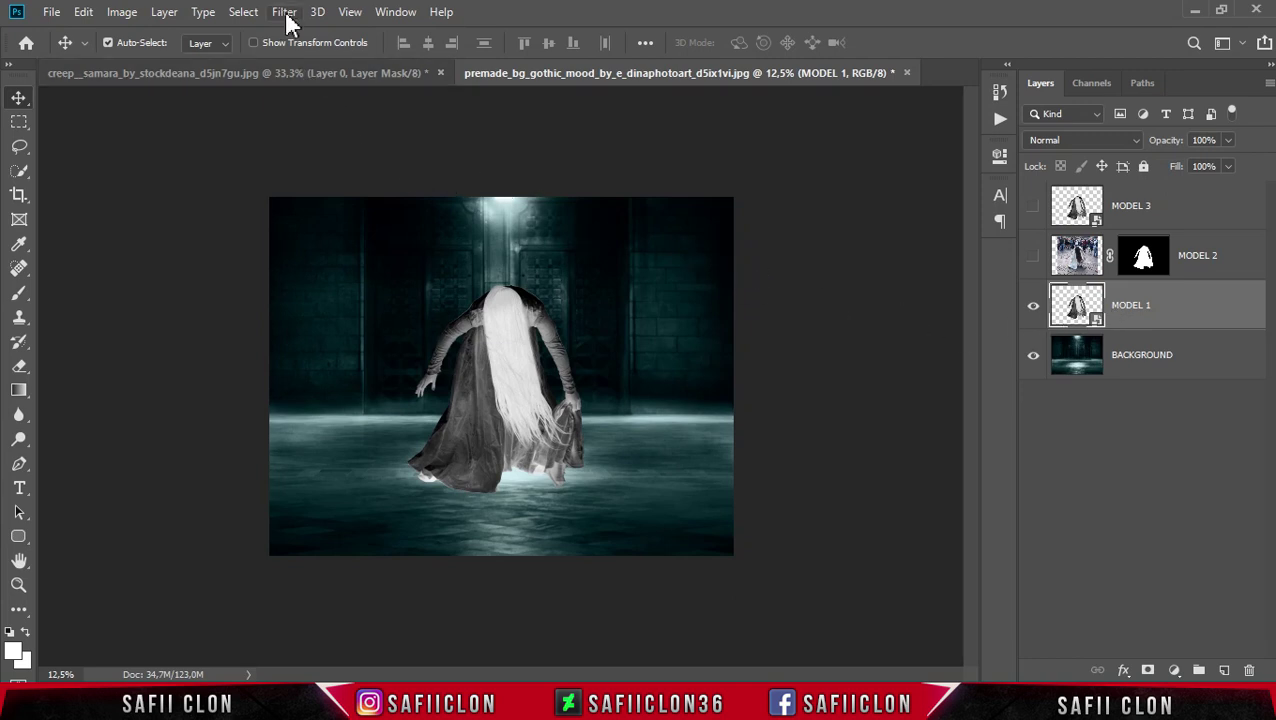
click(285, 12)
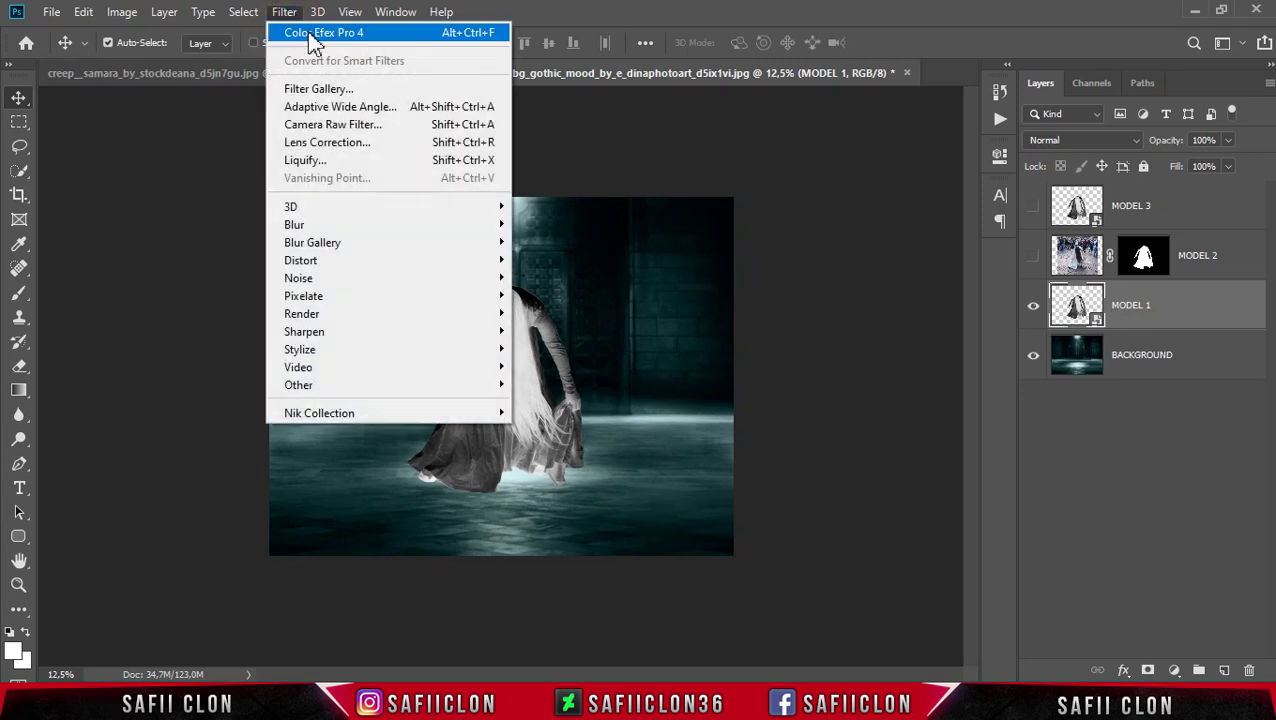
click(322, 90)
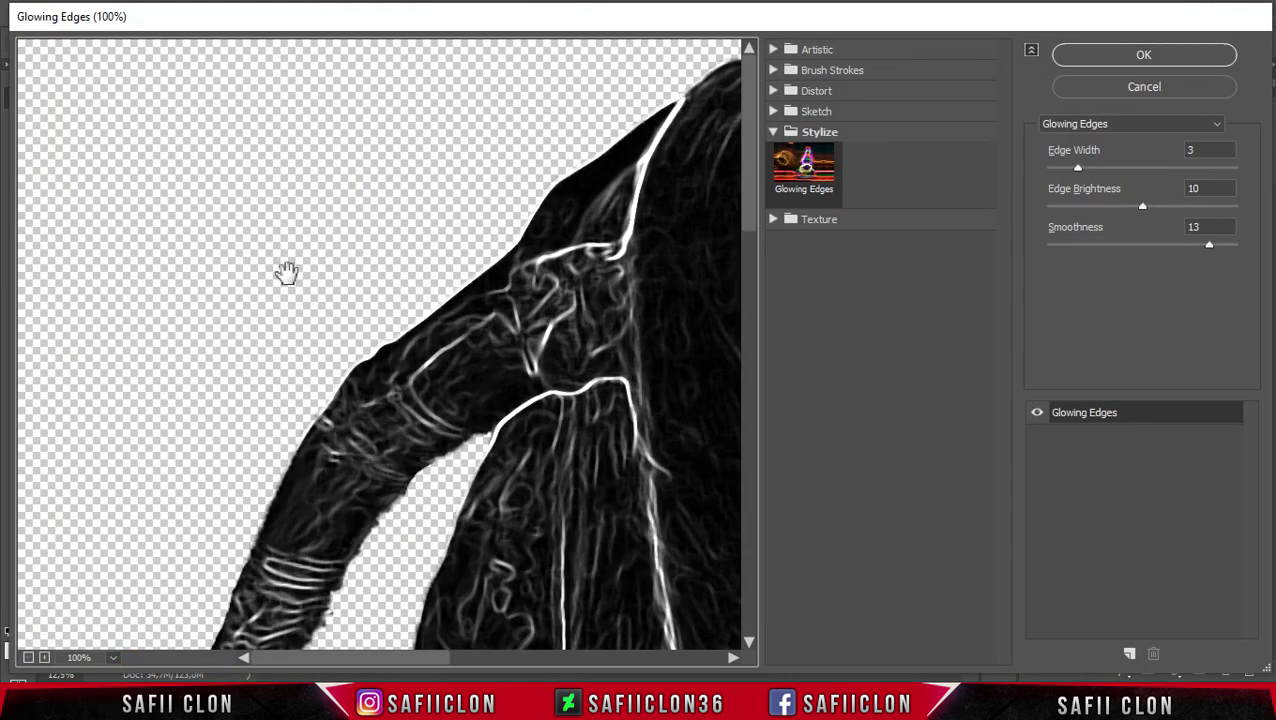
click(28, 657)
click(28, 657)
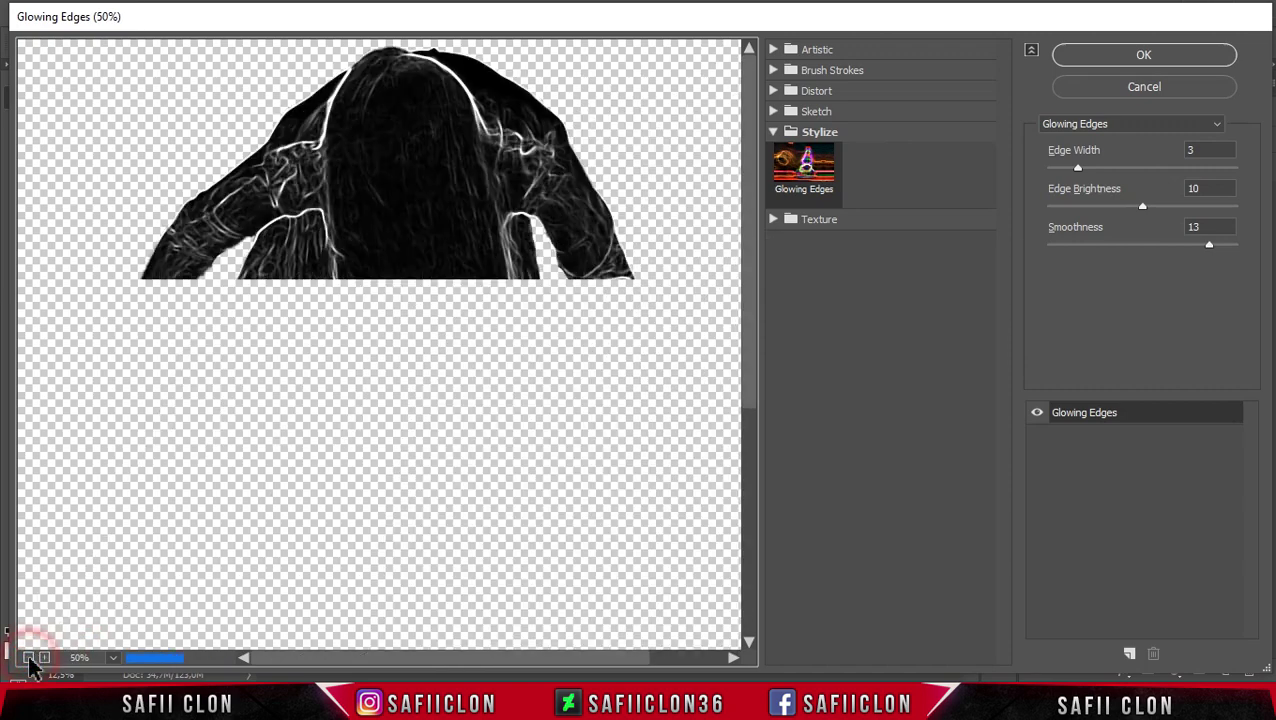
click(28, 657)
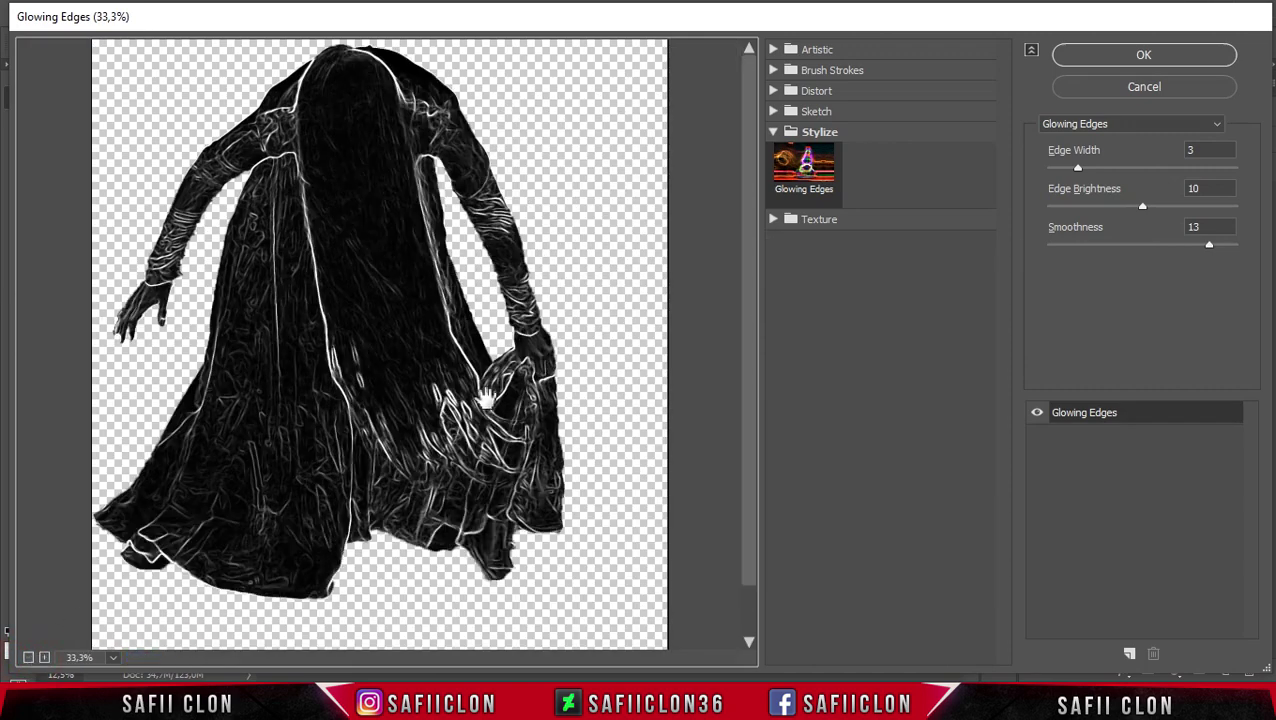
click(843, 131)
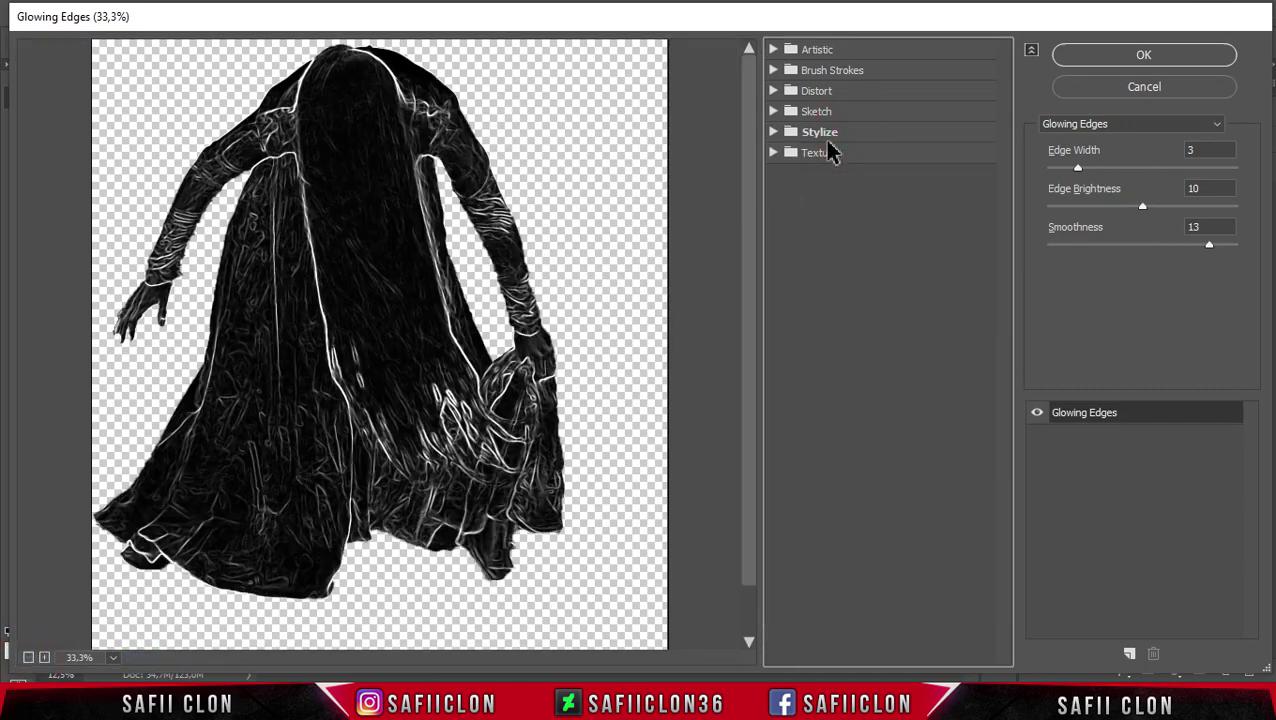
click(818, 133)
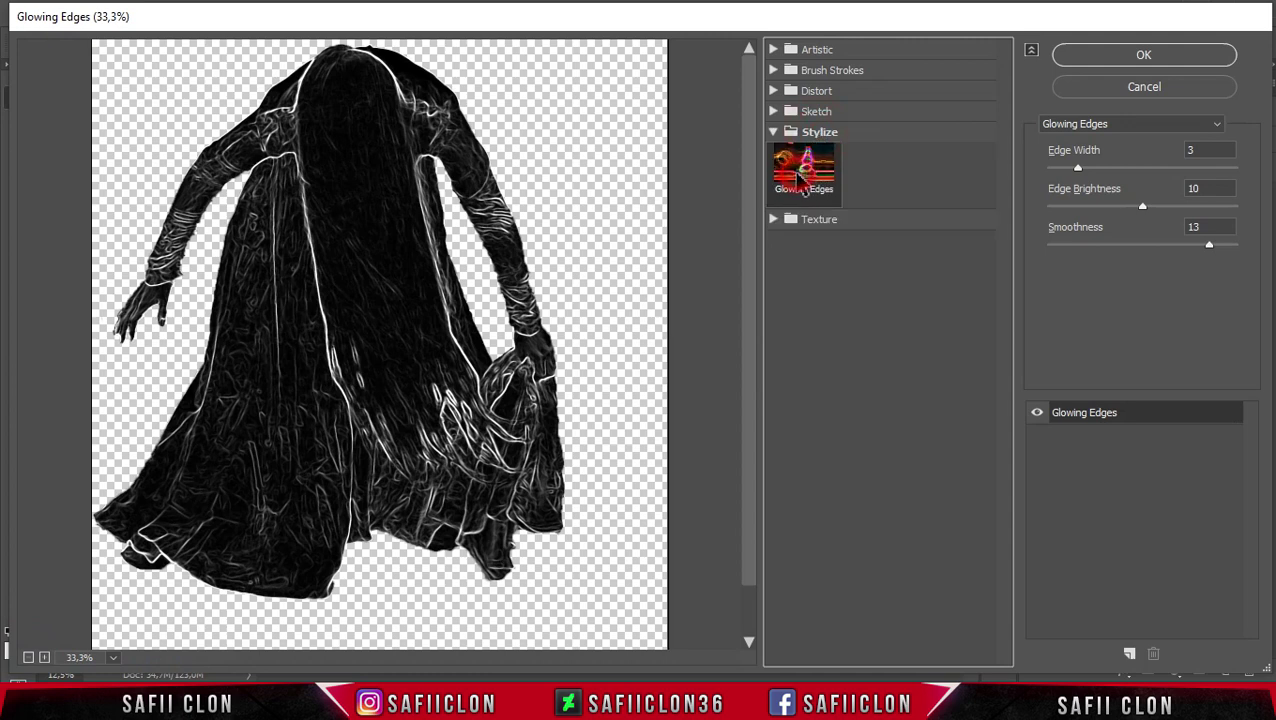
Apply Glowing Edges with Edge Width 3, Edge Brightness 11 and Smoothness 13
mouse_move(1076, 168)
mouse_down()
mouse_move(1110, 175)
mouse_move(1082, 172)
mouse_up()
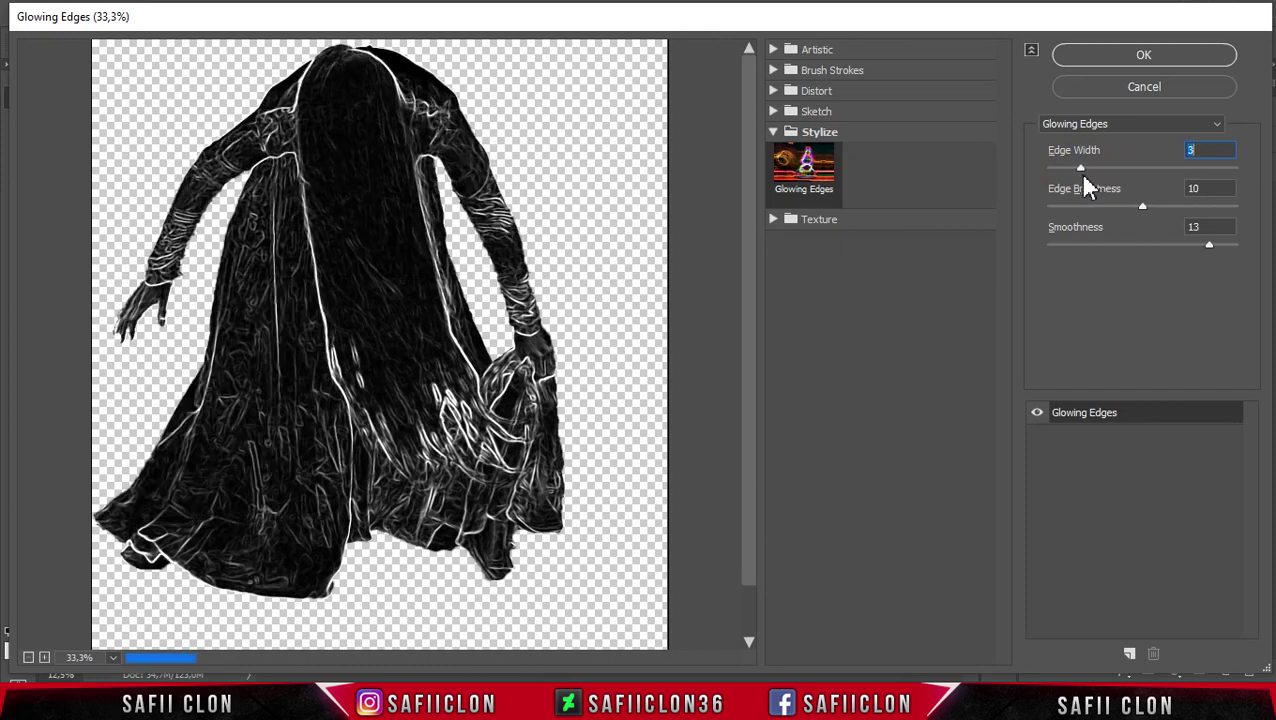
mouse_move(1146, 212)
mouse_down()
mouse_move(1233, 208)
mouse_move(1163, 206)
mouse_up()
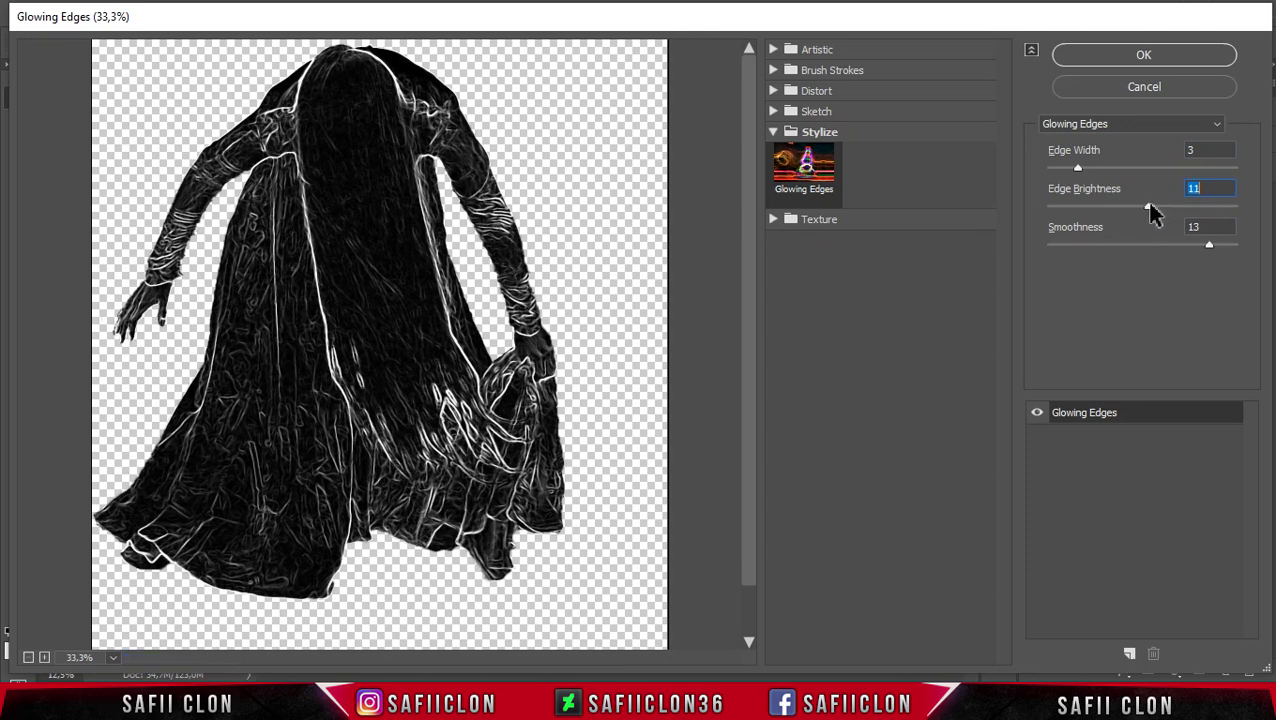
mouse_move(1209, 246)
mouse_down()
mouse_move(1162, 246)
mouse_move(1206, 248)
mouse_up()
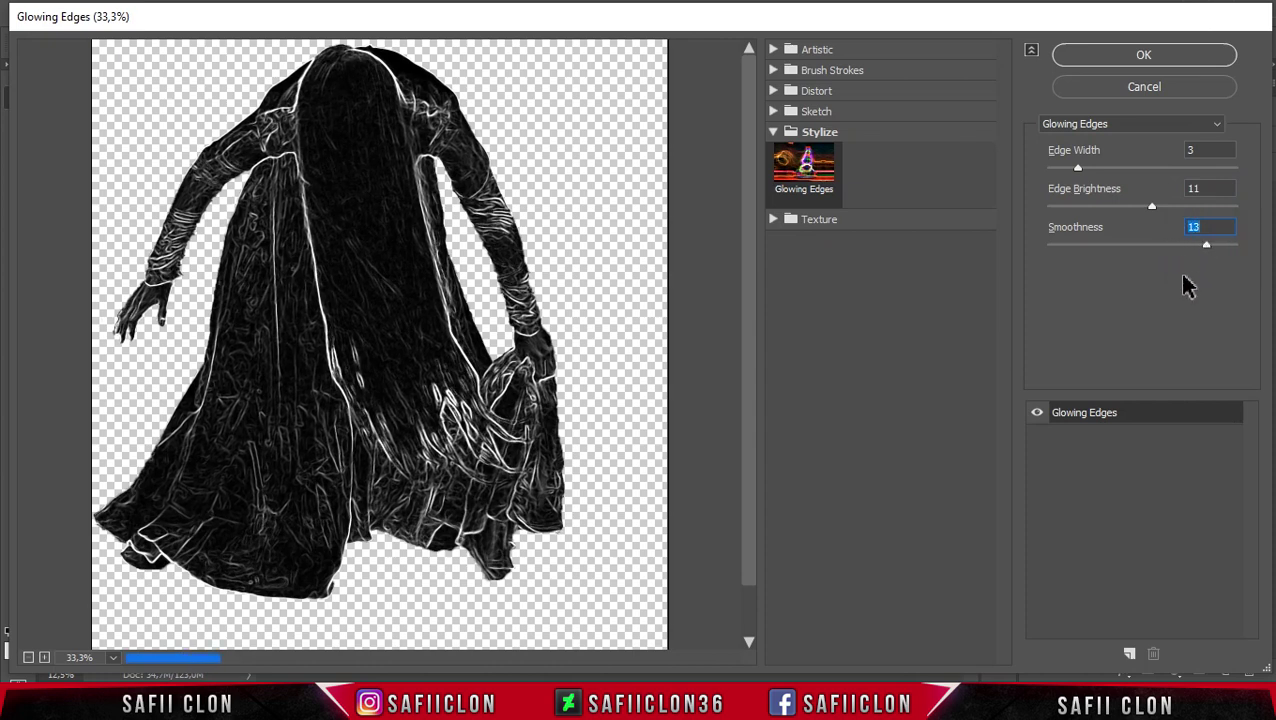
click(1144, 58)
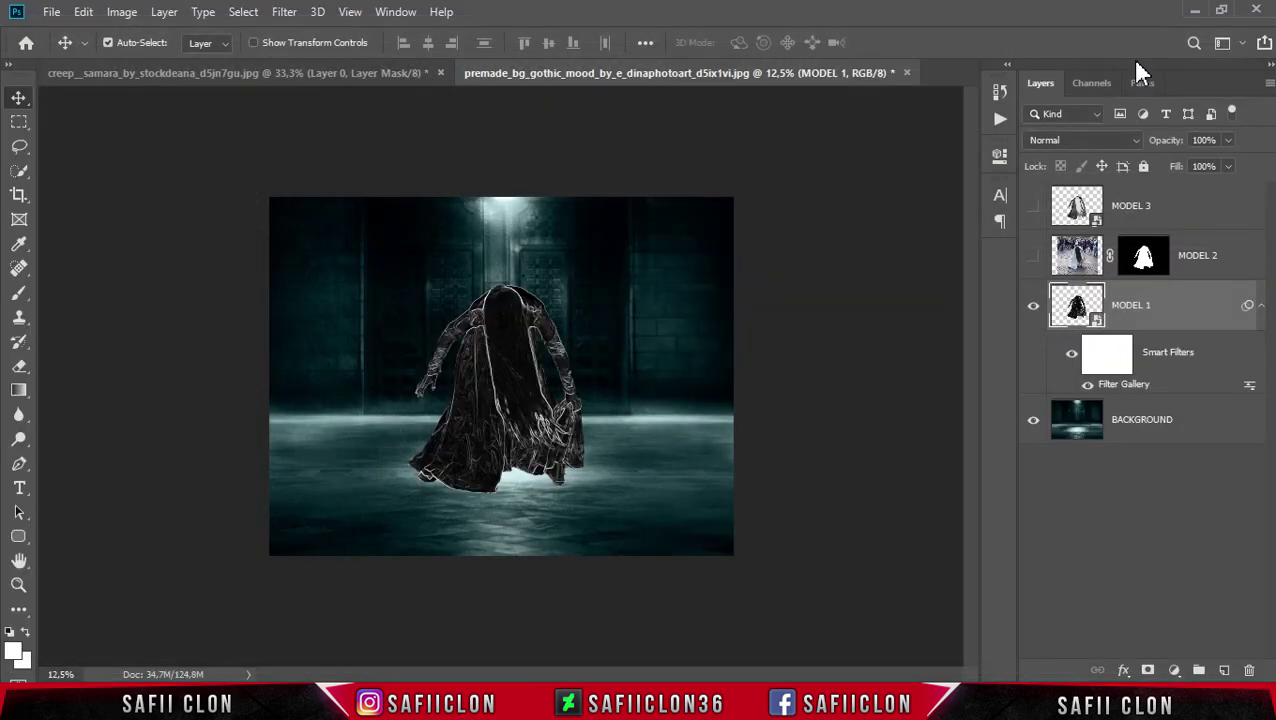
Open the Blending Options of the MODEL 1 layer, with the enlarged figure in view beside the dialog
right_click(1184, 306)
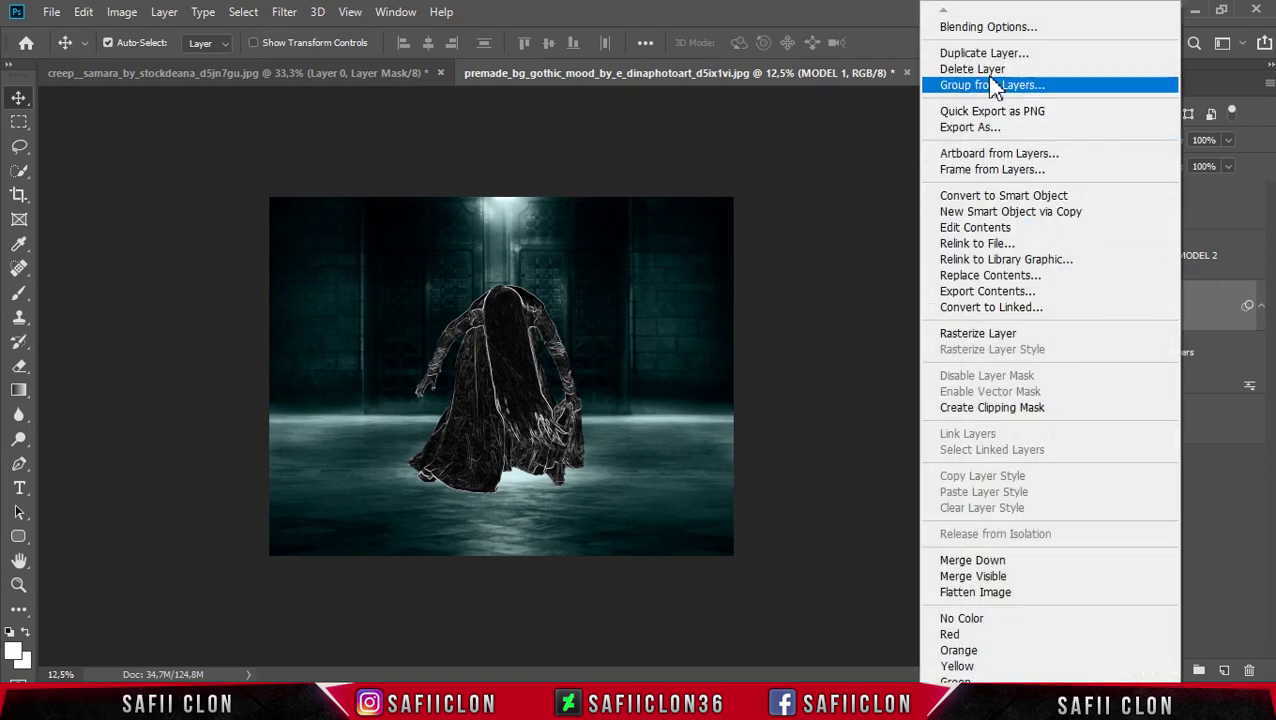
click(1012, 28)
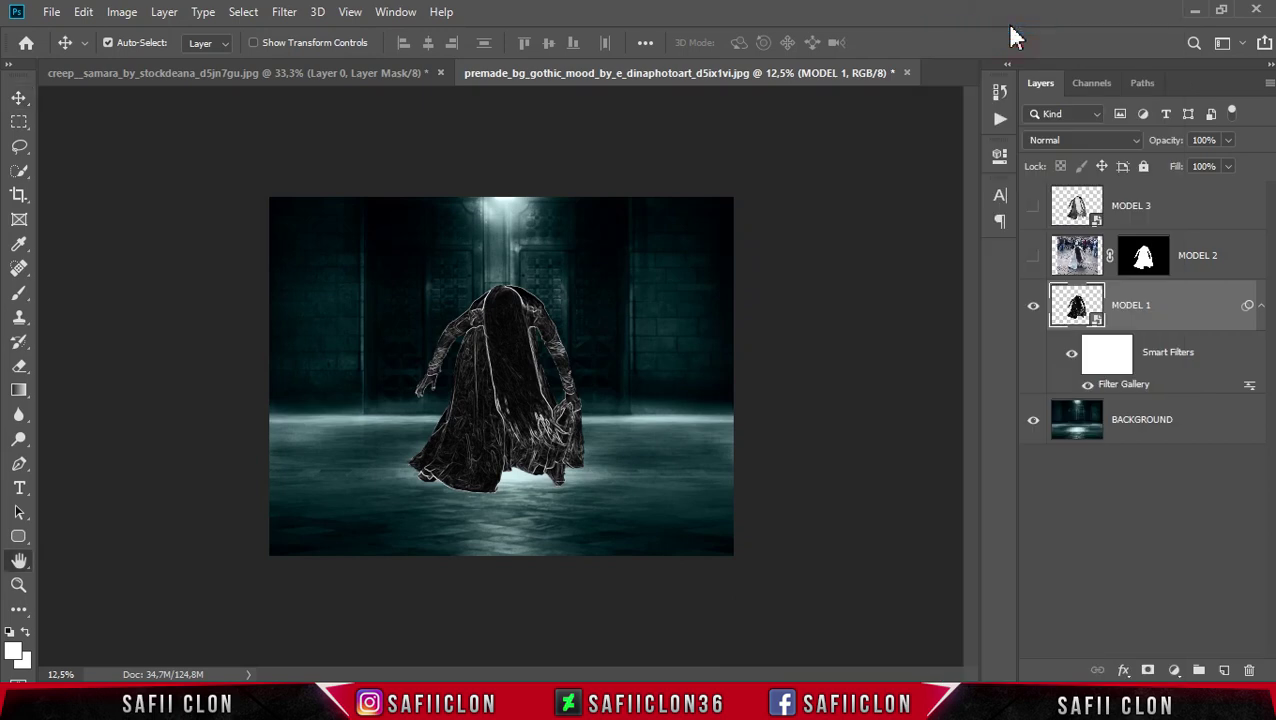
click(801, 98)
drag(805, 105, 928, 112)
key(ctrl+plus)
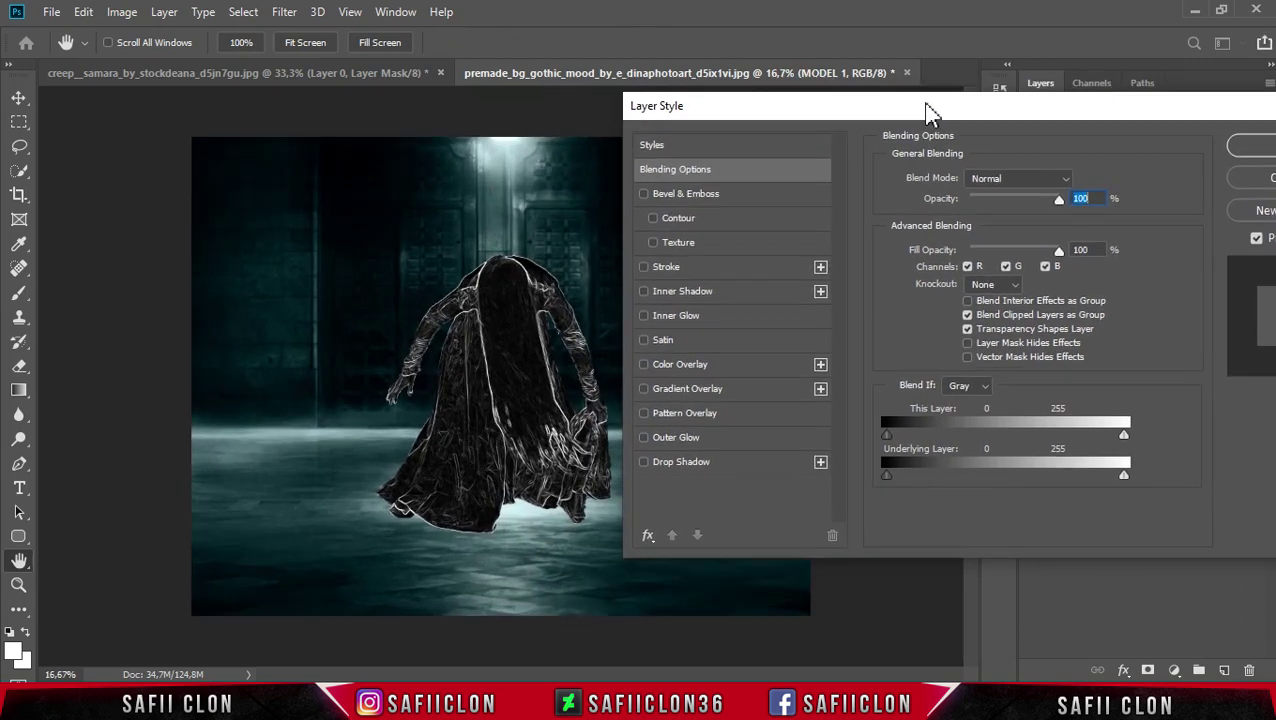
key(ctrl+plus)
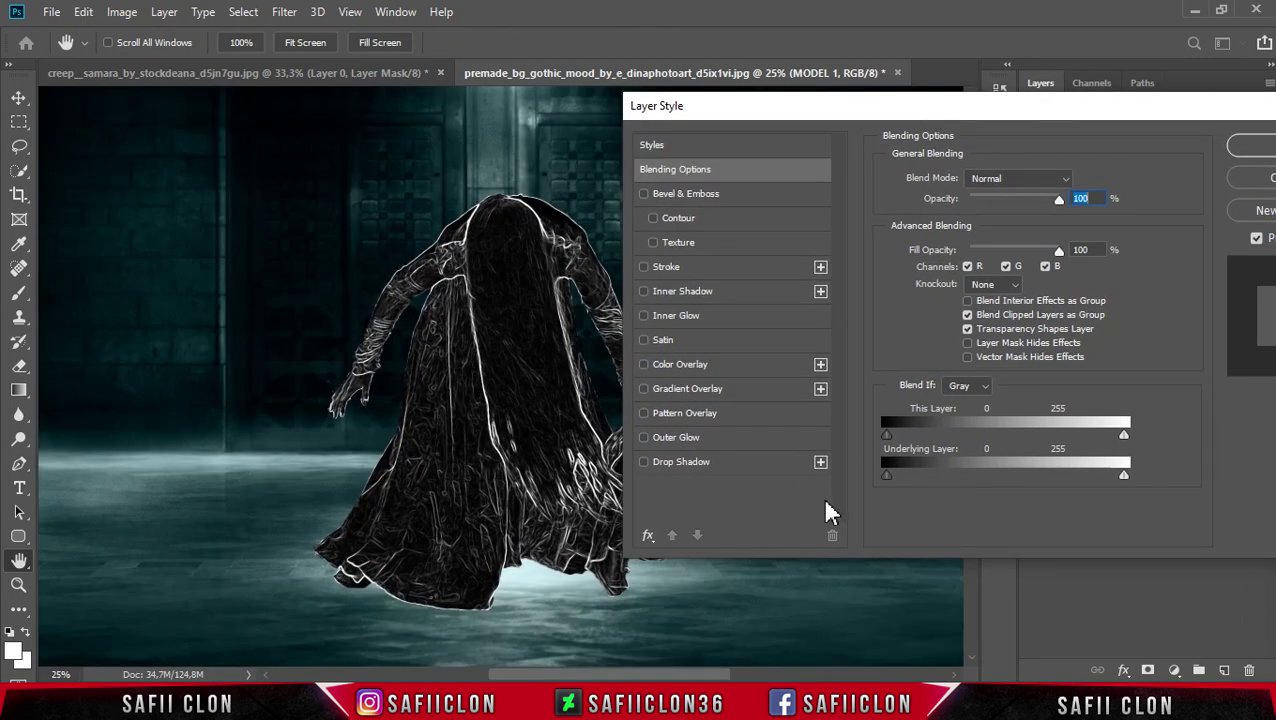
drag(726, 680, 762, 680)
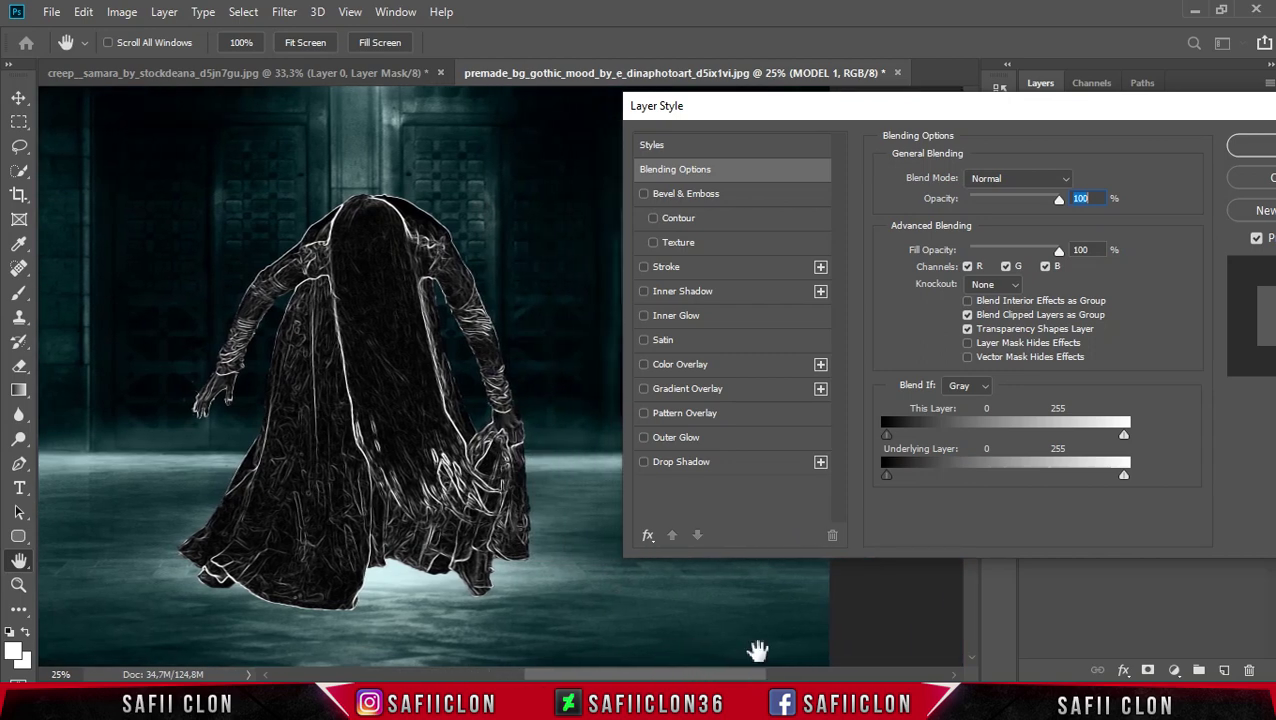
drag(888, 108, 860, 172)
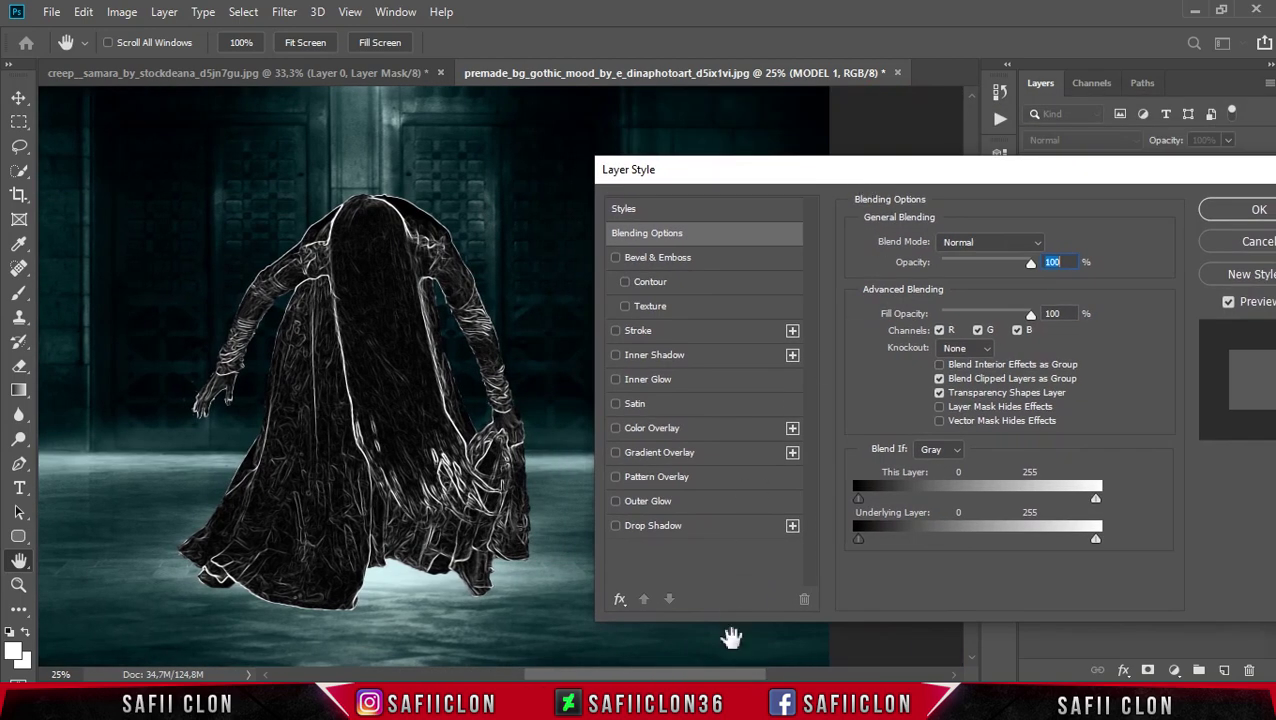
drag(740, 675, 758, 677)
drag(855, 177, 757, 167)
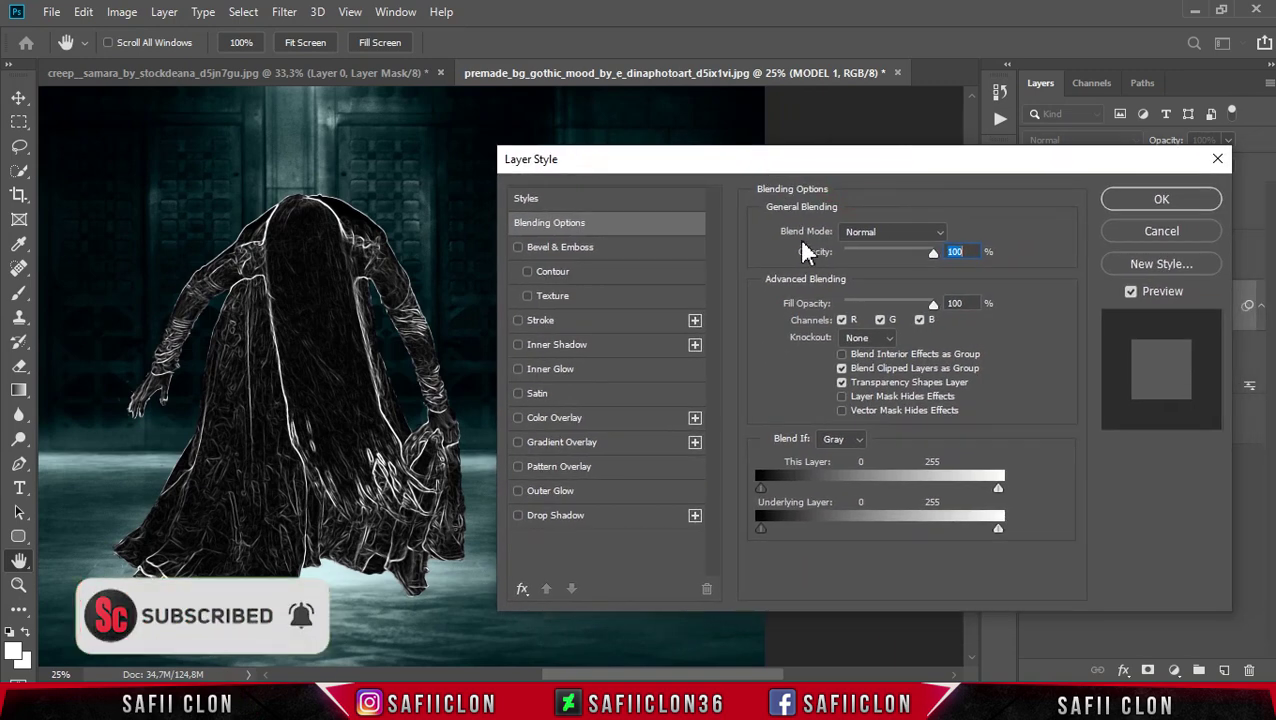
Add a white Inner Glow in Color Dodge mode at 50% opacity, with Softer technique, Edge source, 98 px size and 50% range
click(566, 373)
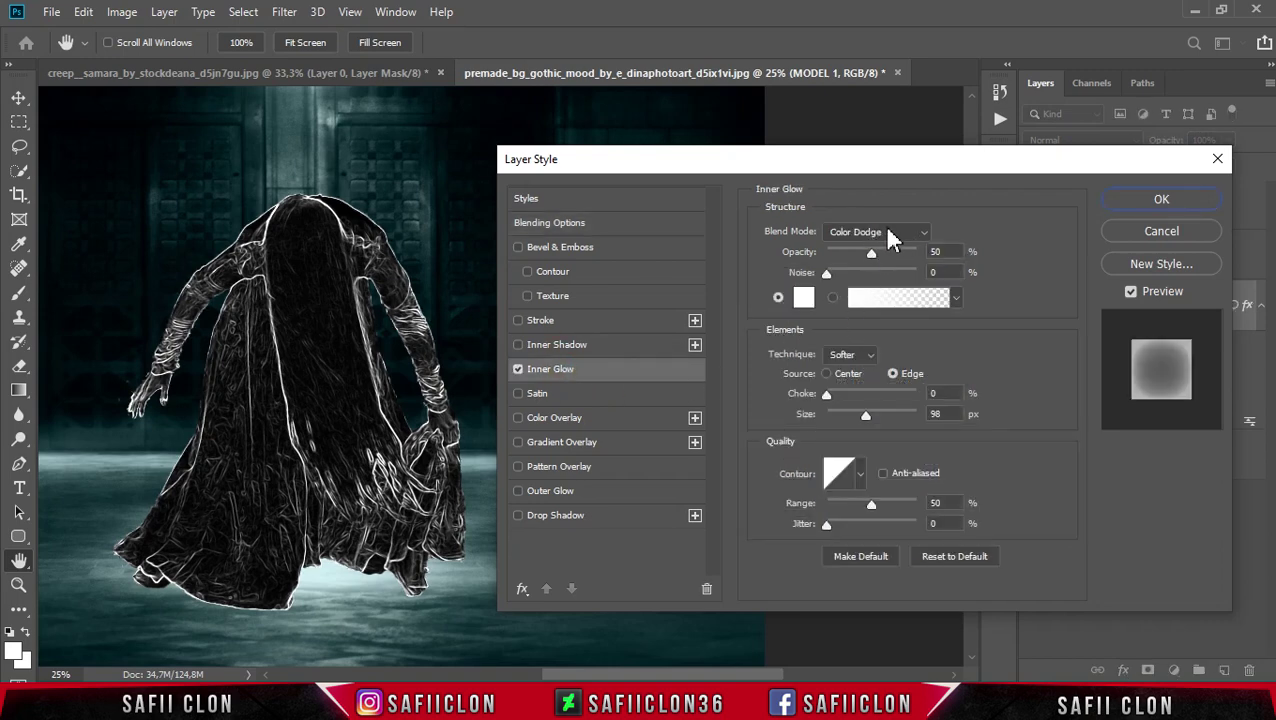
click(884, 231)
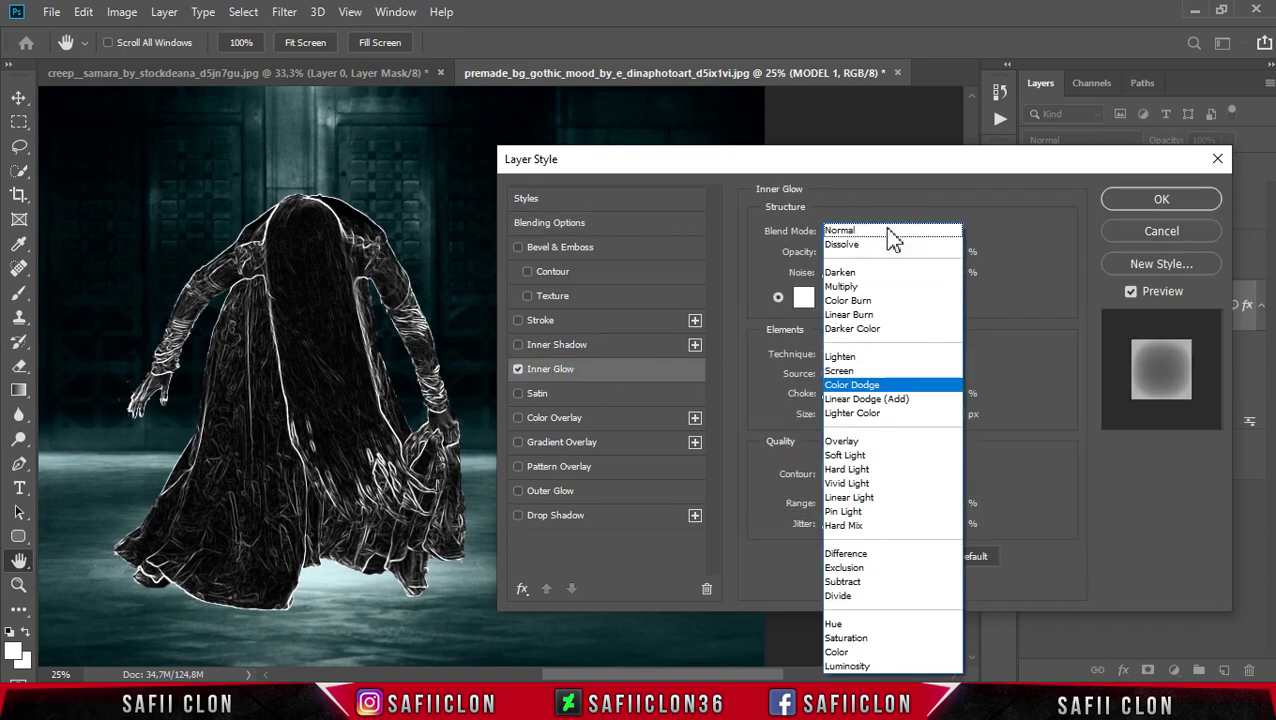
click(860, 386)
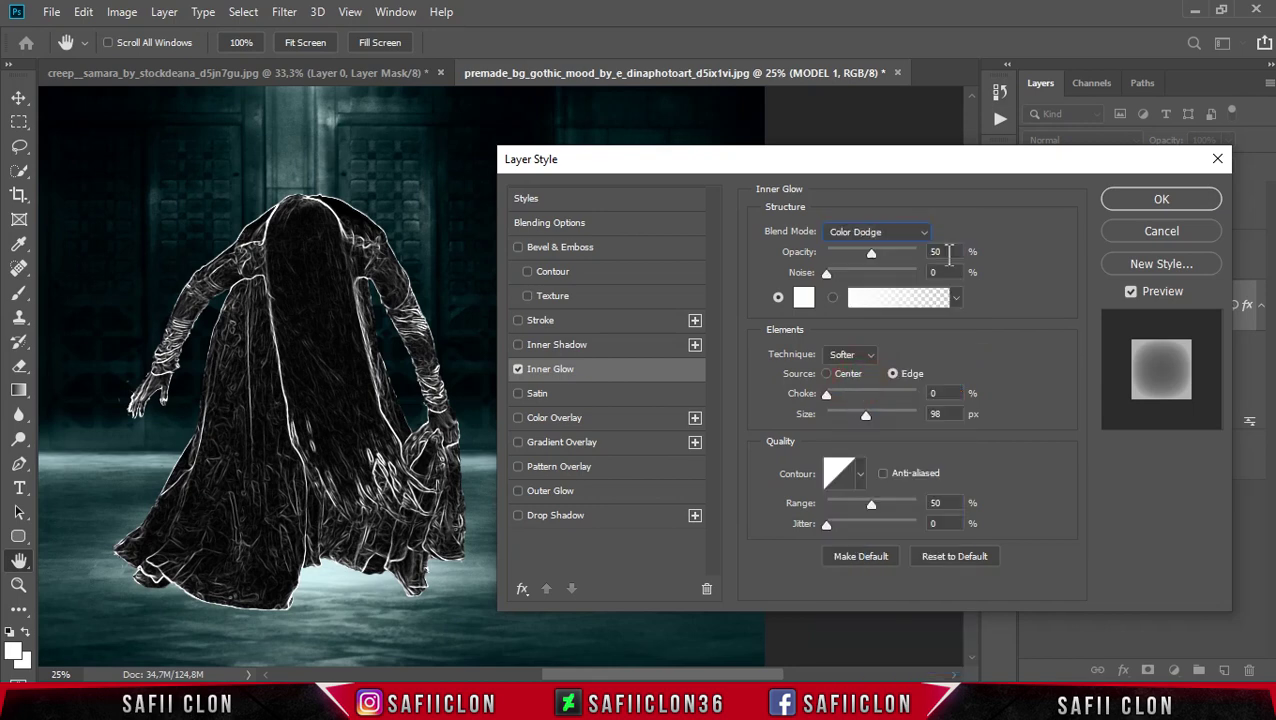
click(838, 275)
click(806, 298)
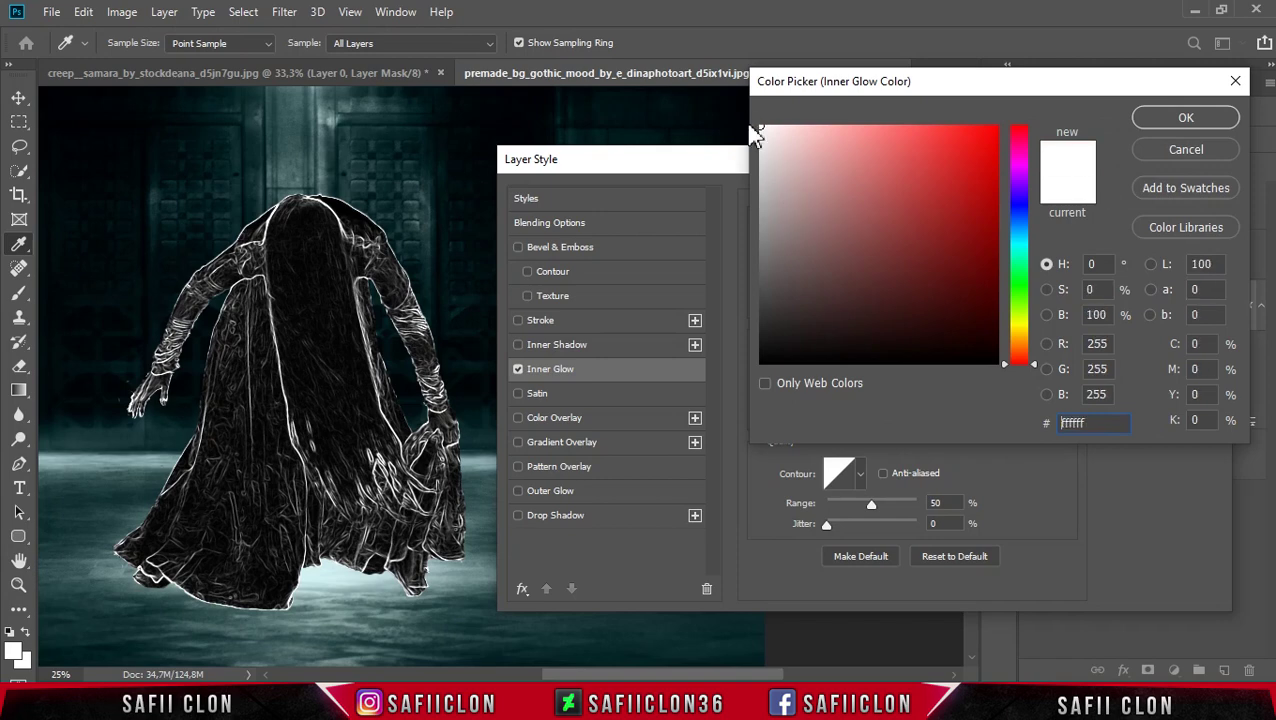
click(1152, 119)
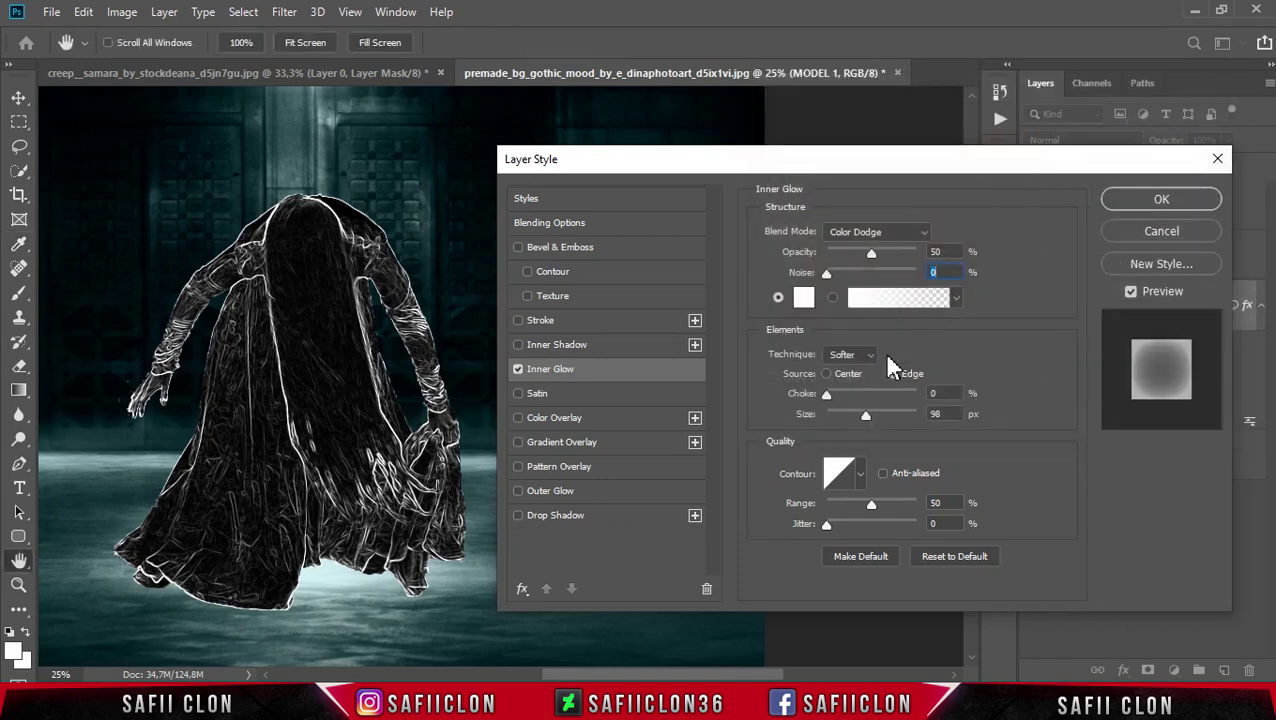
click(893, 374)
drag(864, 416, 866, 416)
click(940, 503)
Add a Color Overlay in Soft Light mode with colour #02bac6 at about 63% opacity
click(548, 422)
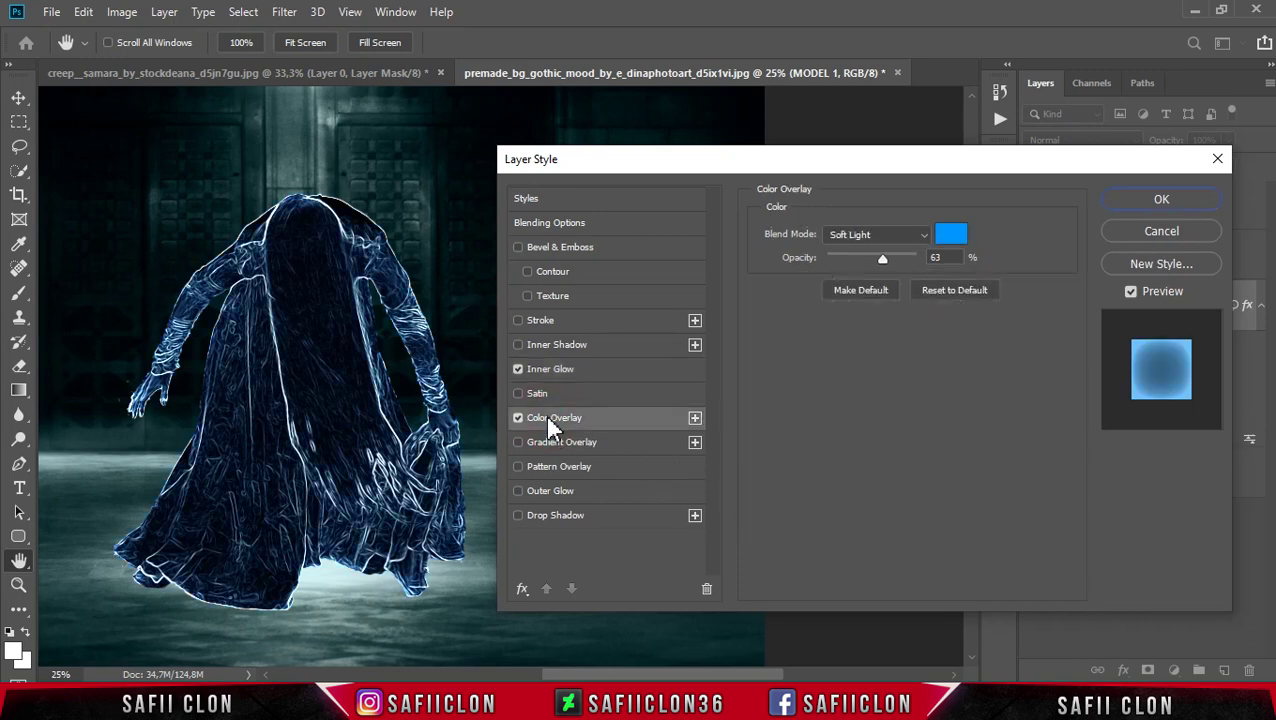
click(886, 235)
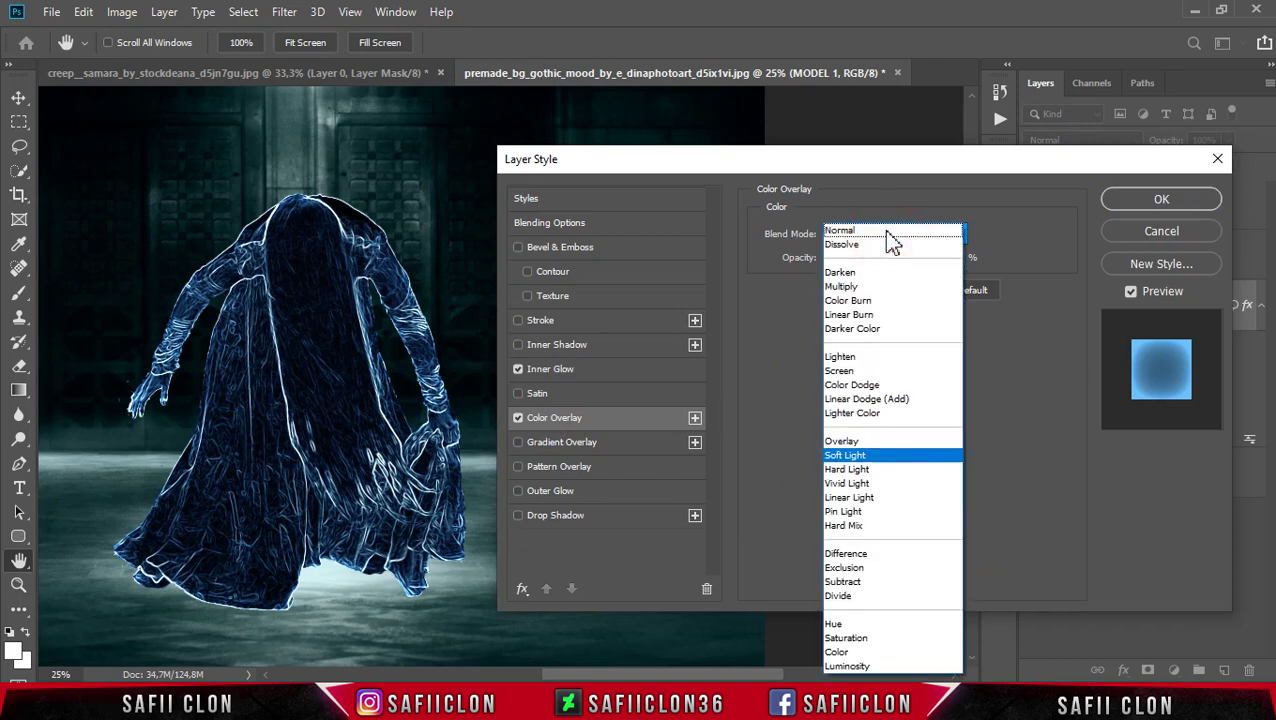
click(862, 456)
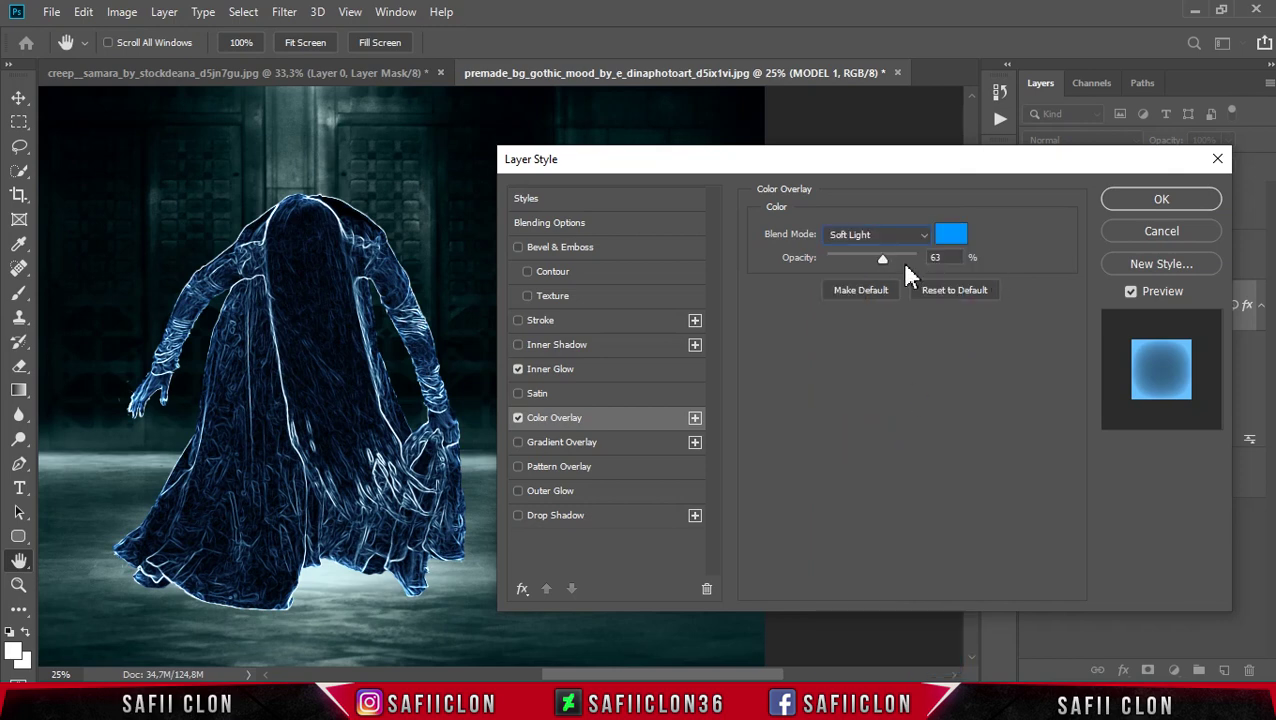
click(950, 241)
drag(1114, 423, 1018, 430)
text(02)
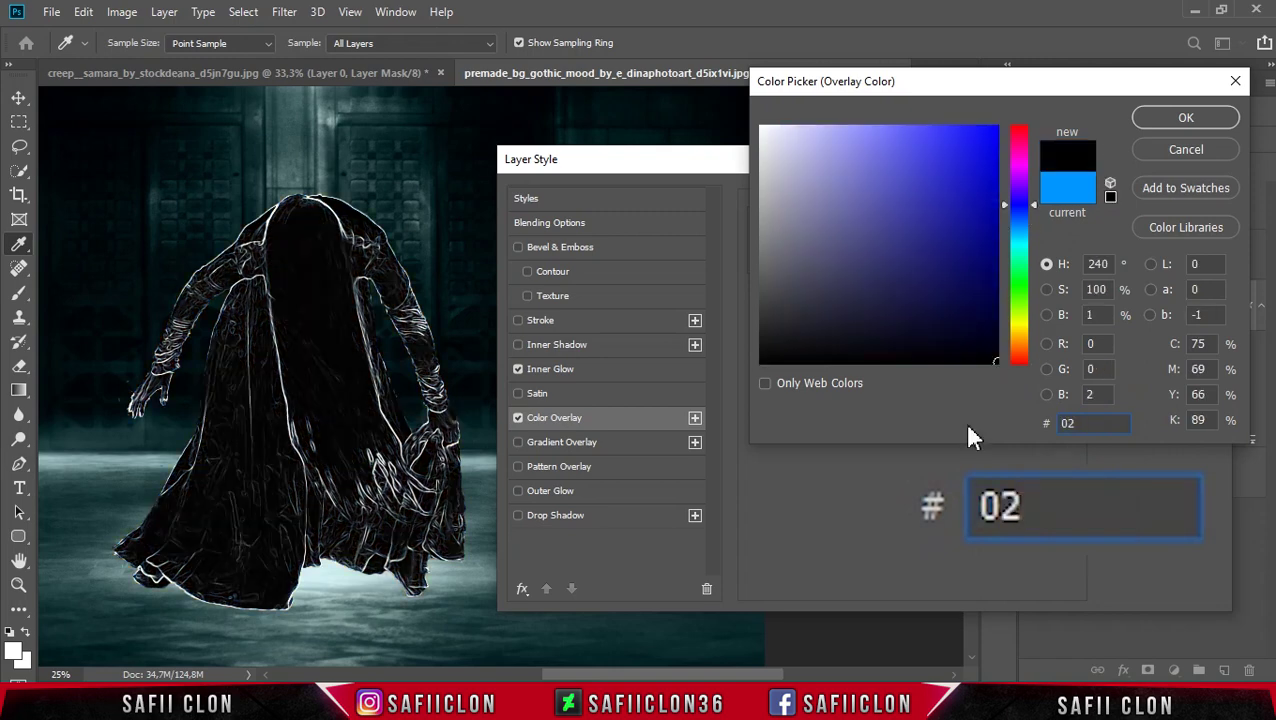
text(bad)
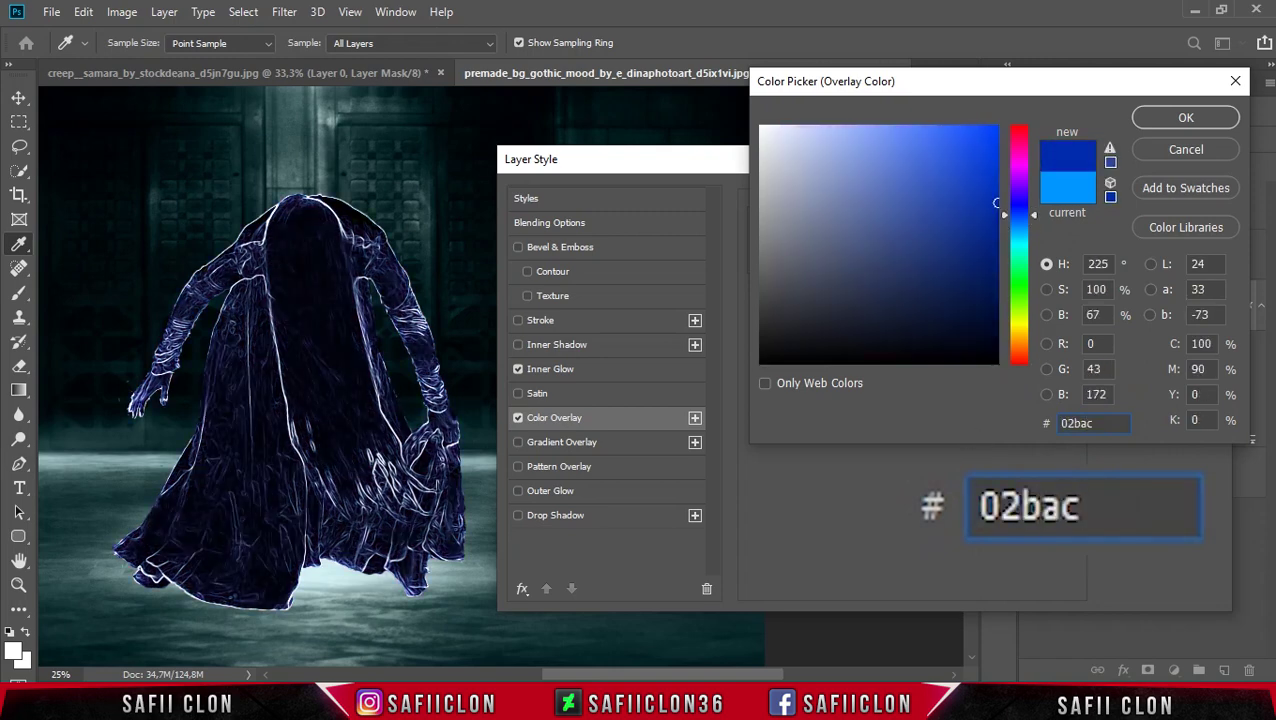
text(6)
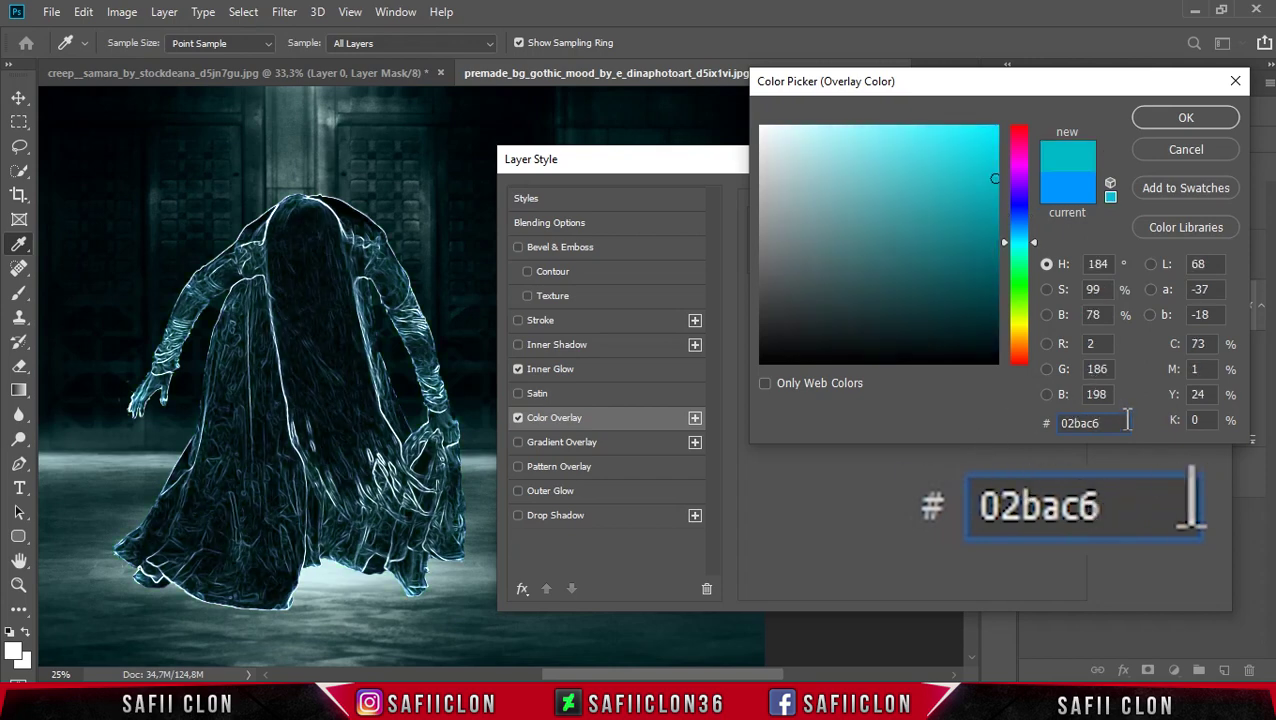
click(1186, 117)
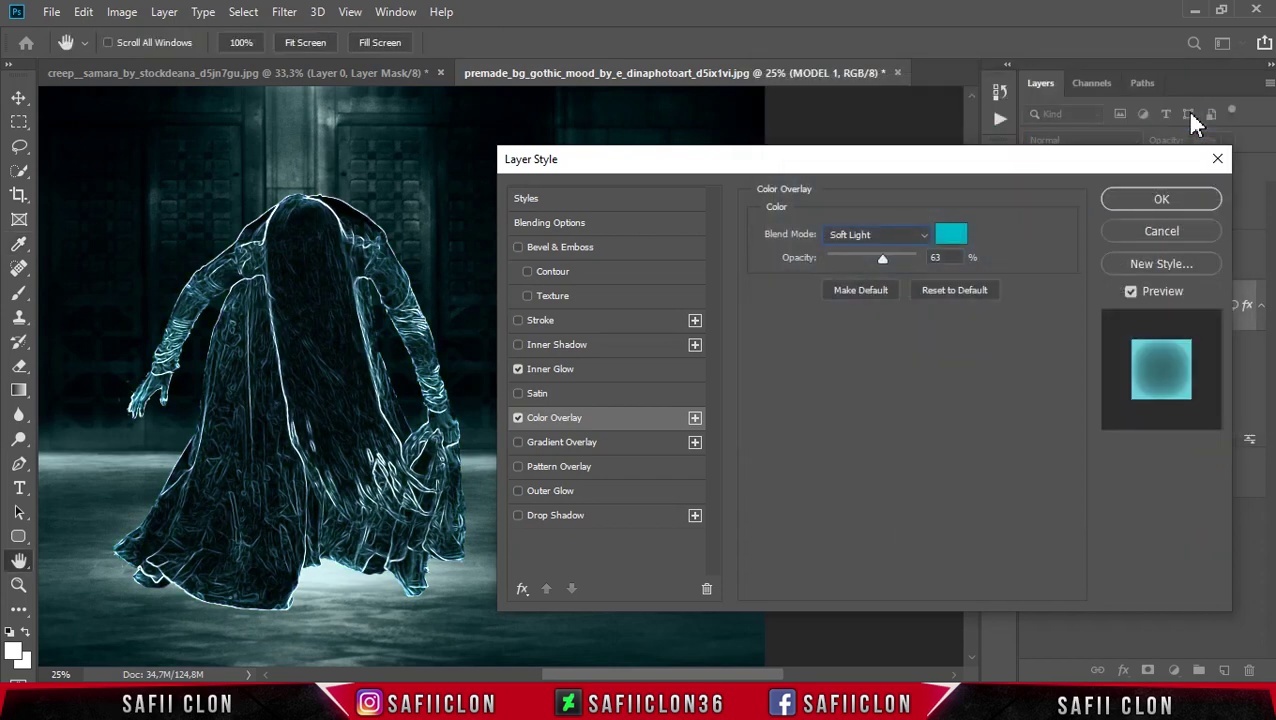
drag(883, 260, 881, 260)
Add an Outer Glow in Vivid Light mode at 50% opacity and make its colour white (#ffffff)
click(578, 491)
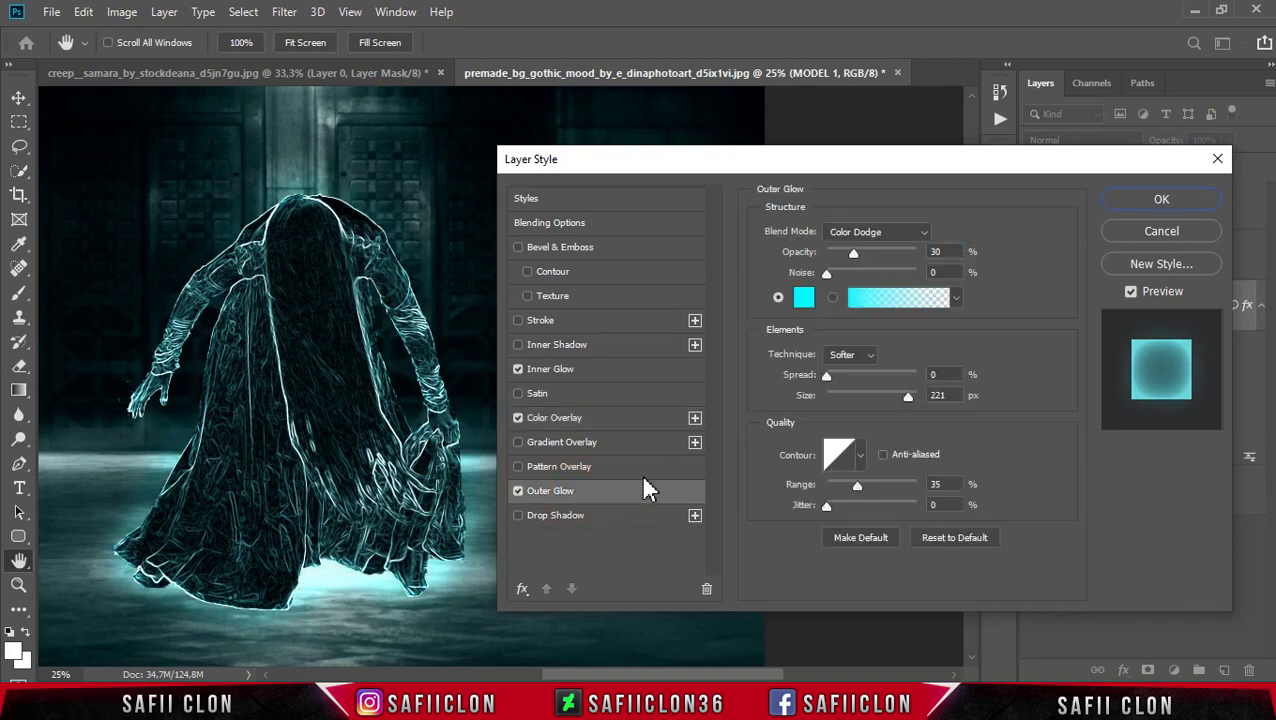
click(888, 232)
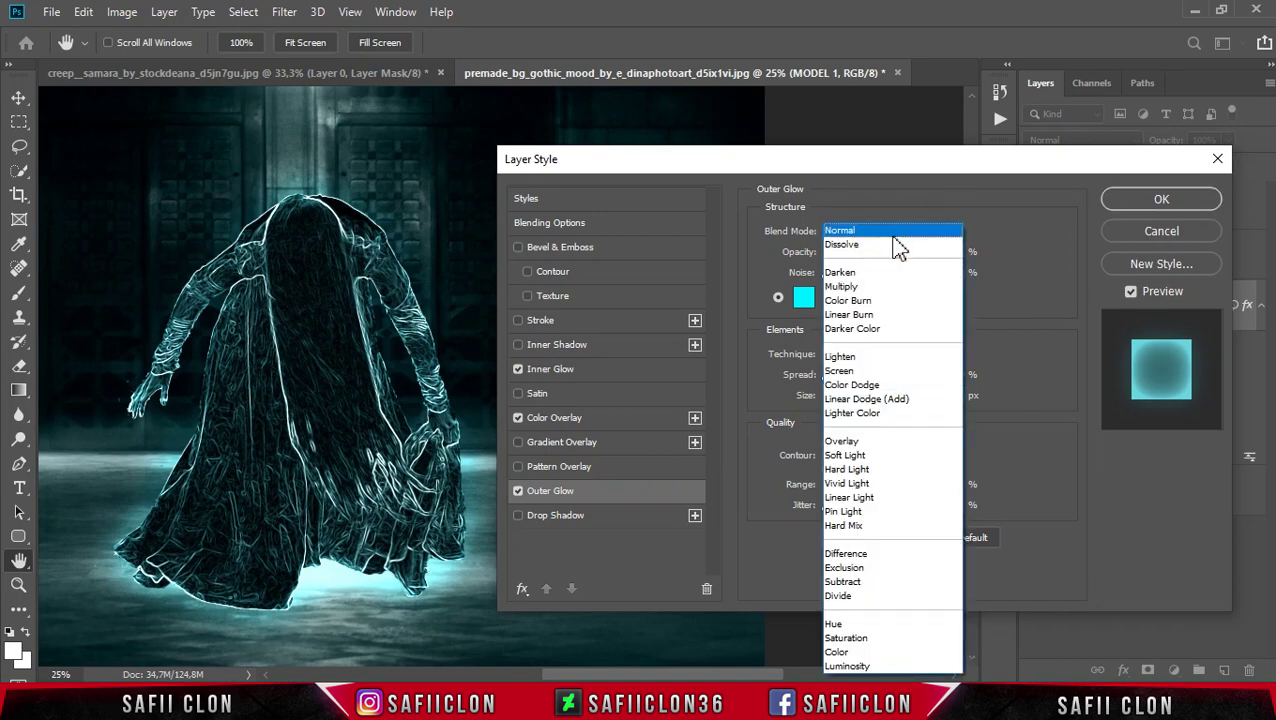
click(857, 485)
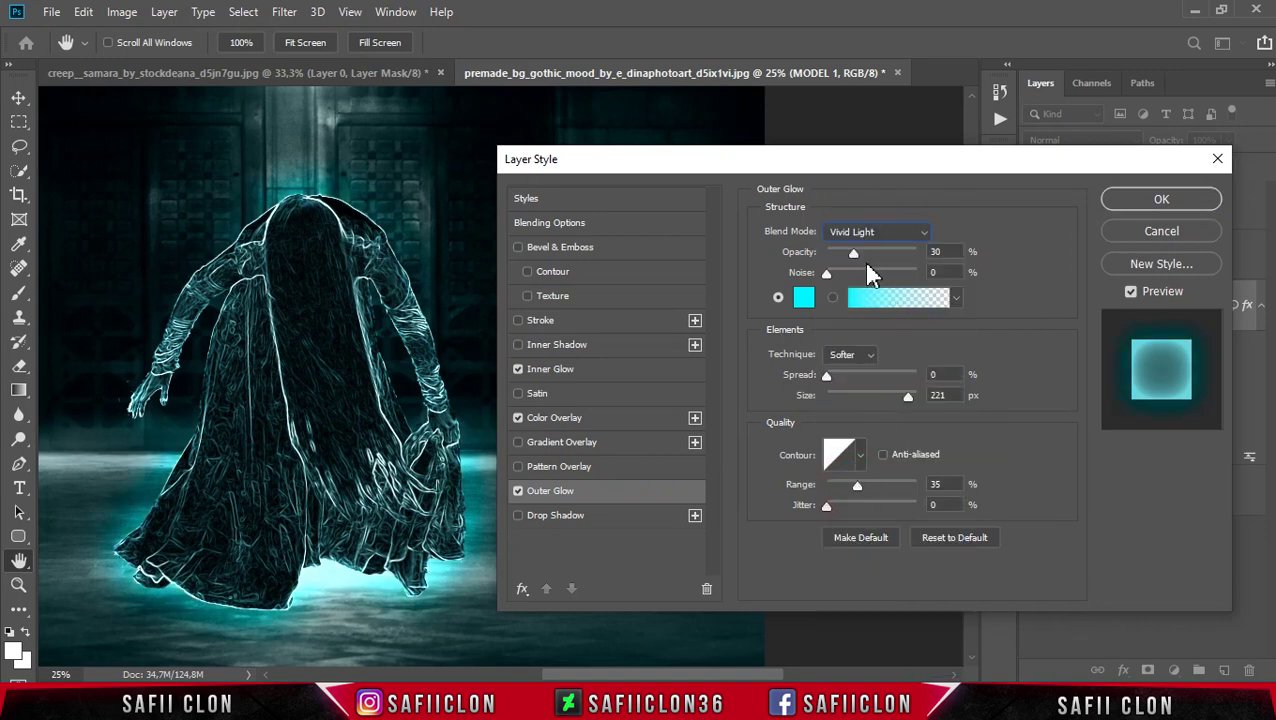
drag(852, 249, 853, 251)
drag(858, 258, 876, 260)
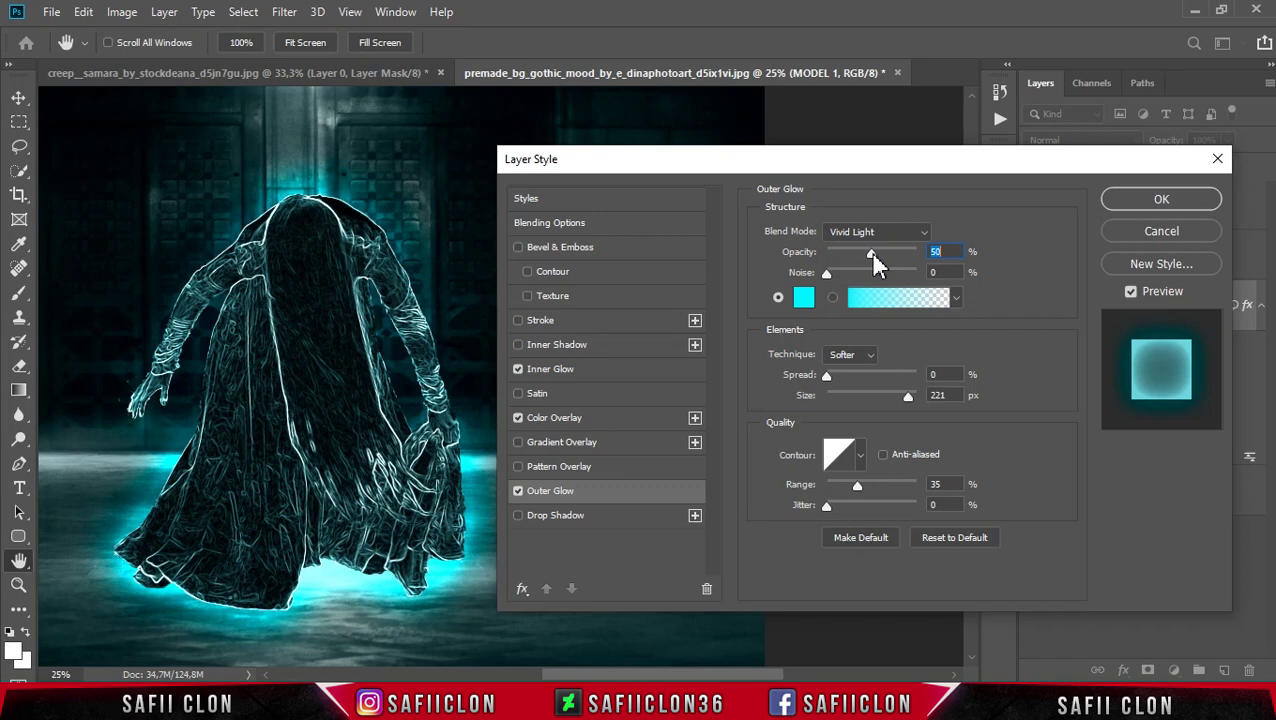
click(805, 300)
drag(854, 233, 760, 127)
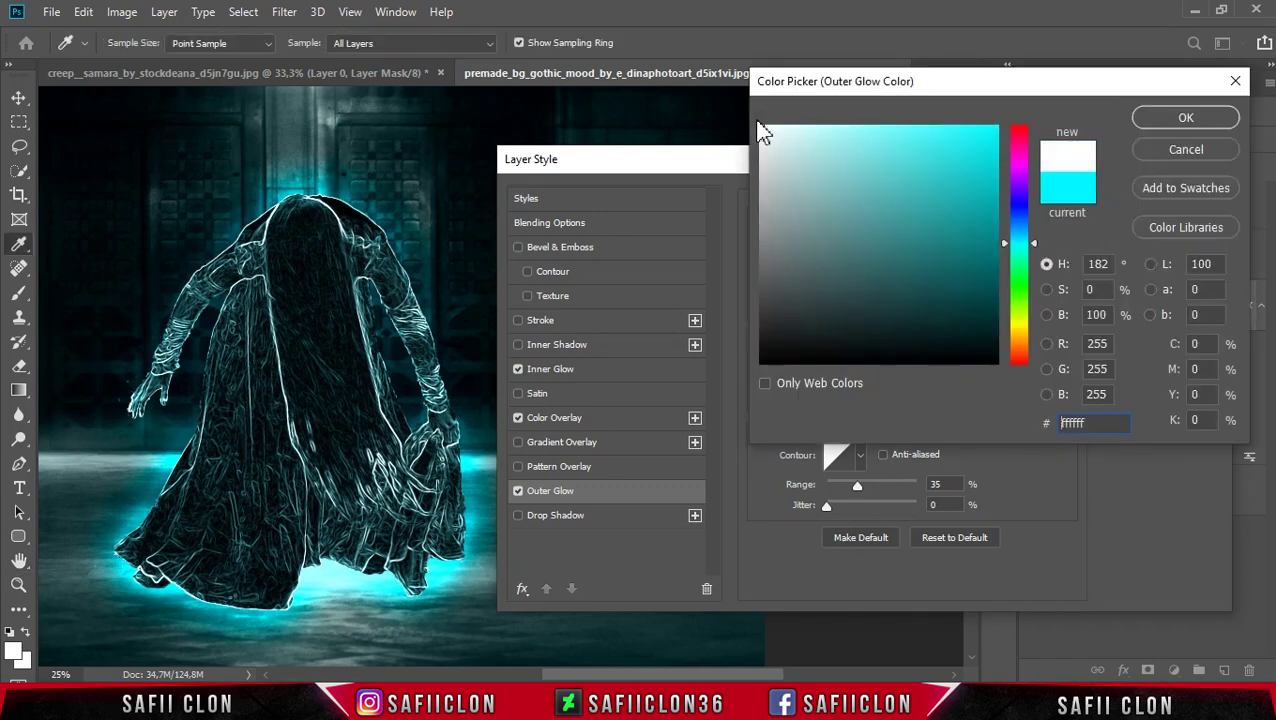
click(1176, 120)
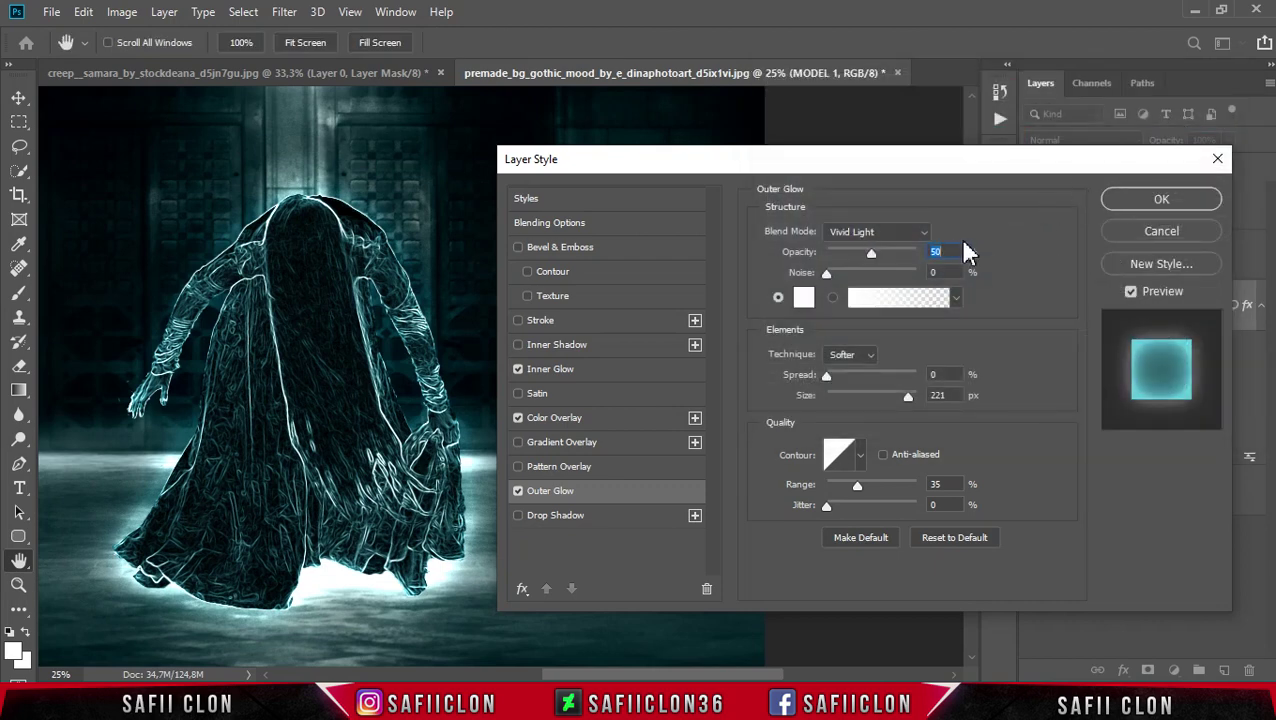
Set the Outer Glow to 0% spread, 46 px size and 51% range, and apply the layer style to MODEL 1
click(826, 374)
drag(905, 398, 844, 393)
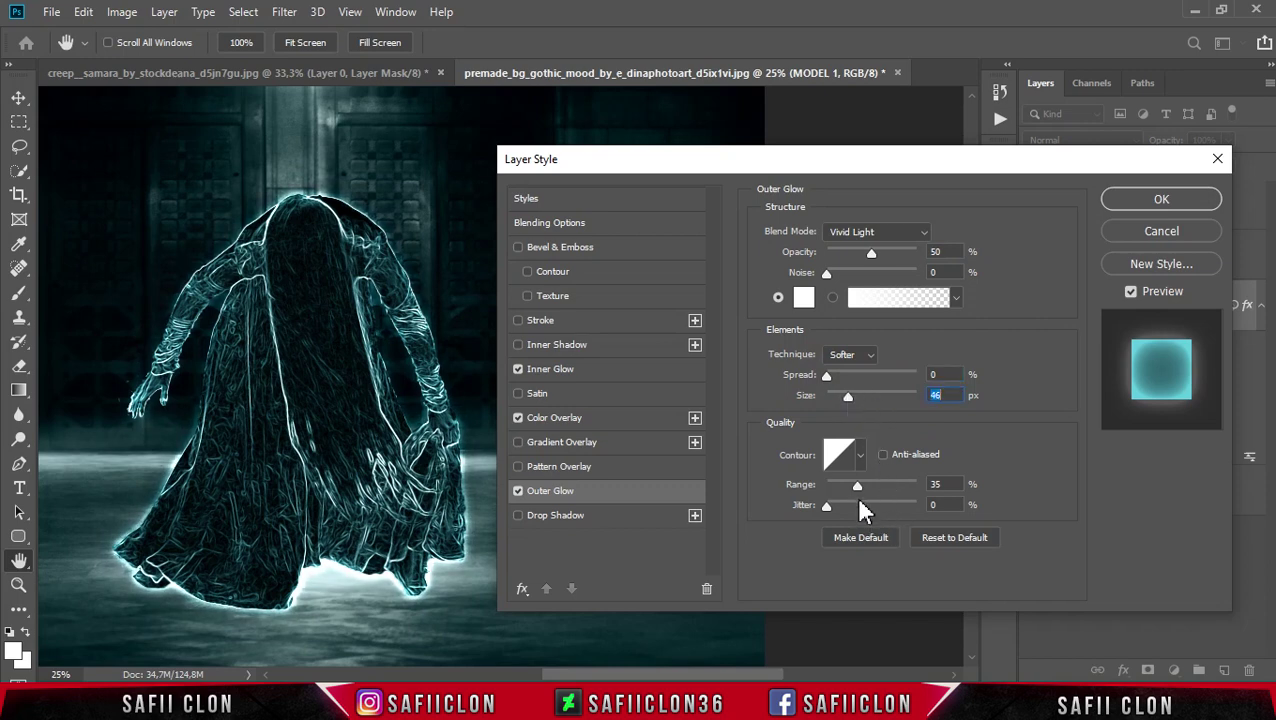
drag(871, 488, 873, 488)
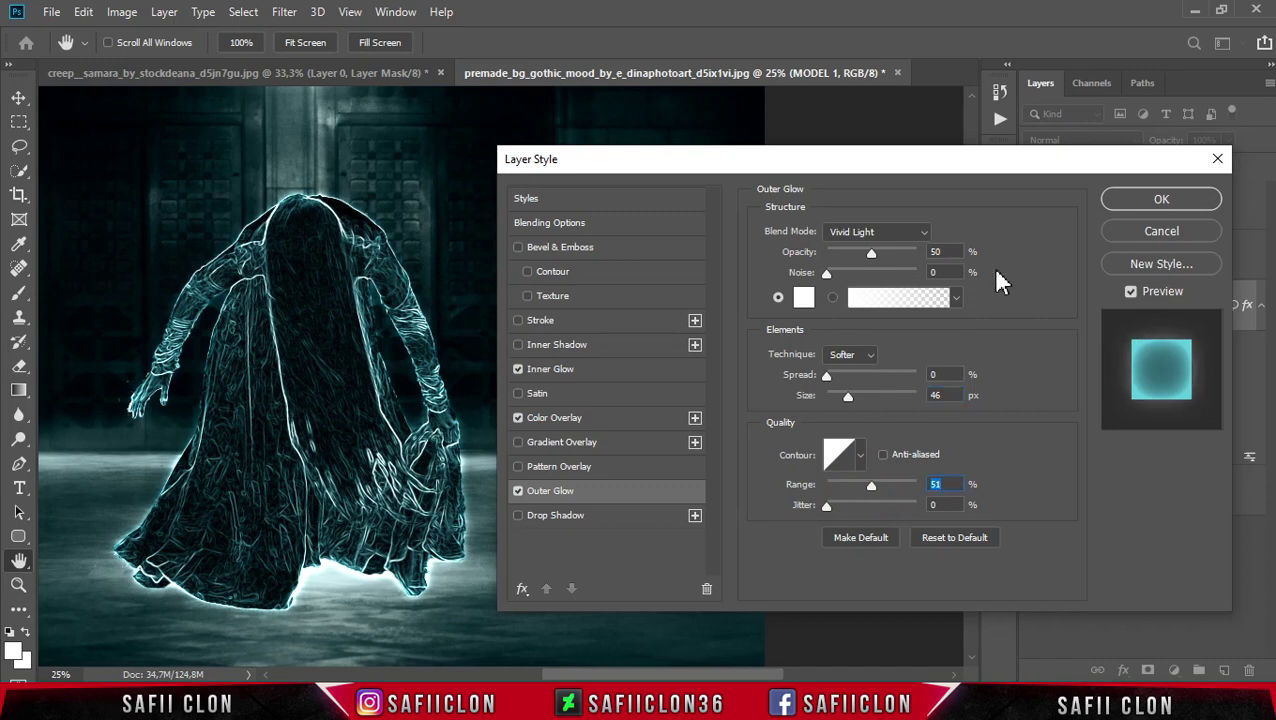
click(1139, 199)
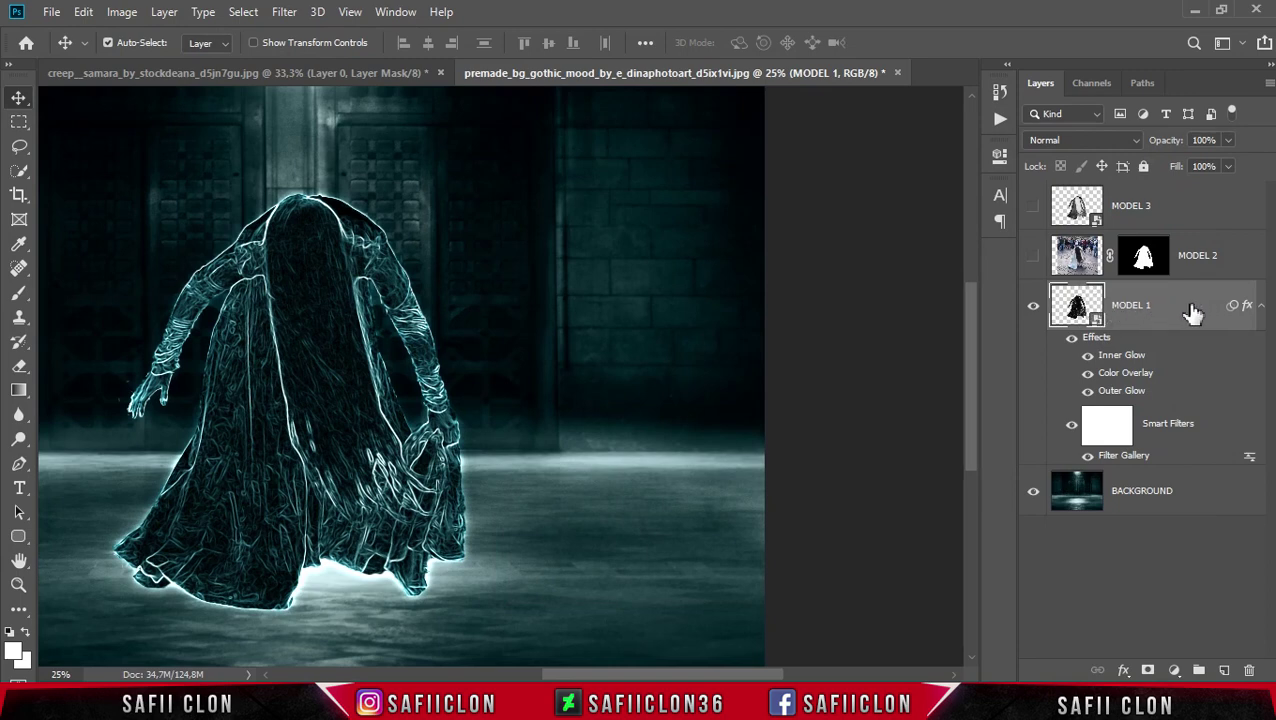
Set the MODEL 1 layer's blend mode to Color Dodge and compare the image with the layer hidden and shown
click(1180, 317)
click(1108, 143)
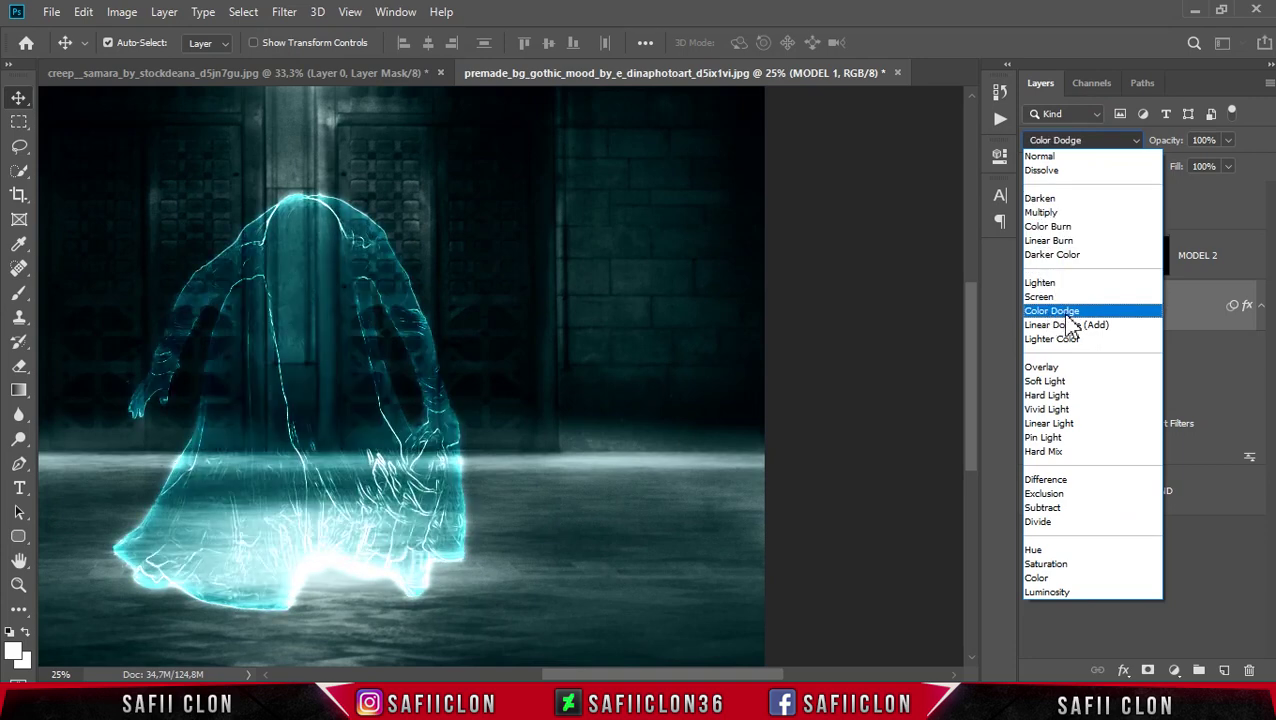
click(1067, 315)
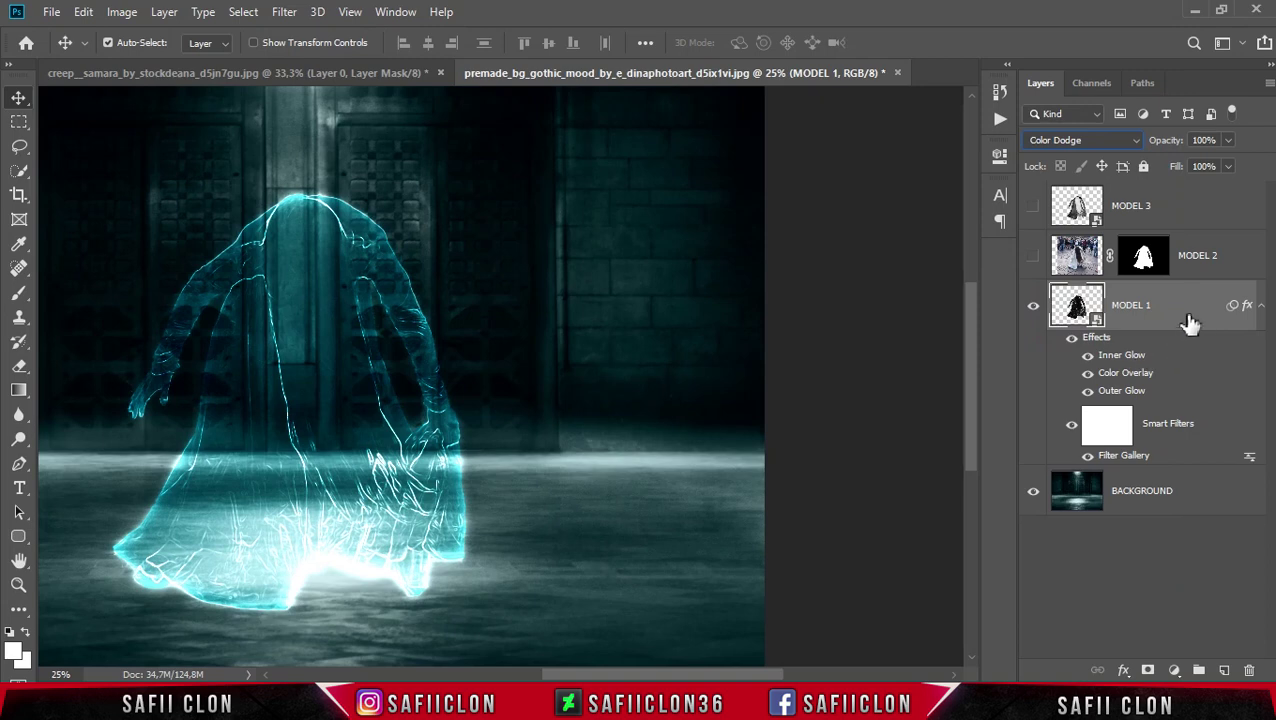
click(1033, 305)
click(1033, 305)
click(1033, 305)
click(1033, 305)
click(1033, 305)
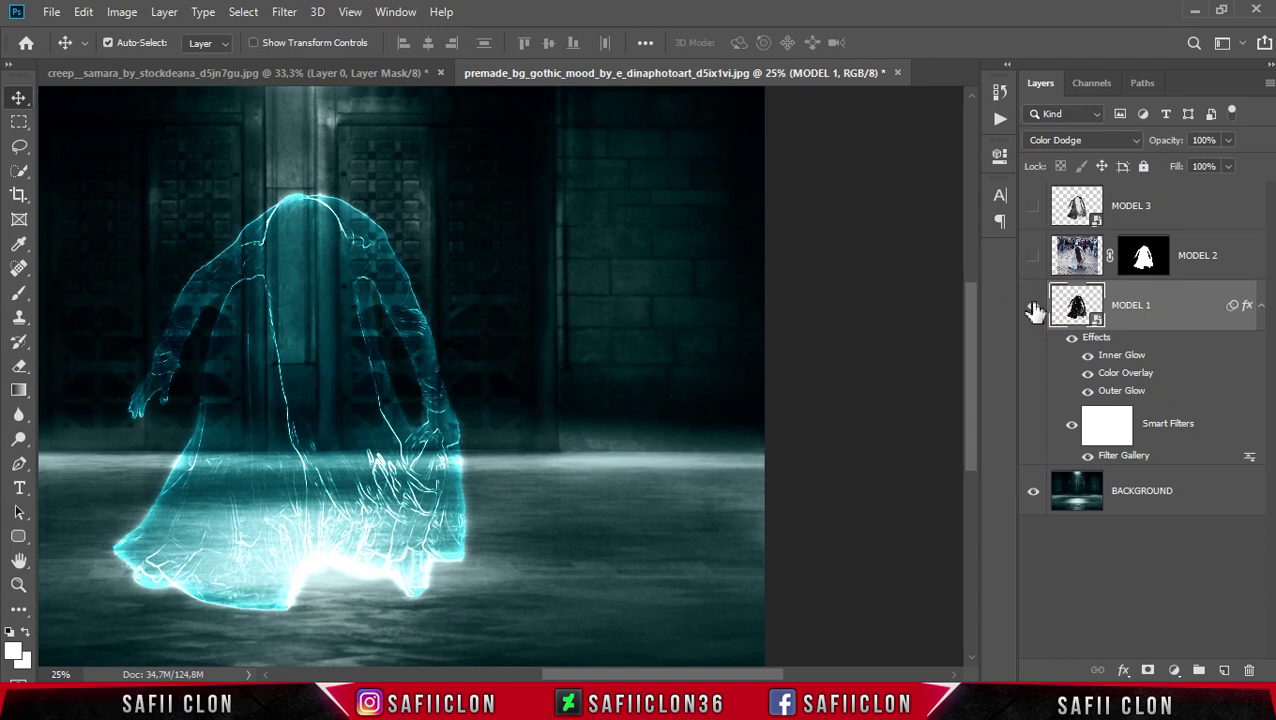
Duplicate the MODEL 1 layer as MODEL 1 copy and collapse the copy's effects list
right_click(1180, 297)
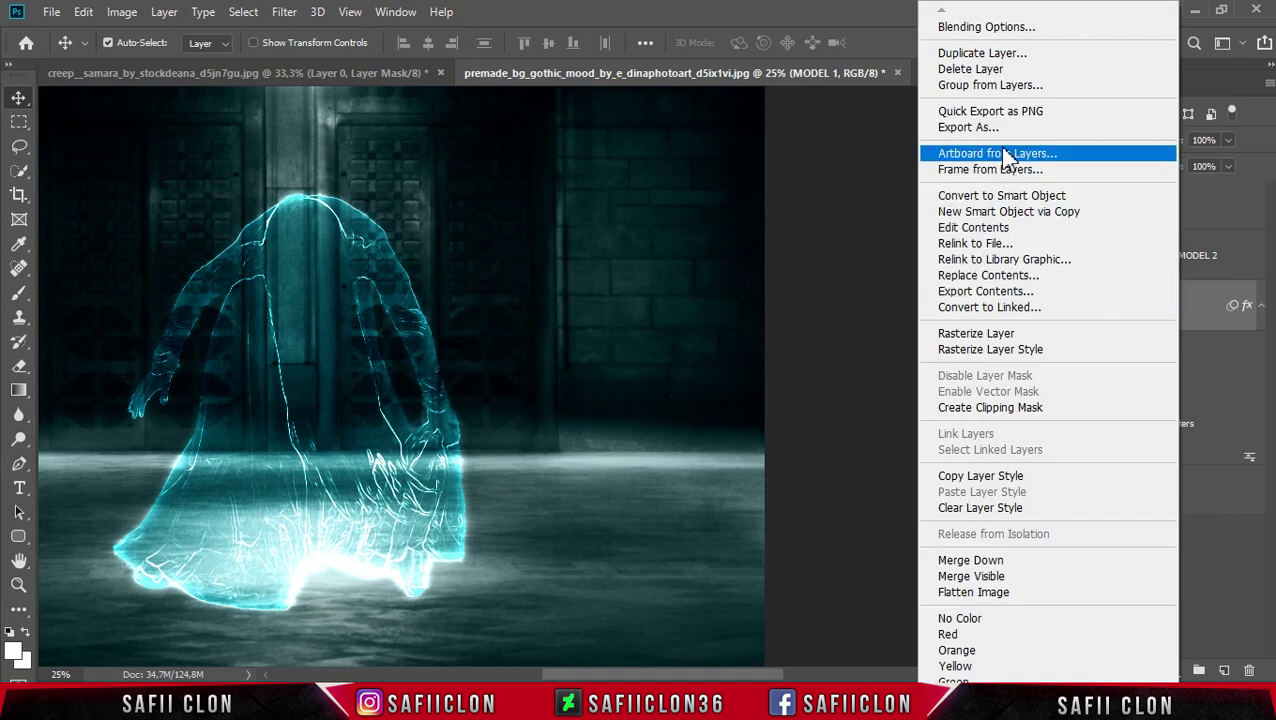
click(980, 58)
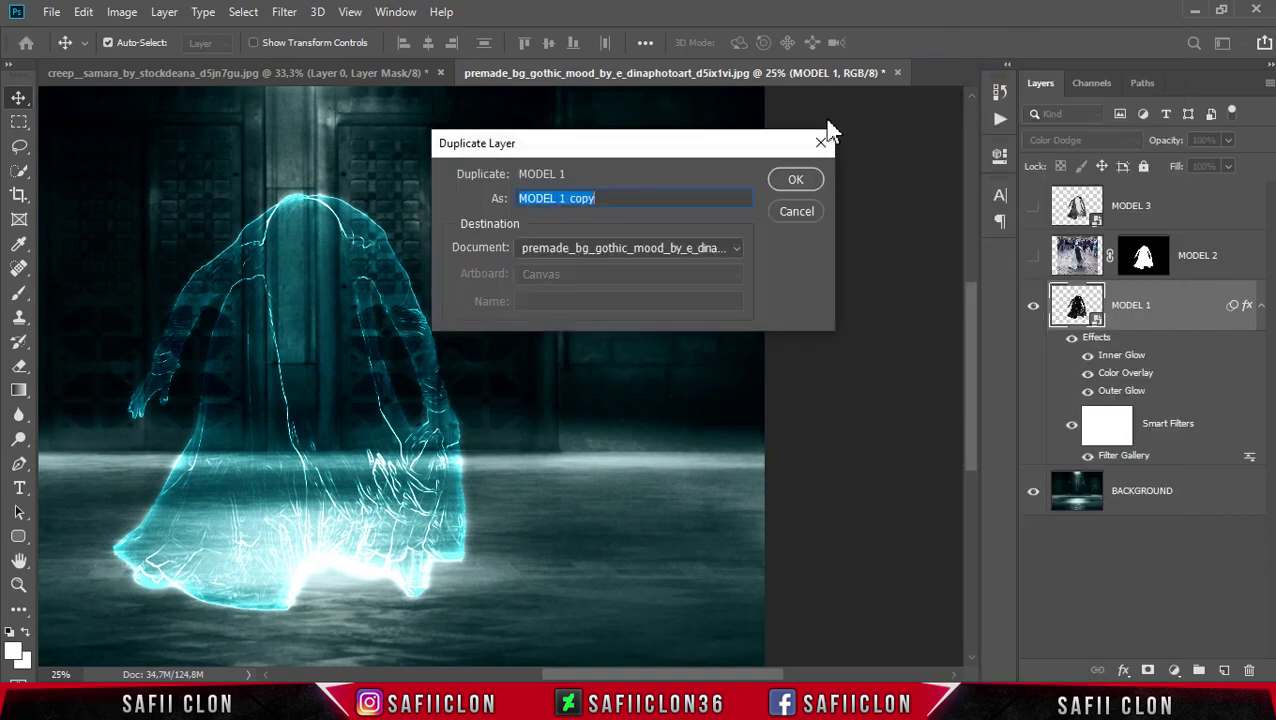
click(797, 182)
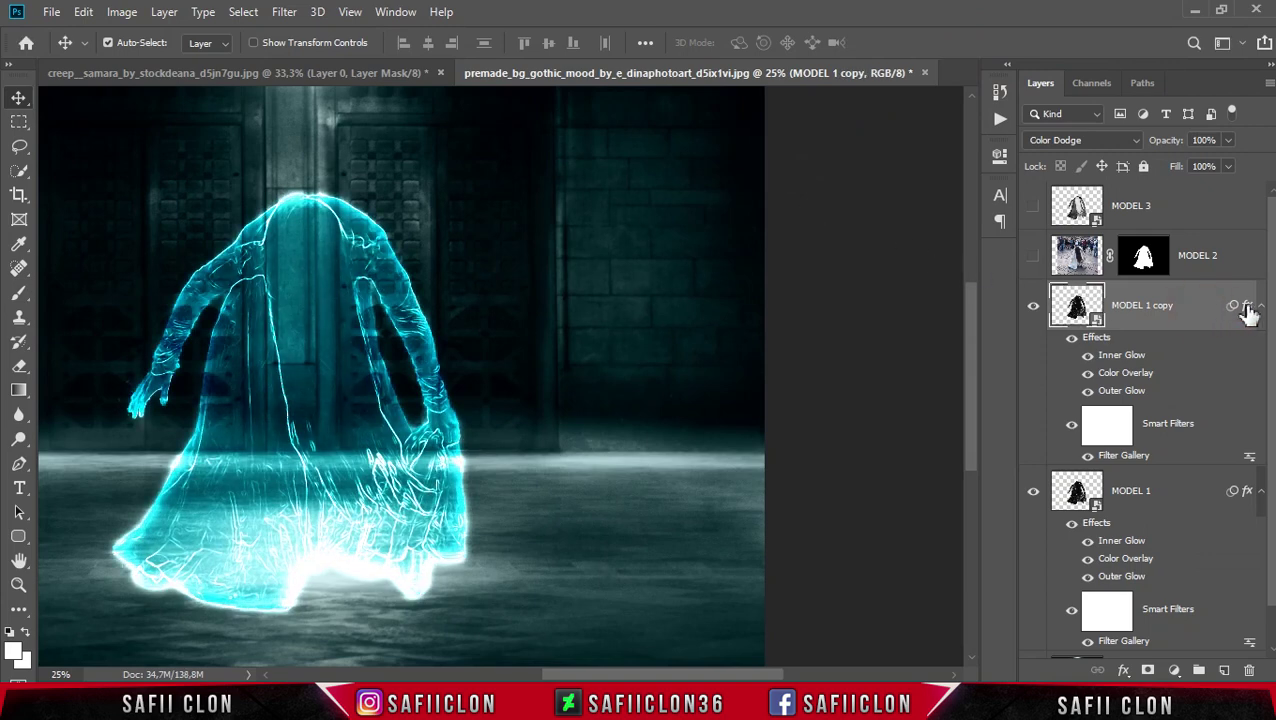
click(1260, 306)
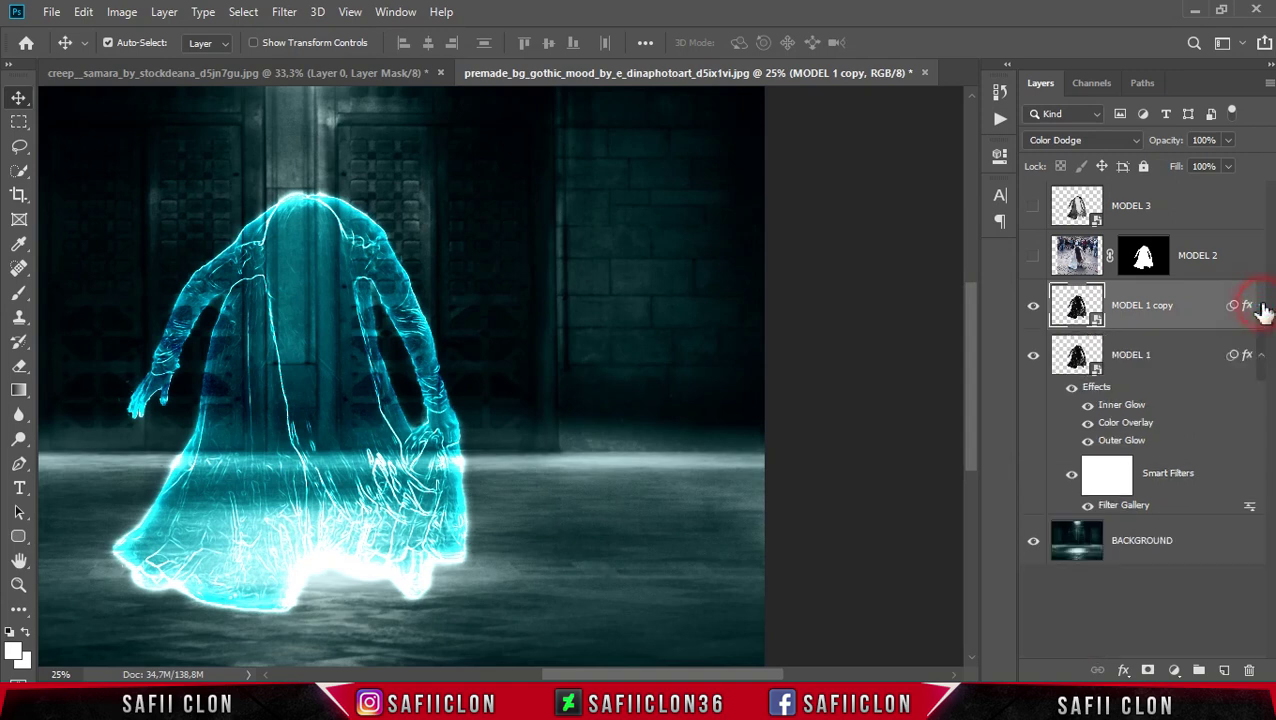
Collapse the MODEL 1 effects list, move MODEL 1 copy above MODEL 2 in the layer stack and show the MODEL 2 layer
click(1262, 357)
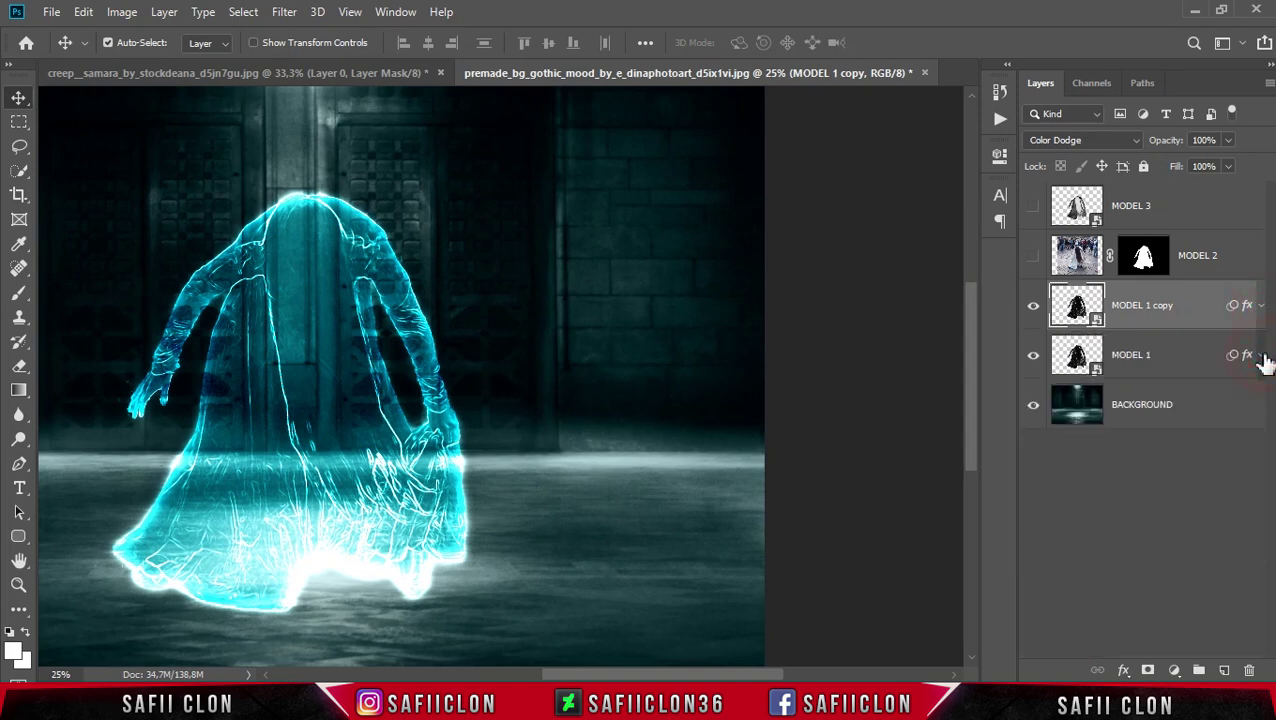
drag(1184, 311, 1170, 253)
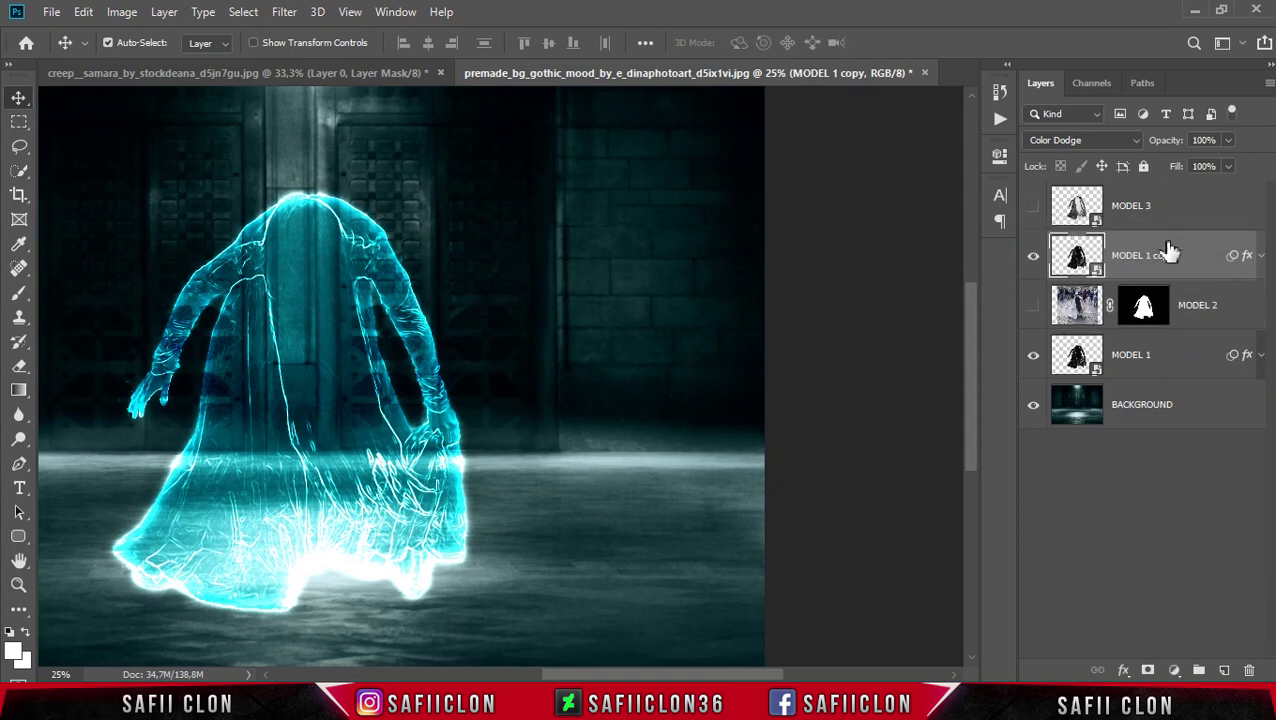
click(1226, 309)
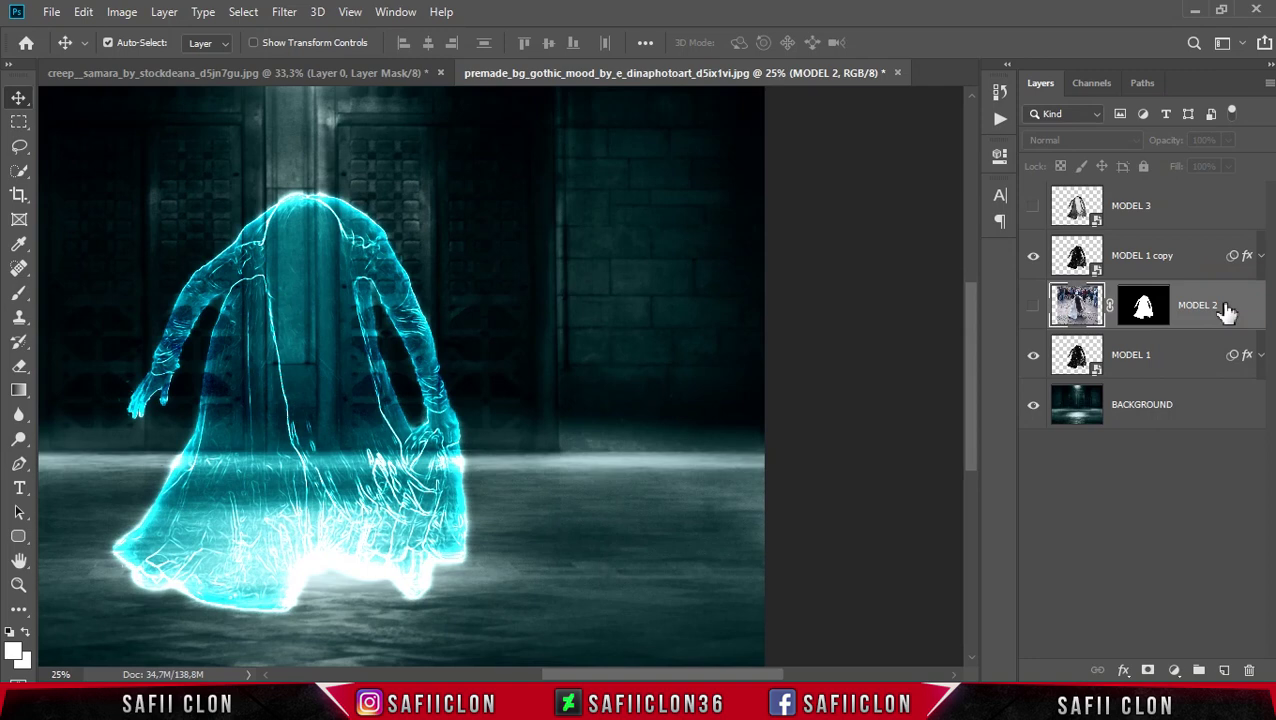
click(1032, 306)
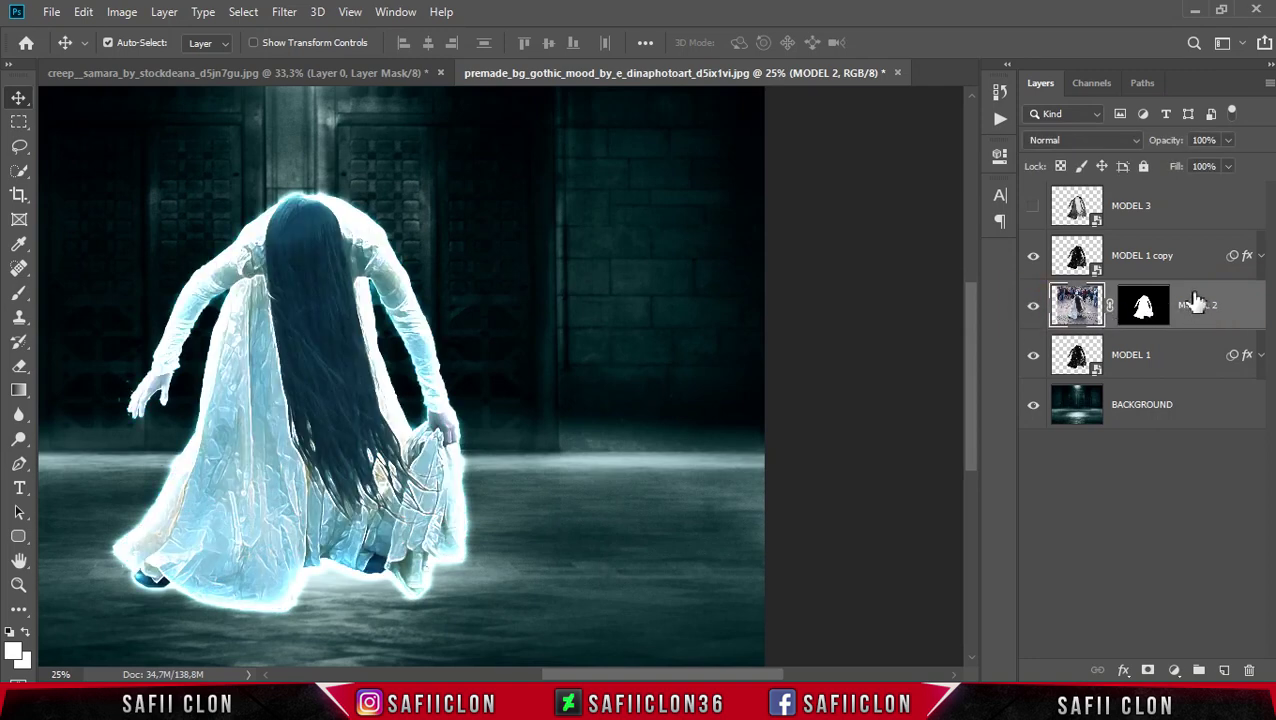
Set the MODEL 2 layer's blend mode to Darken and its fill to 59%
click(1090, 140)
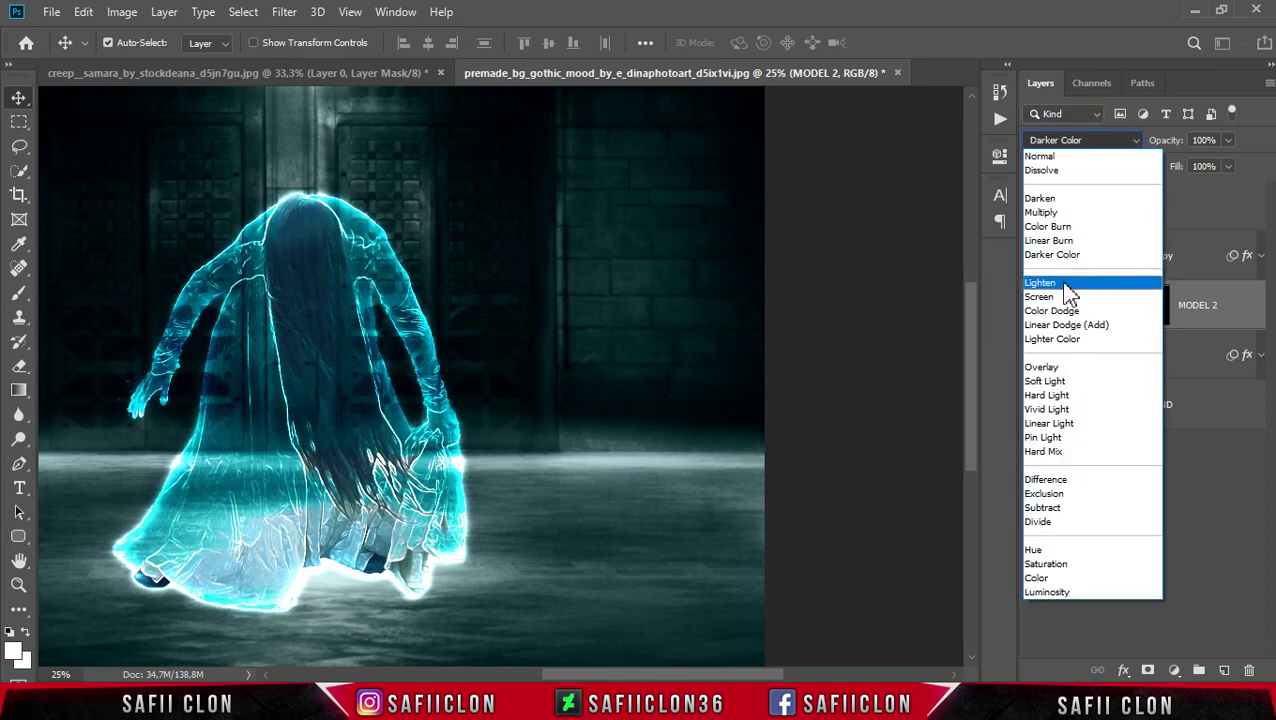
click(1060, 199)
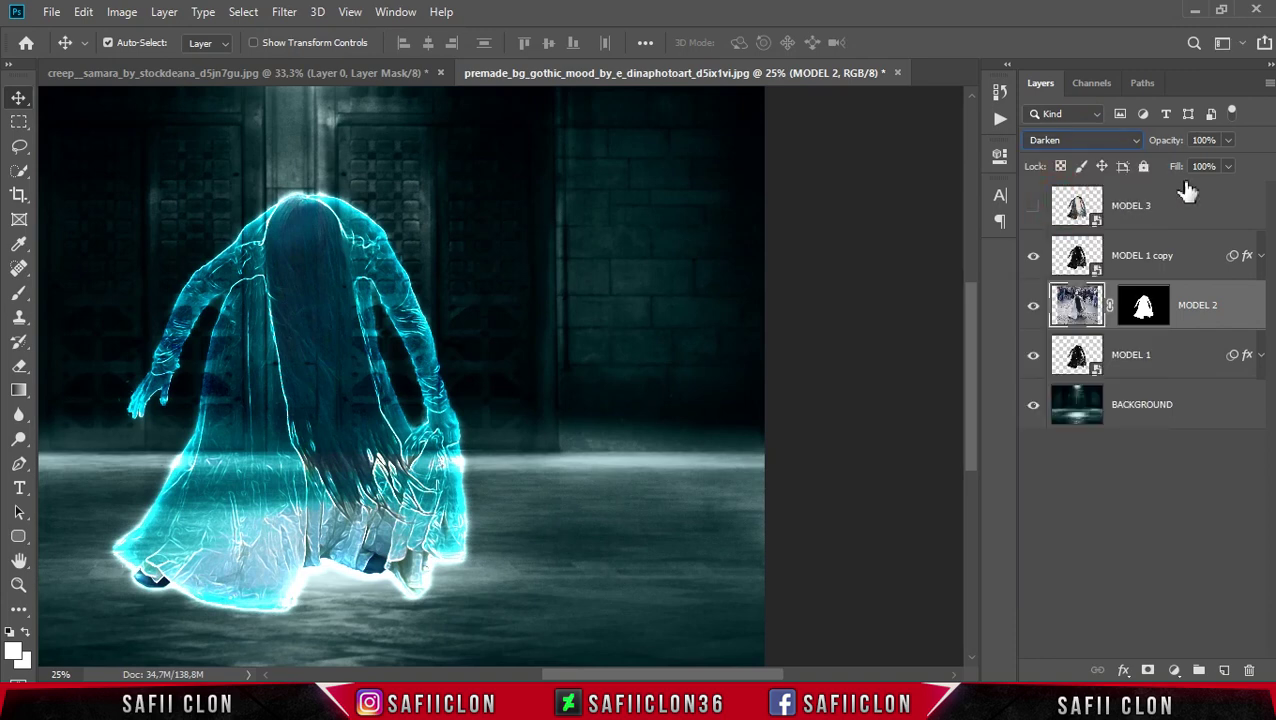
click(1229, 167)
drag(1227, 183, 1222, 185)
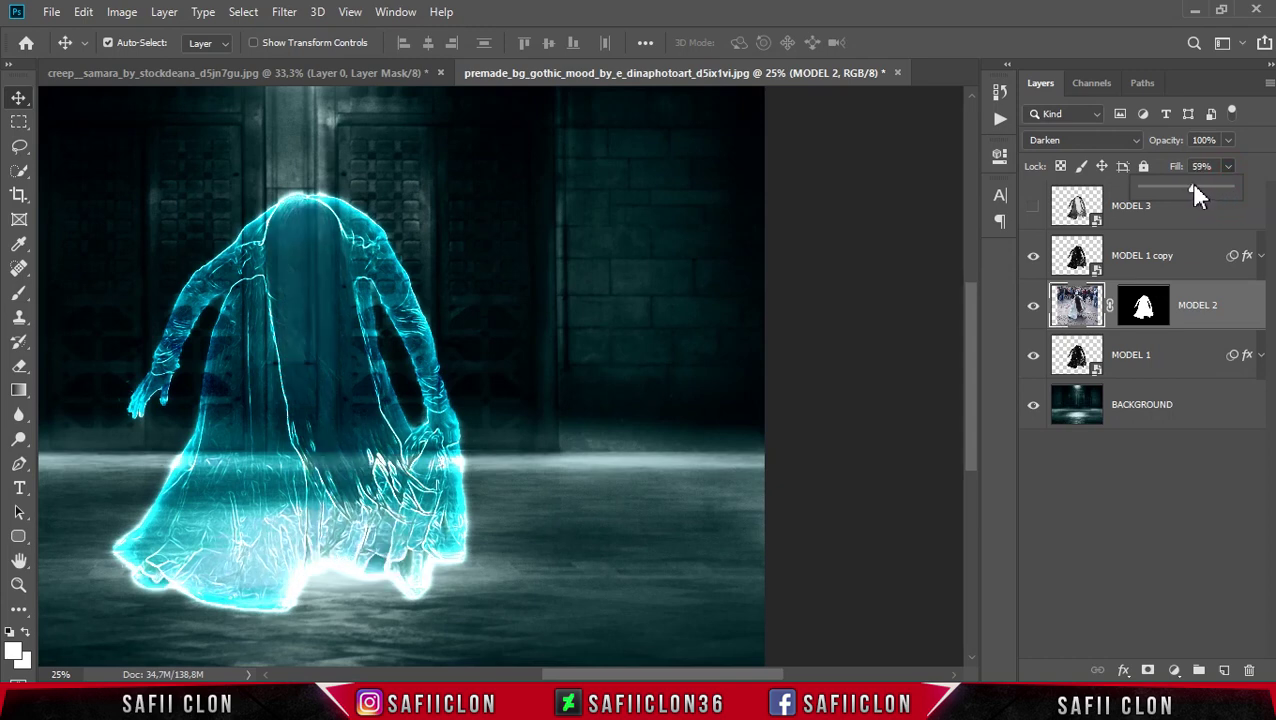
Duplicate the MODEL 2 layer as MODEL 2 copy in the same document
click(1219, 300)
right_click(1197, 298)
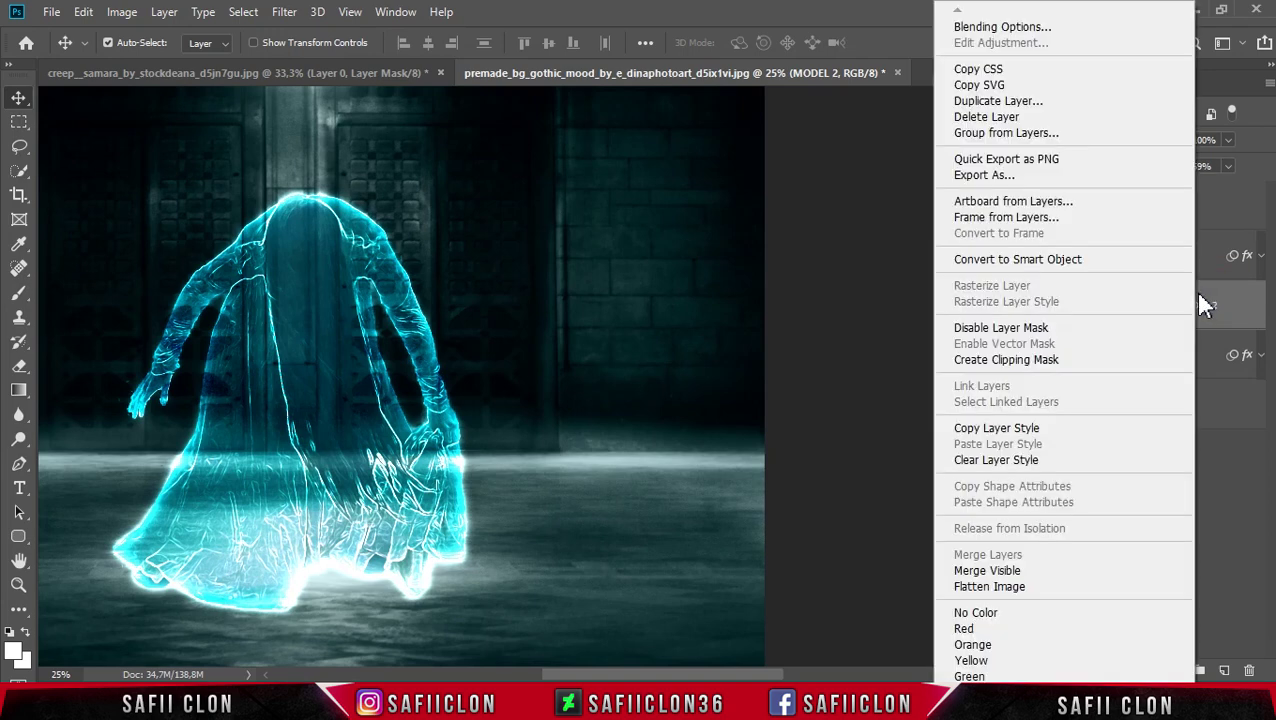
click(1005, 102)
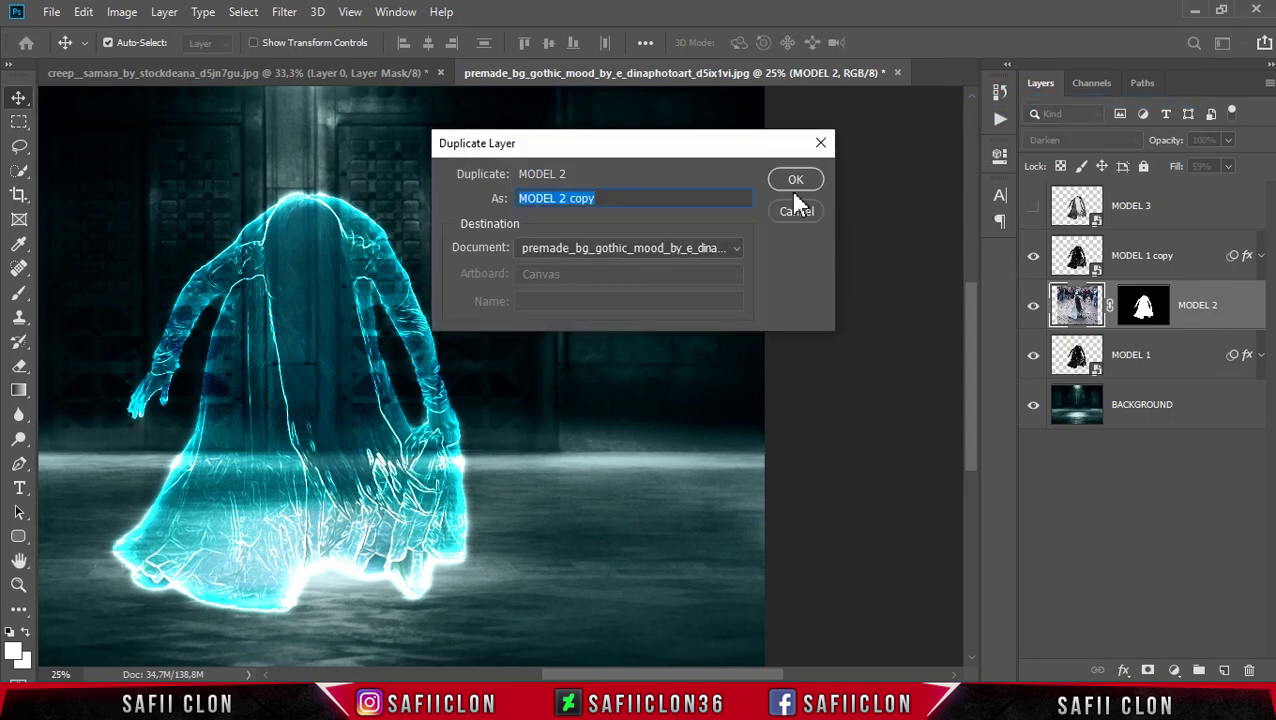
click(795, 182)
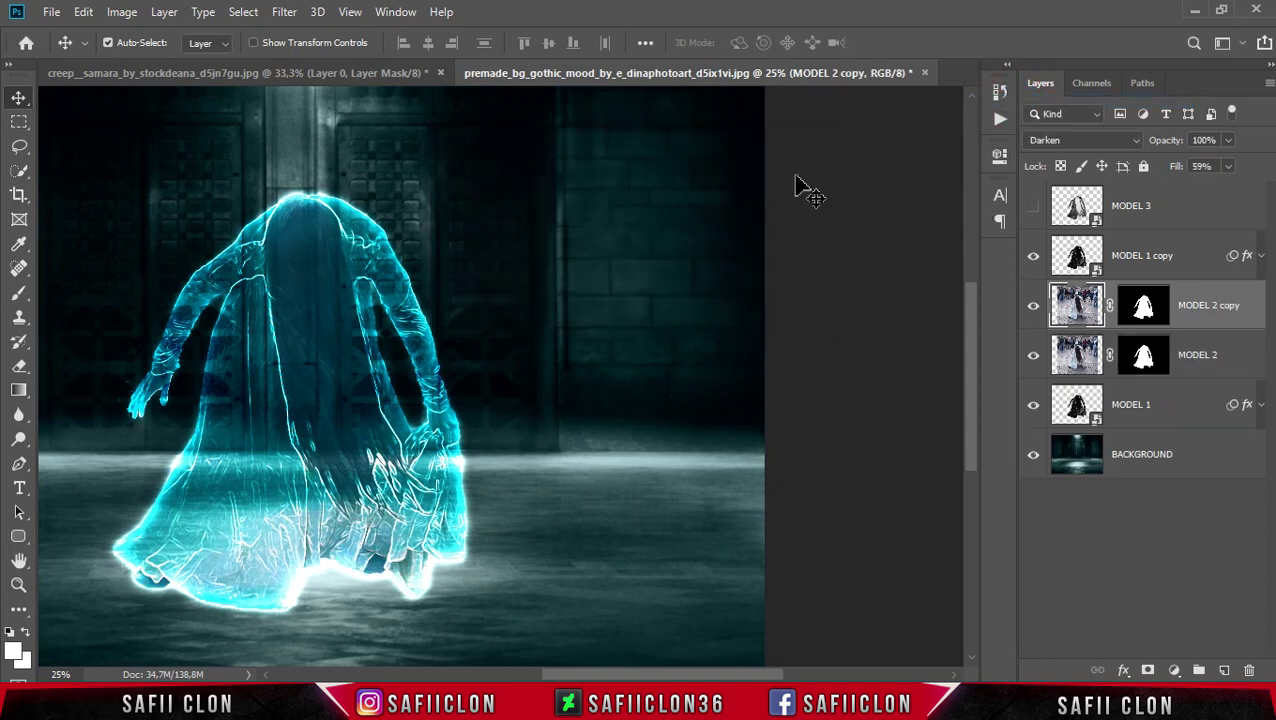
Apply a Radial Blur to MODEL 2 copy with amount 21, Zoom method and Good quality, and compare the layer hidden and shown
click(1220, 302)
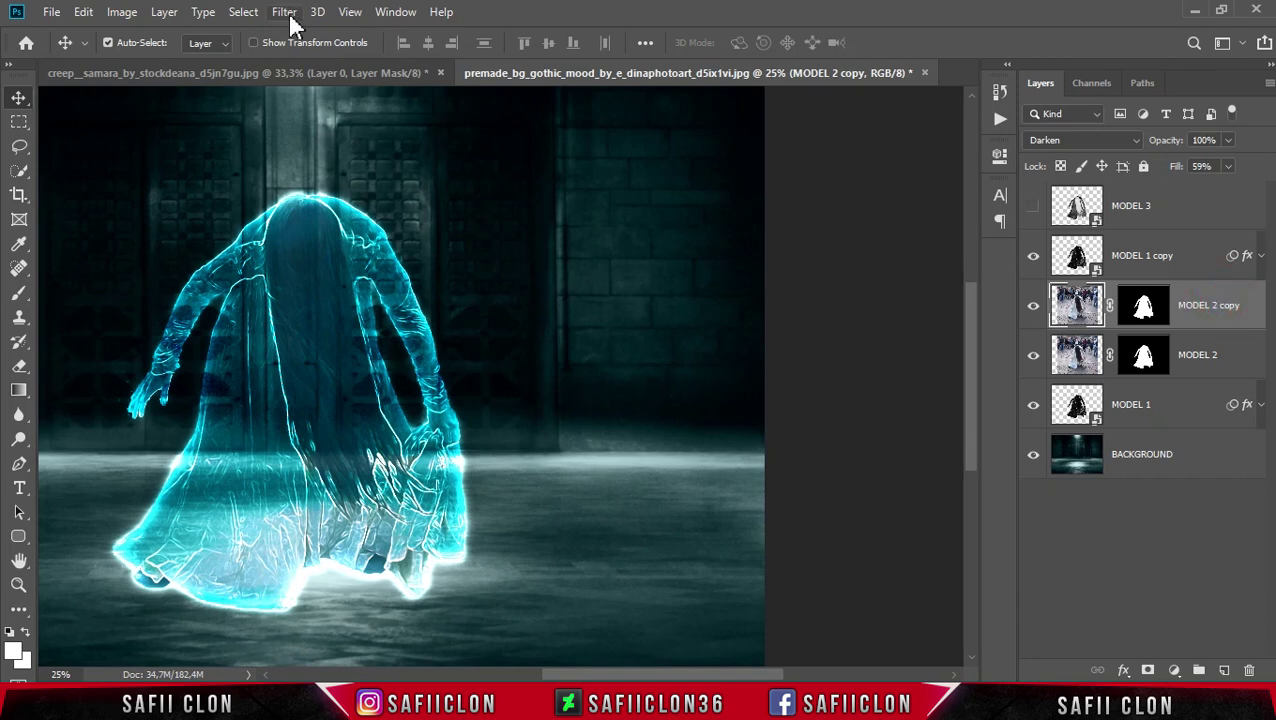
click(285, 14)
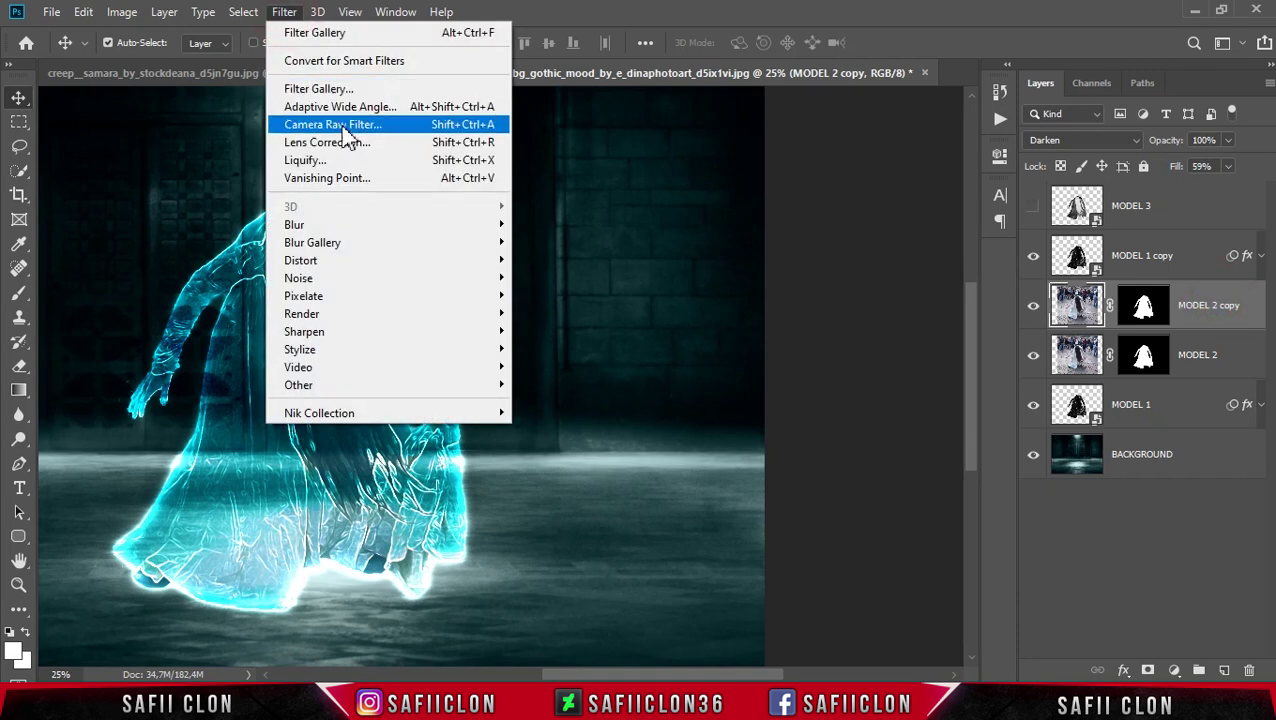
mouse_move(447, 228)
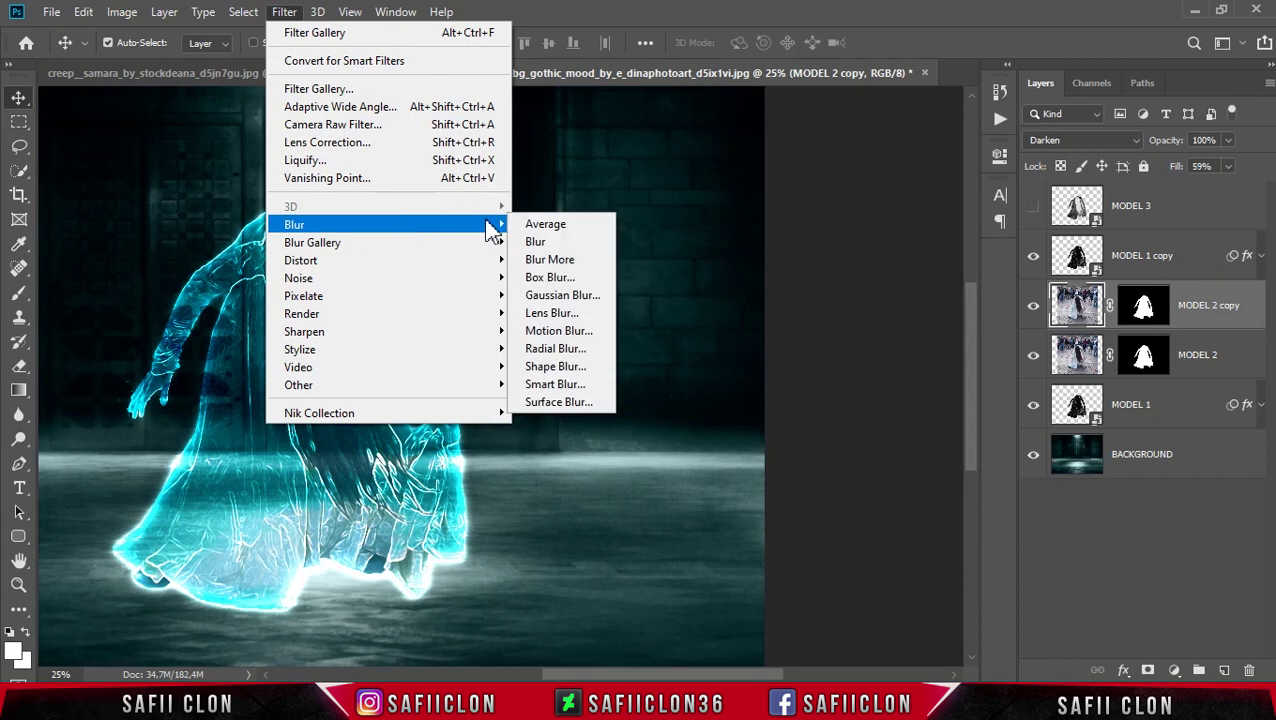
click(566, 349)
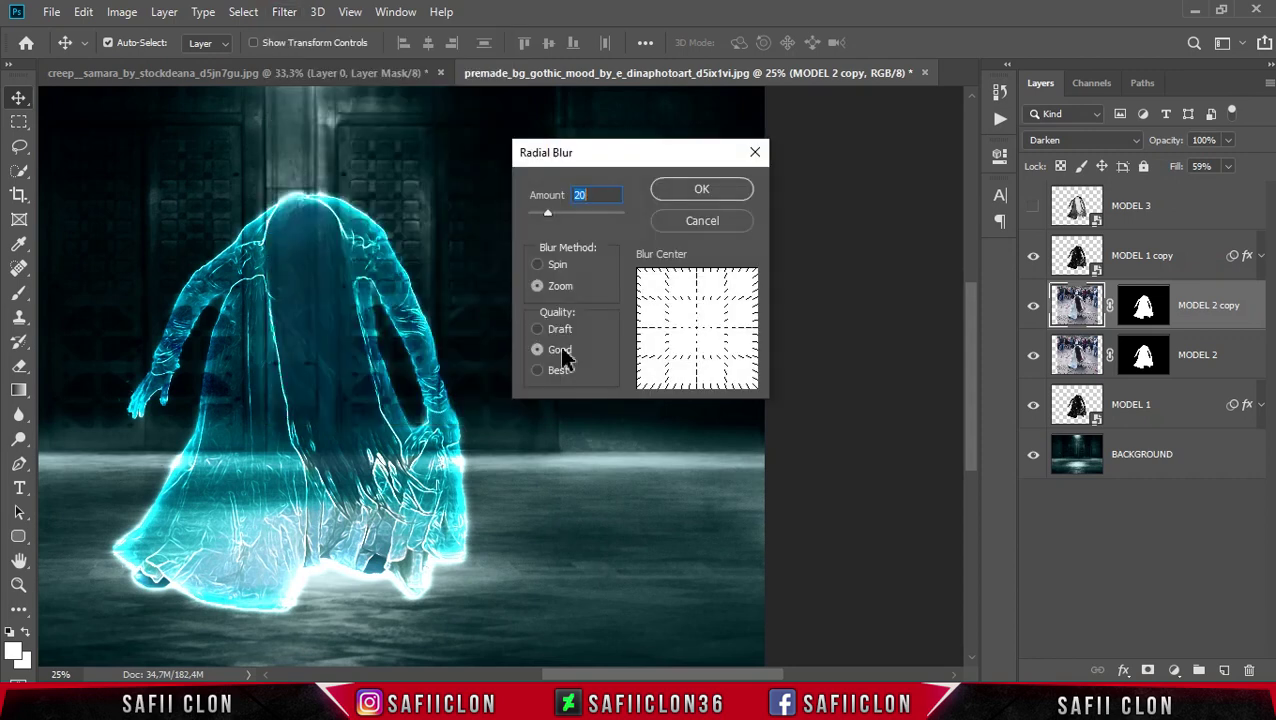
drag(641, 162, 803, 177)
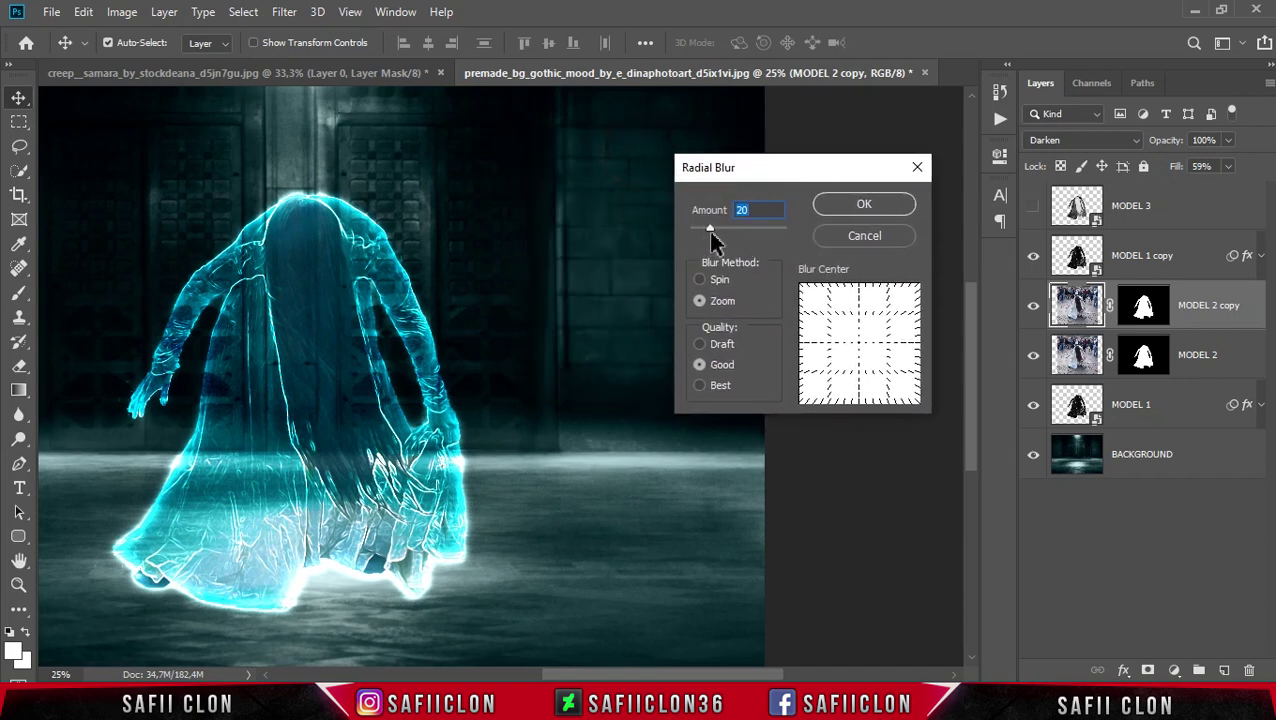
drag(709, 228, 712, 232)
click(715, 304)
click(699, 365)
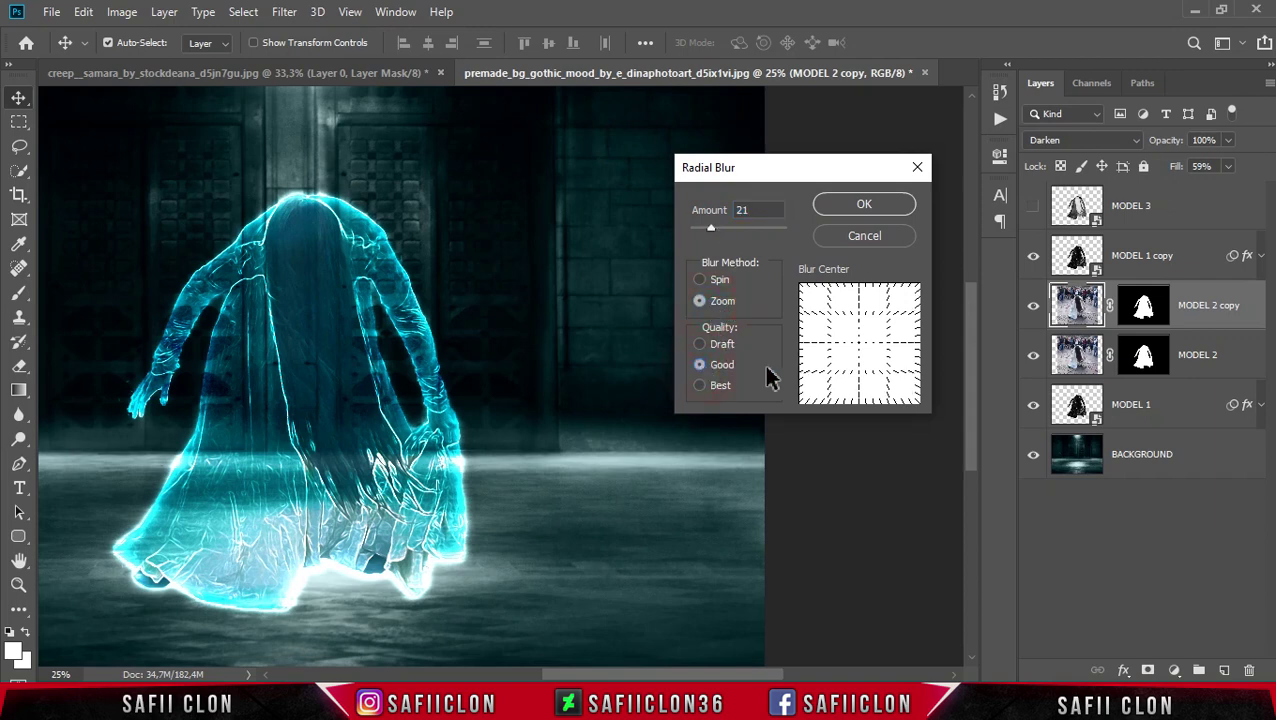
click(864, 203)
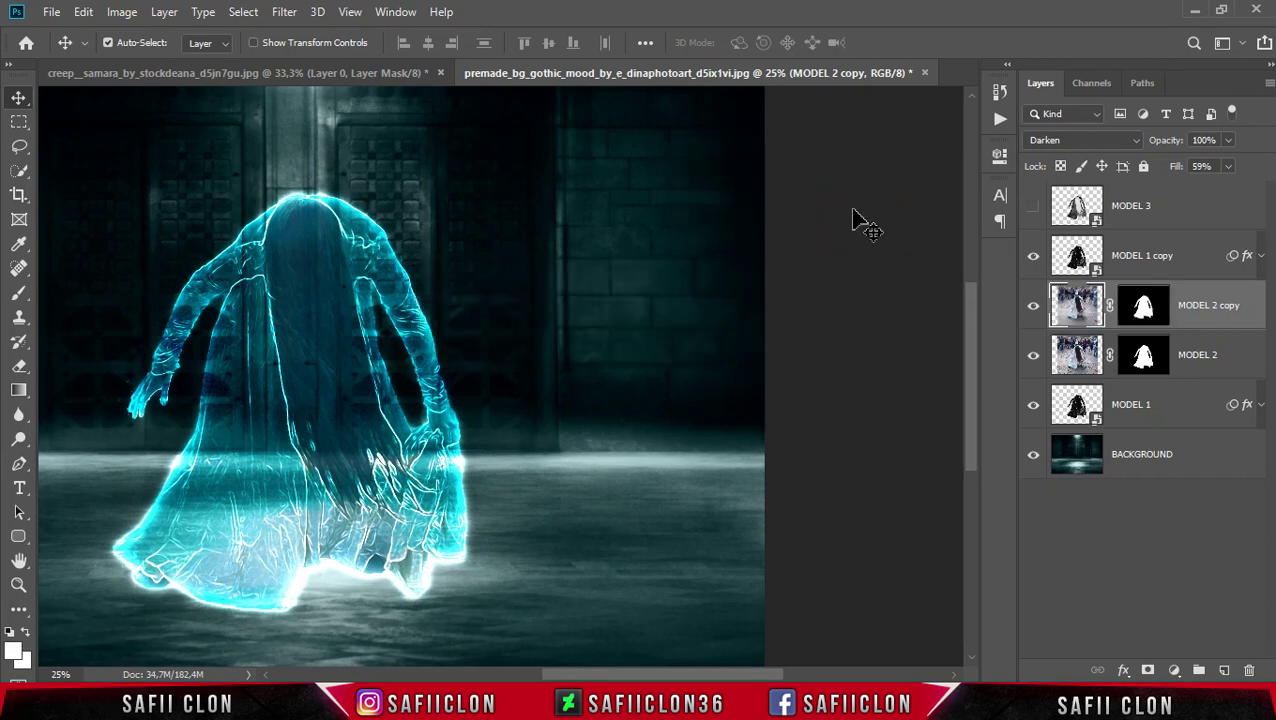
click(1033, 306)
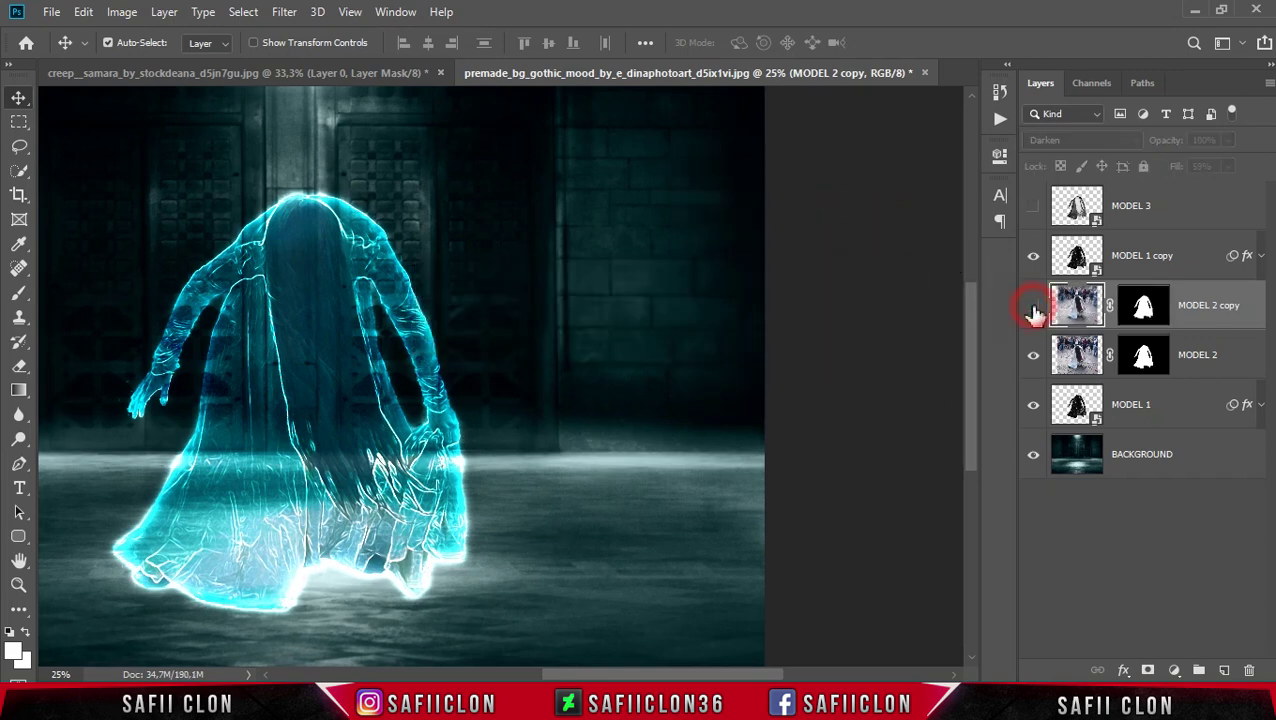
click(1033, 308)
click(1033, 310)
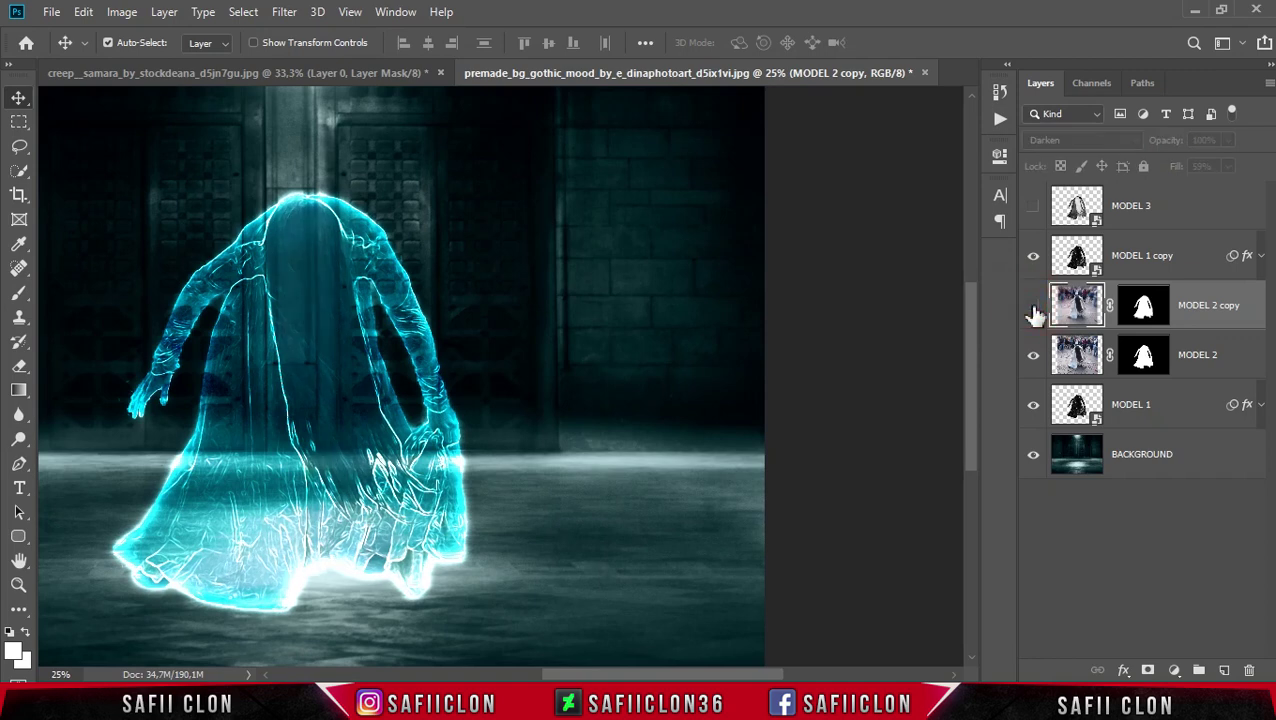
click(1033, 311)
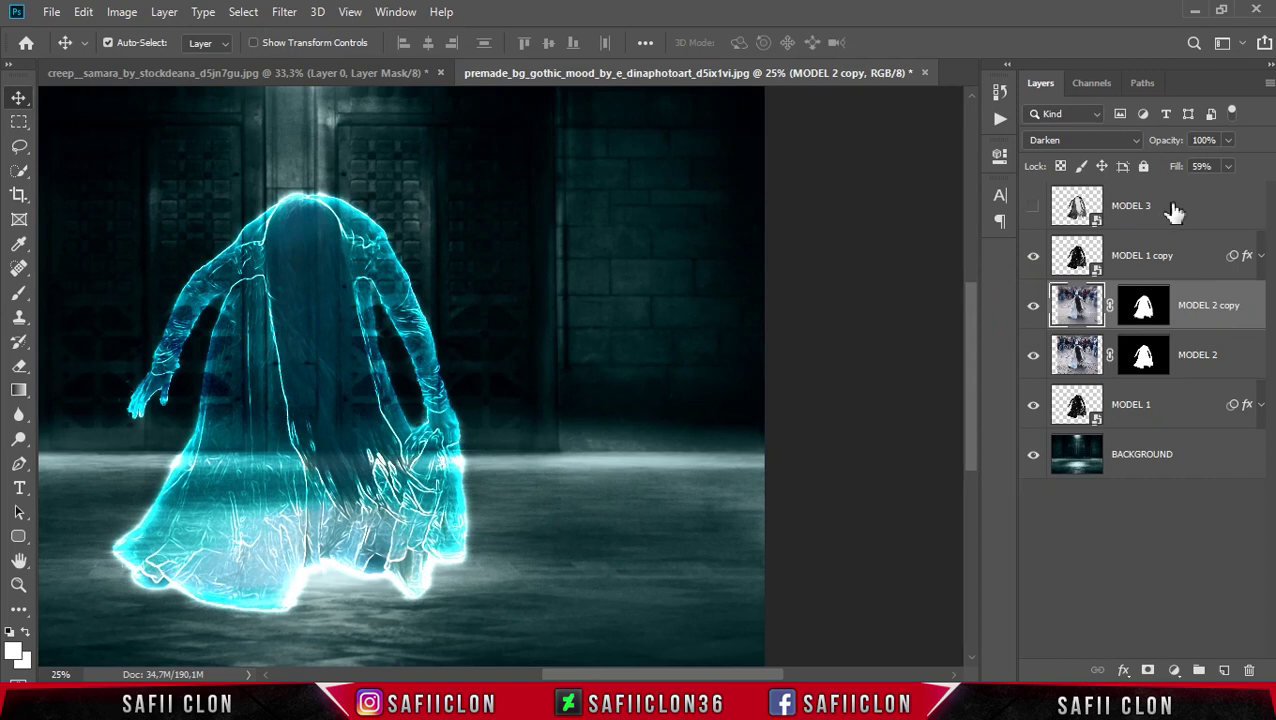
Show the MODEL 3 layer and set its fill to 0%
click(1190, 211)
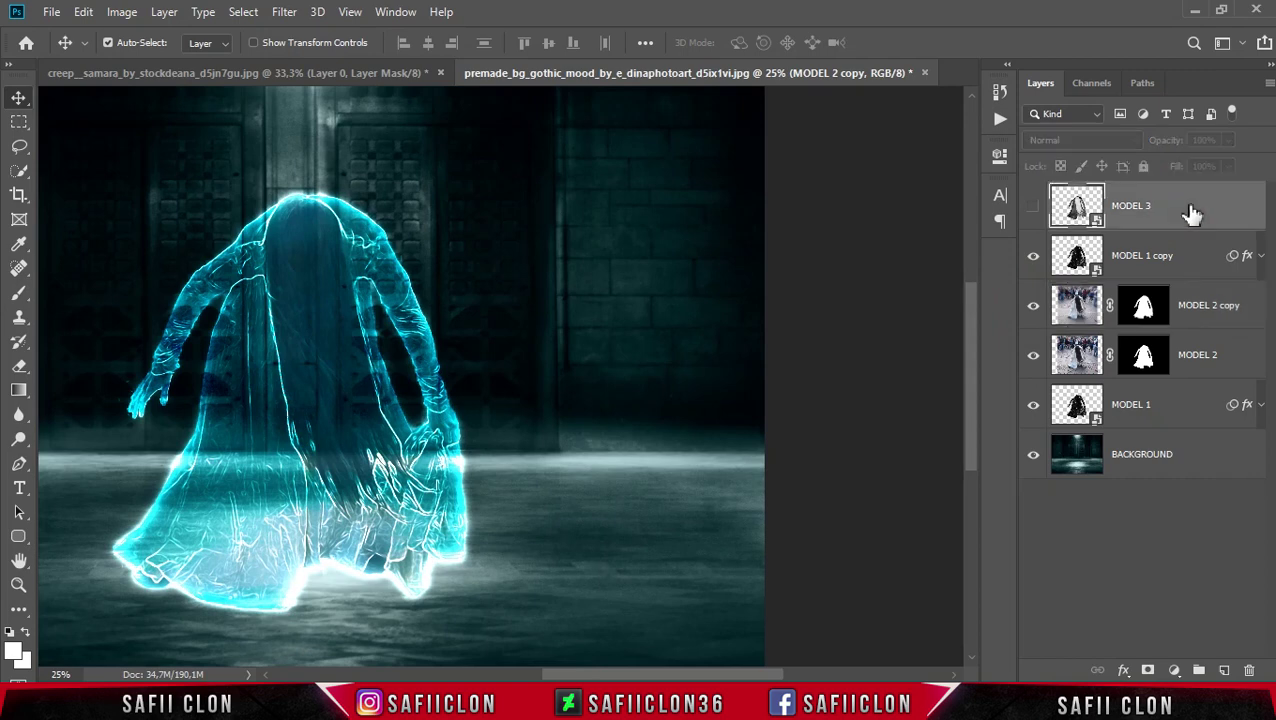
click(1032, 210)
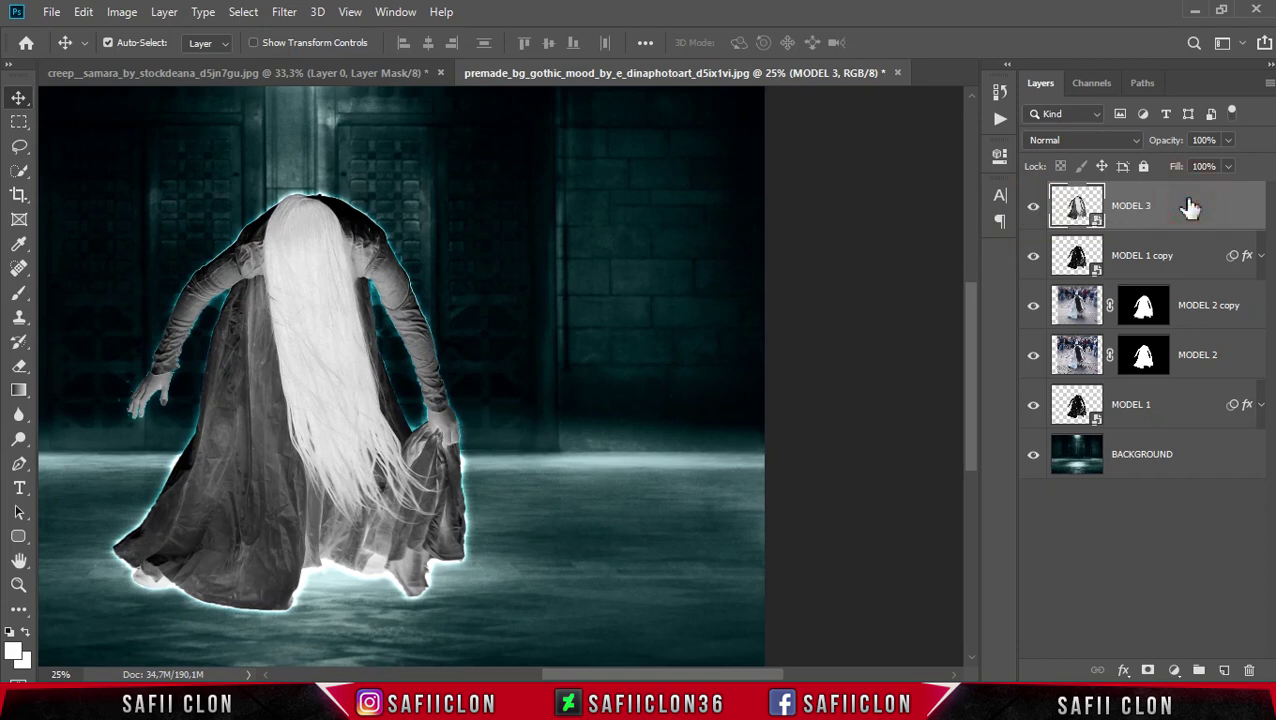
click(1229, 167)
drag(1229, 189, 1158, 183)
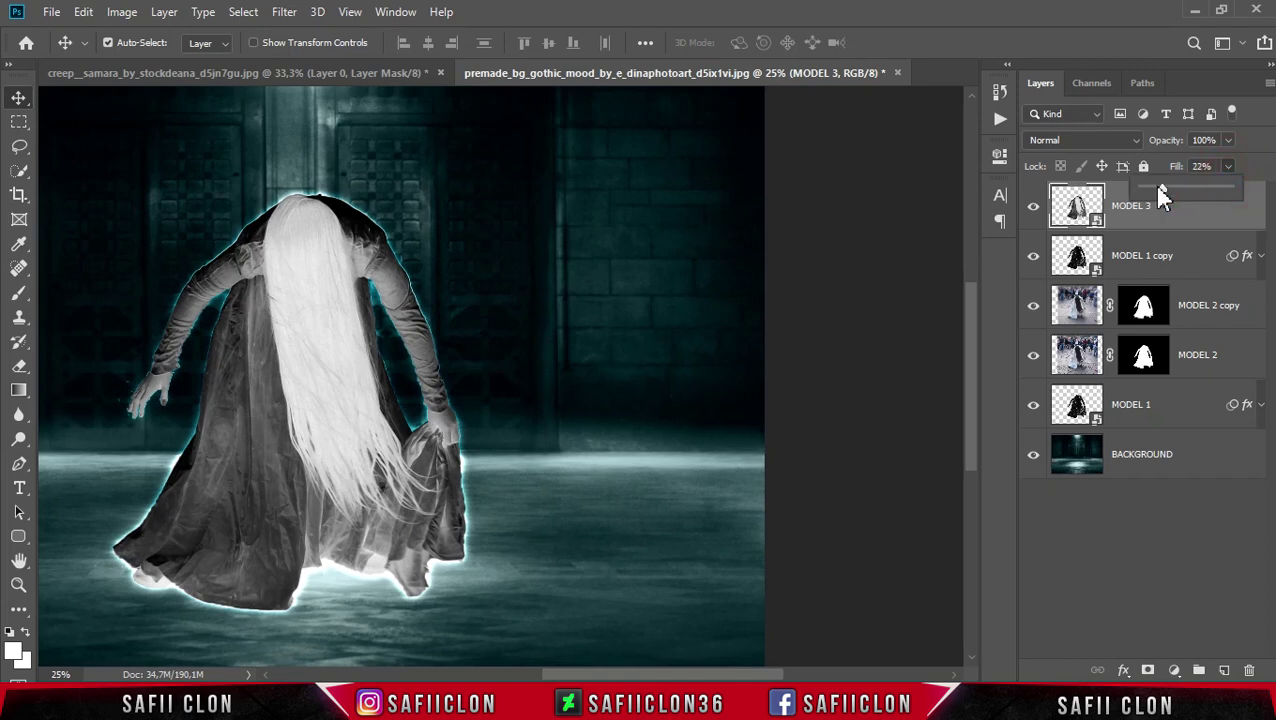
click(1229, 167)
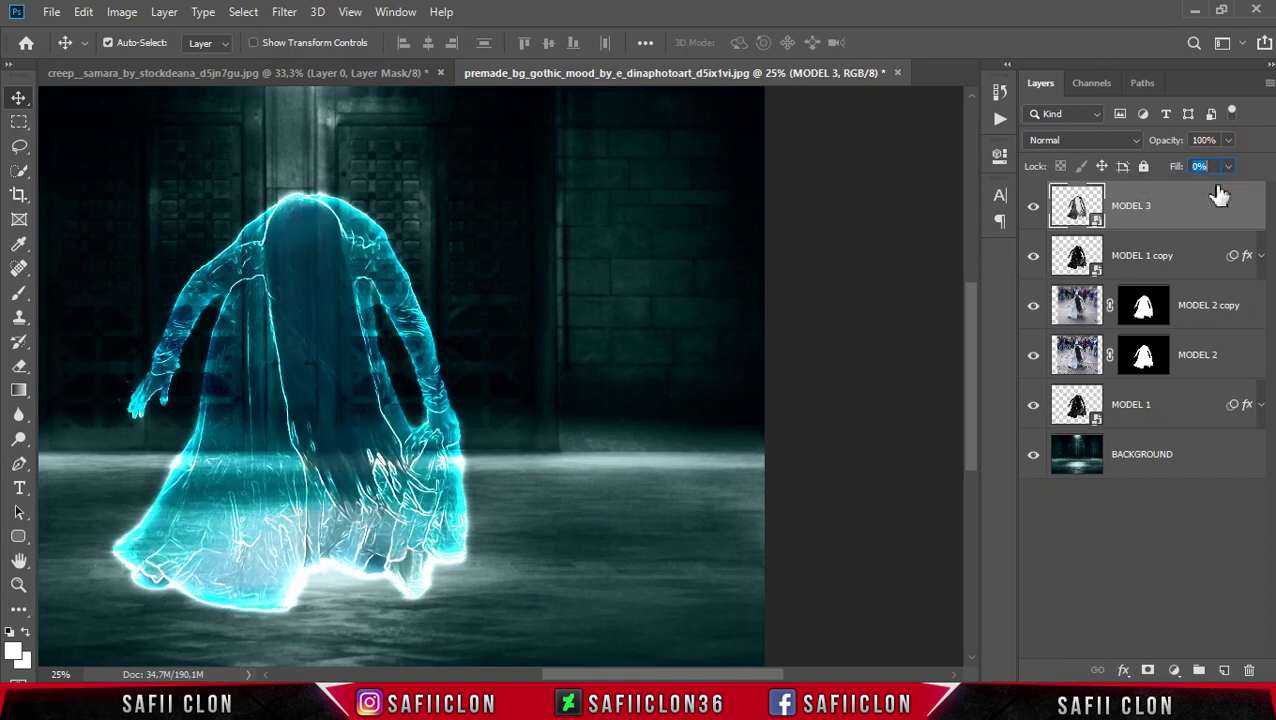
Add an Outer Glow layer style to MODEL 3 in Color Dodge mode at 32% opacity
click(1192, 203)
right_click(1190, 200)
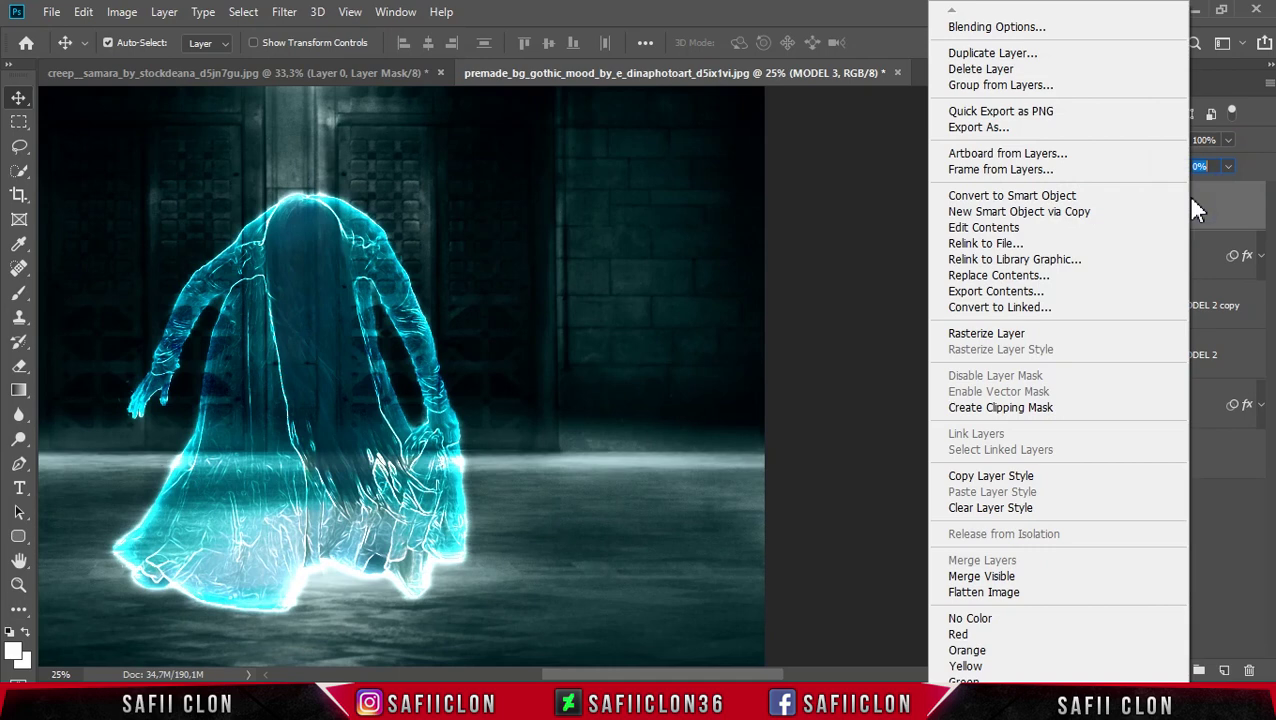
click(1008, 29)
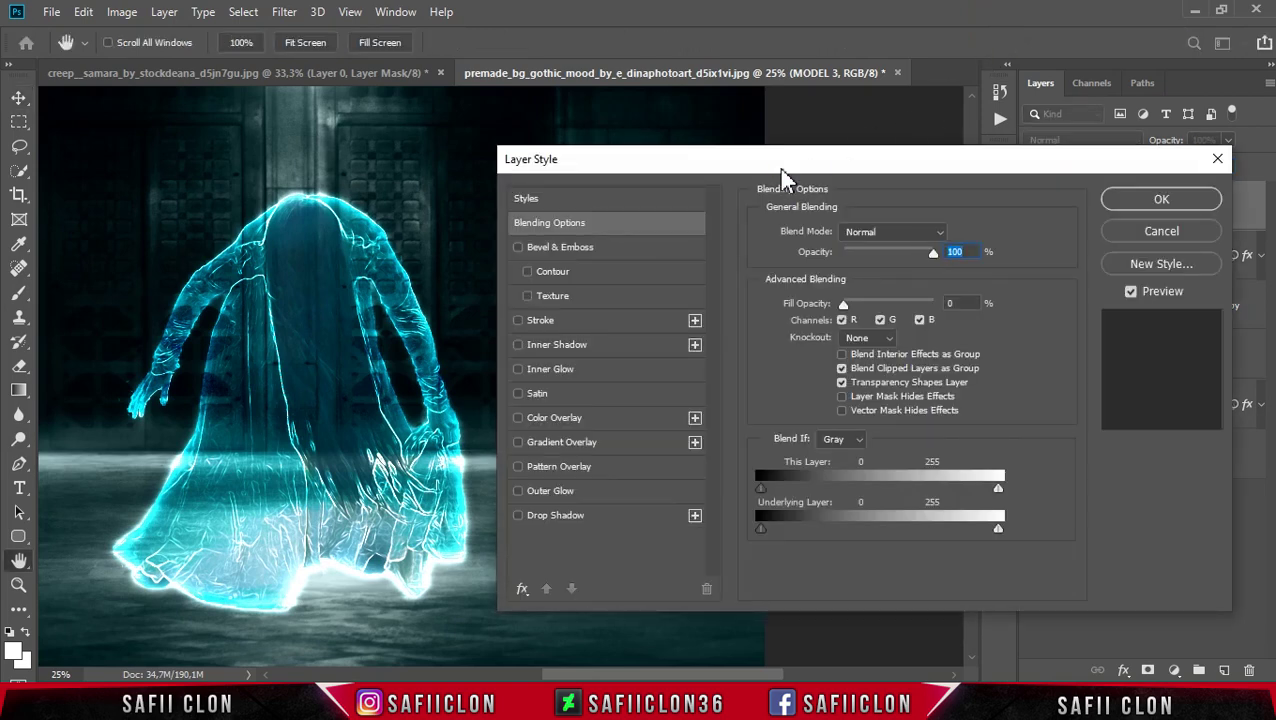
drag(786, 165, 789, 125)
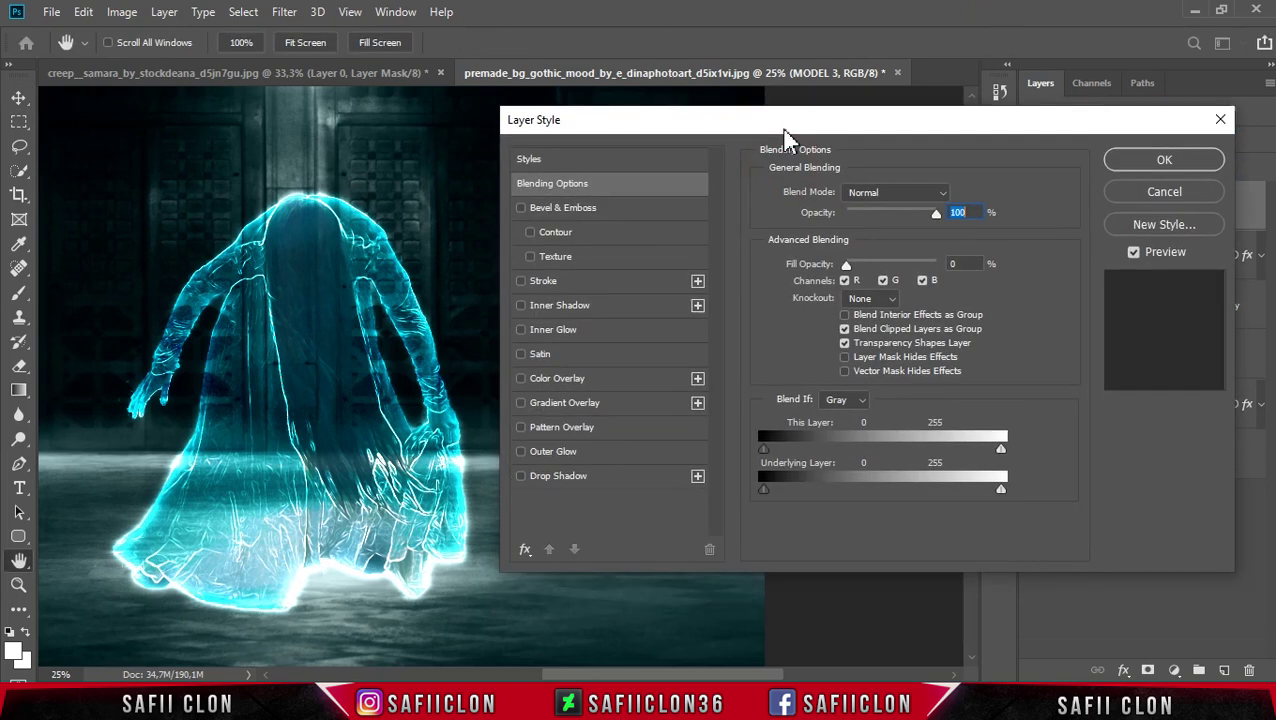
click(556, 458)
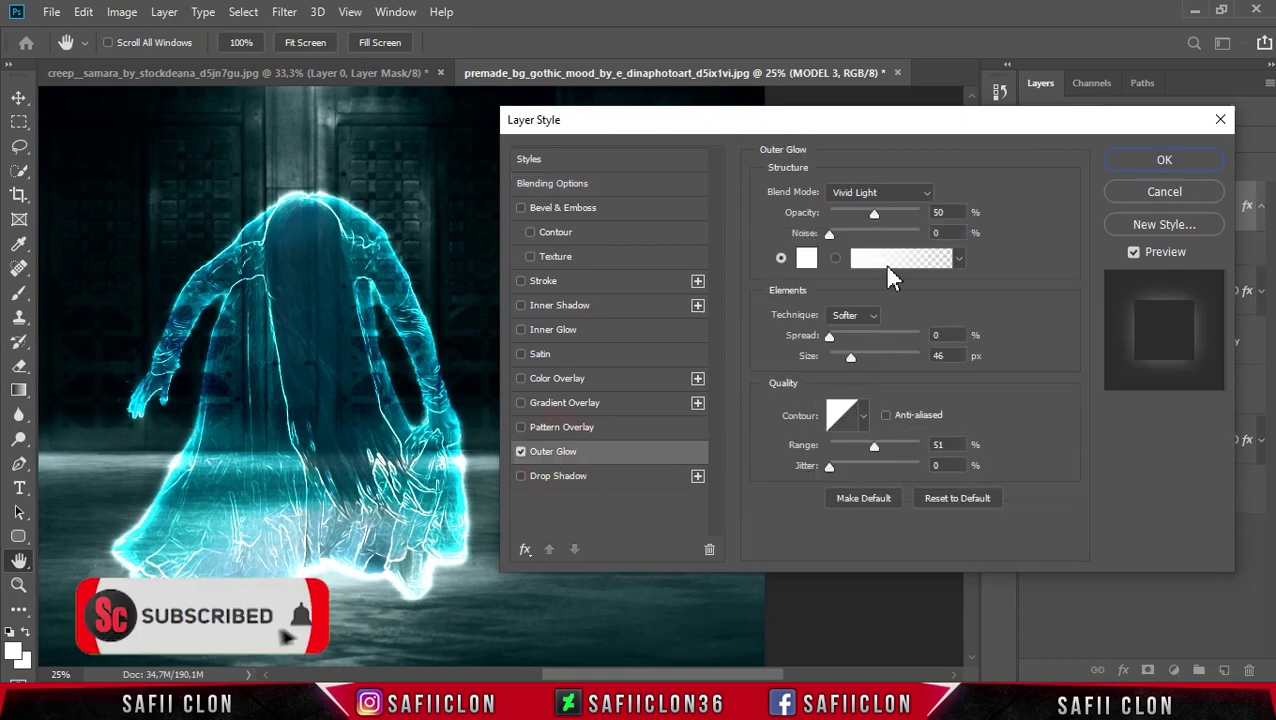
click(882, 193)
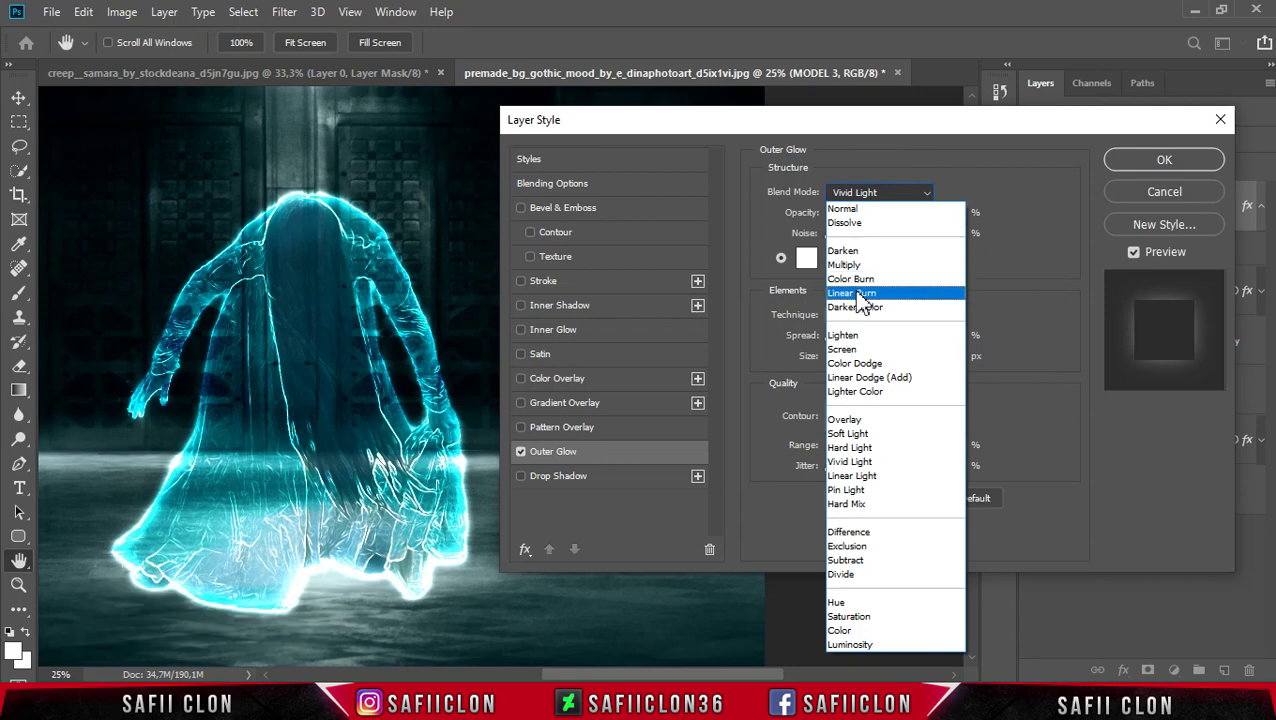
click(866, 366)
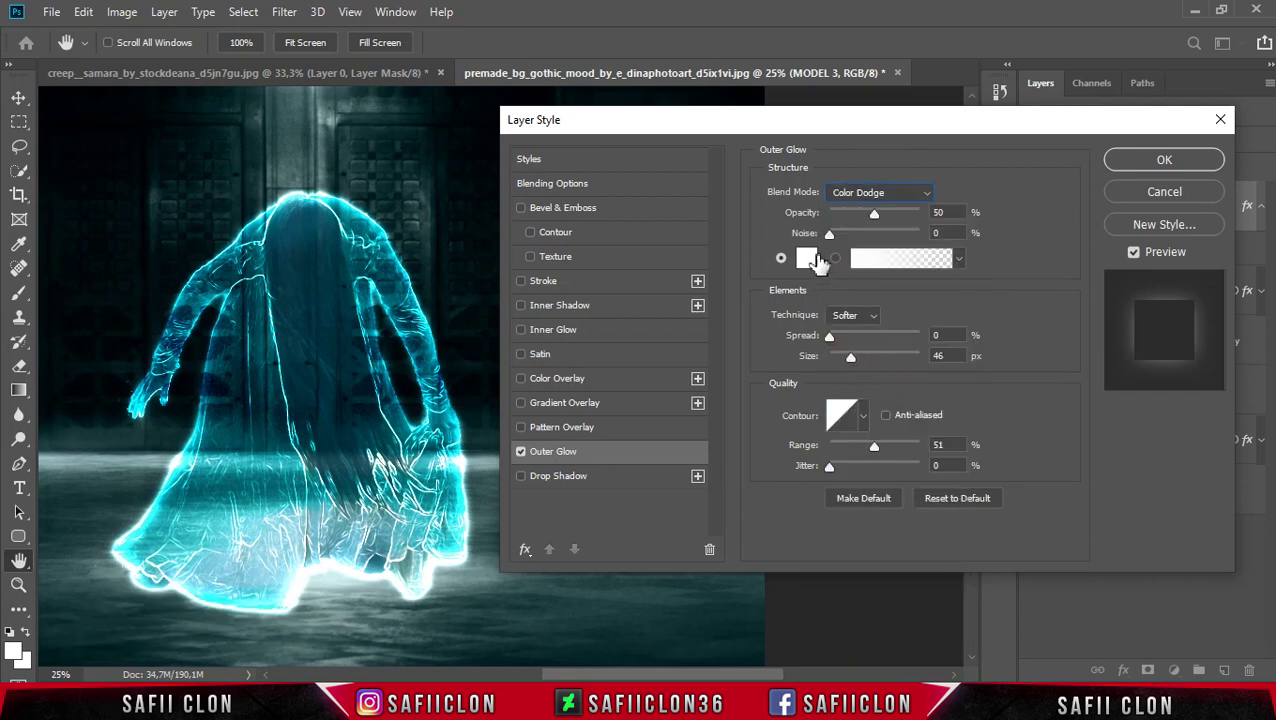
click(873, 214)
drag(874, 214, 862, 214)
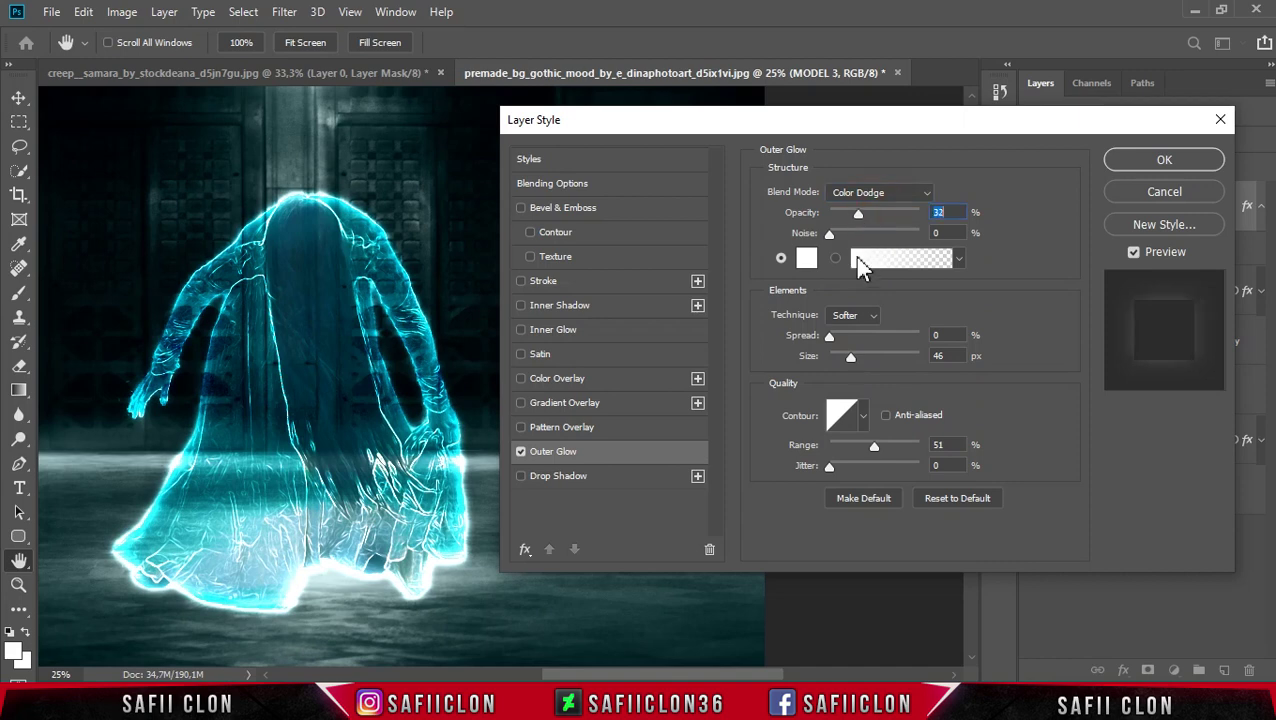
Set the Outer Glow color of MODEL 3 to cyan 00f6ff
click(807, 262)
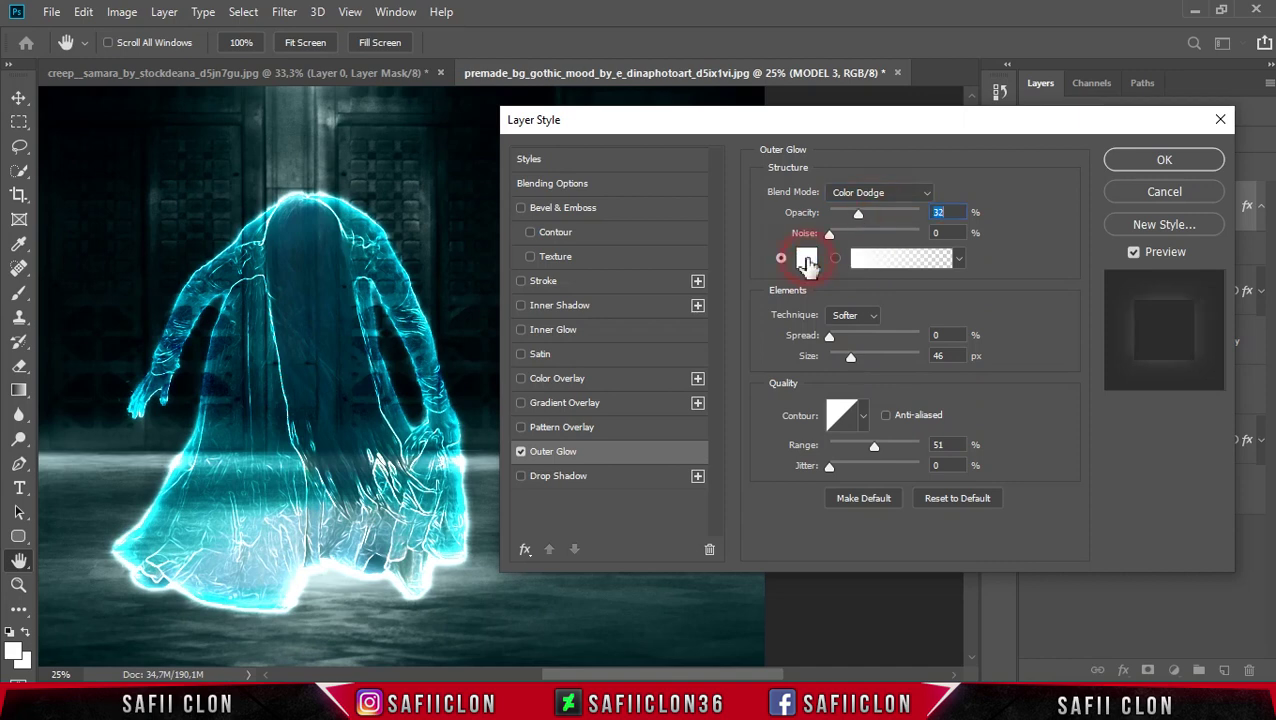
double_click(1078, 424)
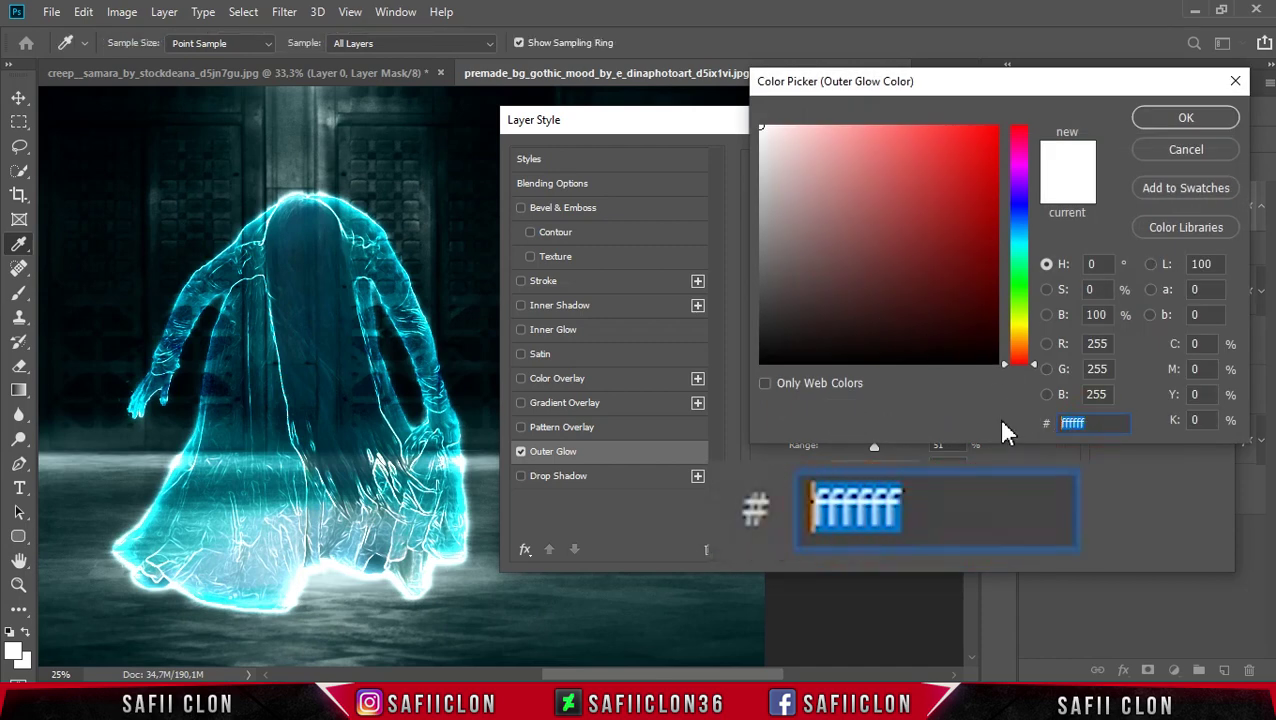
text(00f6)
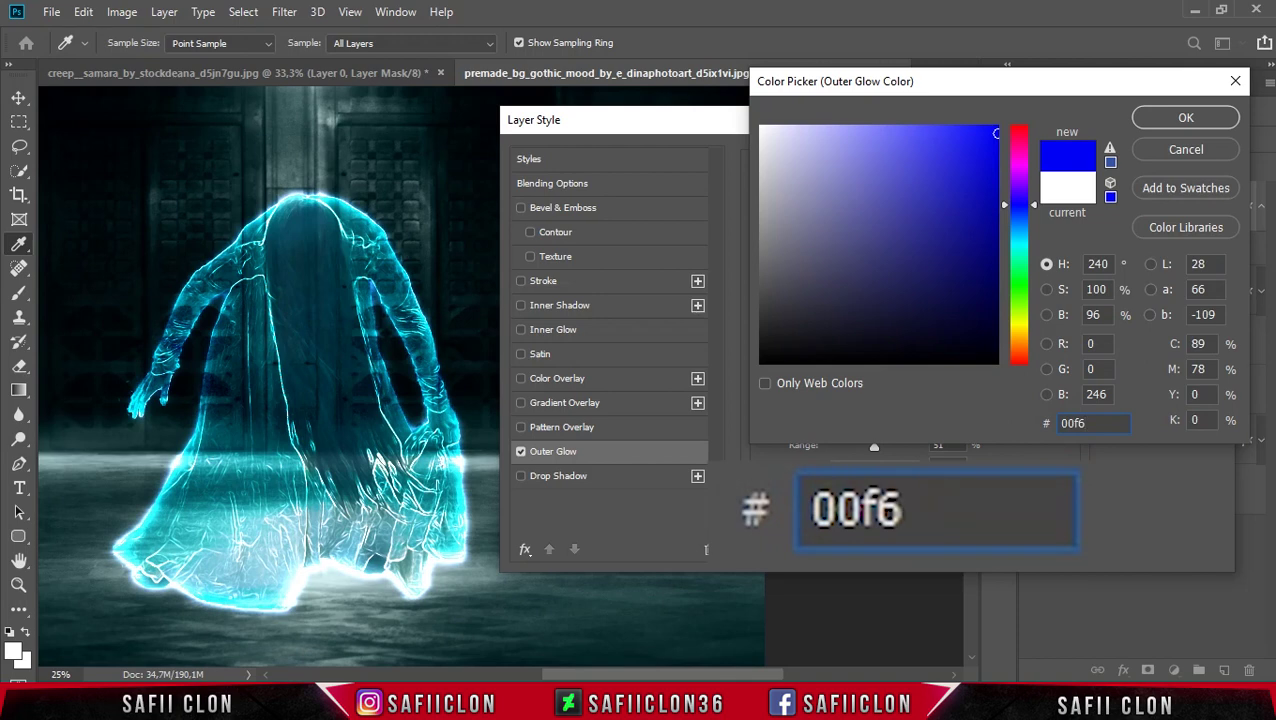
text(ff)
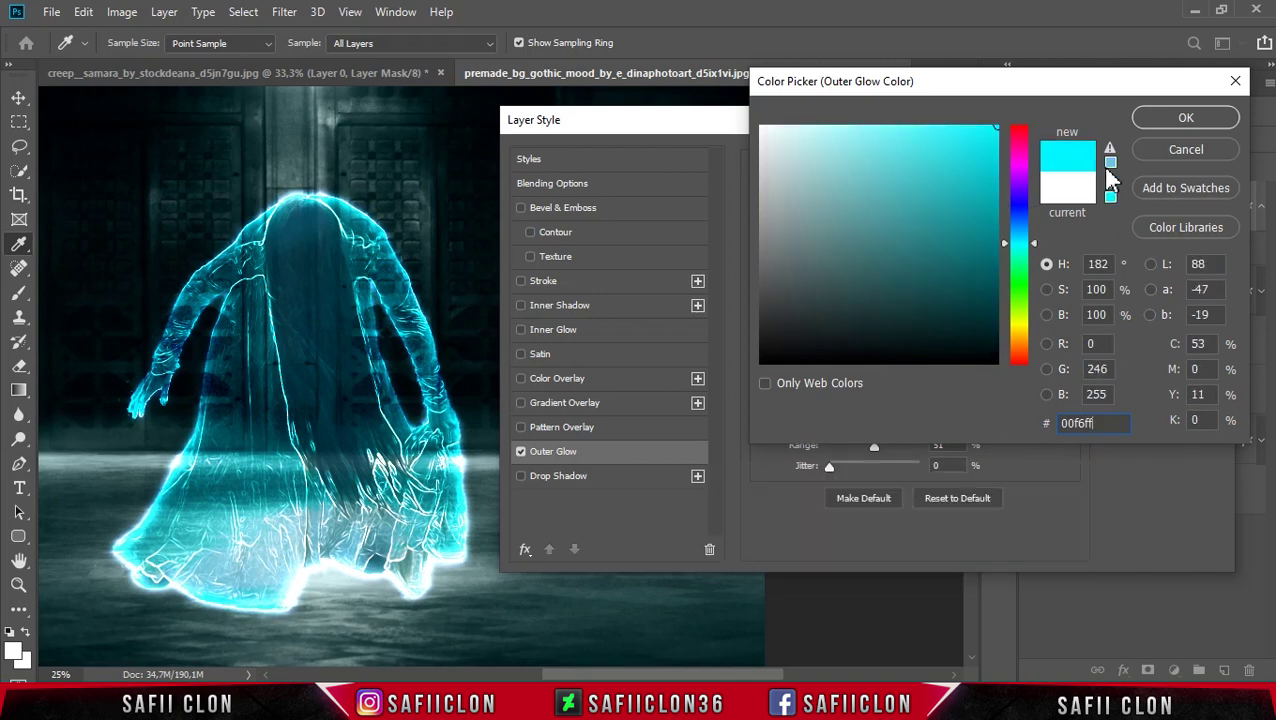
click(1150, 125)
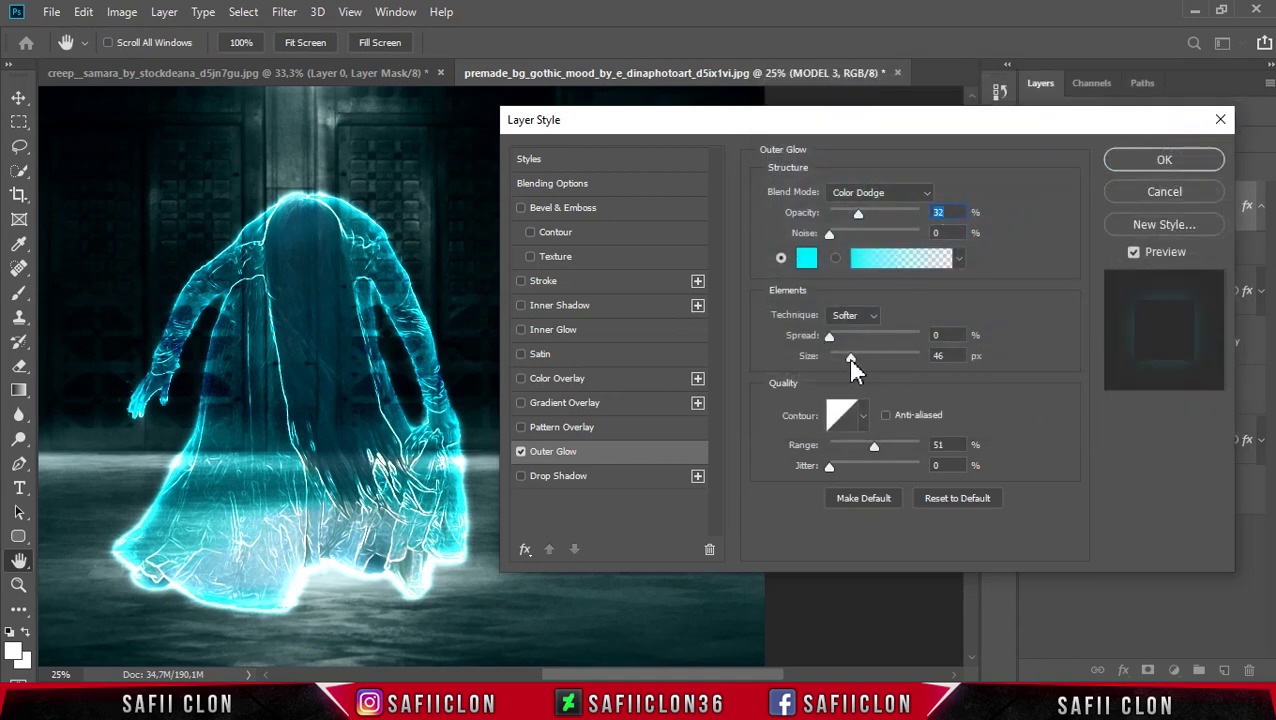
Set the Outer Glow size to 215 px and its range to 35%, and apply the layer style to MODEL 3
drag(850, 358, 893, 358)
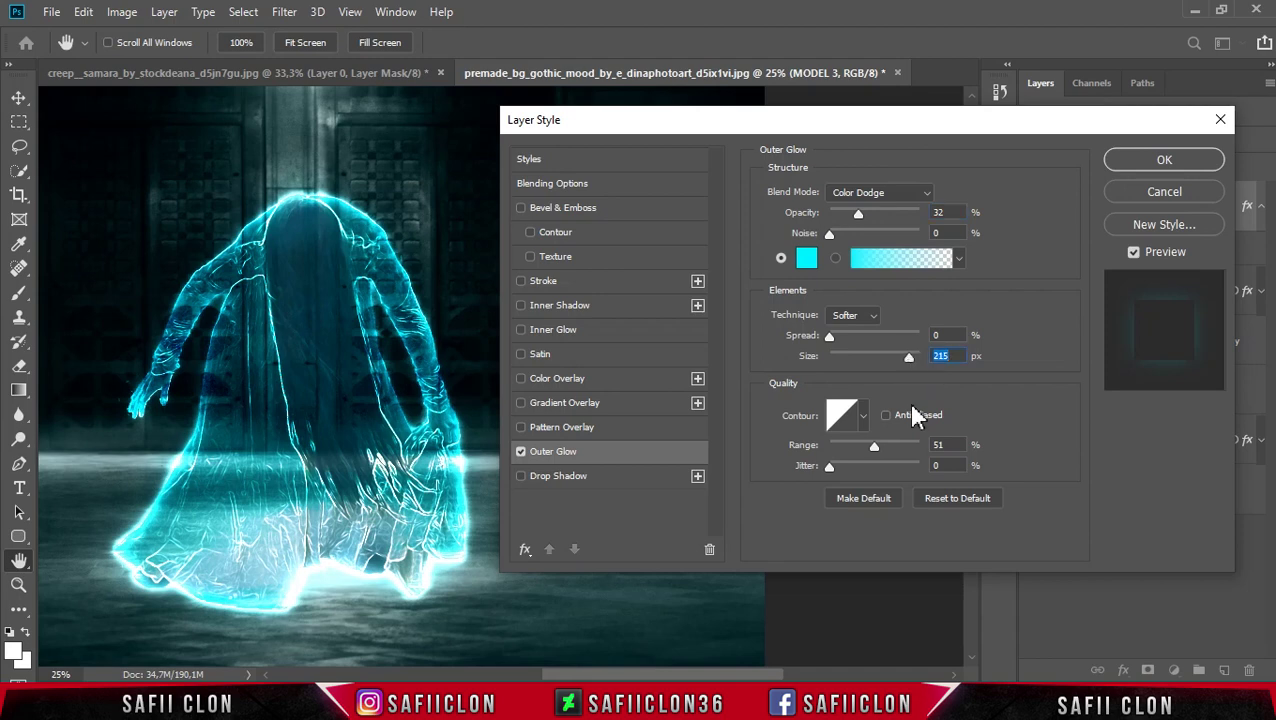
drag(870, 449, 860, 452)
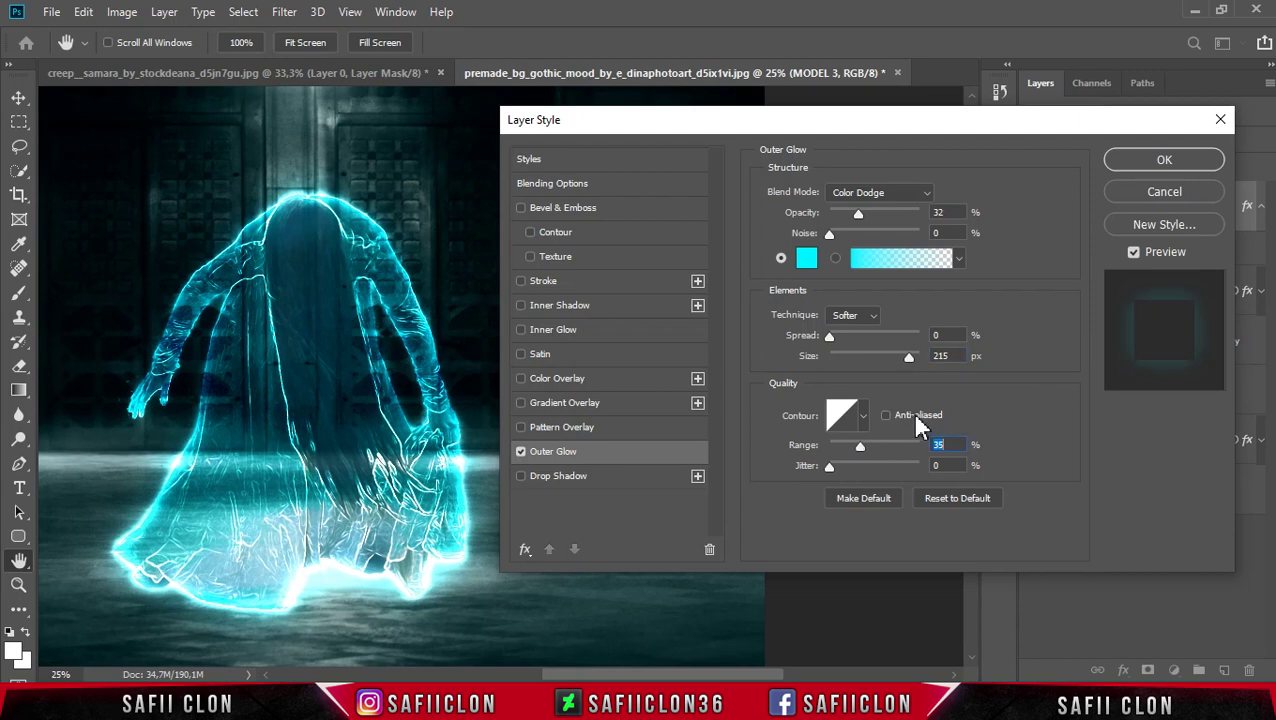
click(1138, 160)
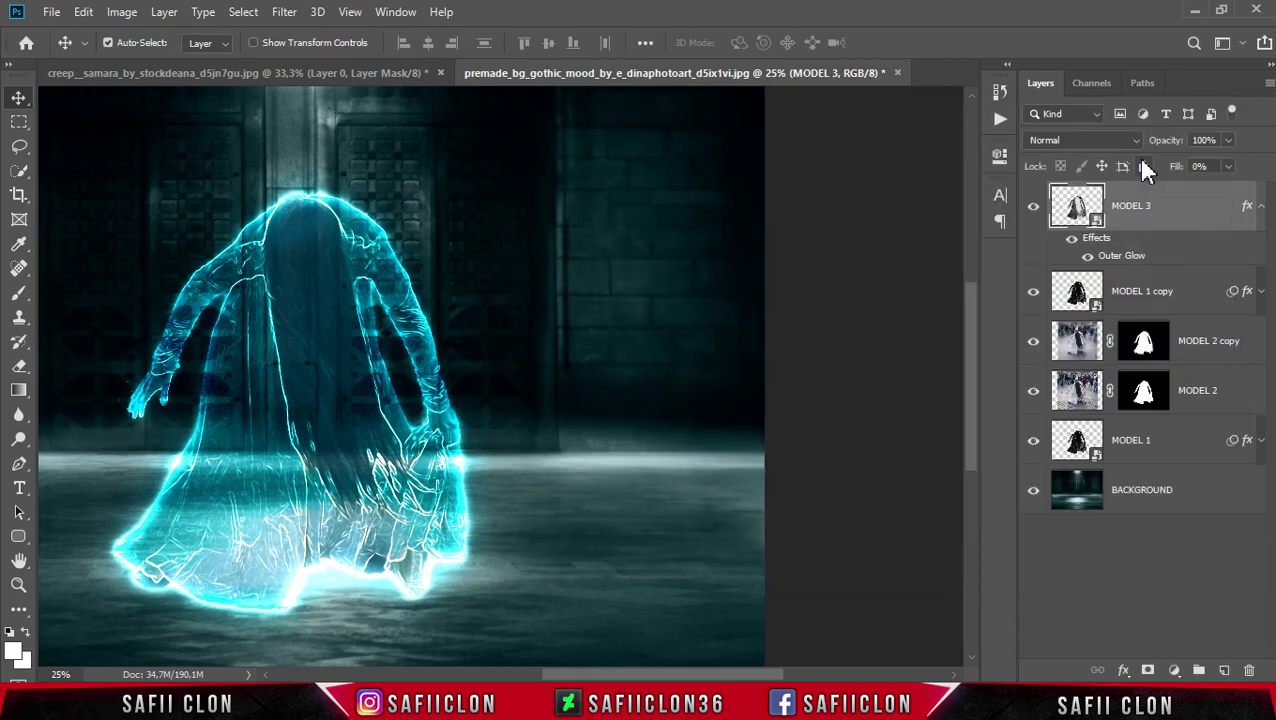
Duplicate MODEL 3 as MODEL 3 copy in the same document and collapse the effects lists of both layers
right_click(1207, 209)
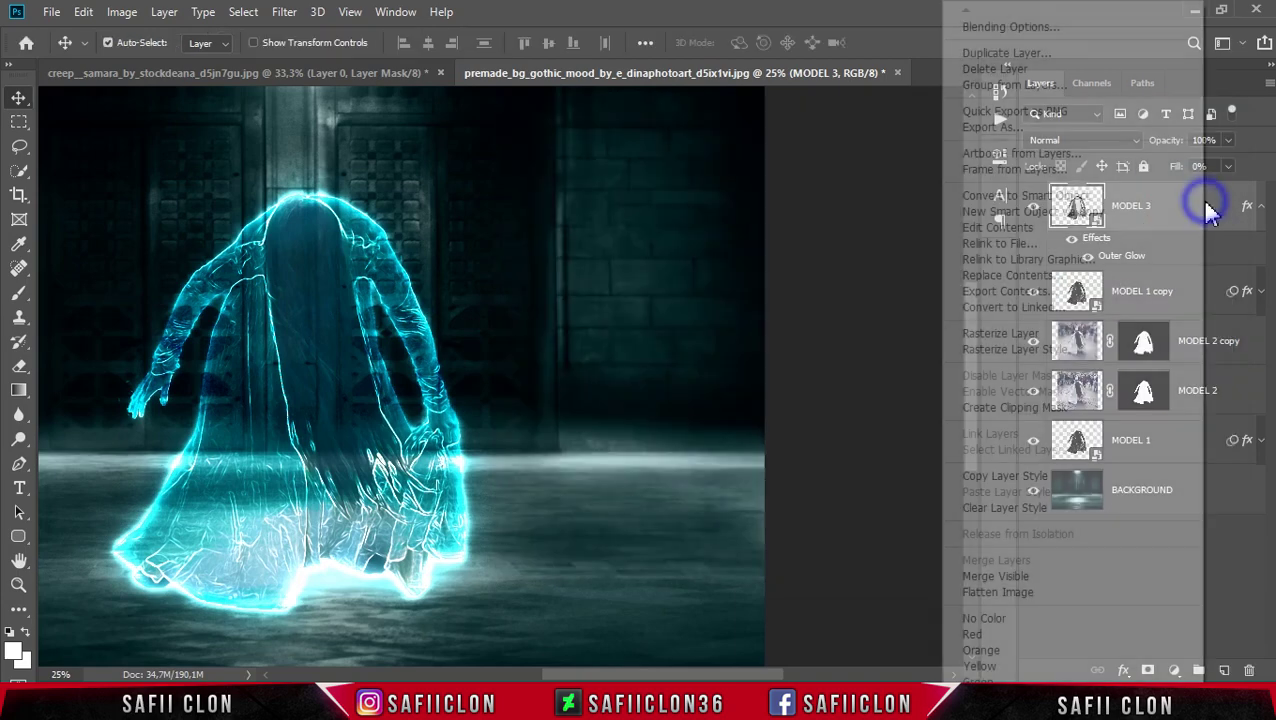
click(1031, 52)
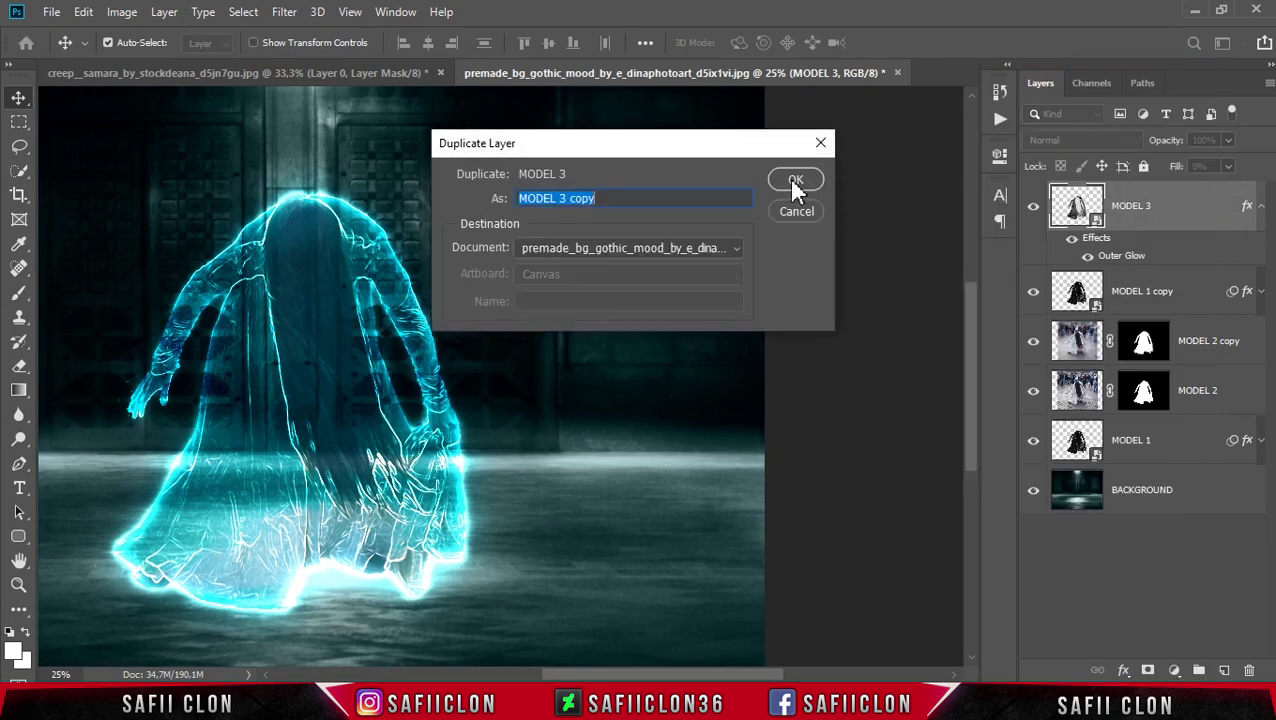
click(795, 182)
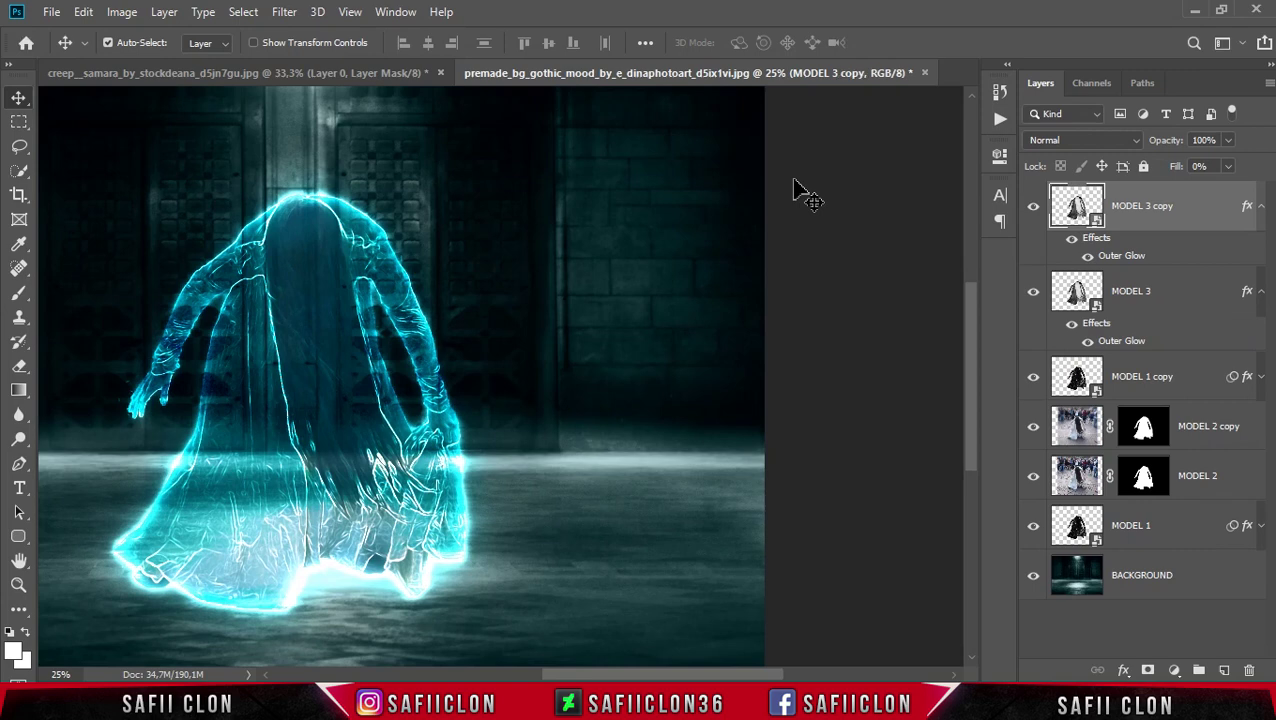
click(1259, 208)
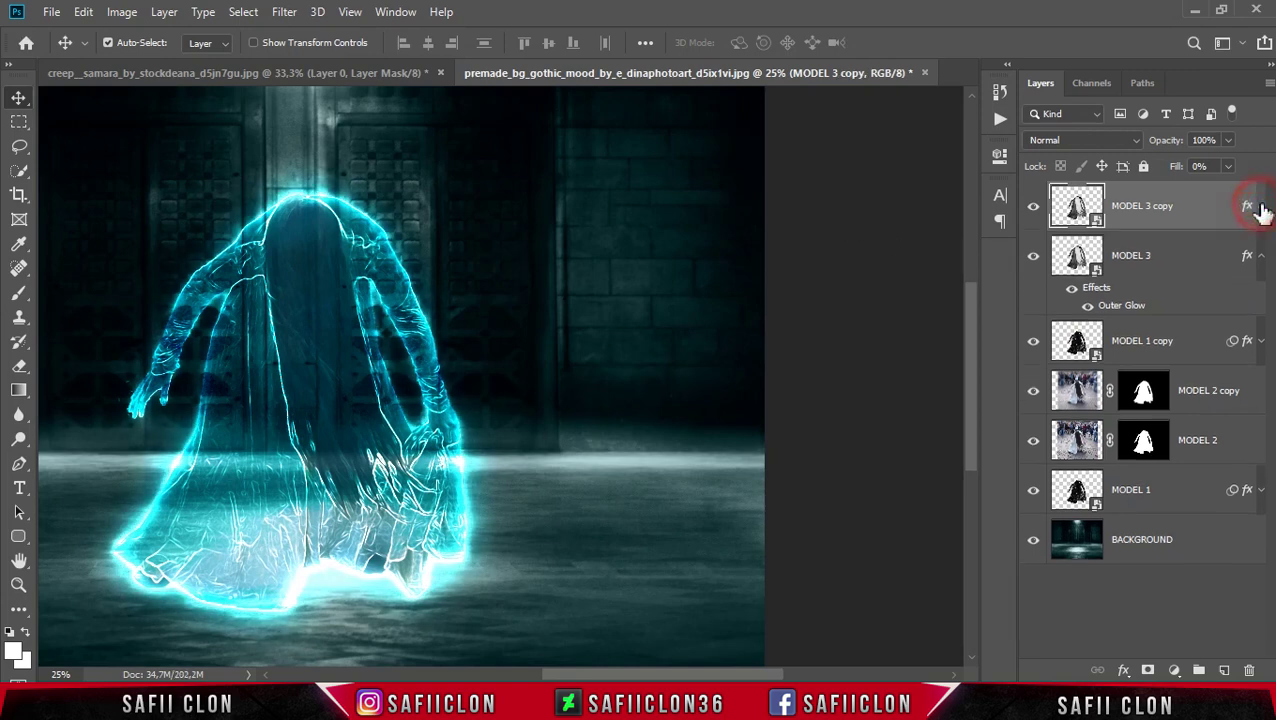
click(1261, 257)
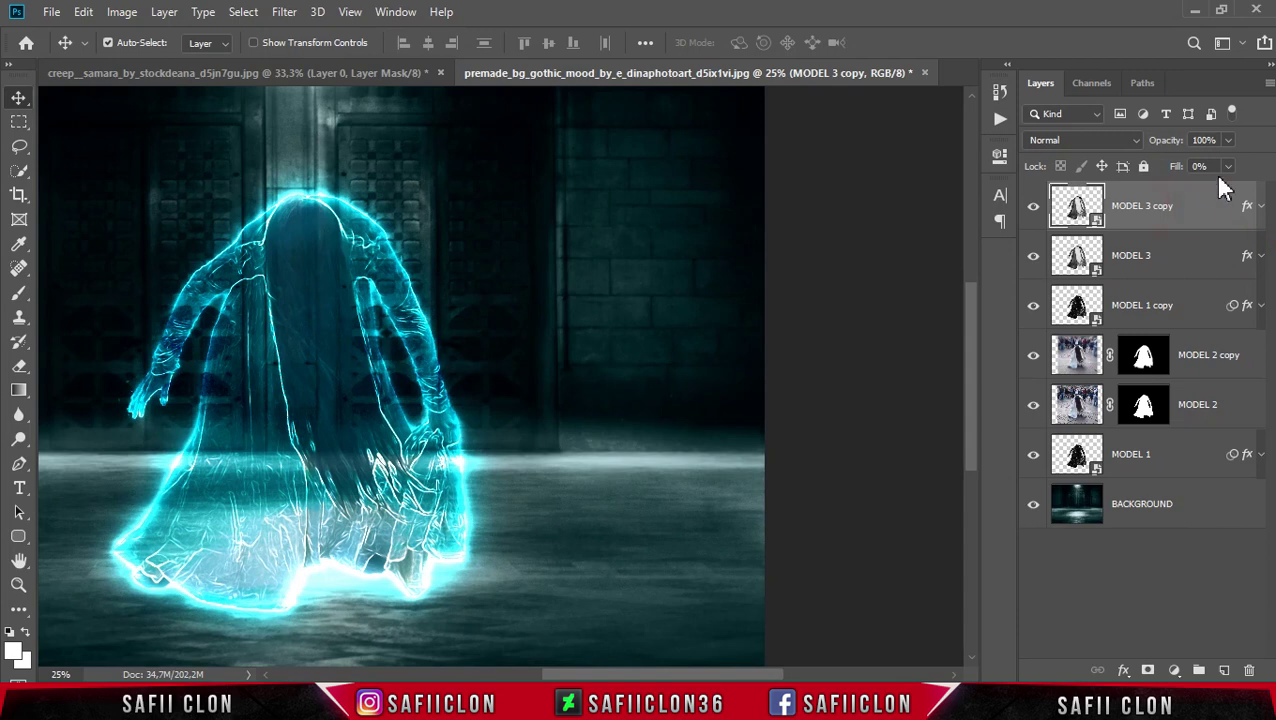
Lower the opacity of the MODEL 3 copy layer to 71%
click(1230, 141)
drag(1224, 163, 1200, 160)
click(1250, 152)
click(1203, 200)
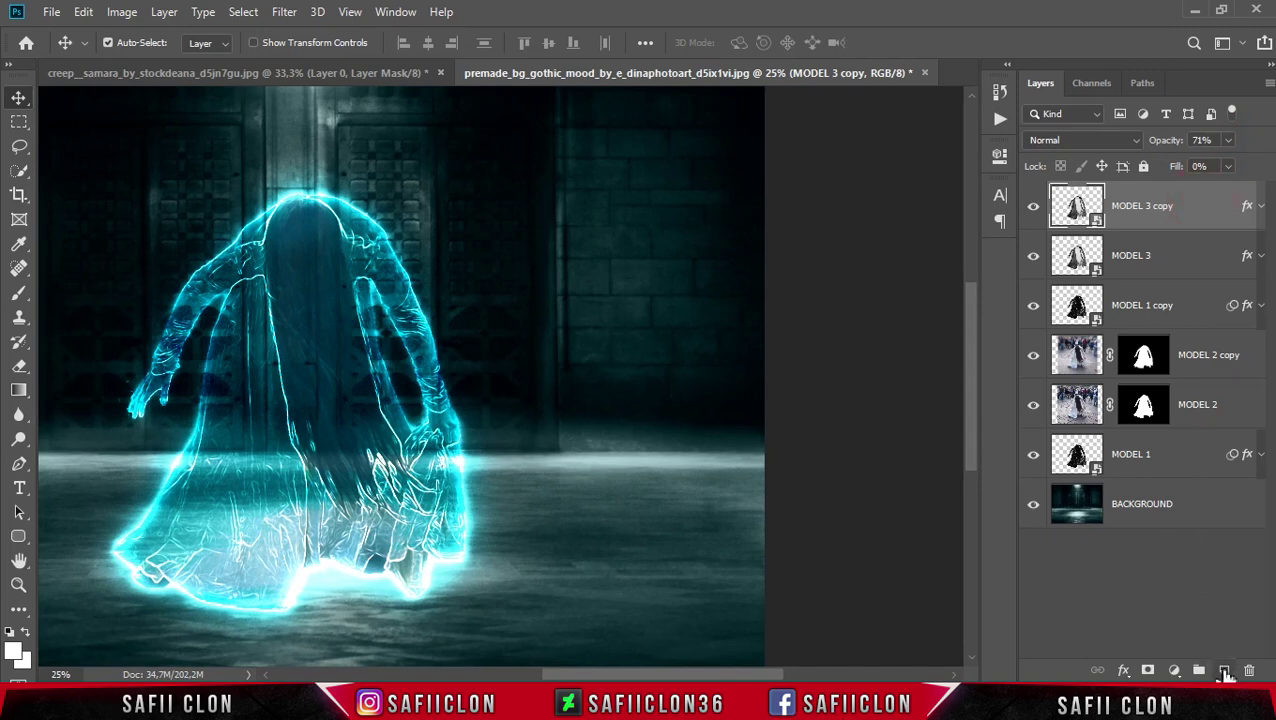
Add a new empty layer above MODEL 3 copy and name it MIST
click(1222, 669)
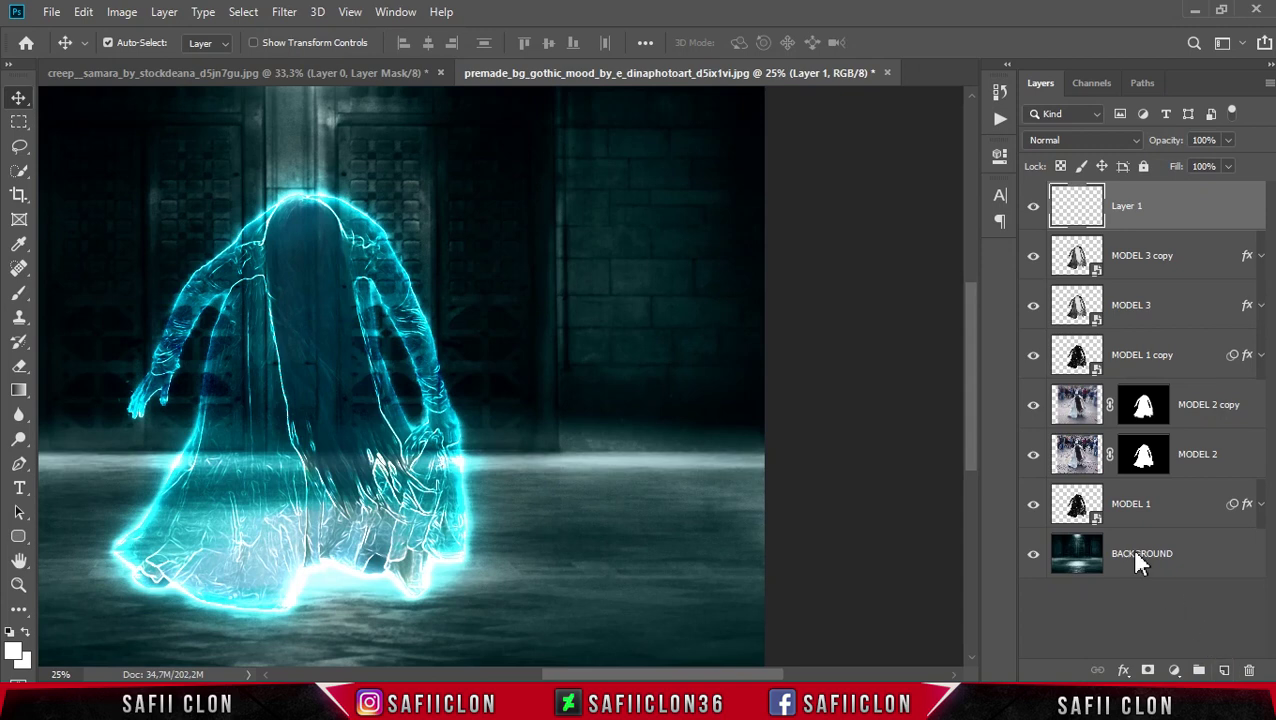
click(1128, 210)
double_click(1128, 210)
text(MIST)
click(1193, 200)
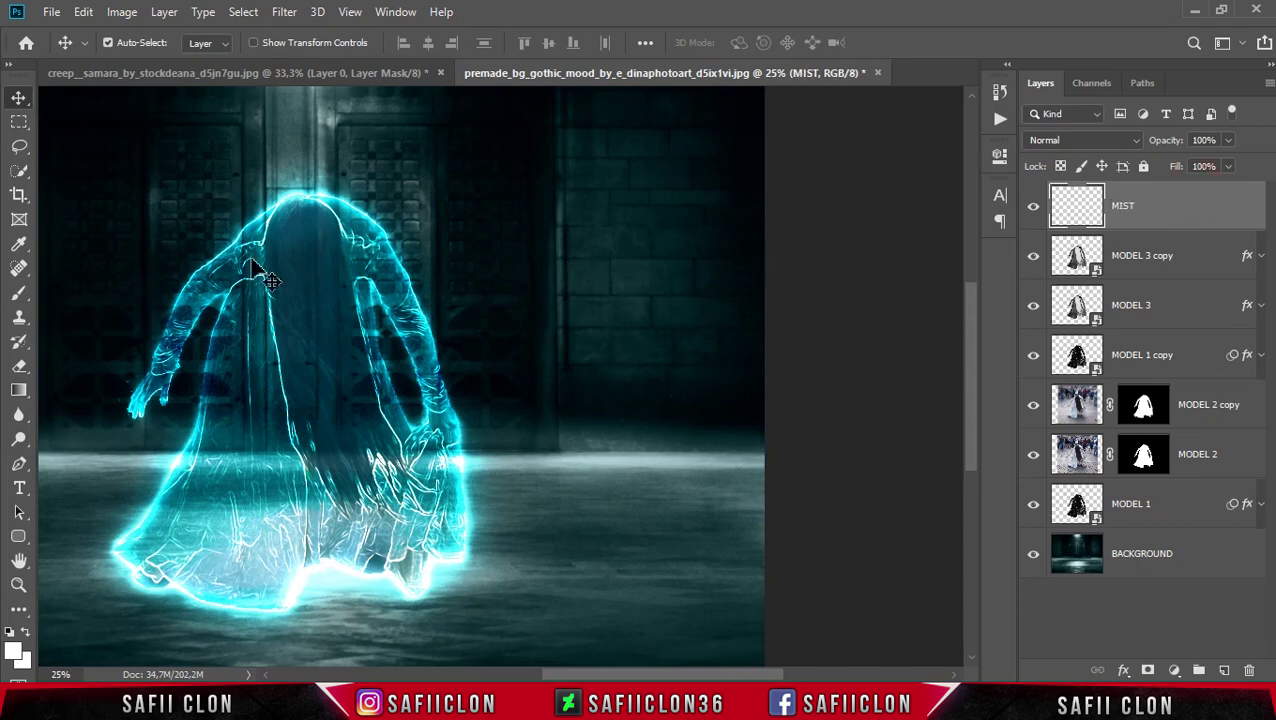
Load the AdonihsBrushes set from the Ghost folder into the Brush tool's presets with the Preset Manager
click(19, 295)
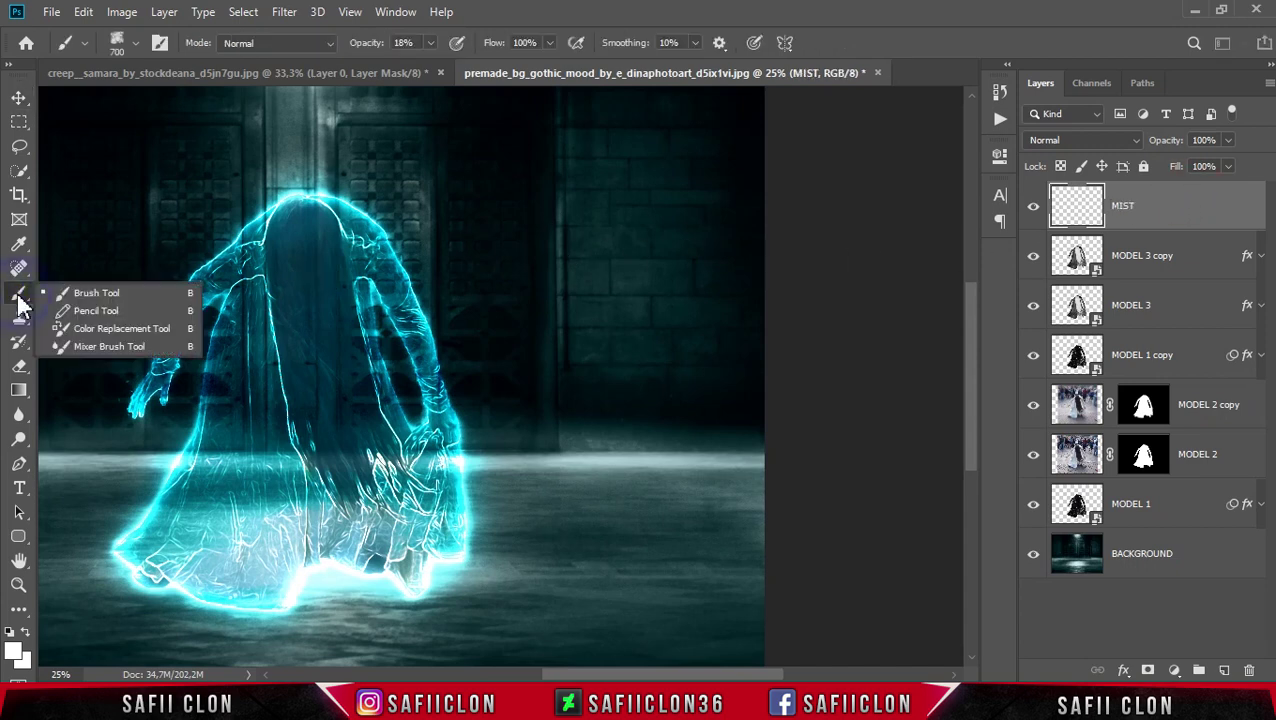
click(112, 294)
click(136, 45)
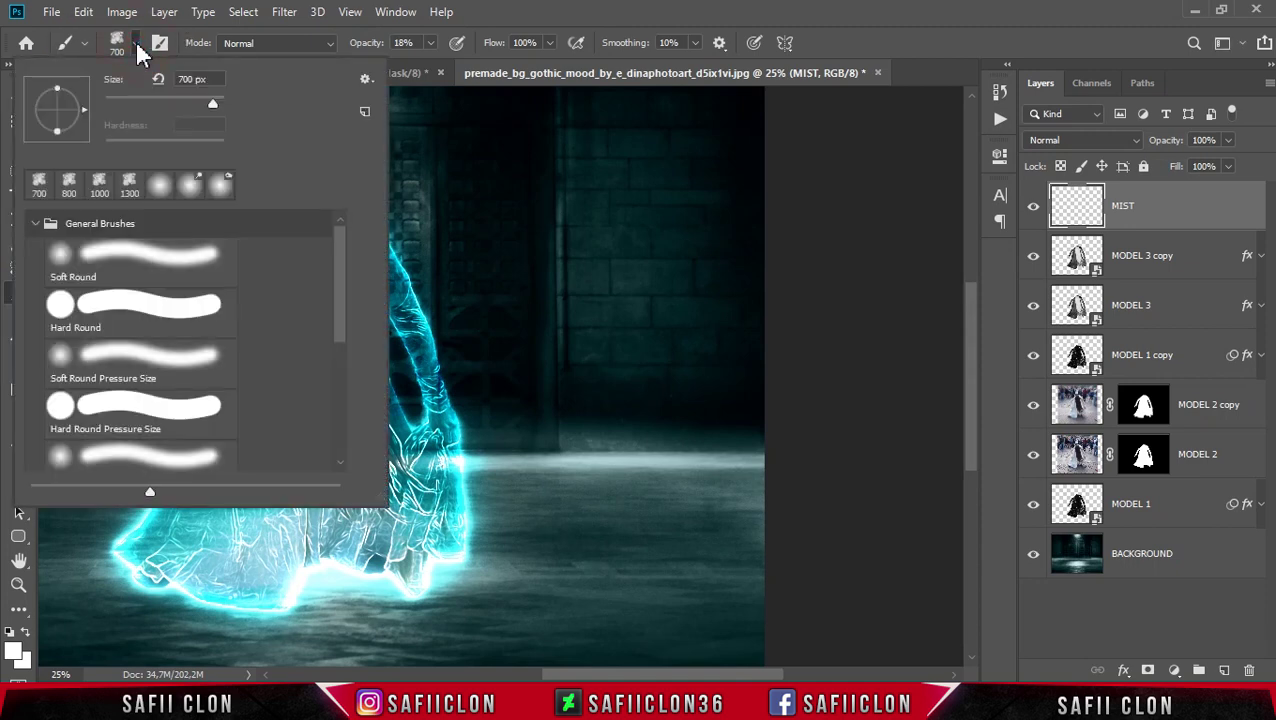
click(366, 80)
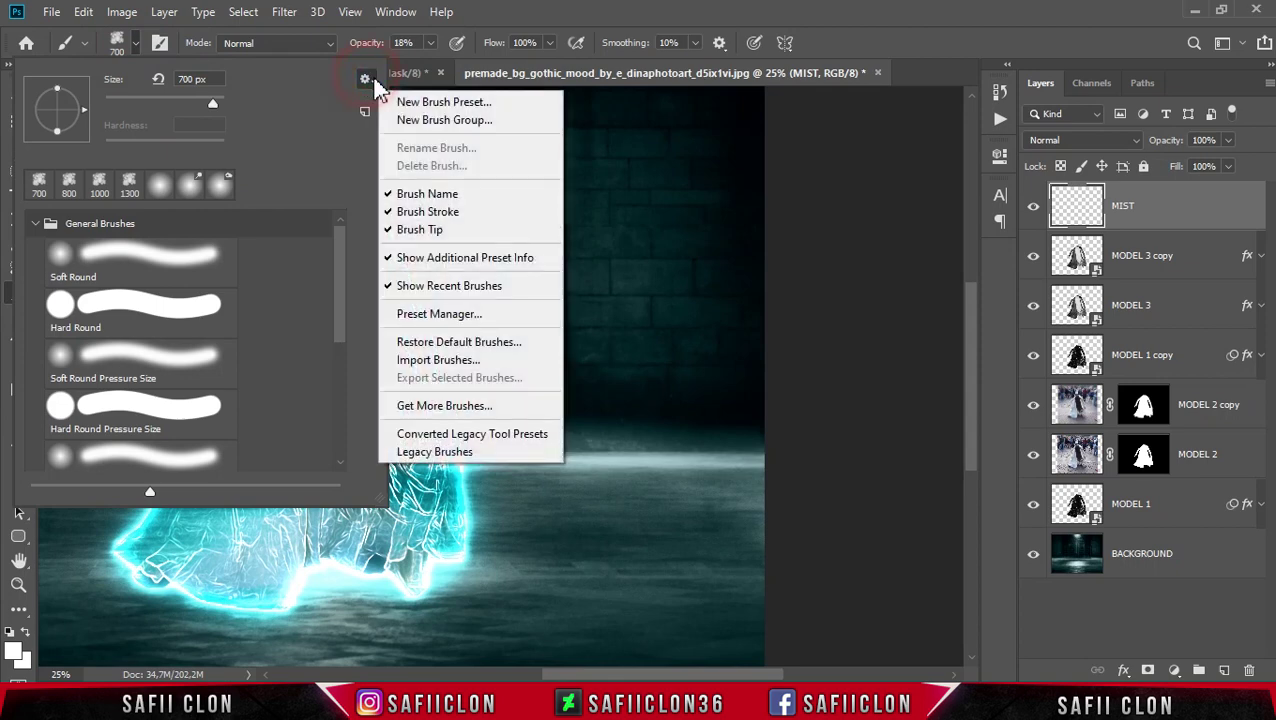
click(458, 312)
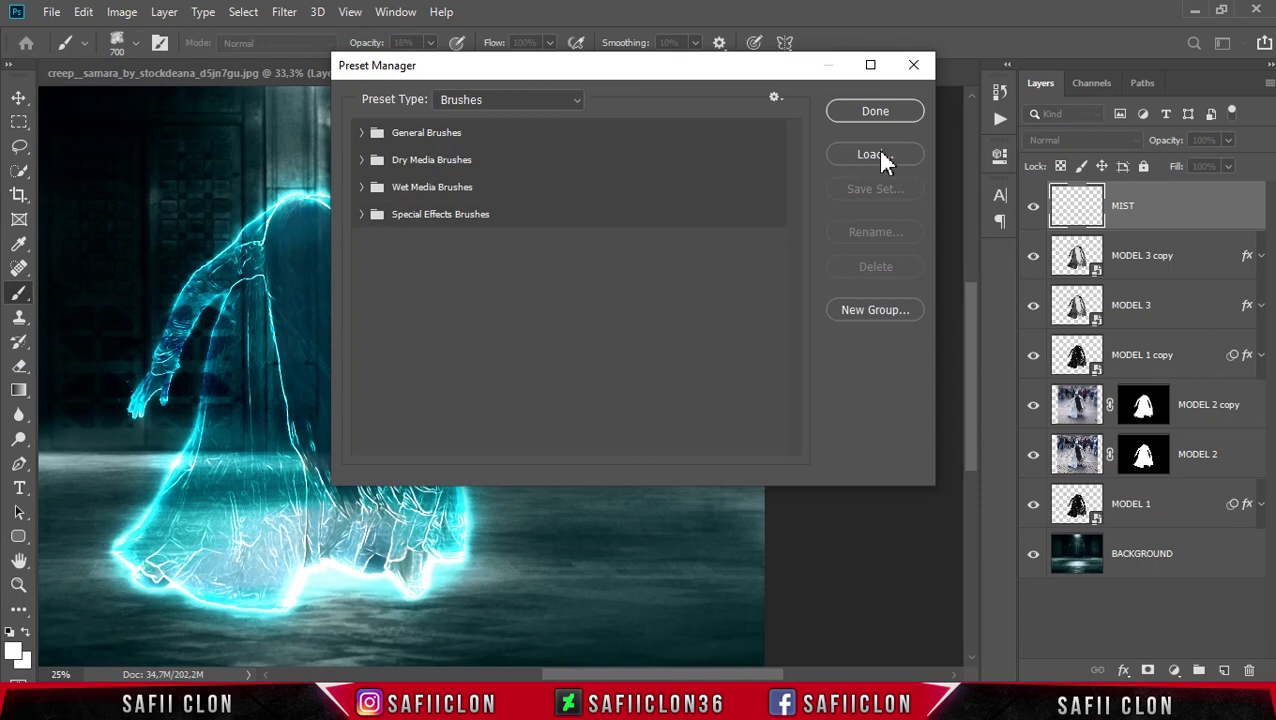
click(874, 155)
click(874, 155)
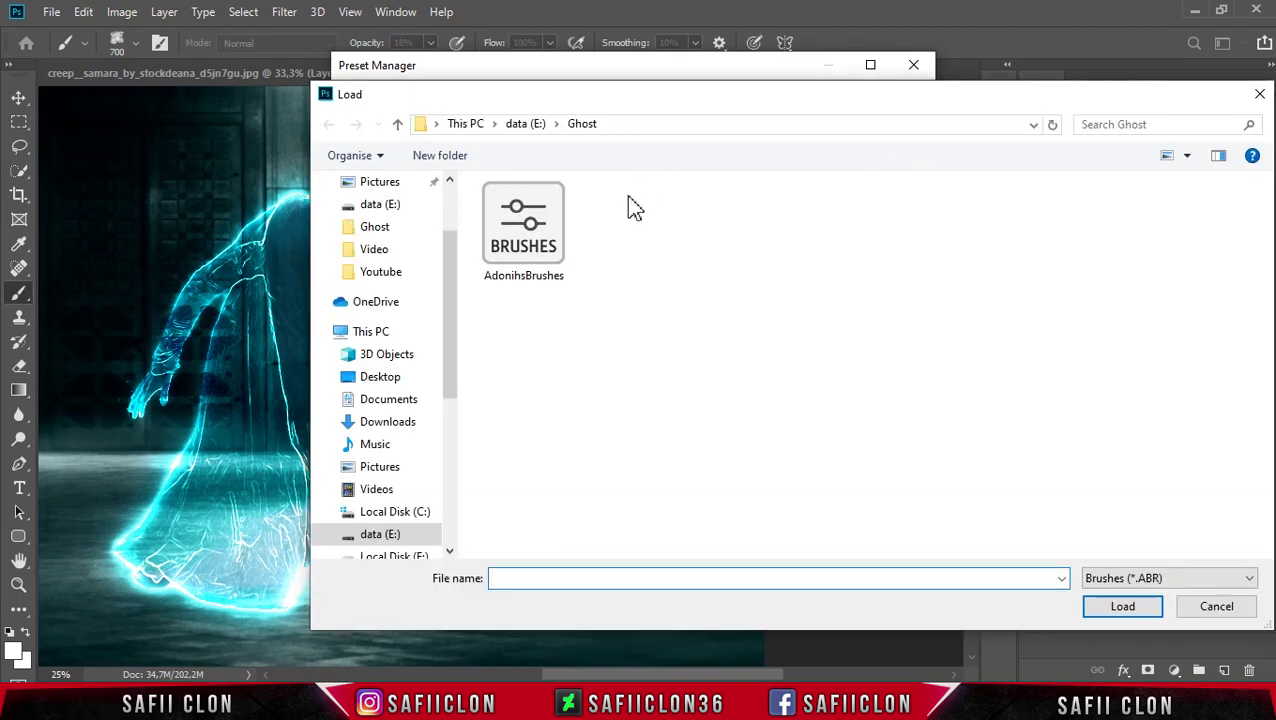
click(530, 240)
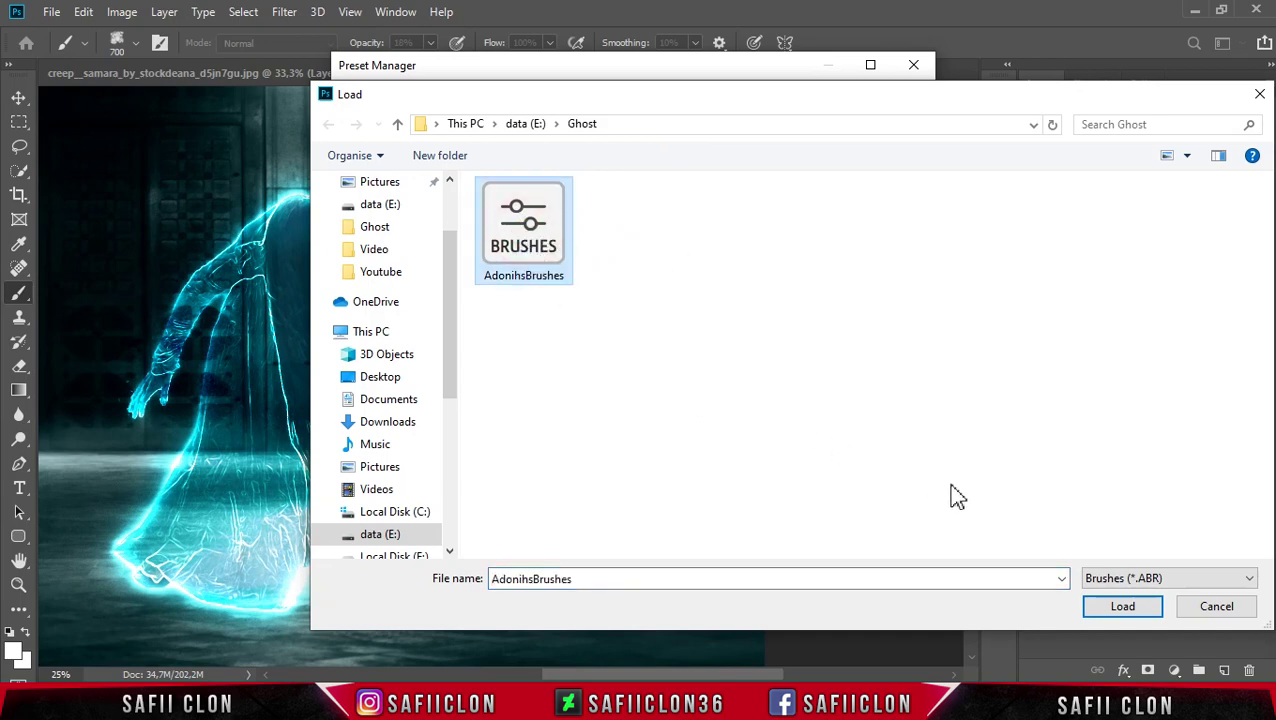
click(1116, 612)
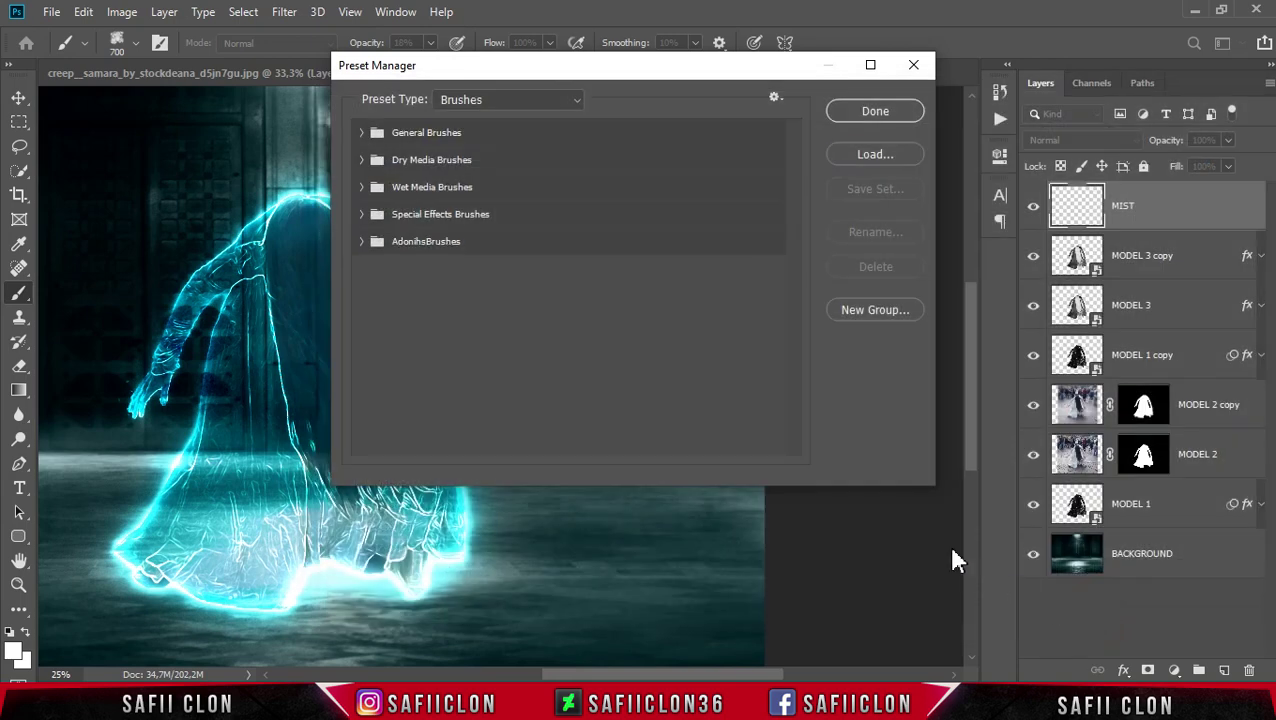
click(500, 244)
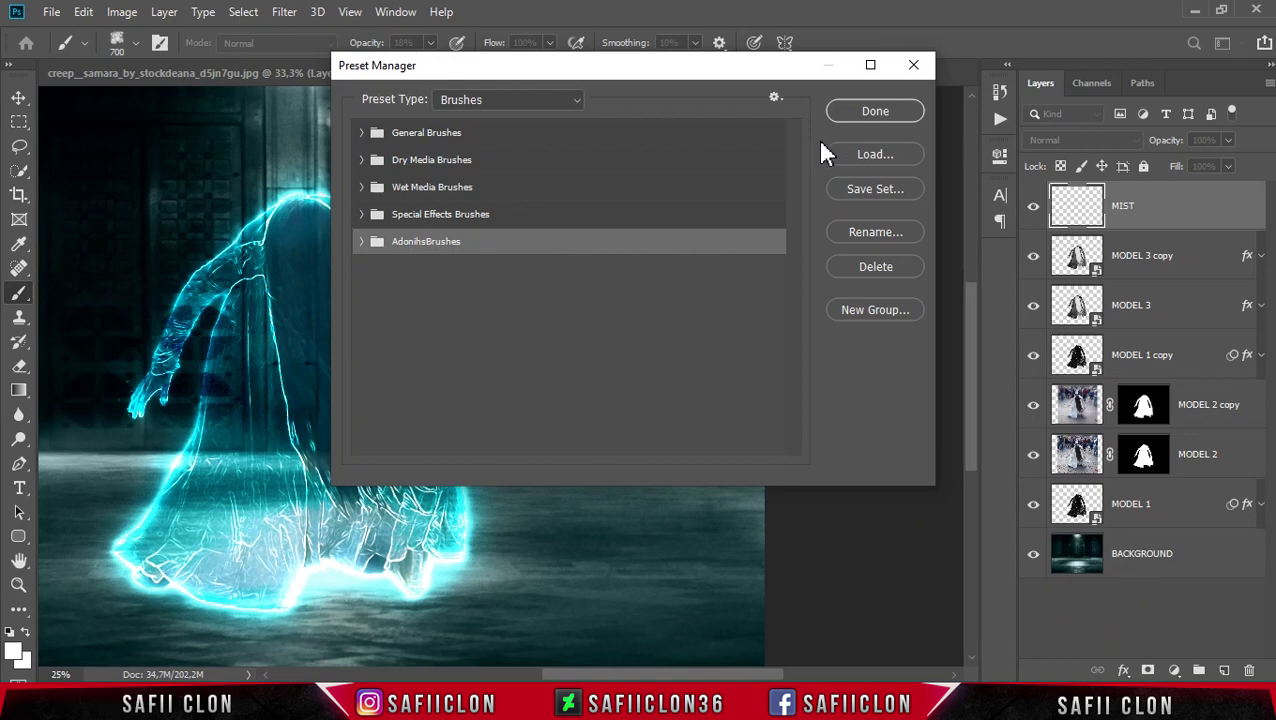
click(875, 112)
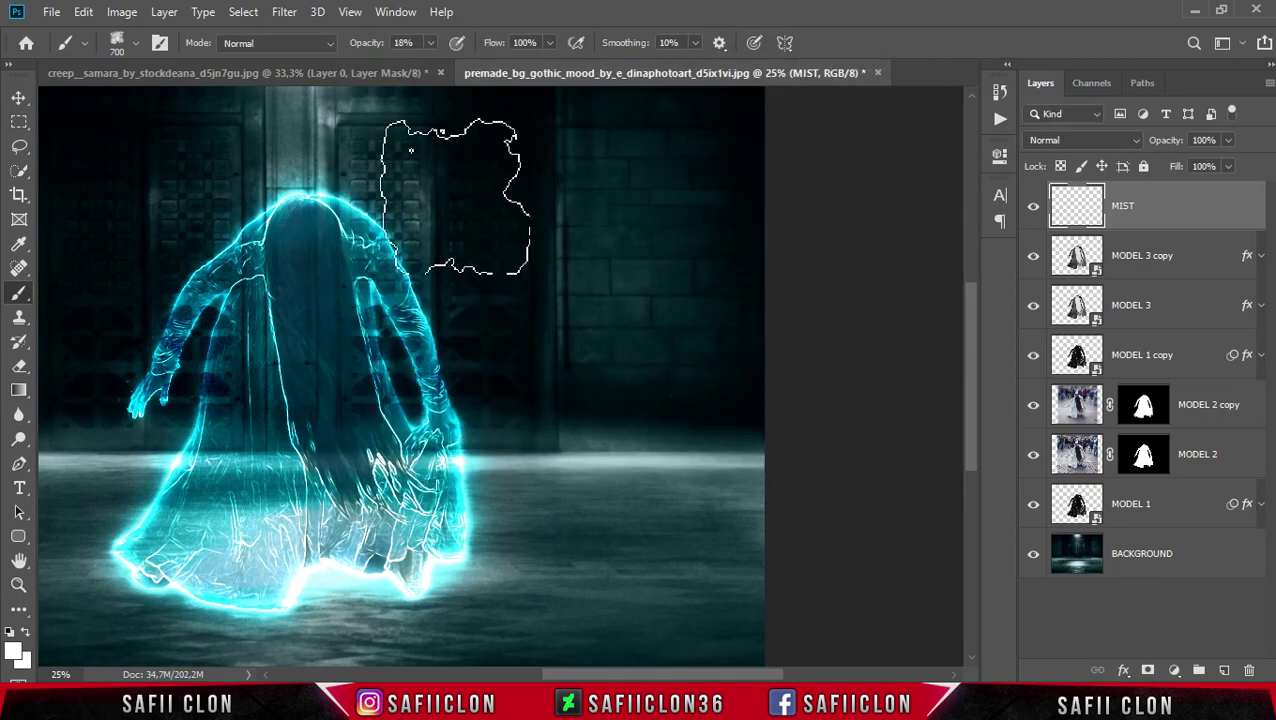
Choose the CLOD 3 brush from the AdonihsBrushes group and reduce its size to 385 px
click(137, 44)
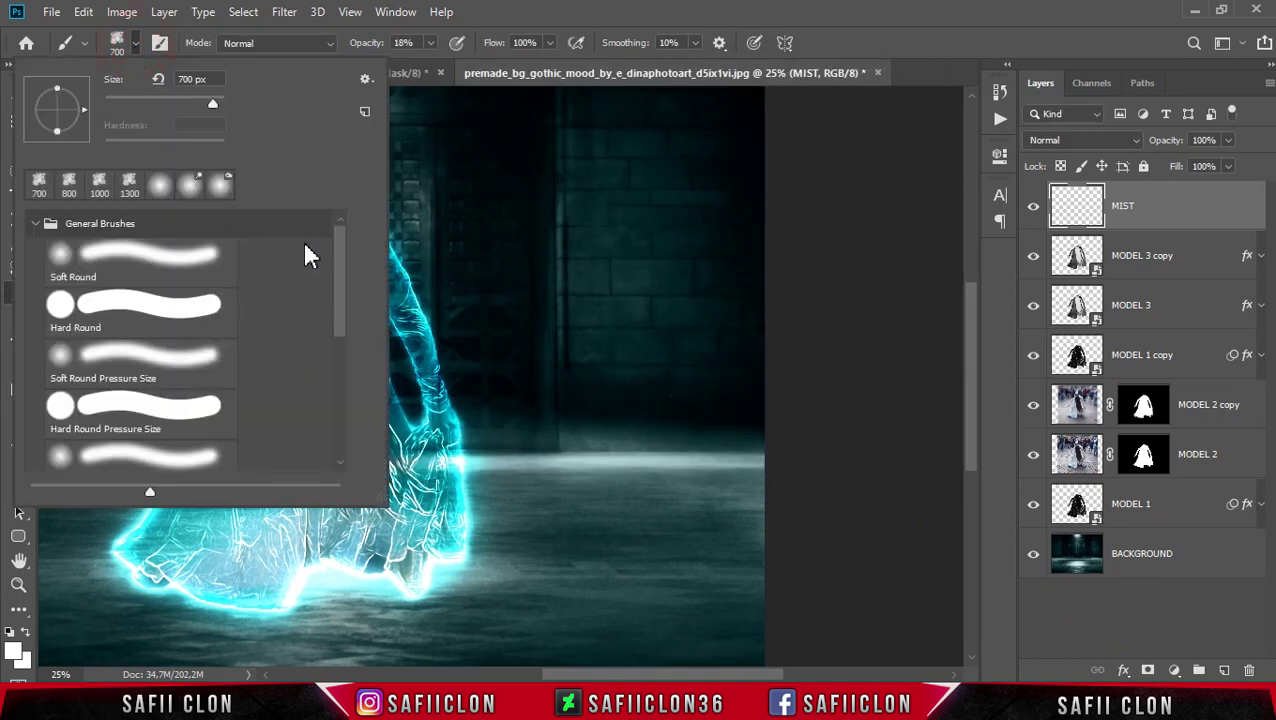
drag(336, 265, 342, 402)
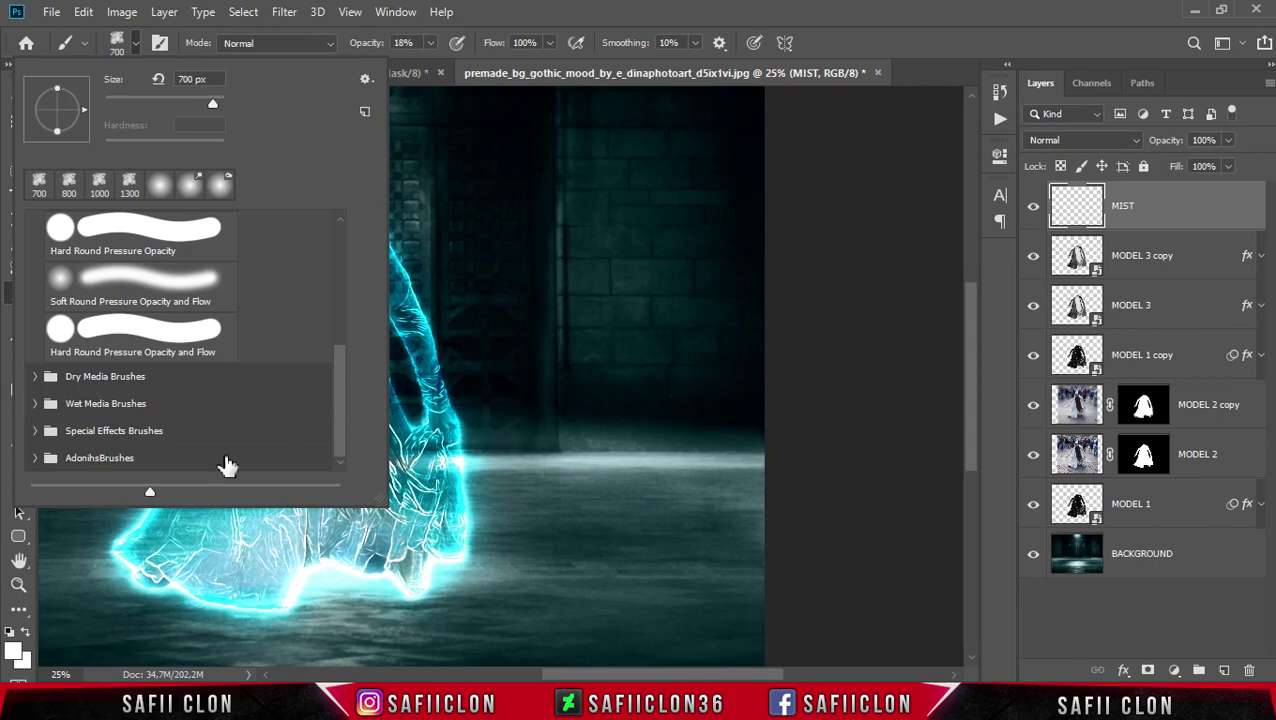
click(37, 460)
mouse_move(339, 296)
mouse_down()
mouse_move(338, 420)
mouse_move(336, 402)
mouse_up()
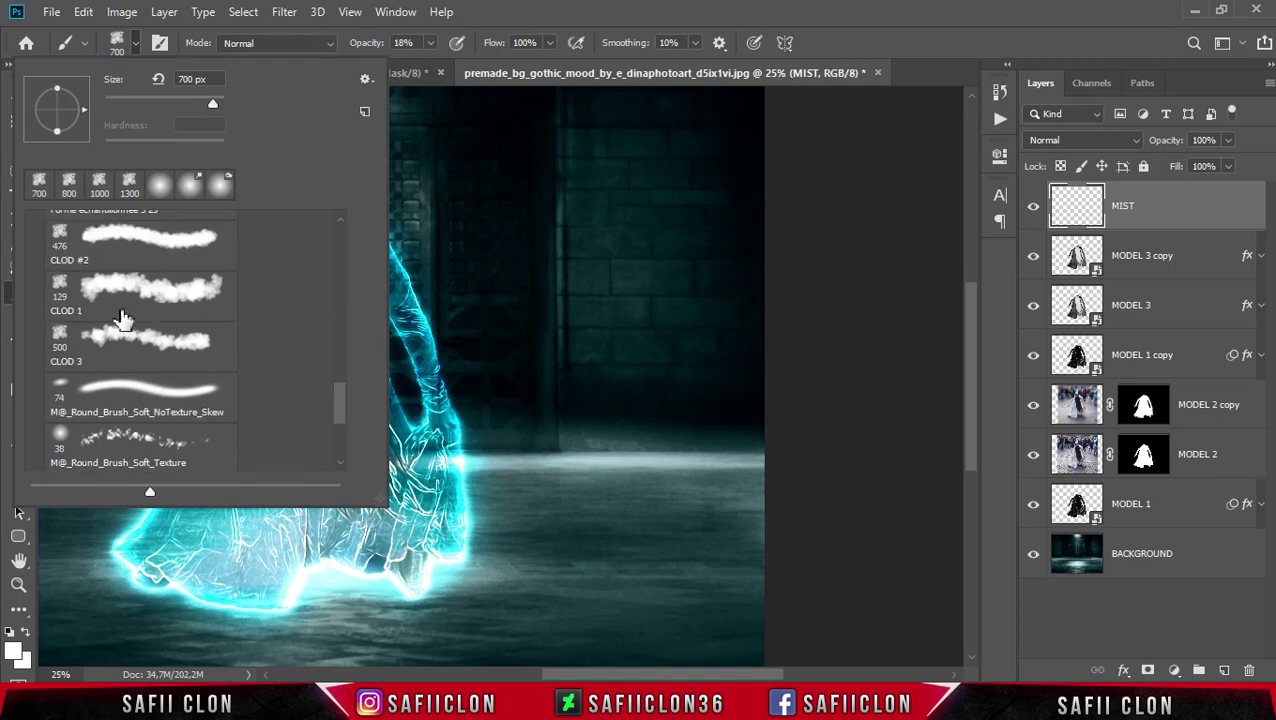
click(132, 340)
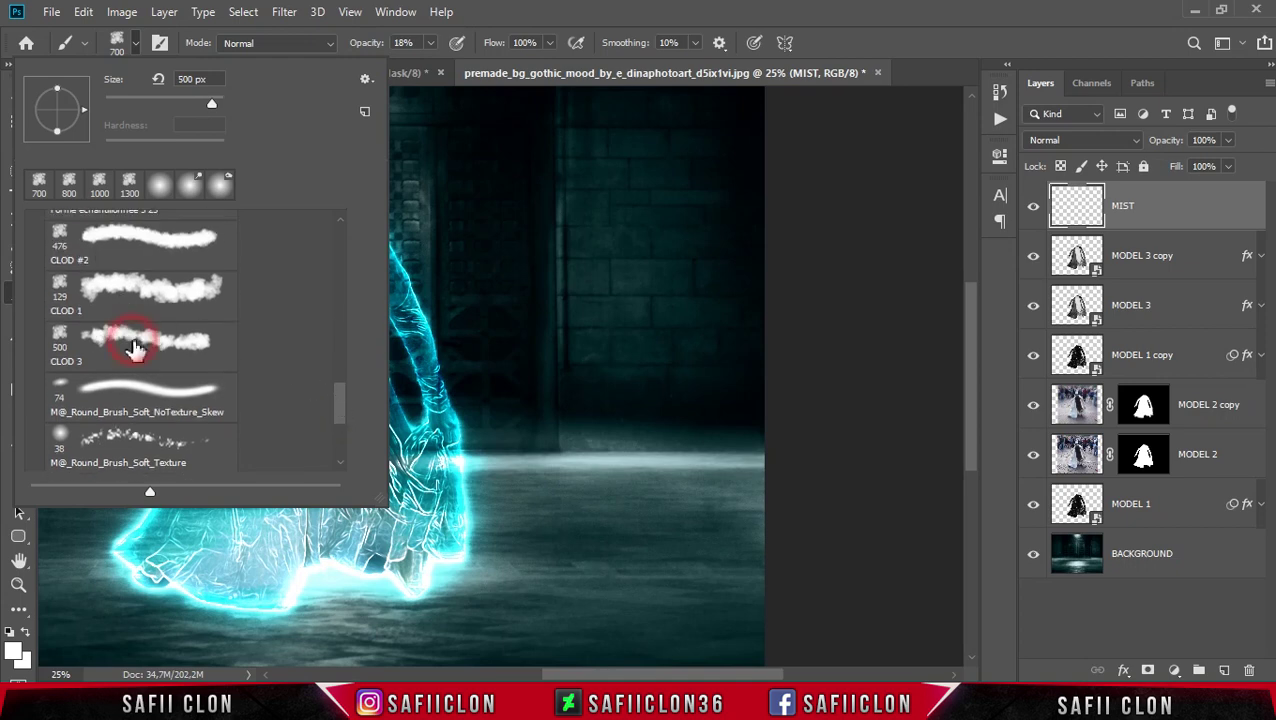
drag(211, 104, 207, 104)
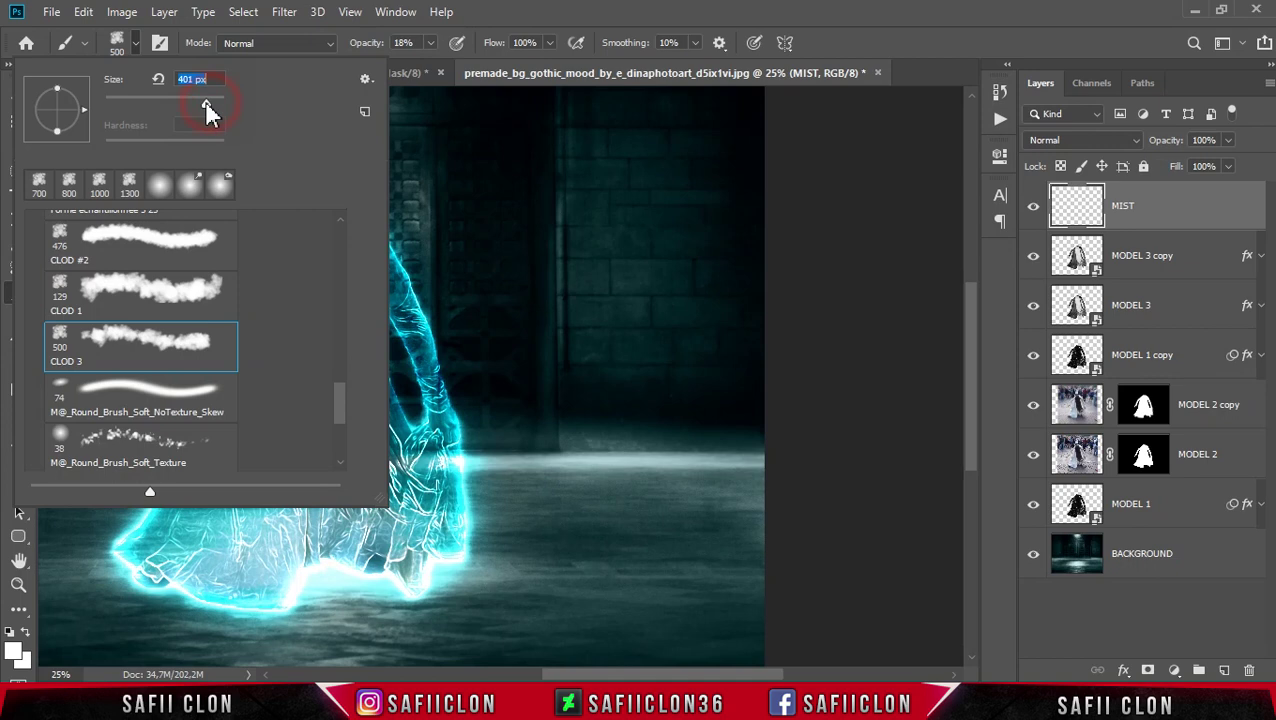
click(137, 44)
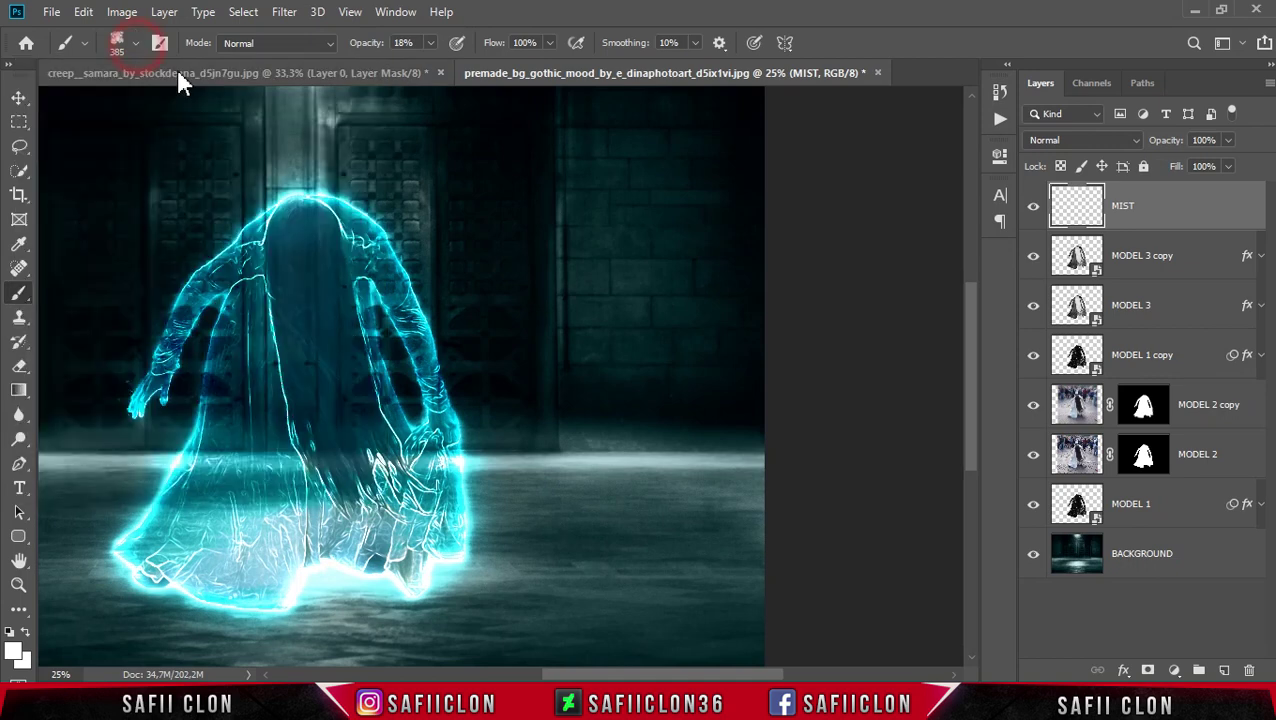
Set the brush opacity to 18% and the foreground color to white, ffffff
click(431, 44)
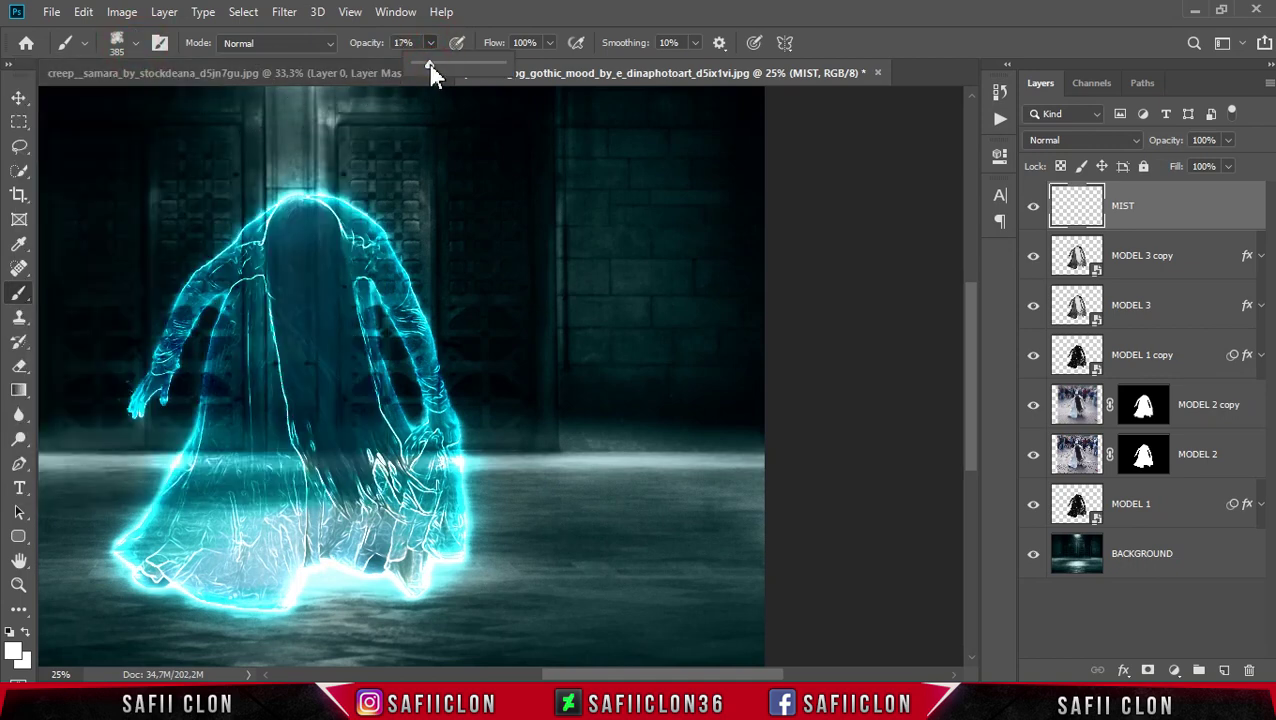
click(498, 18)
click(15, 651)
drag(843, 240, 760, 126)
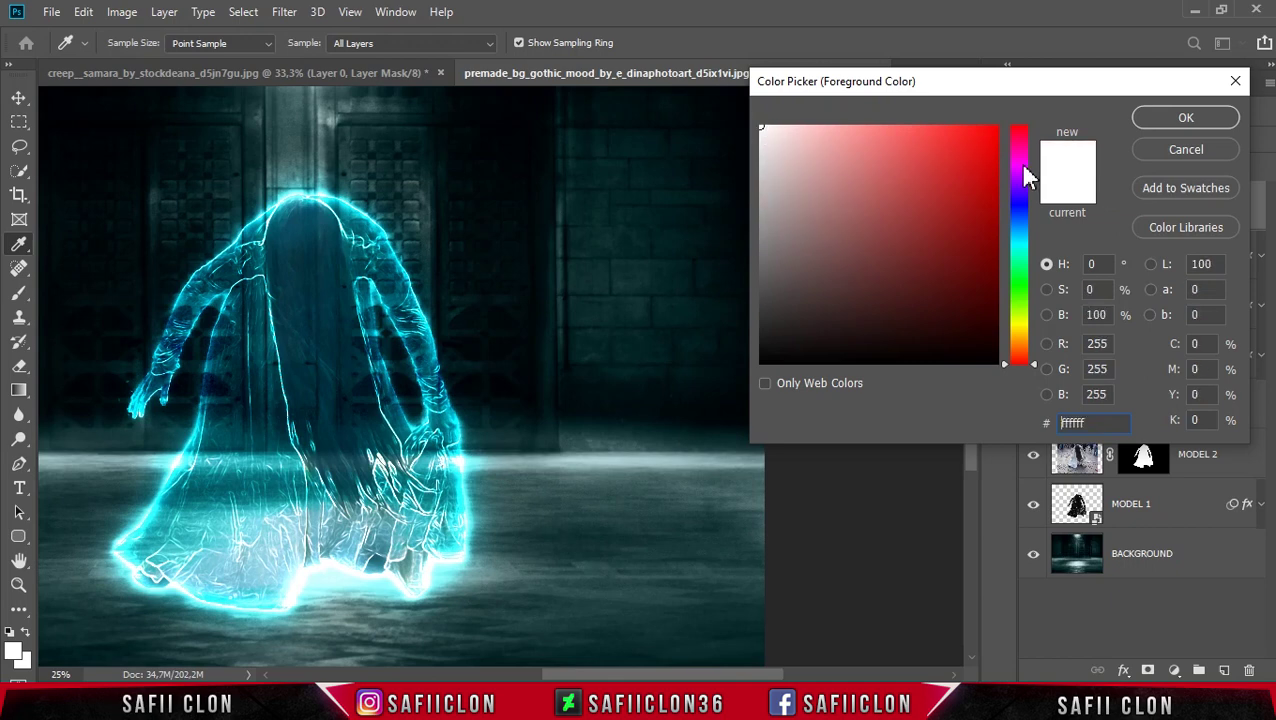
click(1183, 122)
Stamp faint mist along the lower edge of the floor, varying the cloud brush size between 600 and 900 px
drag(665, 678, 601, 675)
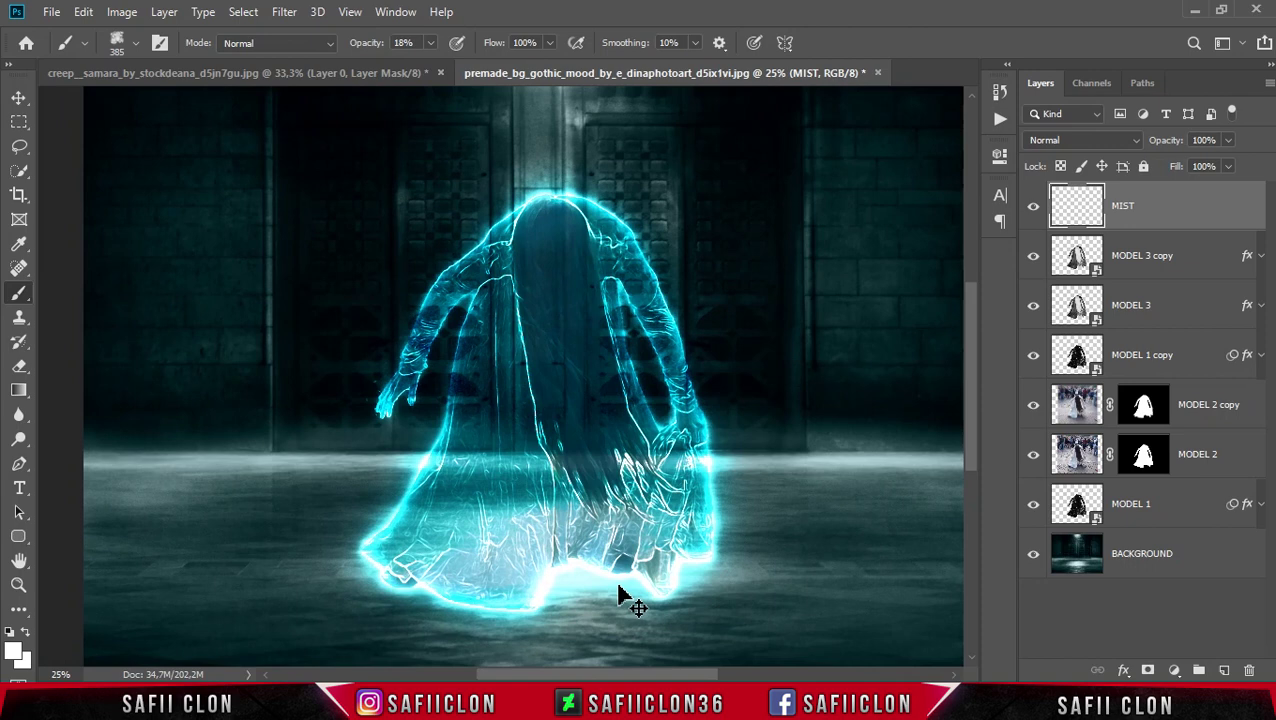
key(ctrl+minus)
key(bracketright)
key(bracketright)
key(bracketright)
key(bracketright)
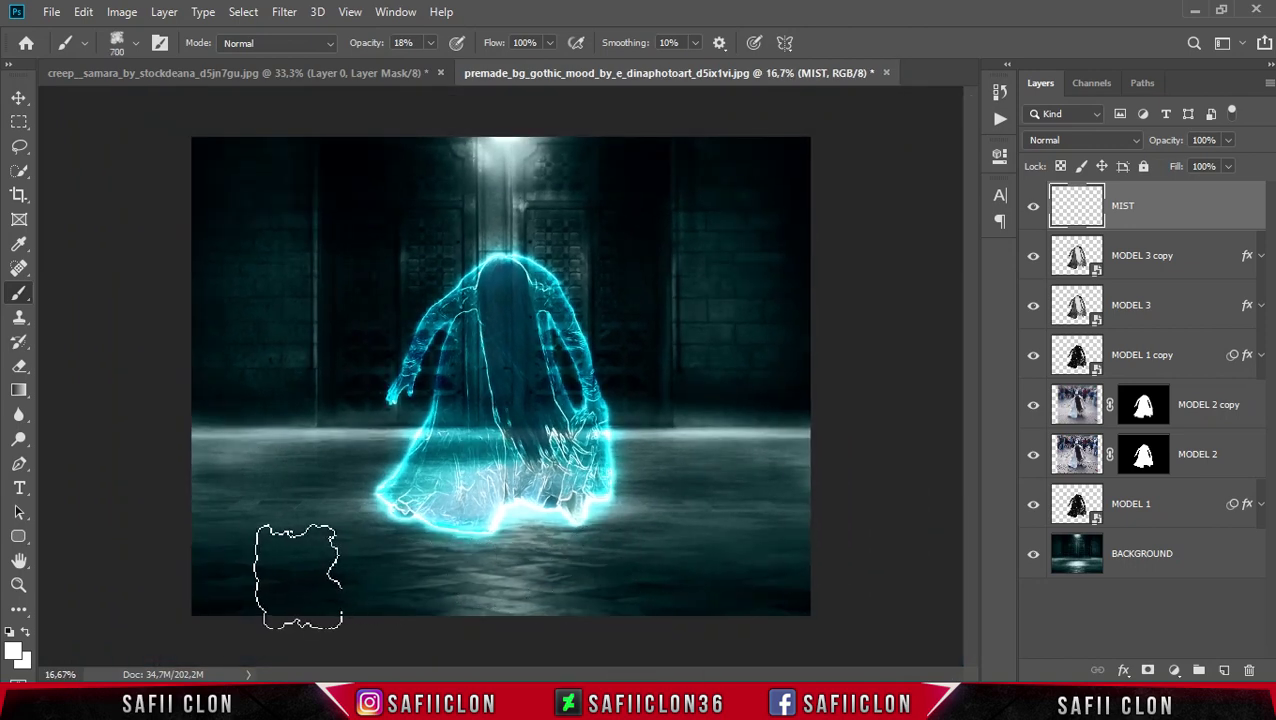
key(bracketleft)
click(291, 568)
click(233, 559)
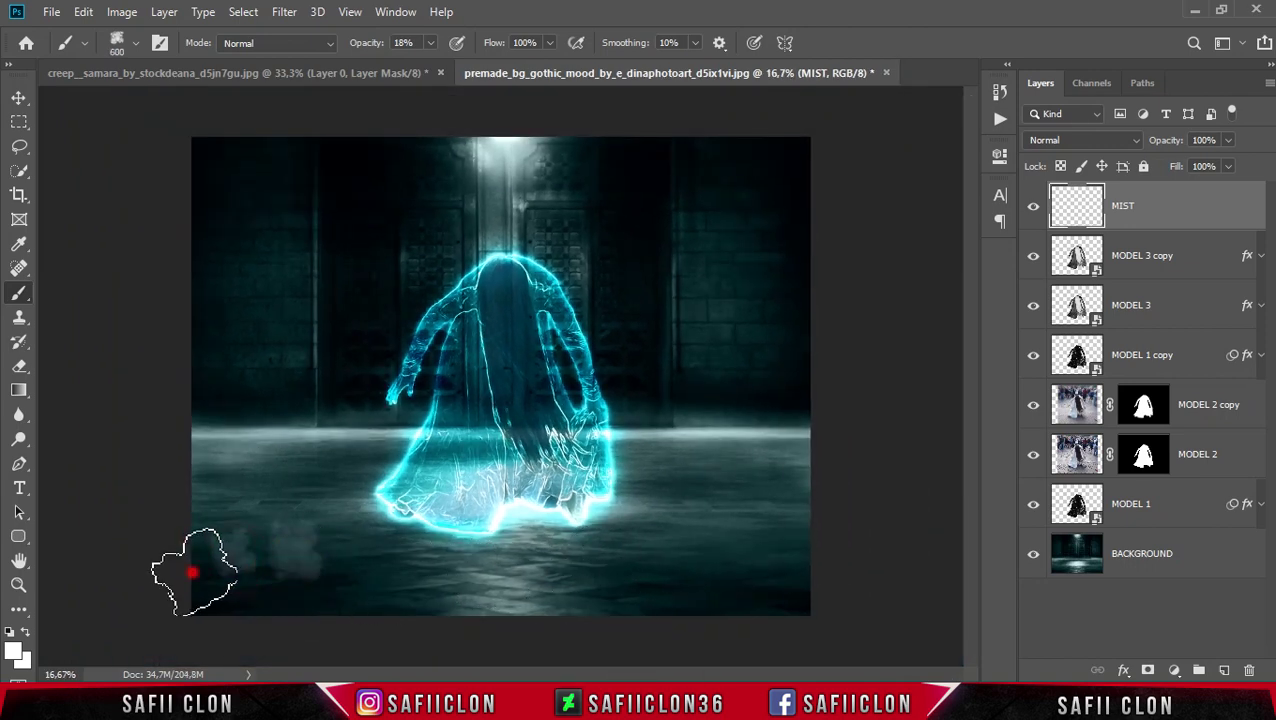
click(199, 597)
key(bracketright)
click(453, 602)
key(bracketright)
key(bracketright)
click(769, 595)
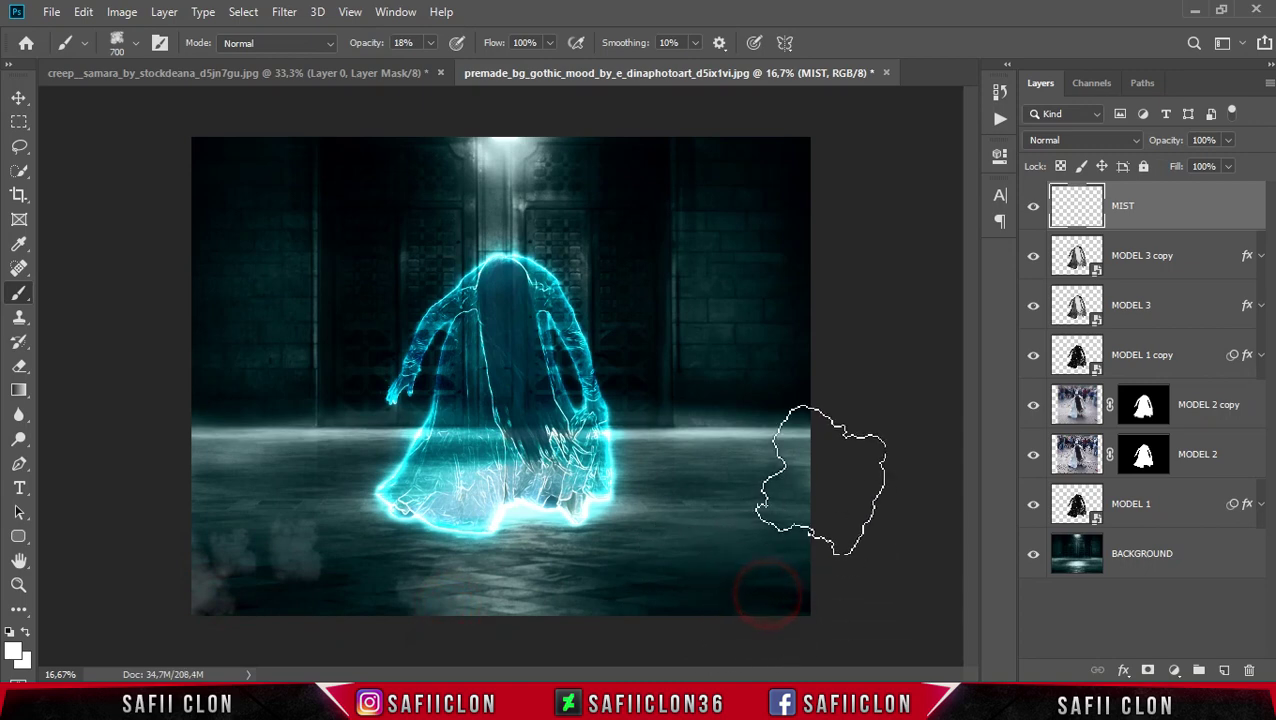
Build up mist across the foreground floor on both sides of the ghost with the 900 px cloud brush
click(802, 522)
click(678, 554)
click(453, 600)
click(322, 609)
click(227, 528)
click(285, 480)
click(239, 606)
click(618, 569)
Reduce the cloud brush to 700 px and fill out the mist over the floor around the ghost's dress
key(bracketleft)
key(bracketleft)
click(809, 609)
click(763, 504)
click(338, 465)
click(366, 462)
click(189, 449)
click(177, 404)
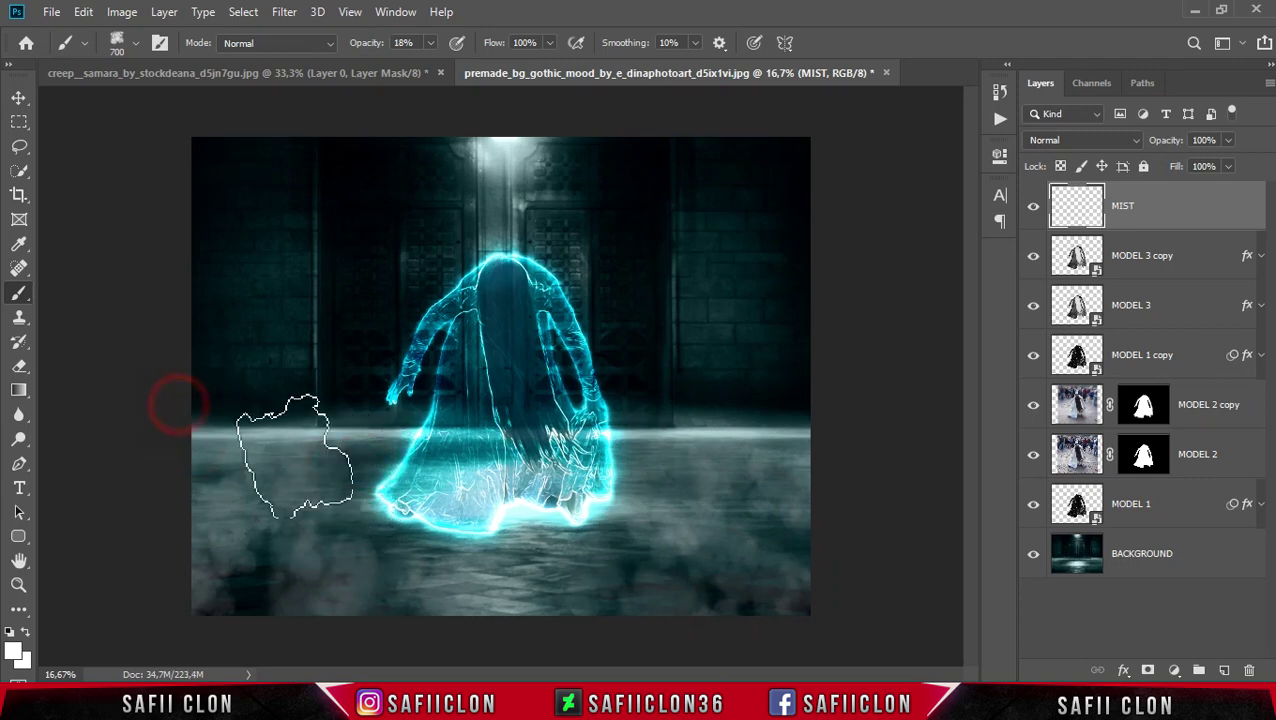
click(242, 590)
click(270, 622)
click(792, 543)
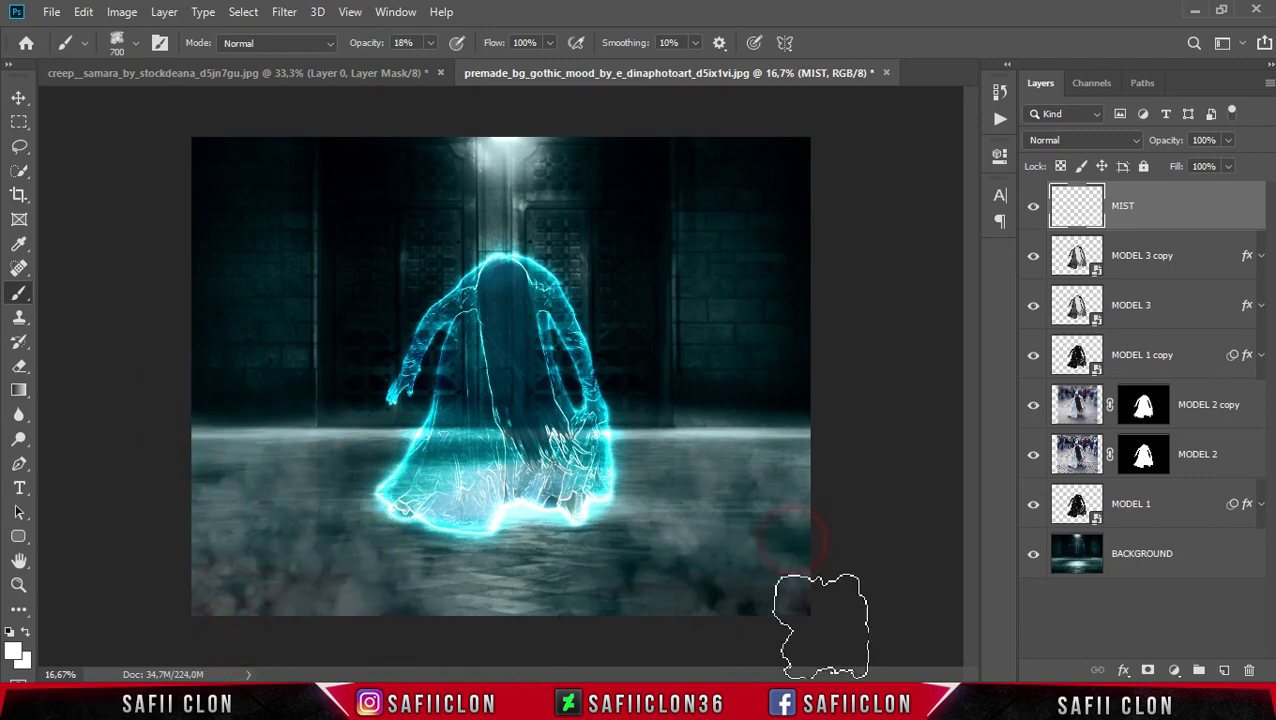
click(601, 515)
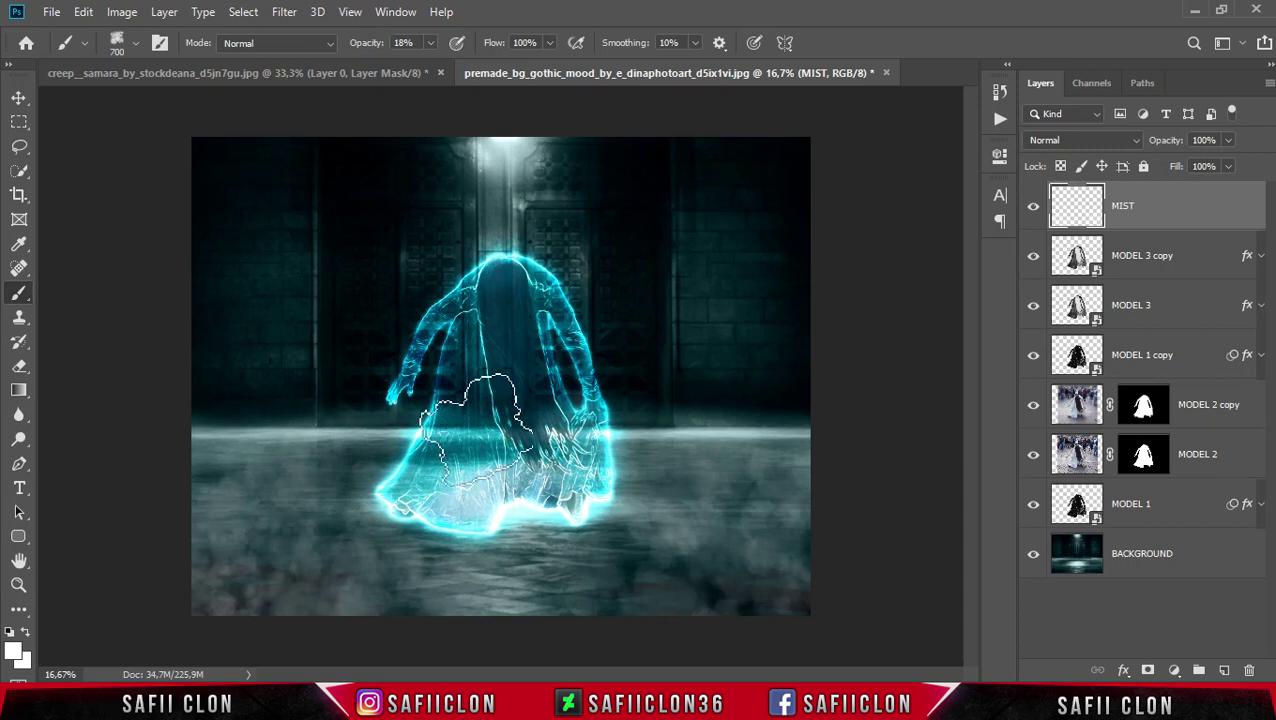
Stamp mist along the horizon where the floor meets the wall, enlarging the cloud brush to 900 px for the outer areas
click(424, 429)
click(606, 420)
key(bracketright)
key(bracketright)
click(776, 408)
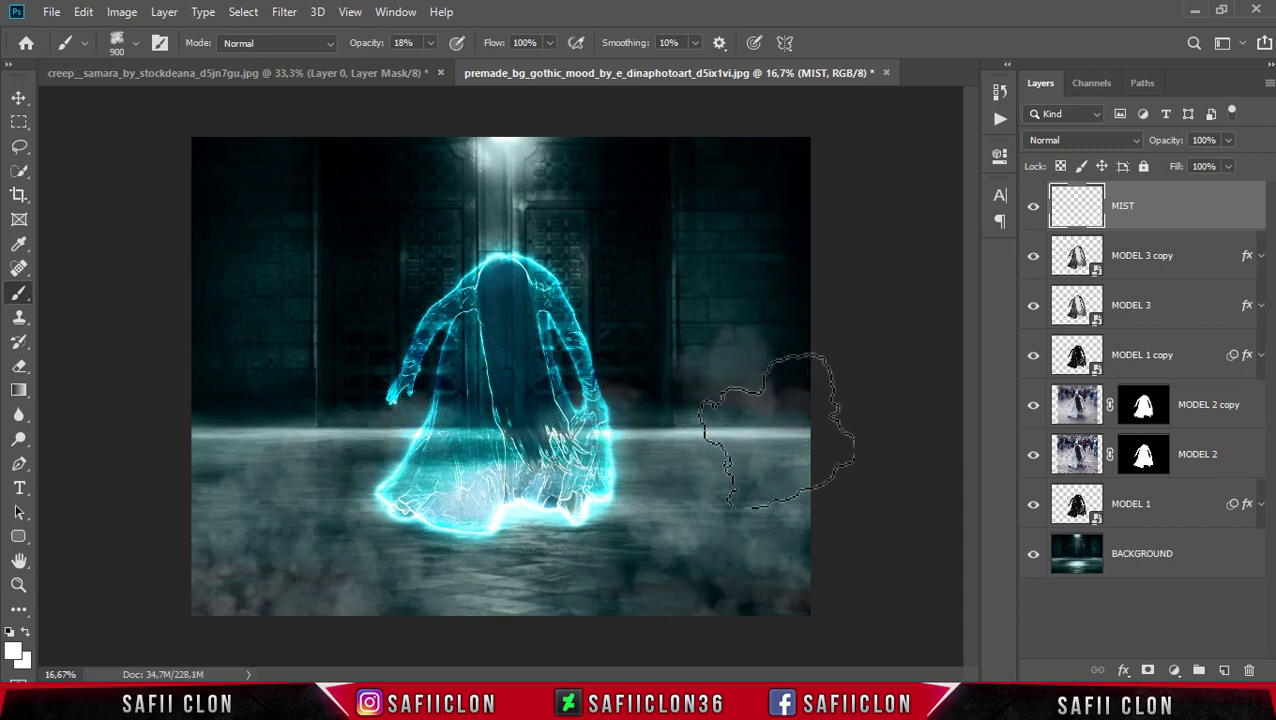
click(668, 418)
click(325, 433)
click(194, 410)
click(250, 425)
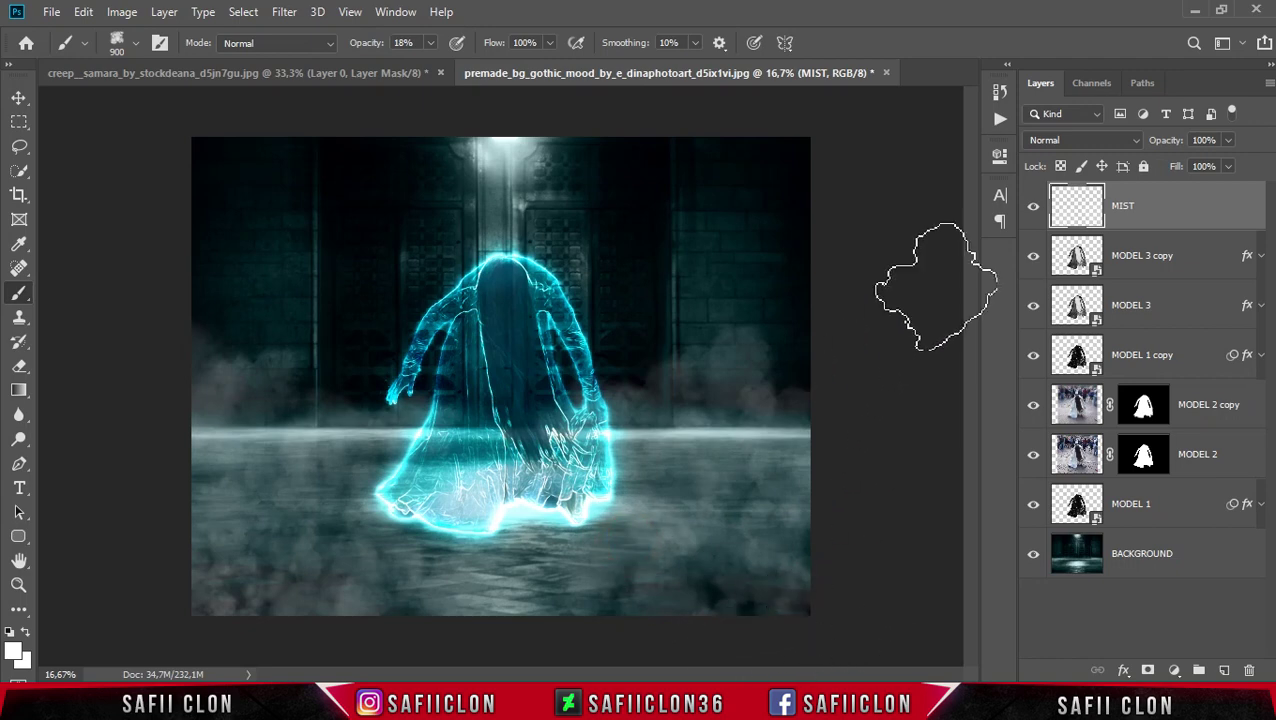
Compare the image with and without the MIST layer and set its fill to 78%
click(1034, 212)
click(1034, 212)
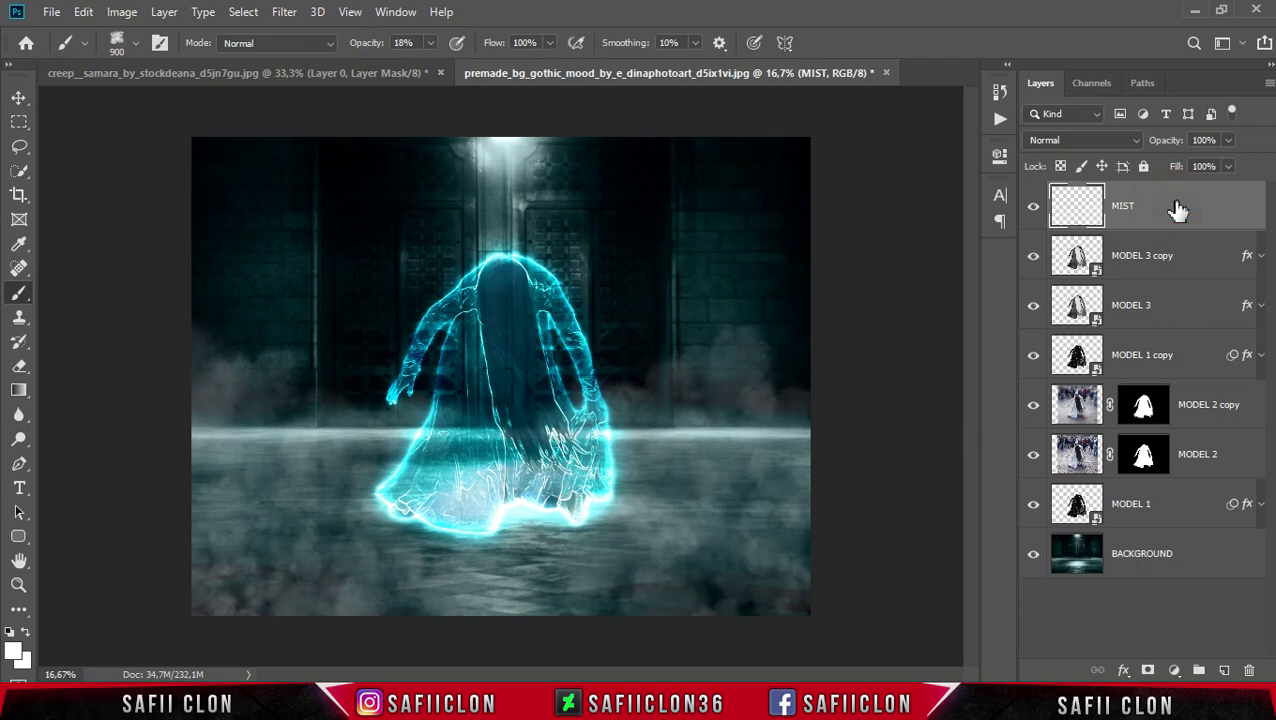
click(1228, 166)
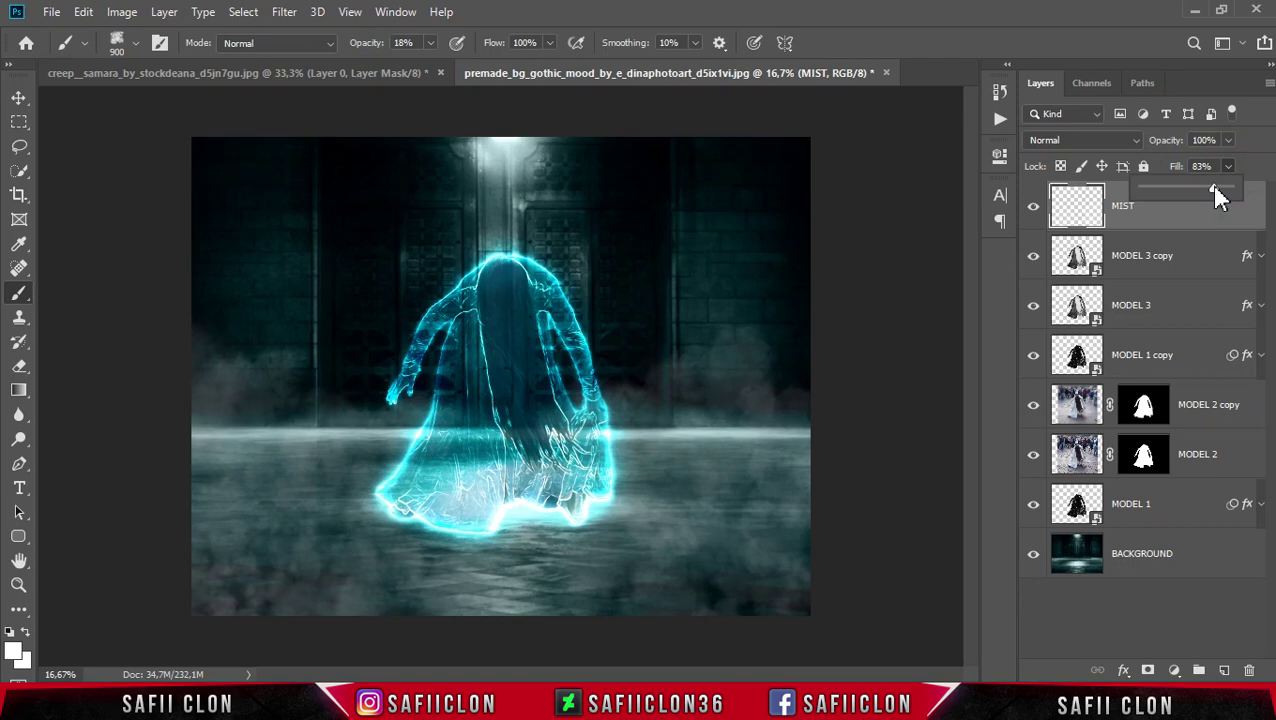
click(1196, 216)
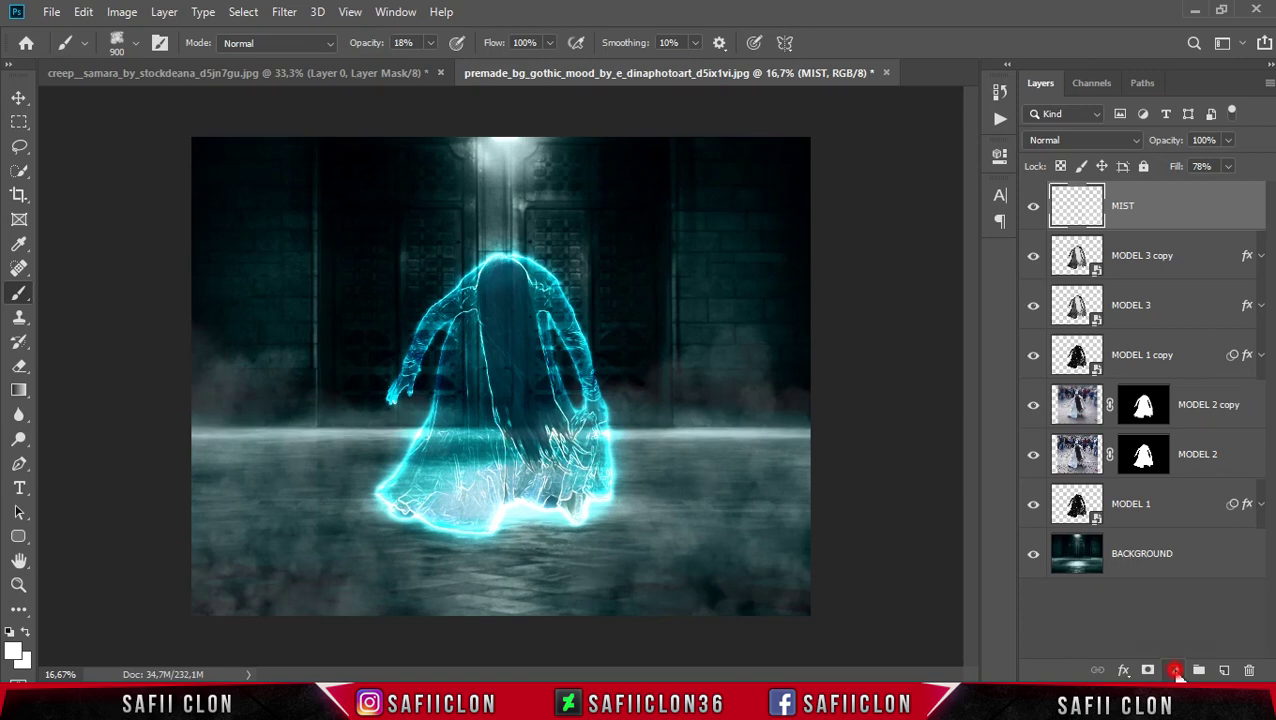
Add a Color Lookup adjustment layer with the HorrorBlue.3DL table and set its fill to 28%
click(1175, 672)
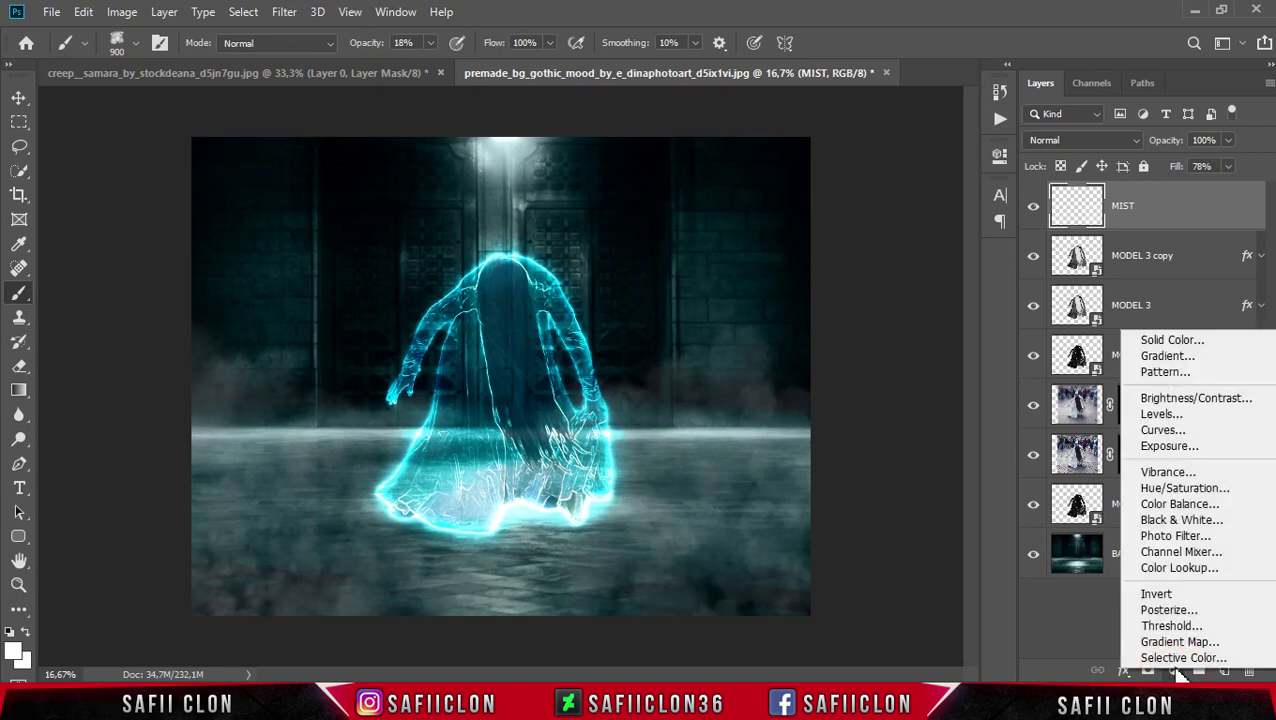
click(1179, 568)
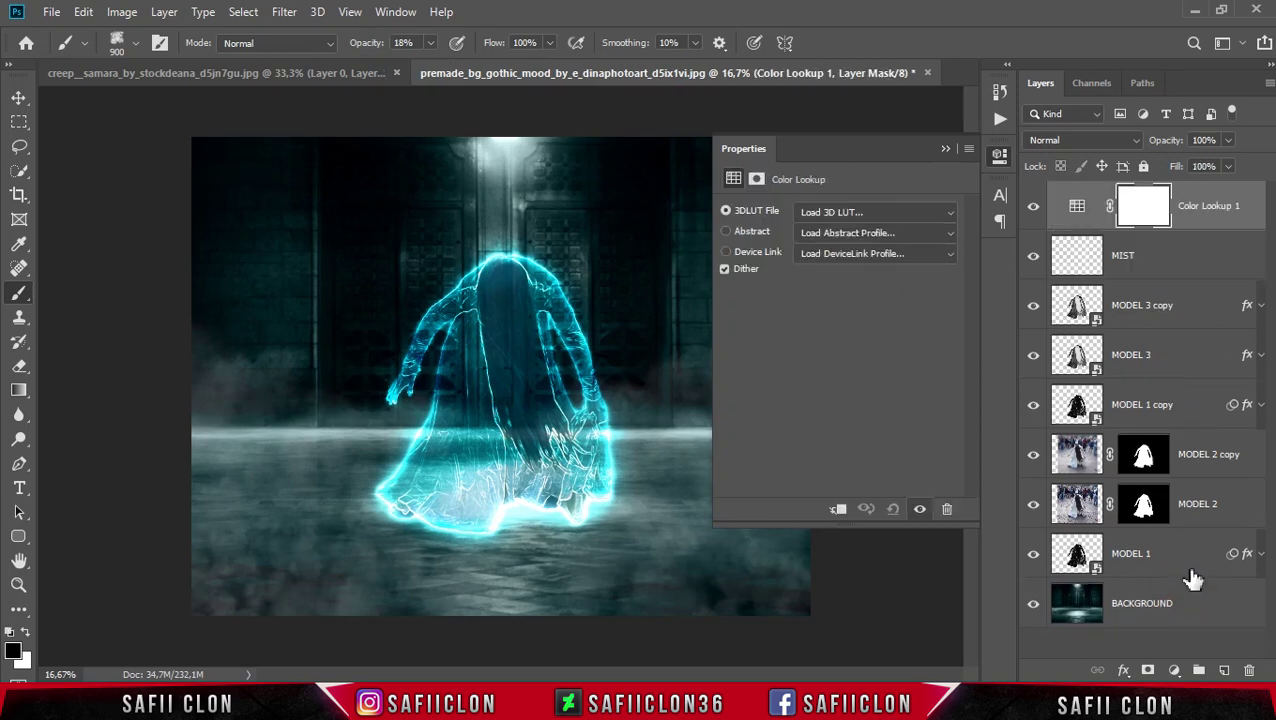
click(883, 213)
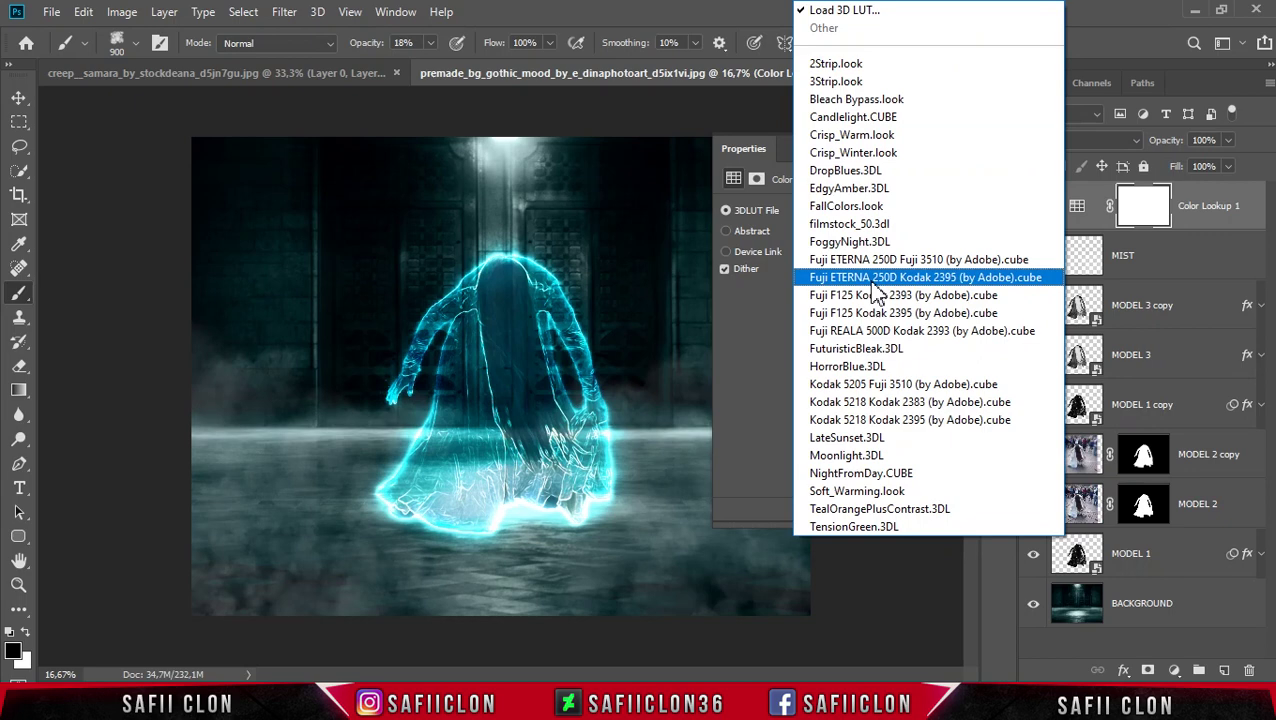
click(867, 369)
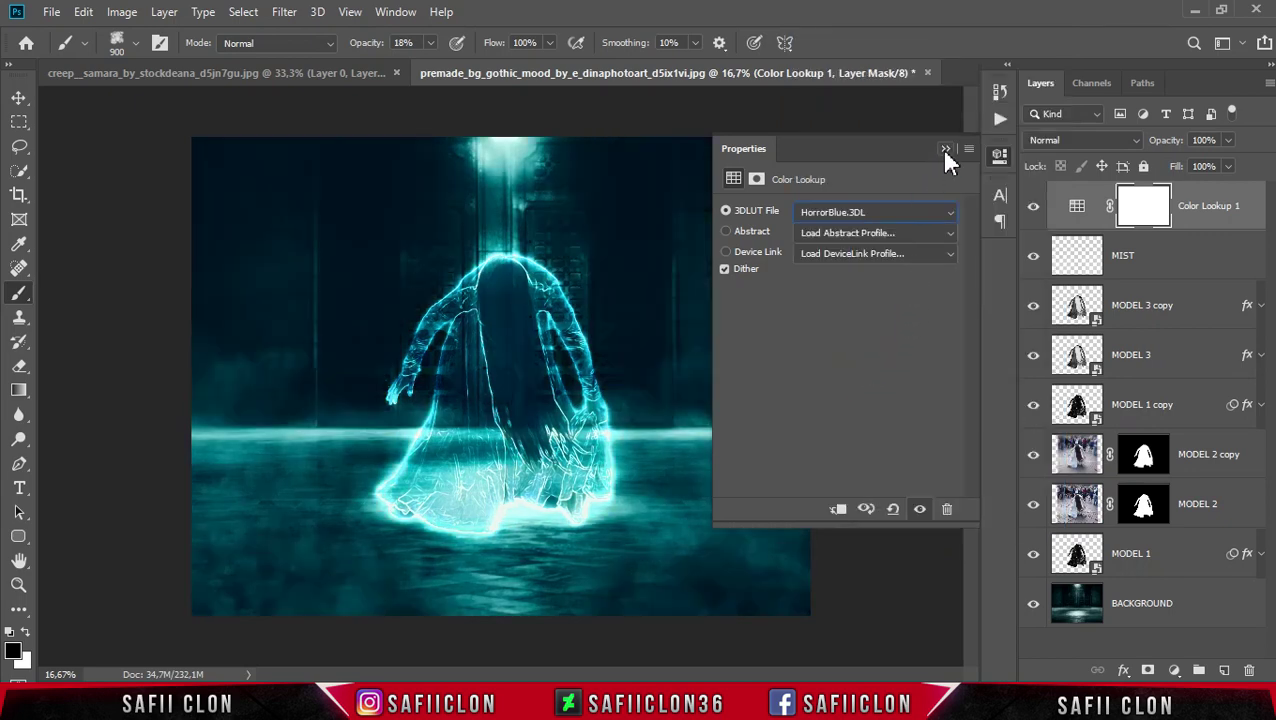
click(946, 150)
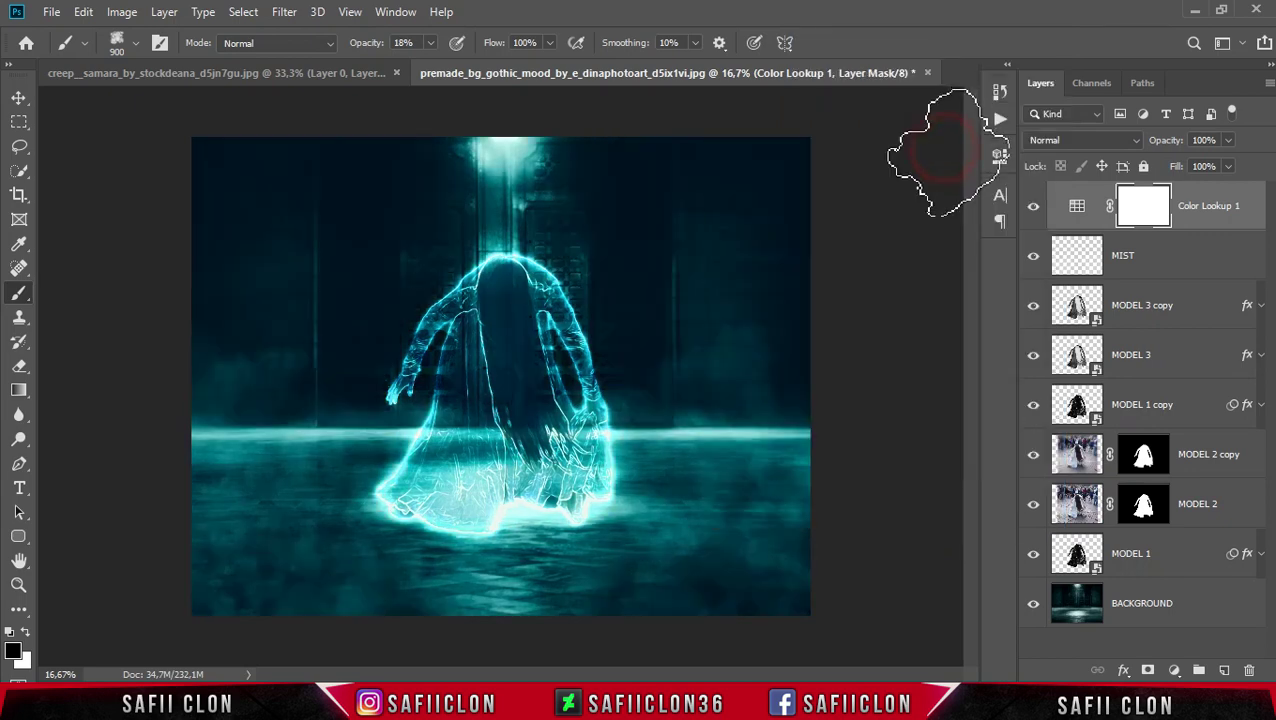
click(1229, 167)
drag(1229, 187, 1179, 199)
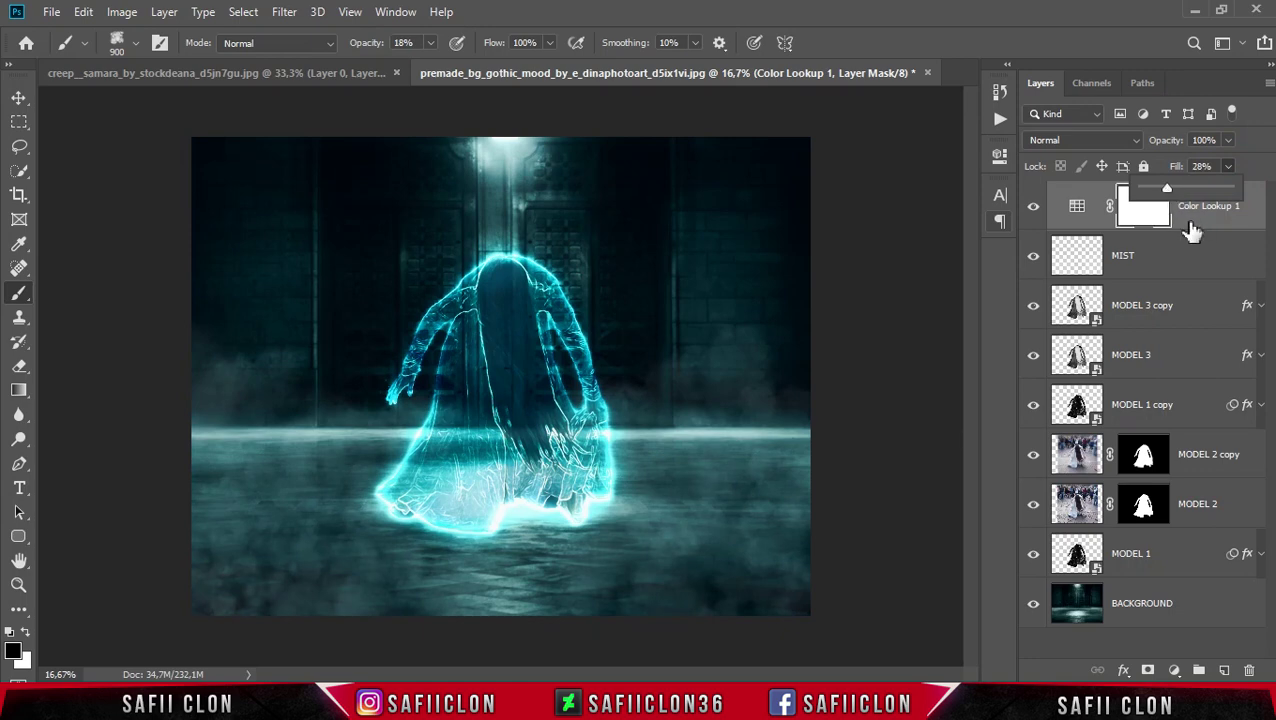
click(1195, 224)
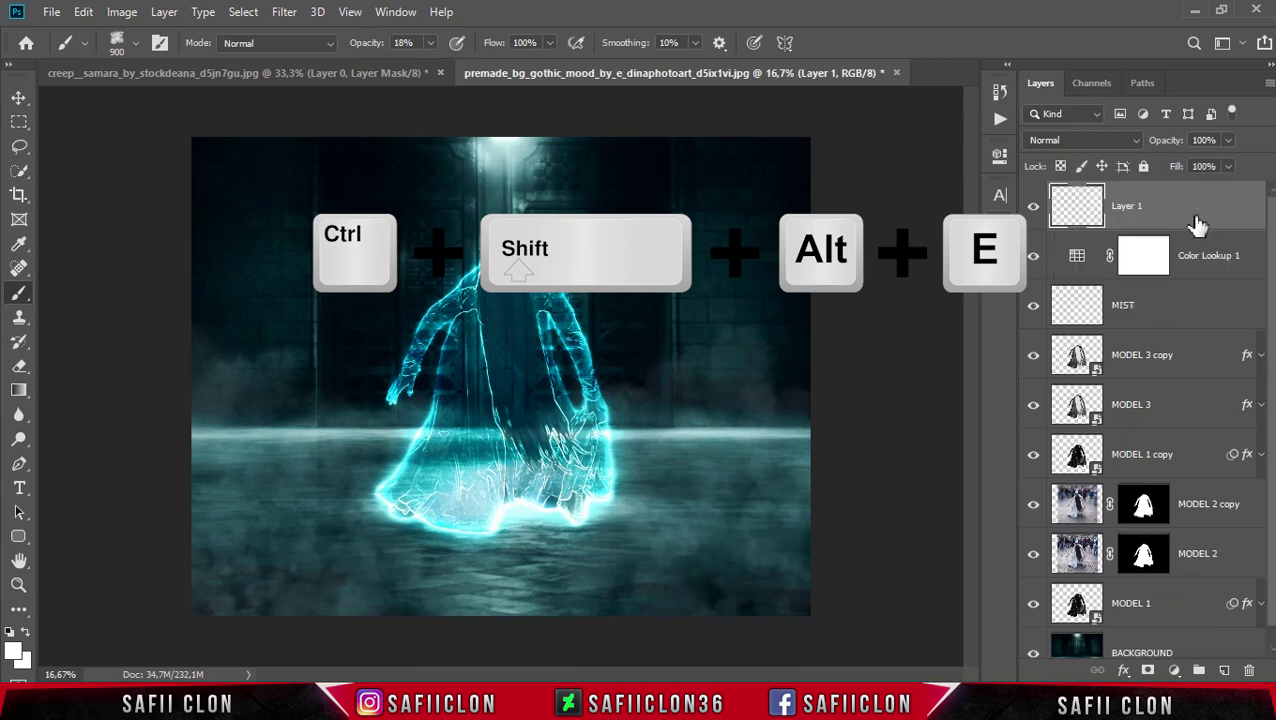
Stamp all visible layers into a new top layer, name it ALTERNATIVE COLOR and convert it to a smart object
double_click(1126, 208)
text(ALTERNATIVE COLOR)
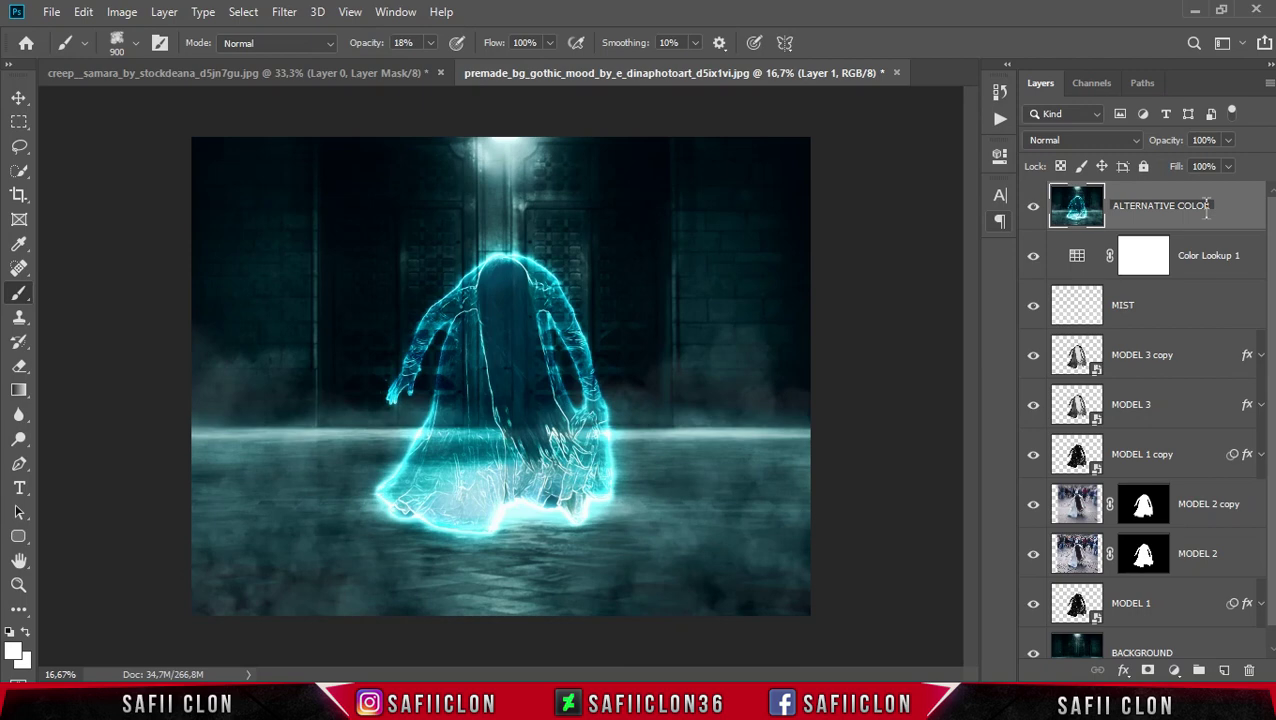
click(1230, 208)
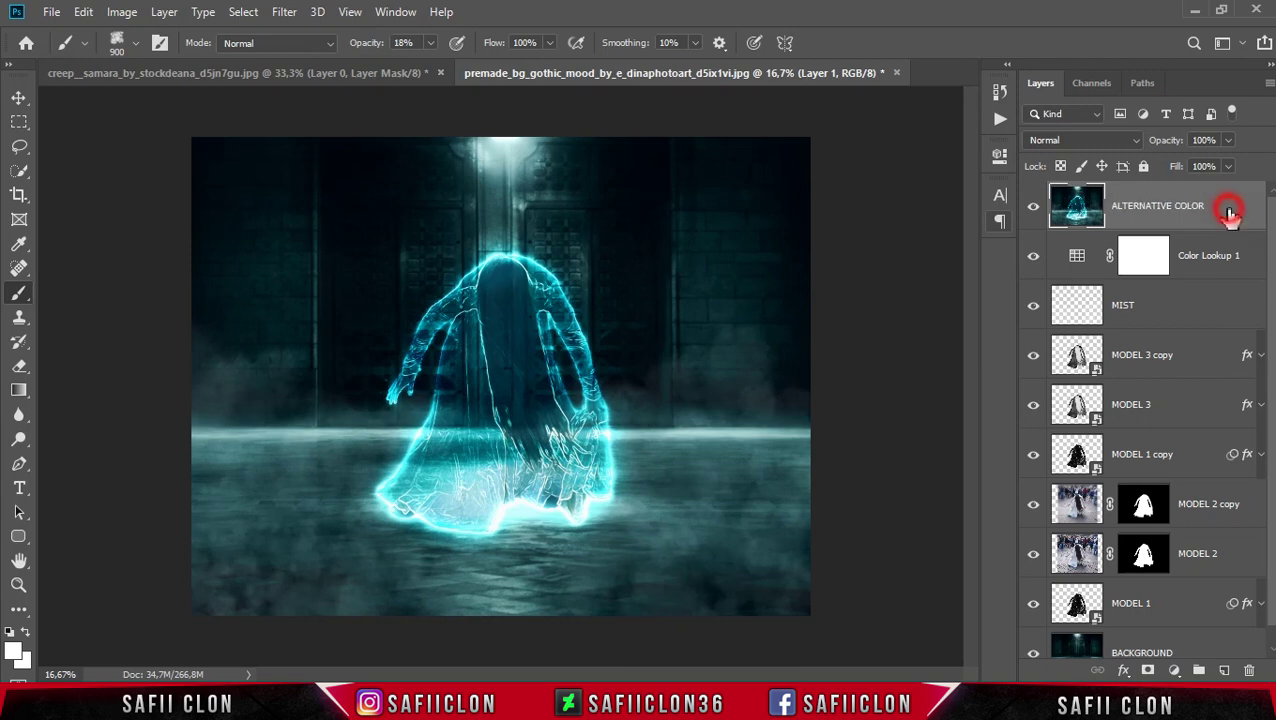
click(1140, 207)
right_click(1140, 207)
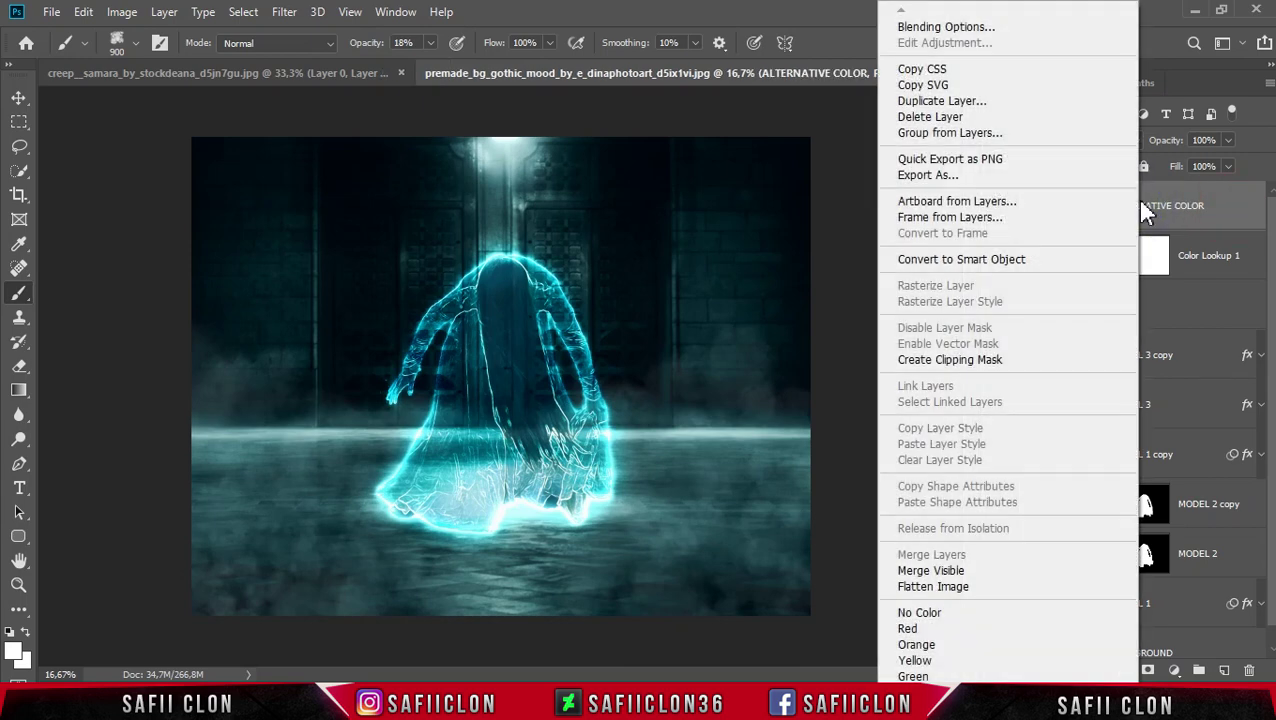
click(995, 260)
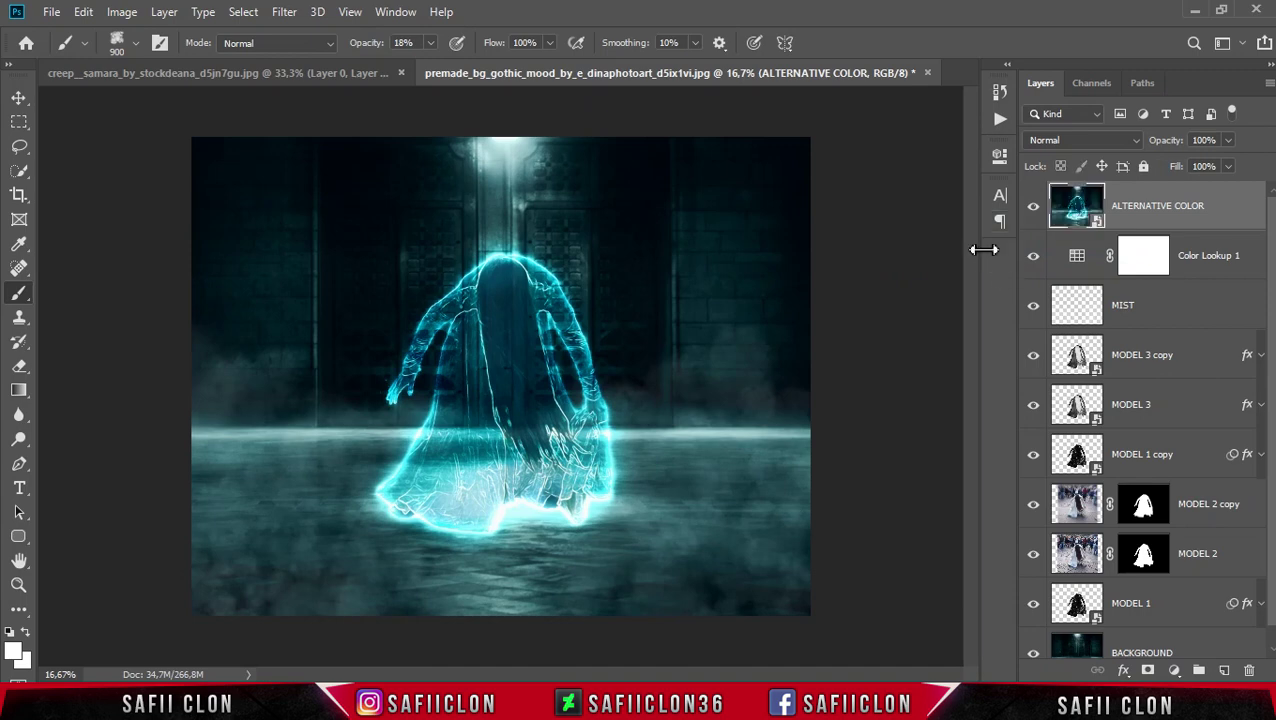
Open the ALTERNATIVE COLOR layer in the Nik Collection's Color Efex Pro 4 filter, accepting smart filter operation
click(1175, 205)
click(284, 14)
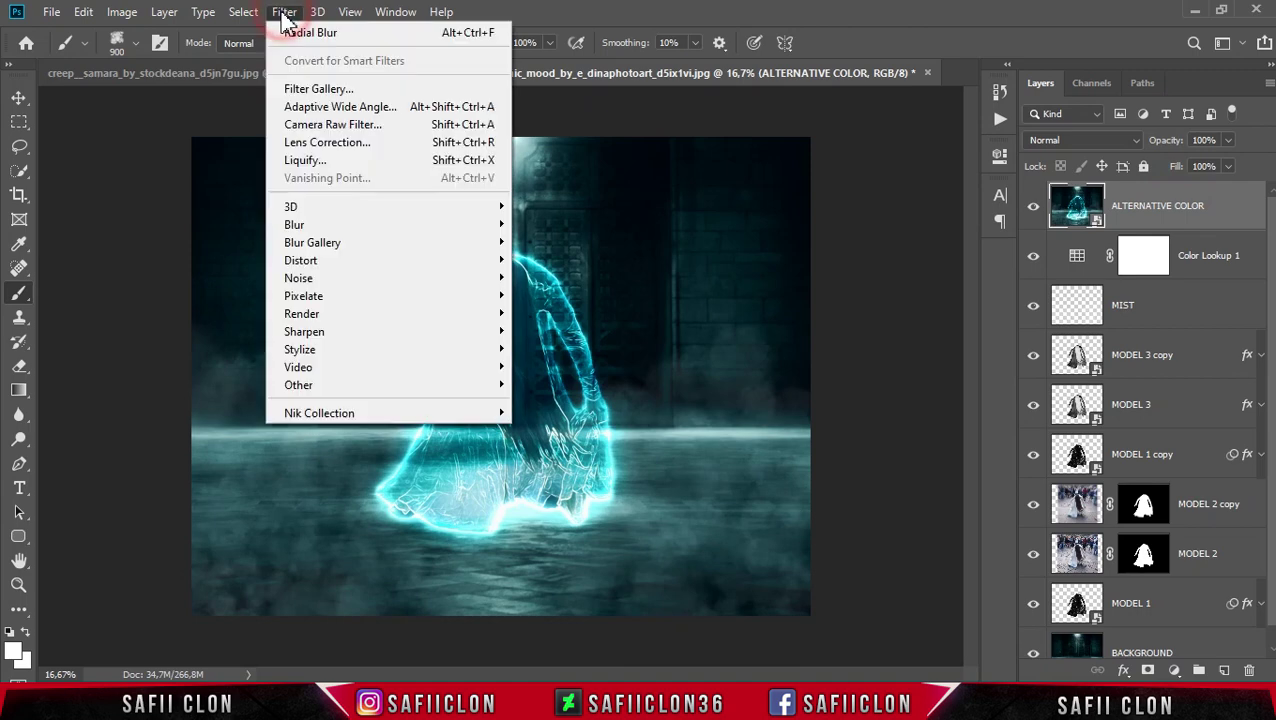
mouse_move(447, 419)
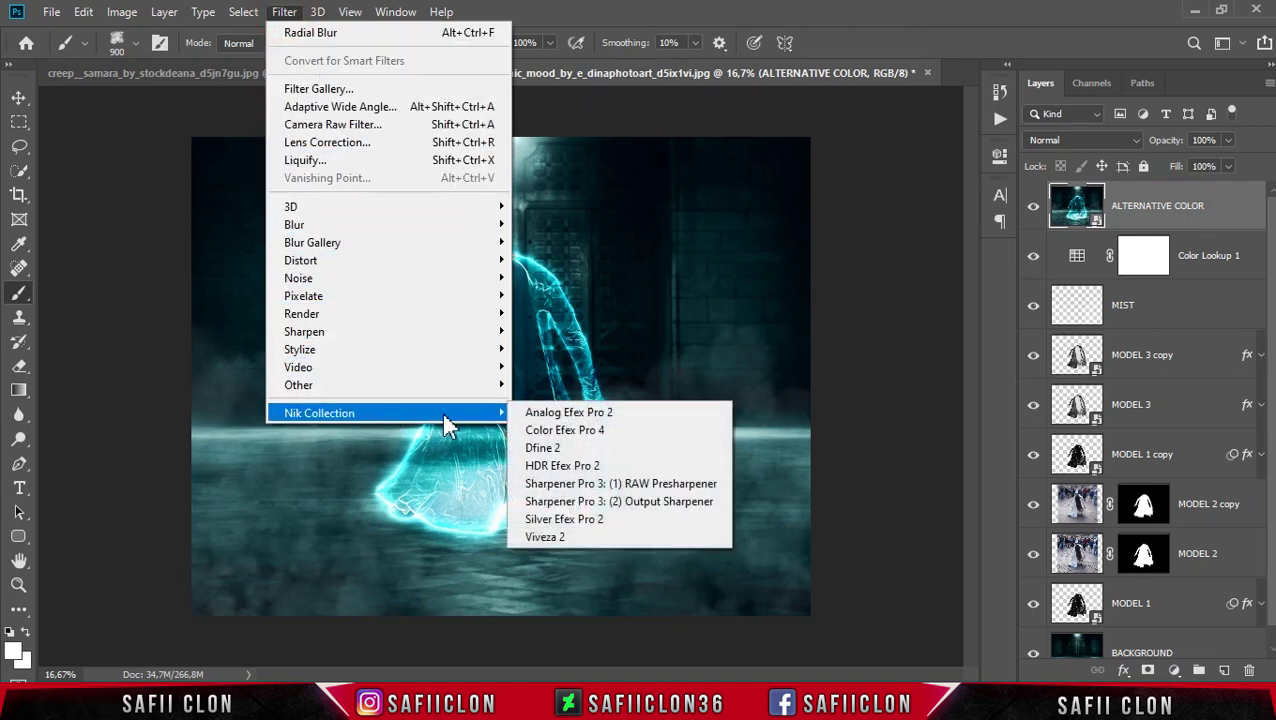
click(594, 431)
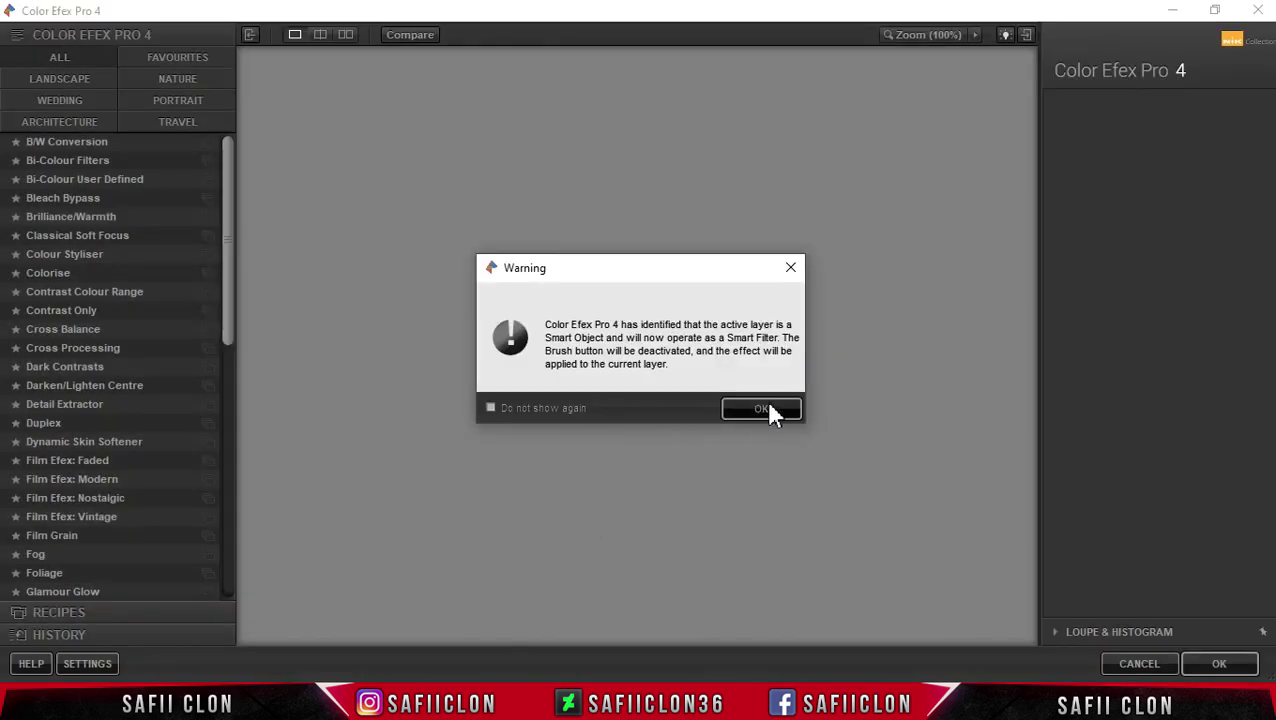
click(774, 410)
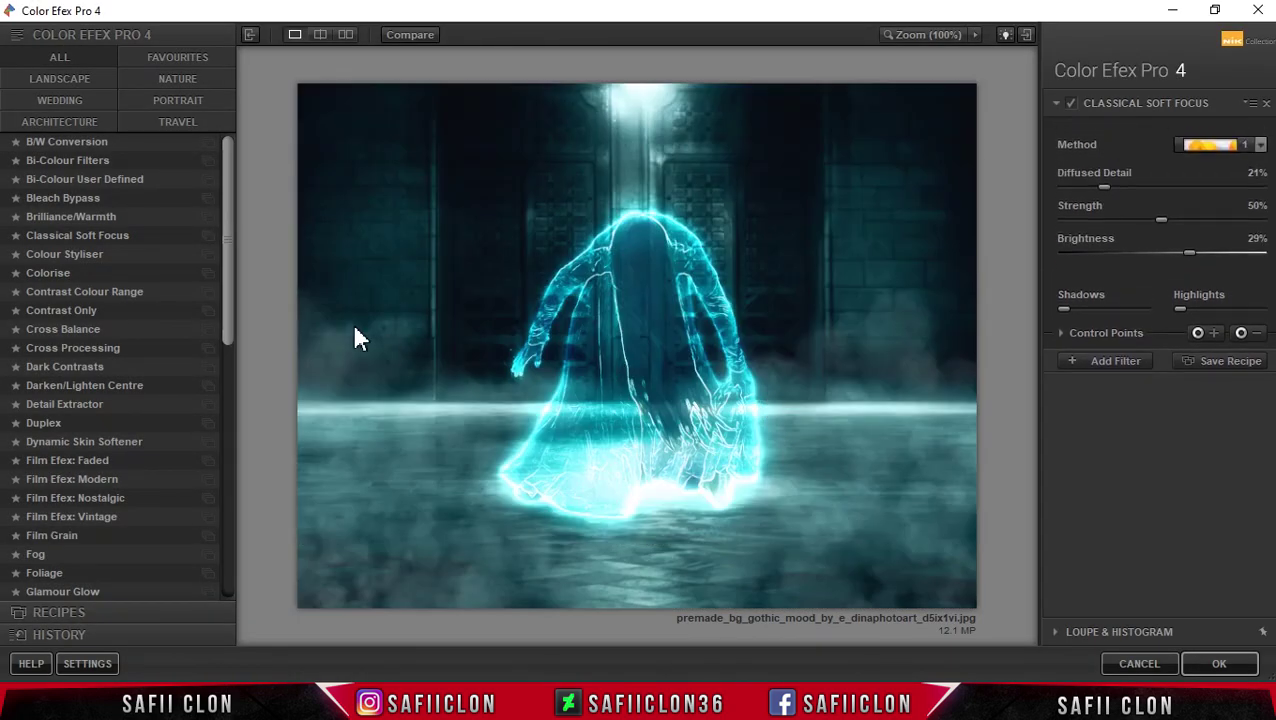
Apply Classical Soft Focus with the Soft Focus 1 method, diffused detail 22%, strength 50% and brightness 19%
click(101, 238)
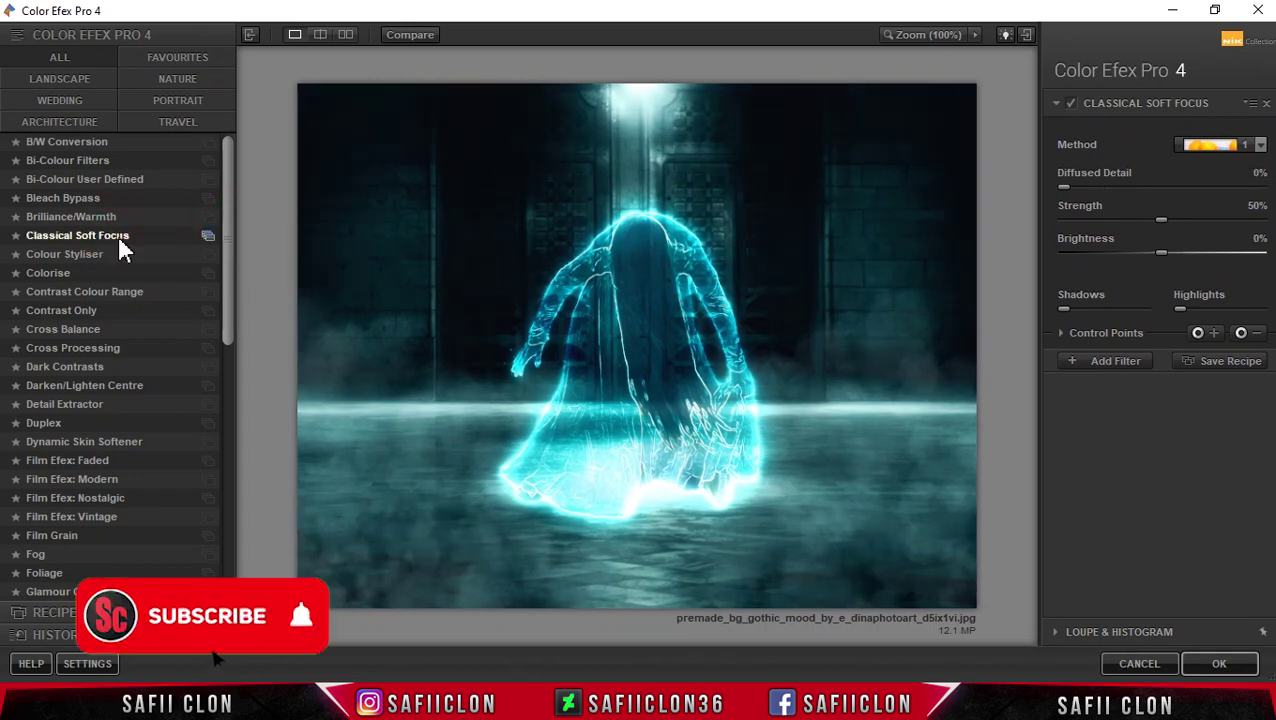
click(1259, 144)
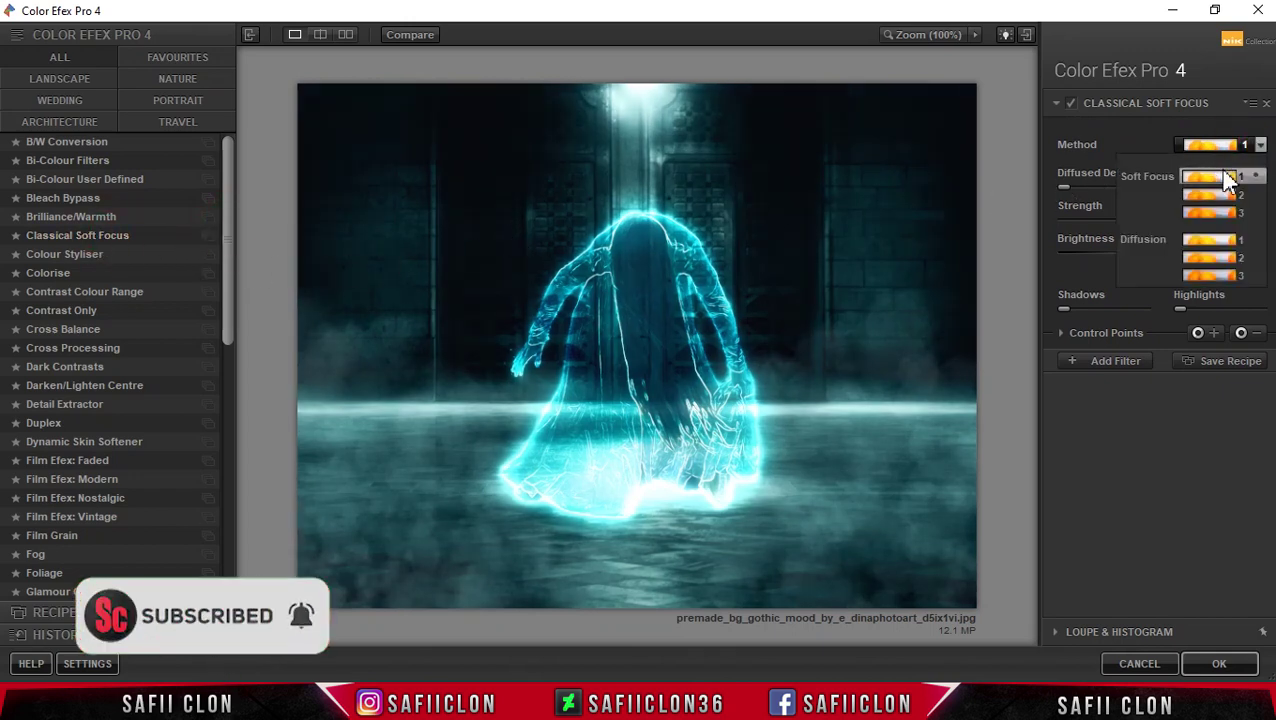
click(1231, 178)
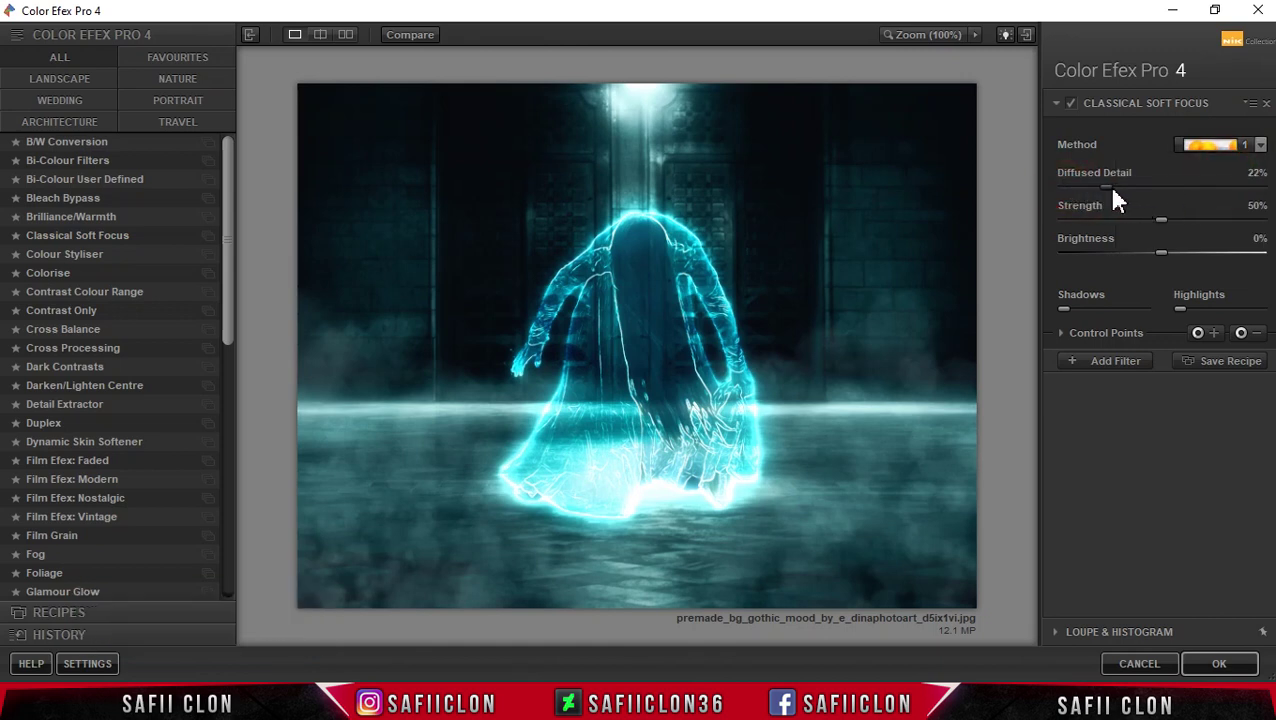
click(1162, 220)
mouse_move(1161, 254)
mouse_down()
mouse_move(1191, 253)
mouse_move(1180, 253)
mouse_up()
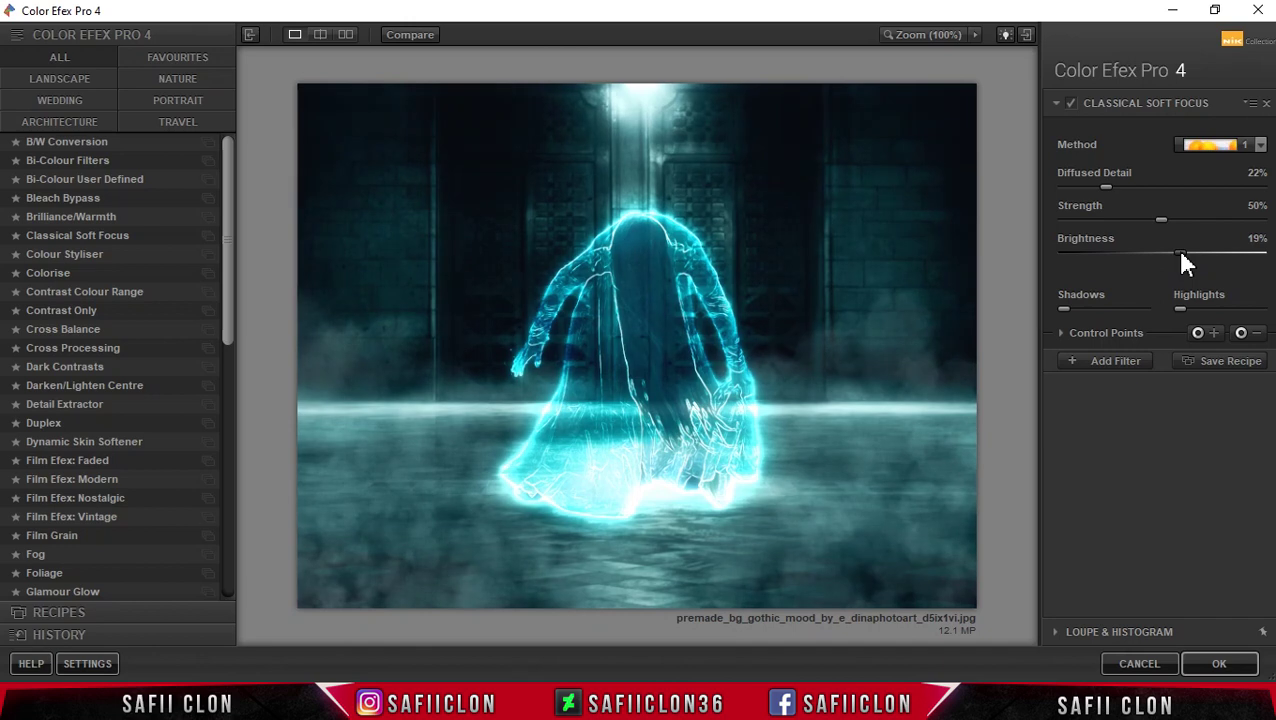
Add a Cross Balance filter using Tungsten To Daylight (2) and set its strength to 46%
click(1100, 368)
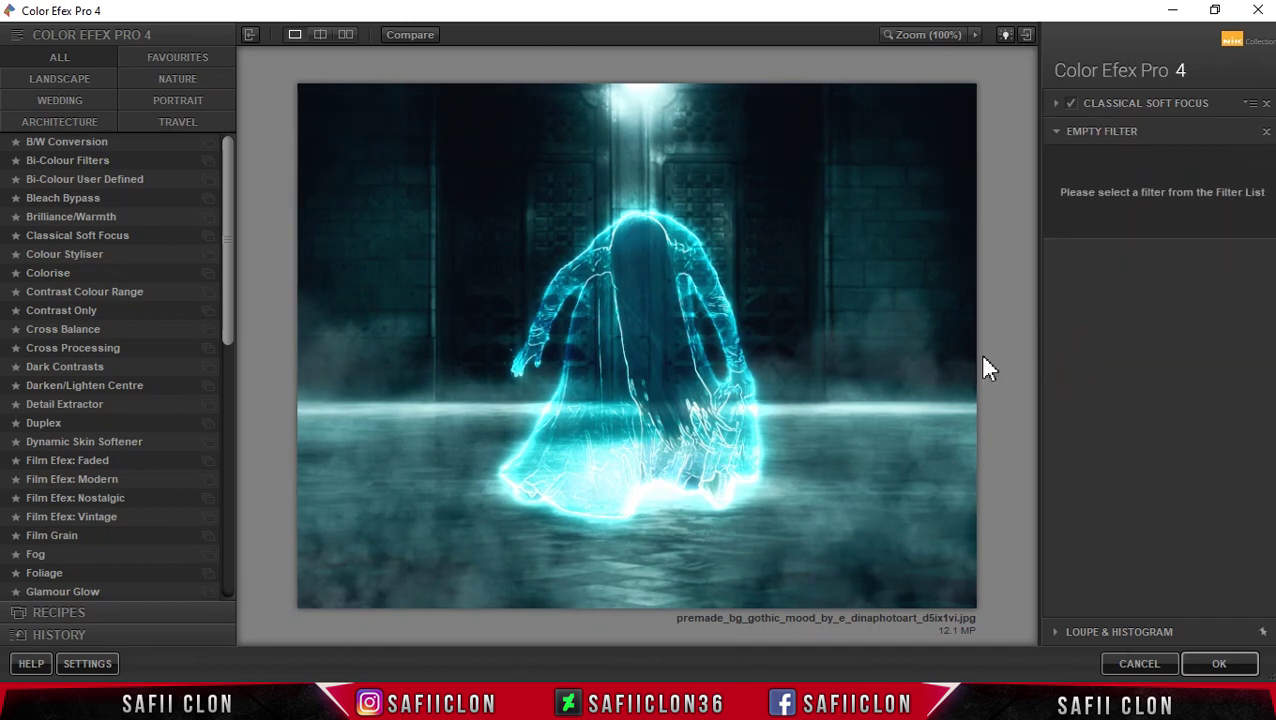
click(71, 329)
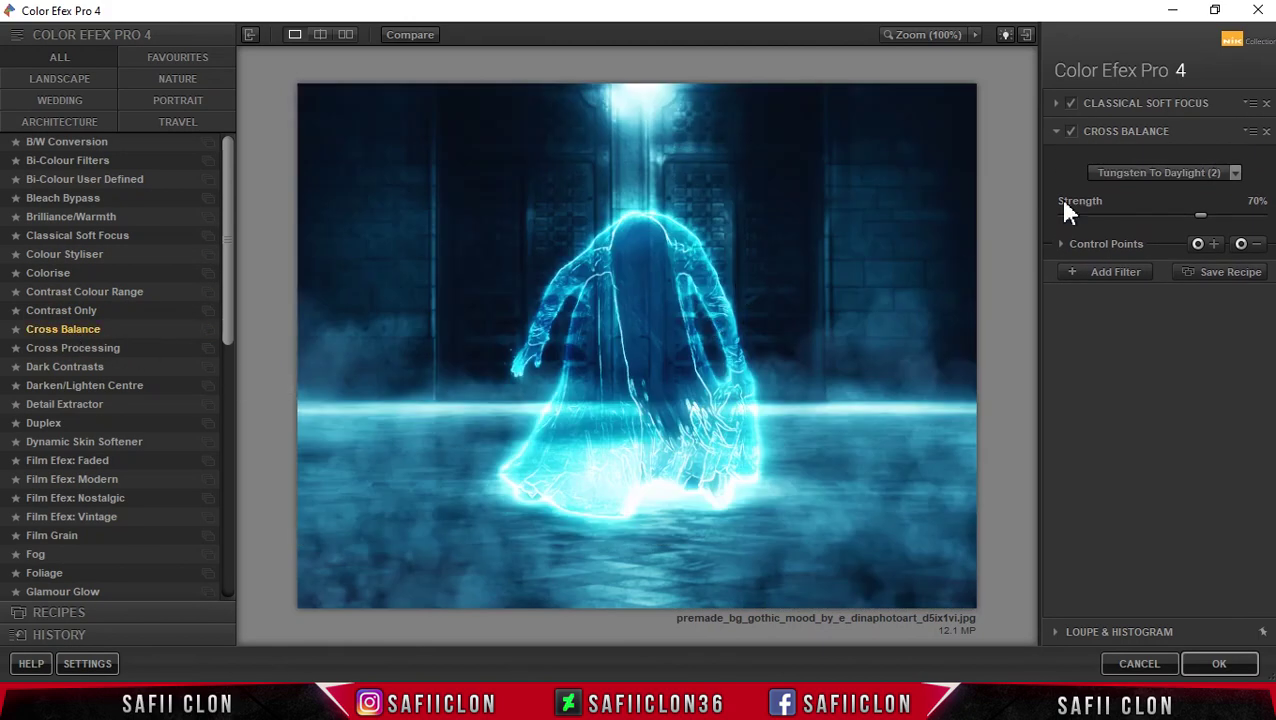
click(1180, 177)
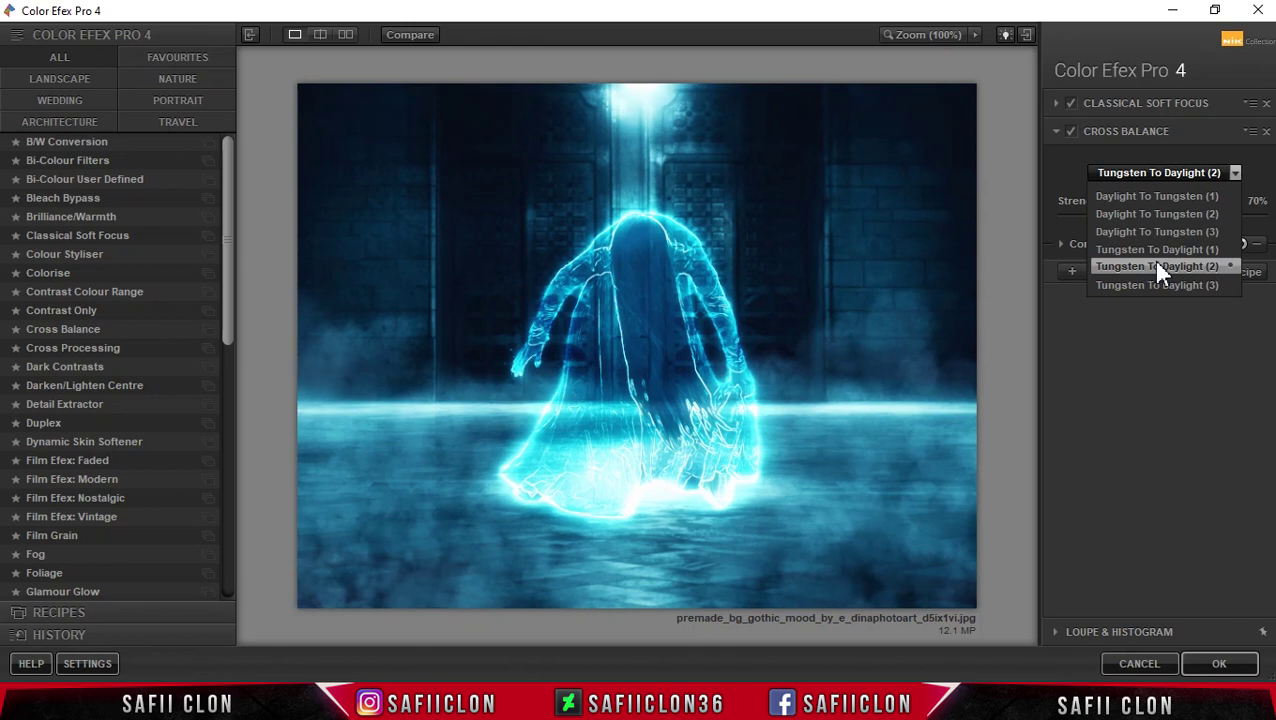
click(1154, 266)
drag(1204, 222, 1157, 222)
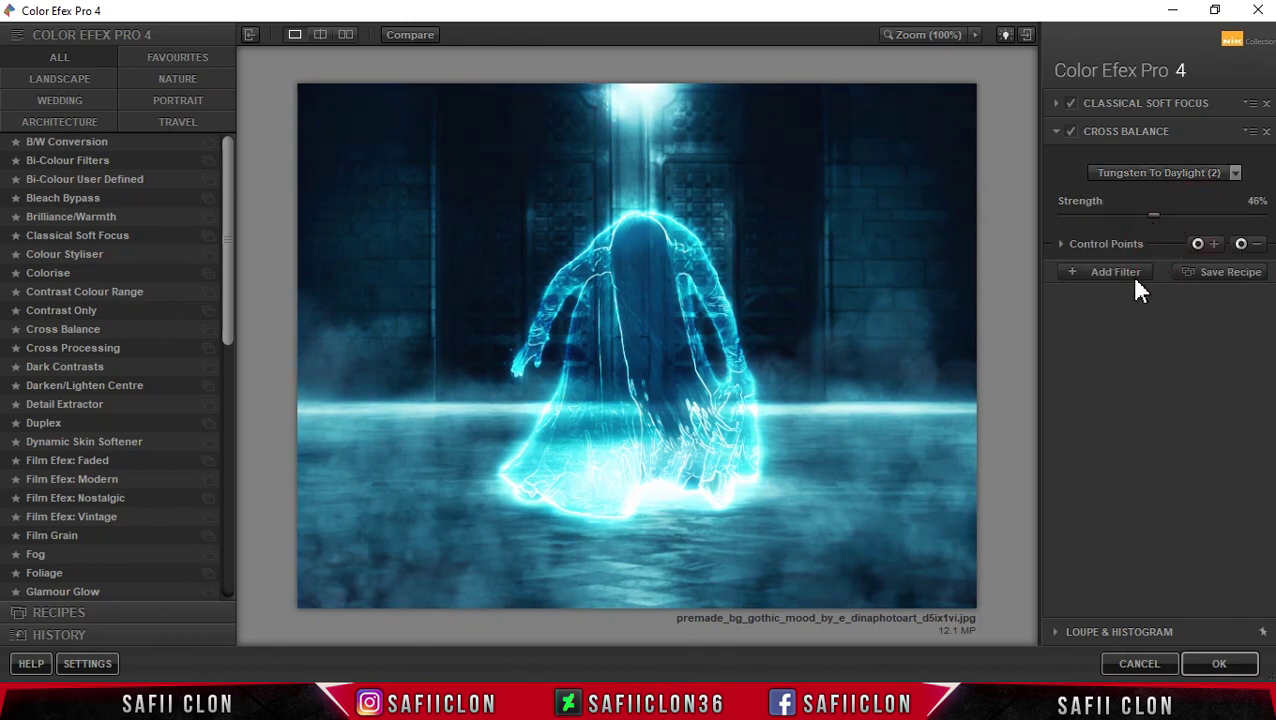
Add a Detail Extractor filter with detail extractor 9%, contrast 29% and saturation 5%
click(1100, 272)
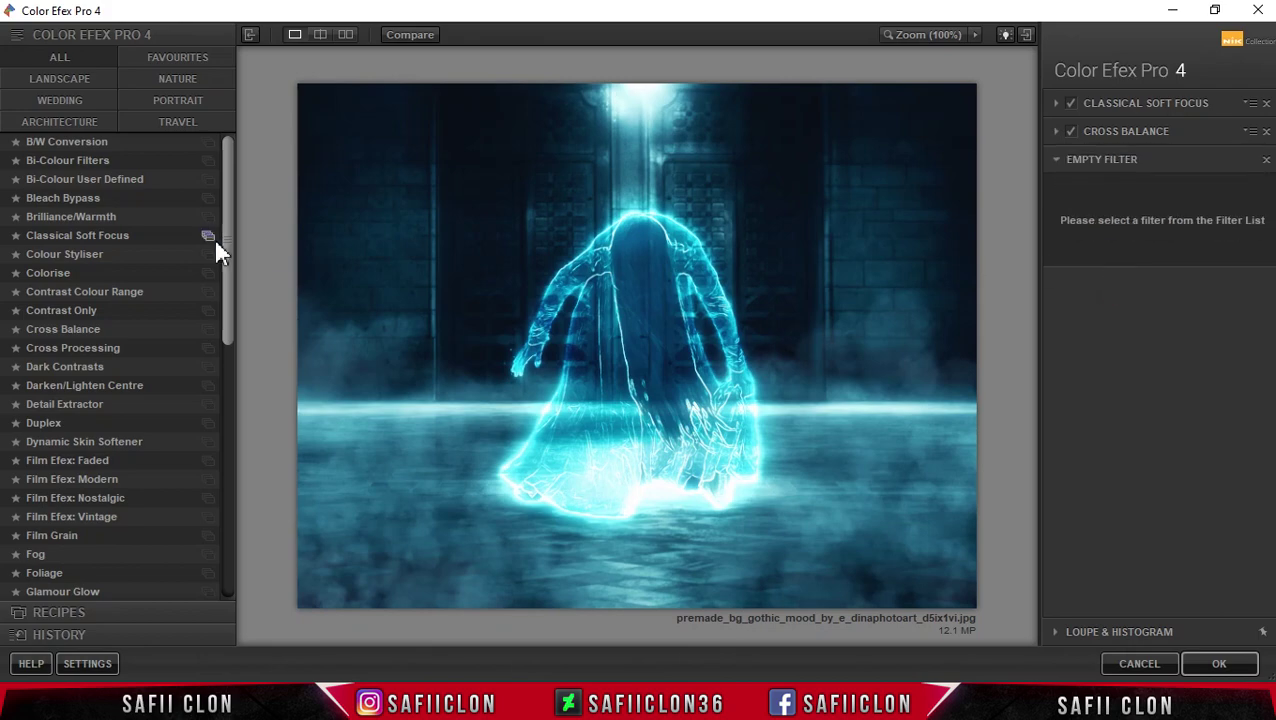
drag(232, 245, 234, 288)
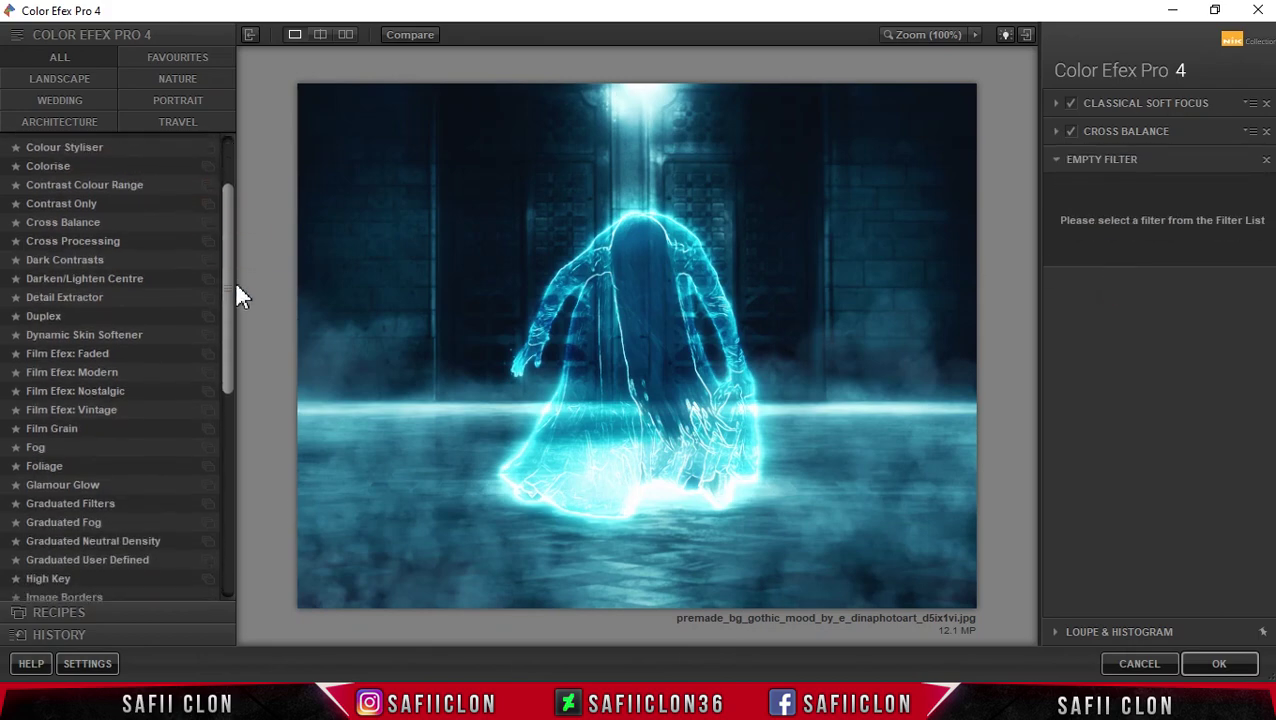
click(86, 297)
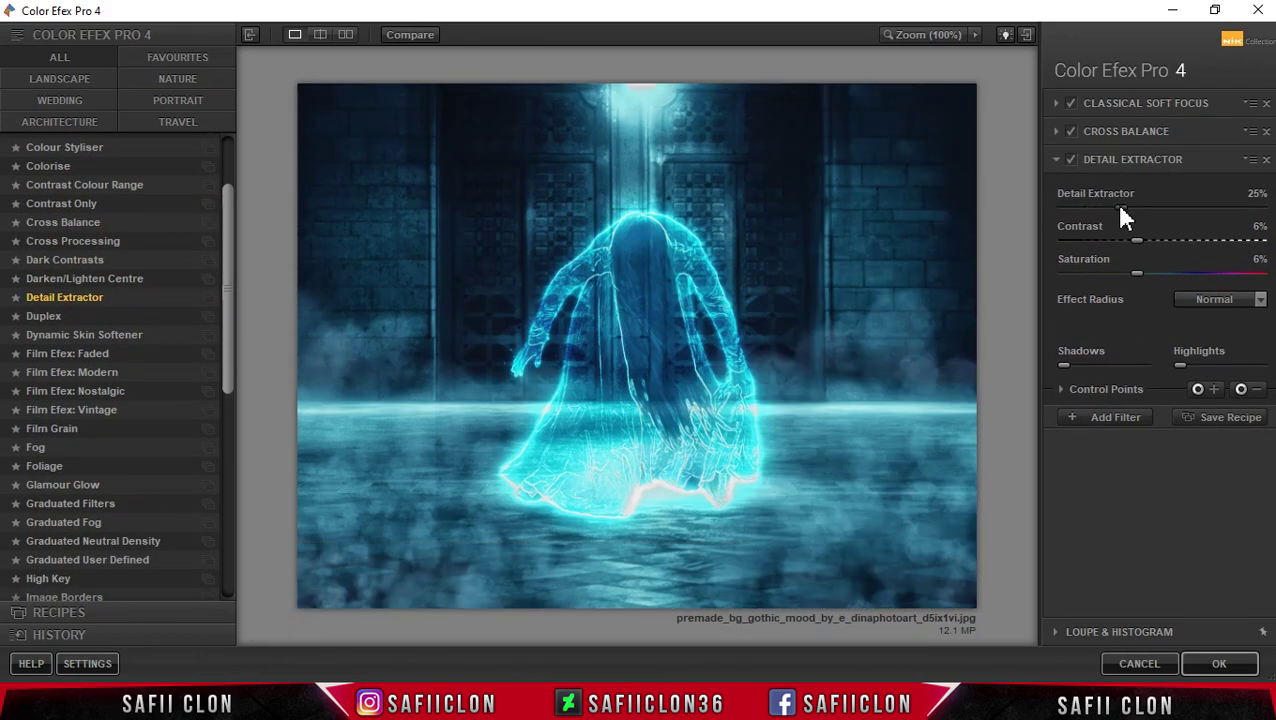
drag(1119, 207, 1085, 207)
drag(1137, 239, 1167, 240)
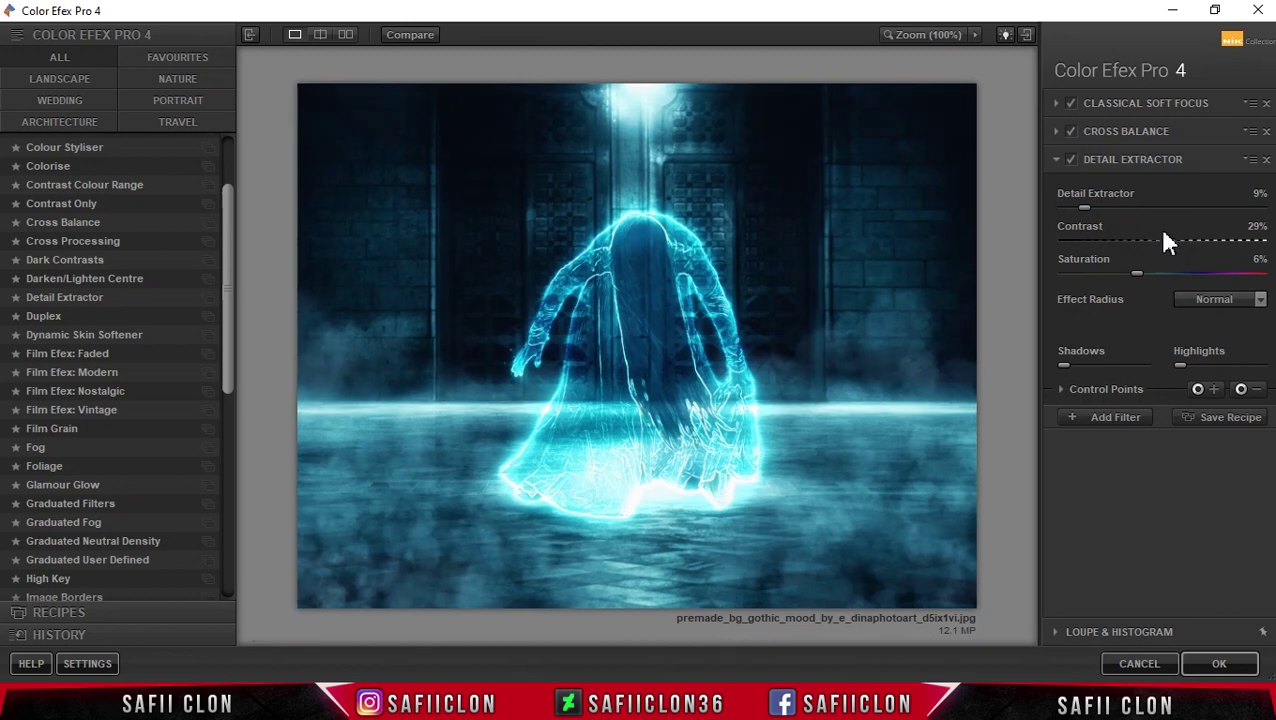
drag(1133, 273, 1136, 275)
Lower the Detail Extractor's overall opacity to 68% and apply the whole filter stack to the ALTERNATIVE COLOR layer
click(1060, 389)
drag(1259, 433, 1231, 430)
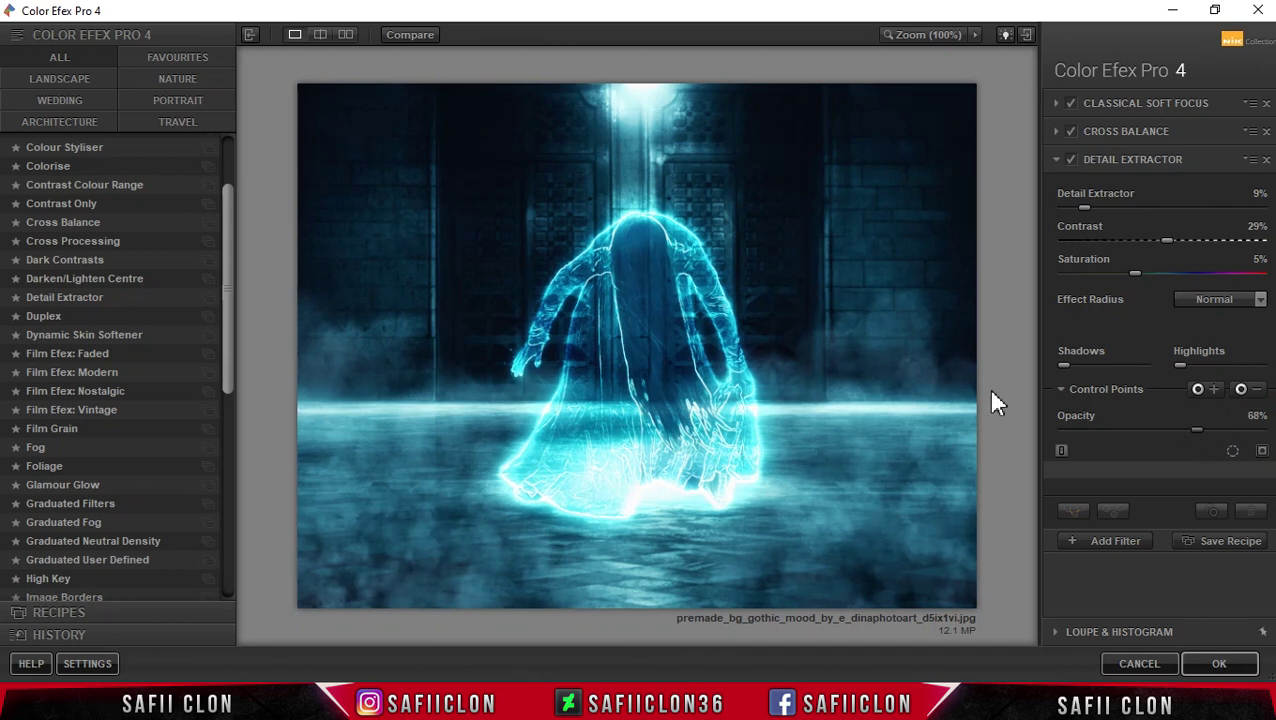
click(1219, 670)
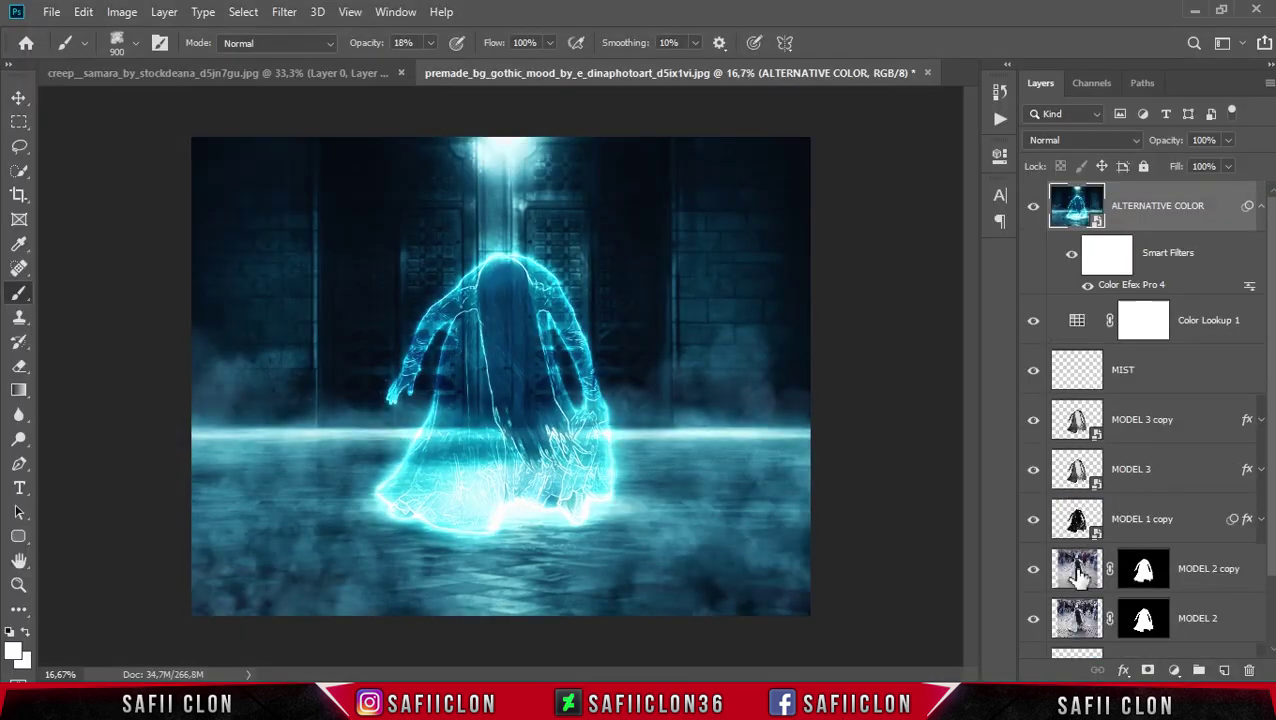
Compare the image with and without the ALTERNATIVE COLOR layer and inspect the graded ghost up close
click(1033, 207)
click(1033, 212)
click(1033, 212)
click(1033, 210)
key(ctrl+plus)
key(ctrl+plus)
key(ctrl+plus)
key(ctrl+minus)
key(ctrl+minus)
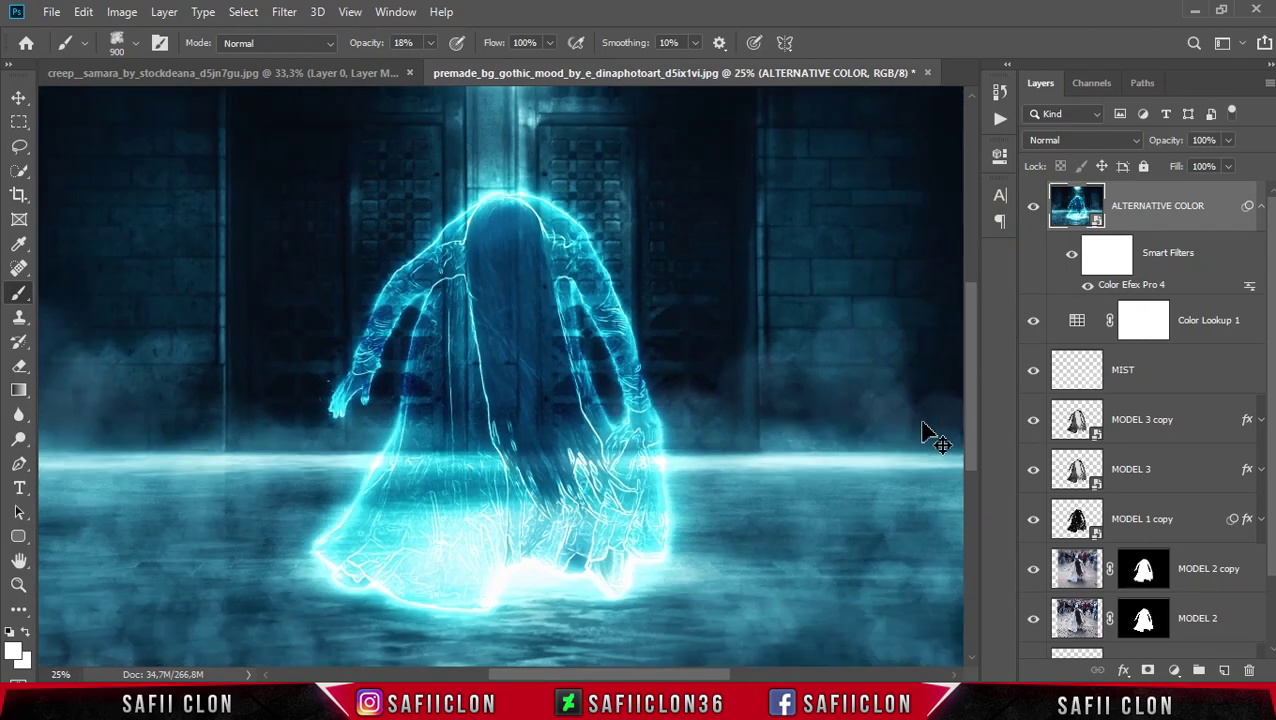
key(ctrl+minus)
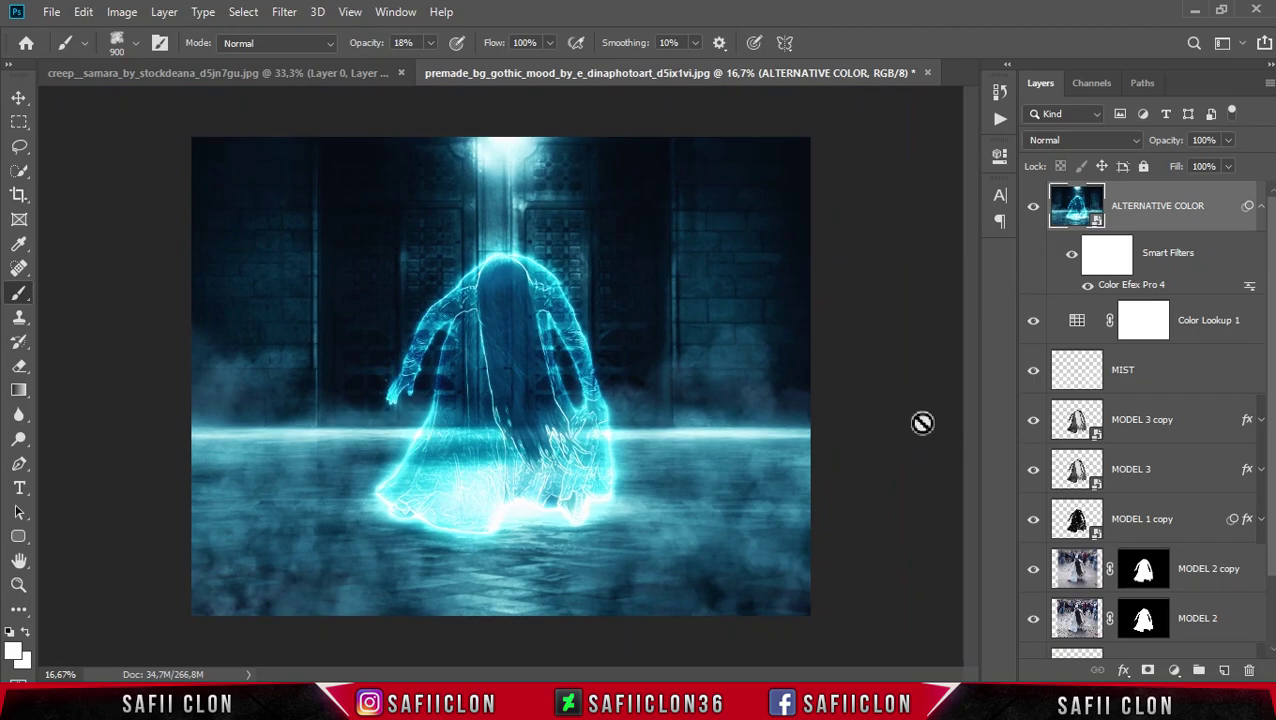